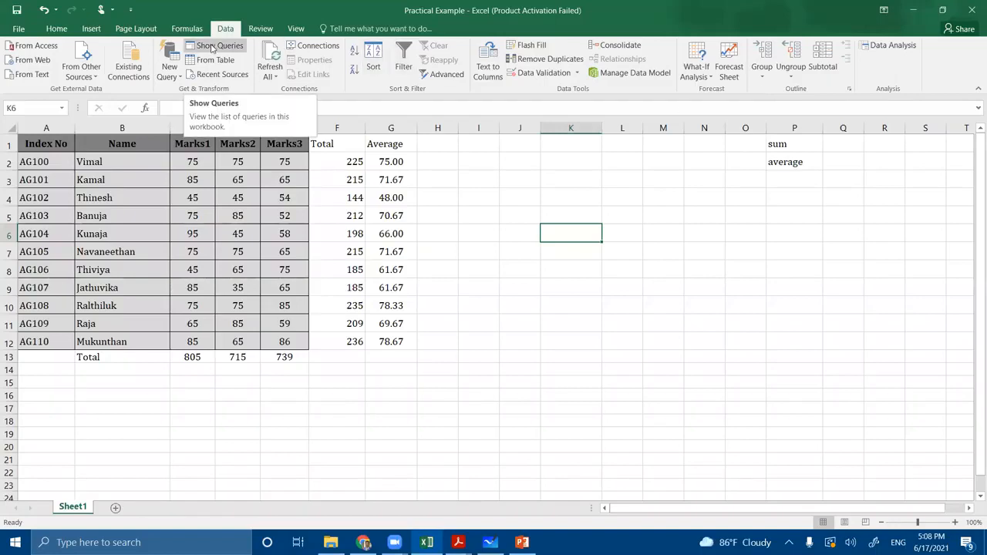
Browse the function library's Financial, Logical, Text, Date & Time, Lookup & Reference, Math & Trig and More Functions categories.
click(190, 29)
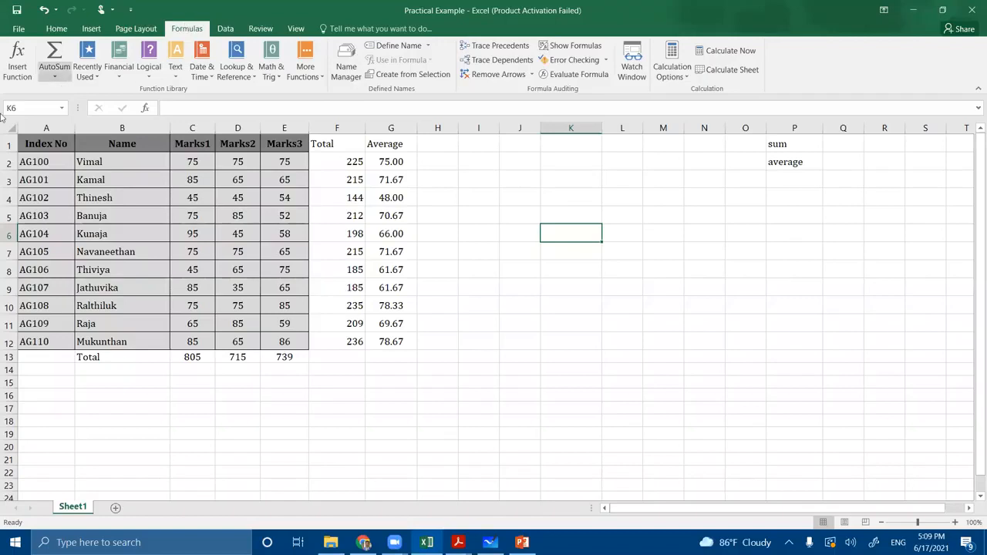
click(115, 71)
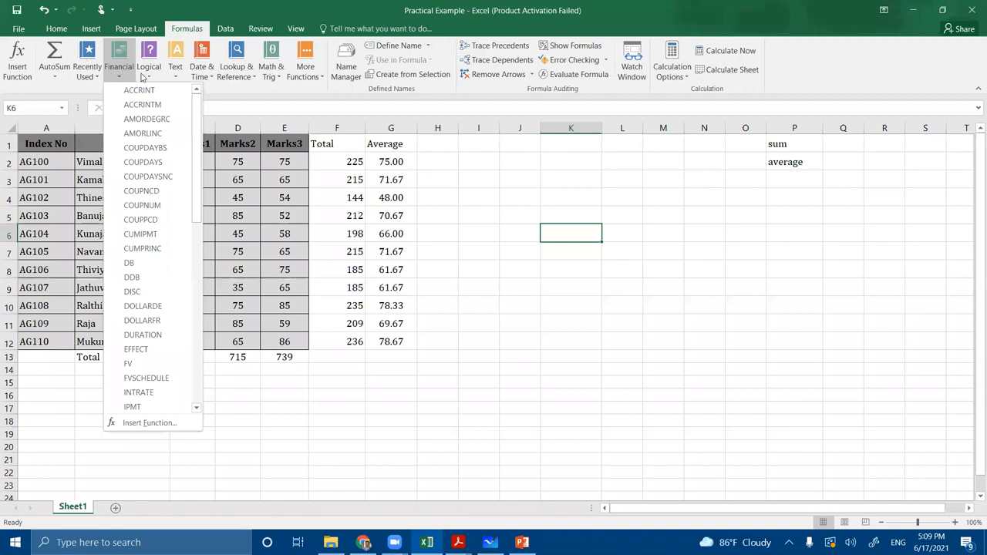
click(144, 74)
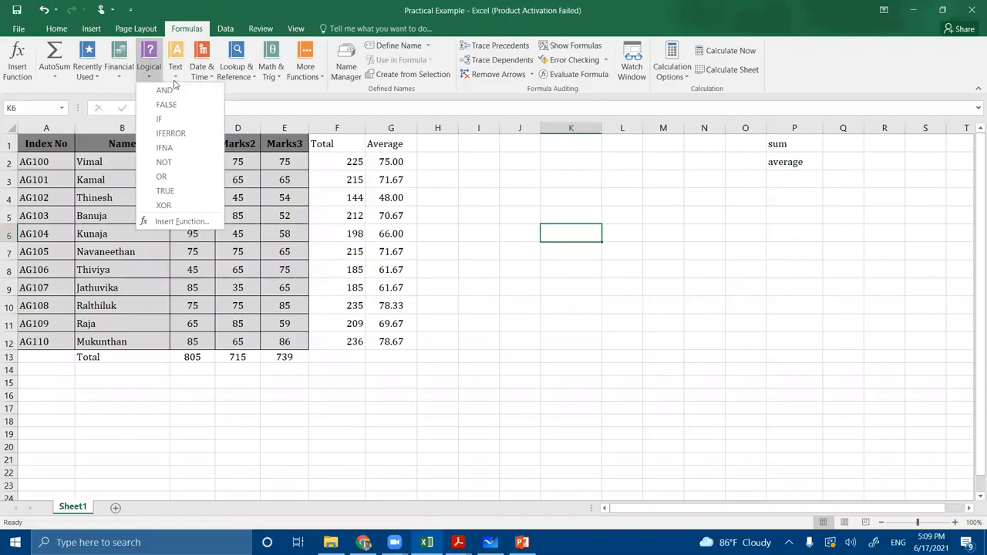
click(177, 73)
click(203, 75)
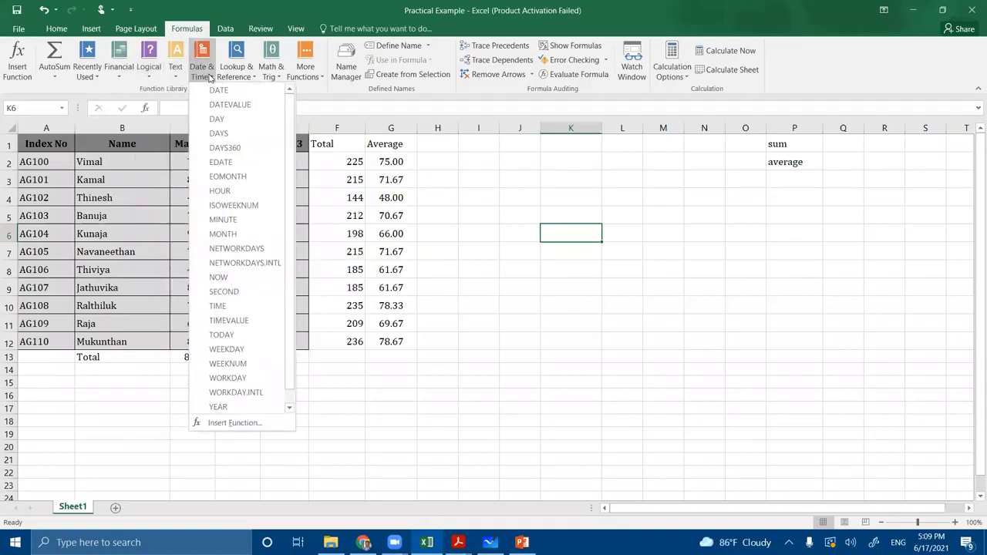
click(250, 77)
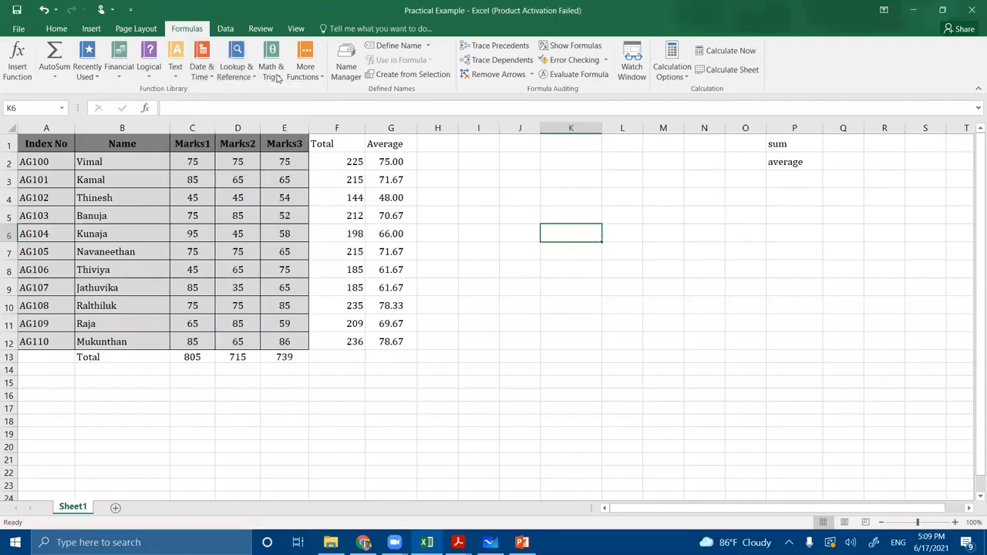
click(271, 74)
click(315, 77)
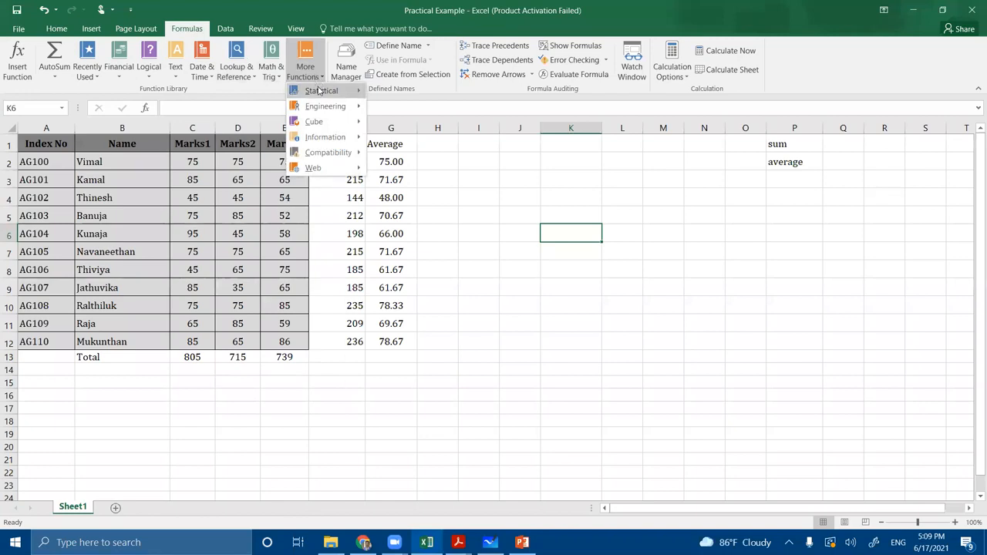
mouse_move(316, 90)
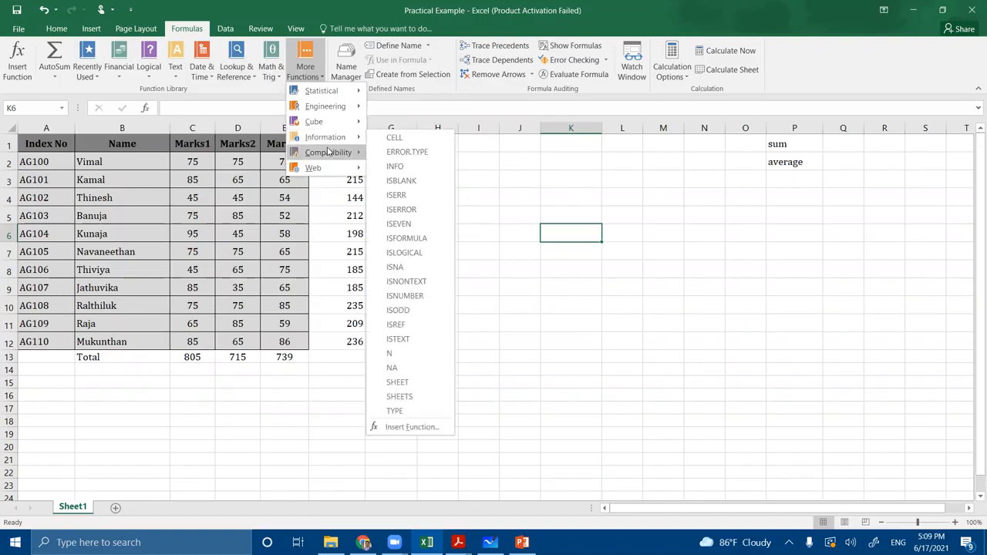
click(292, 28)
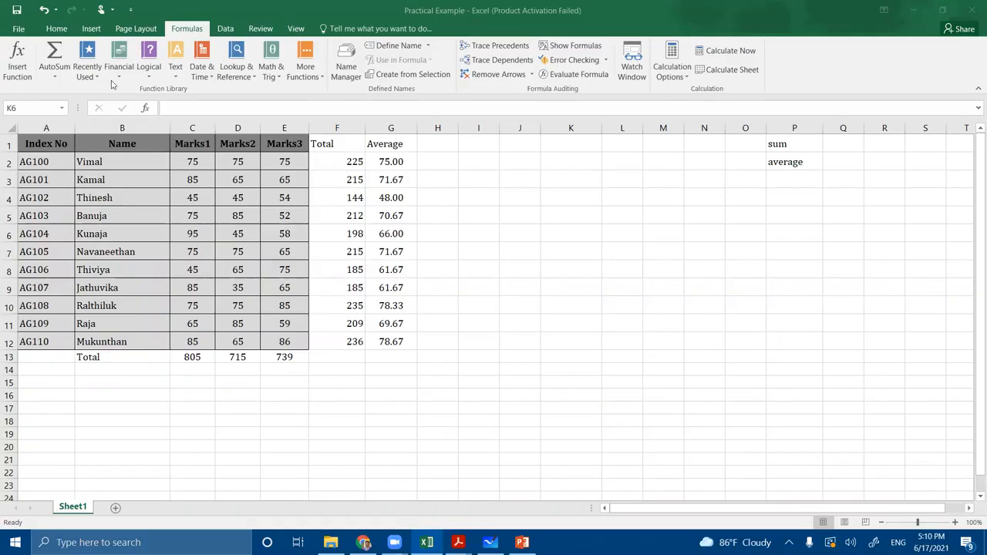
Review the sum and average labels in column P, and examine the function name in cell F2's SUM formula.
click(802, 144)
click(802, 162)
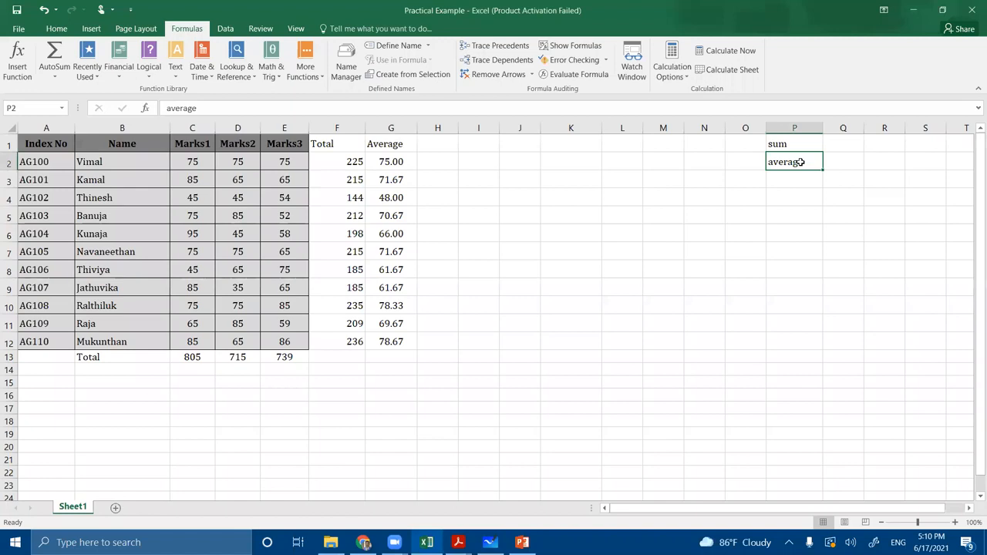
click(341, 159)
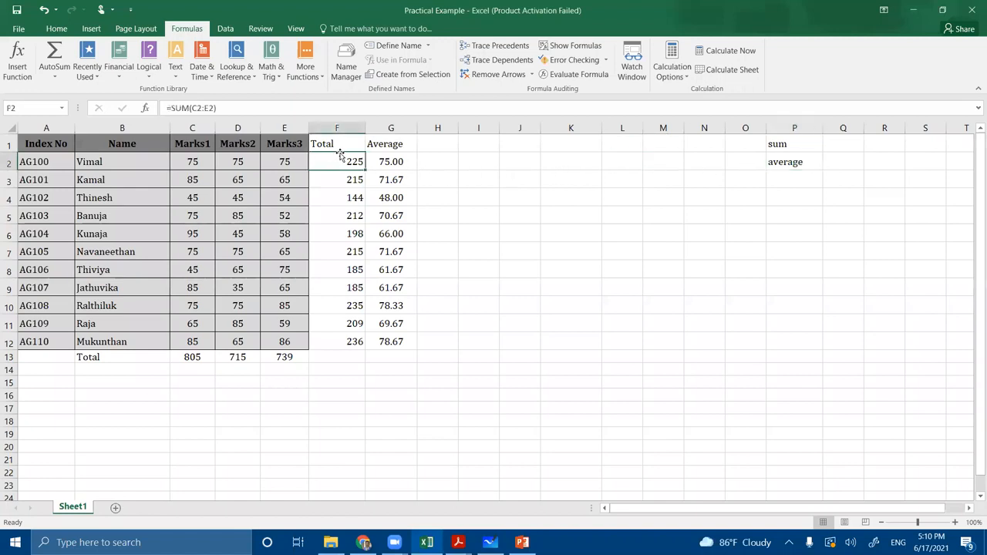
double_click(349, 160)
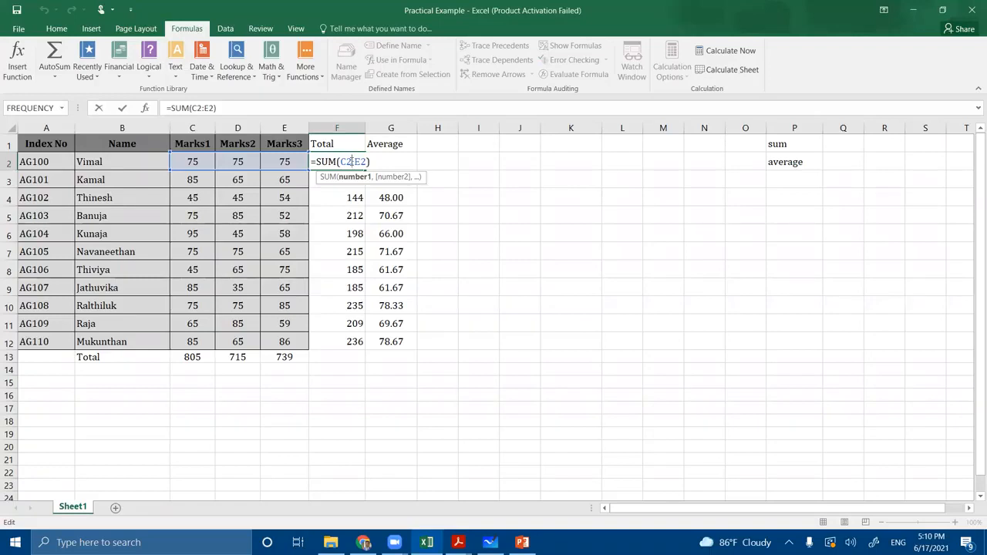
click(312, 163)
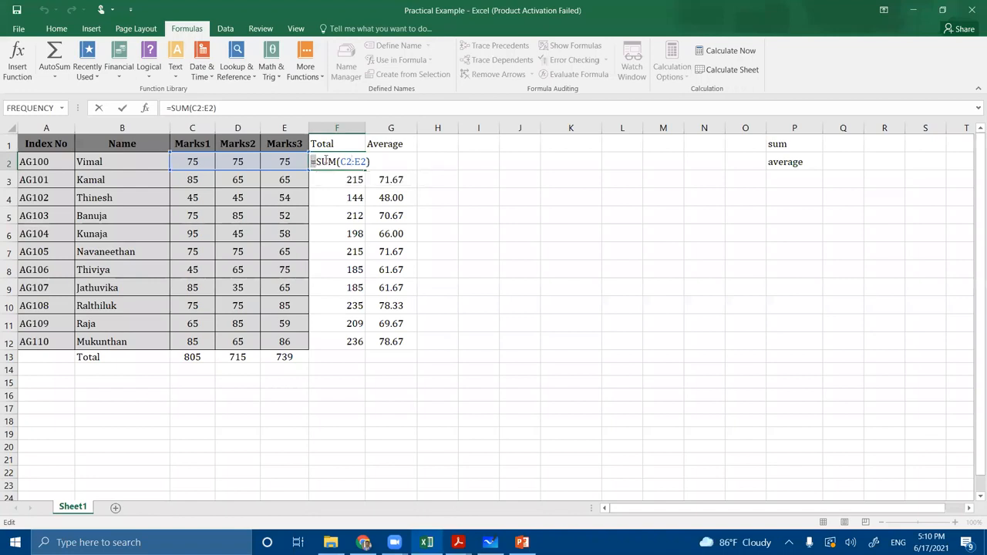
double_click(325, 161)
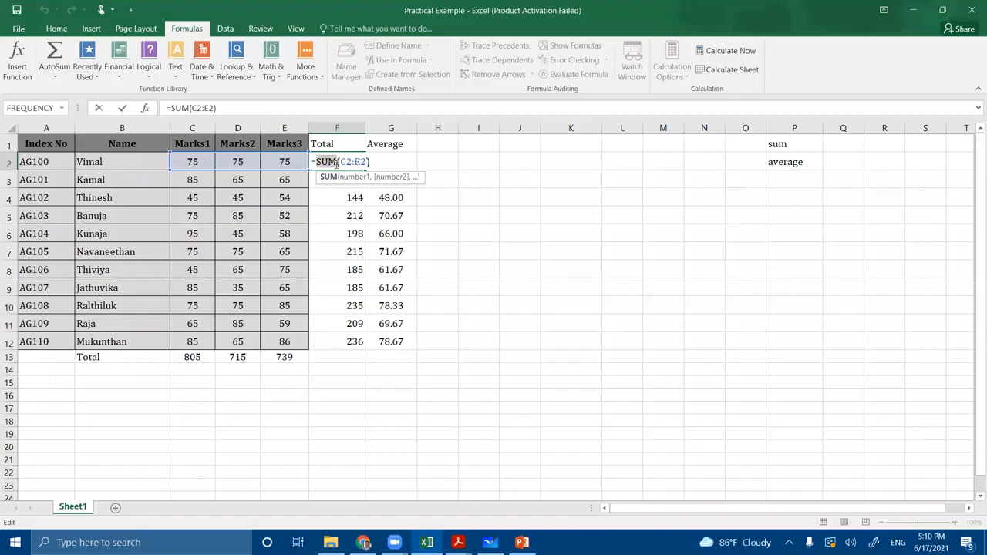
click(339, 162)
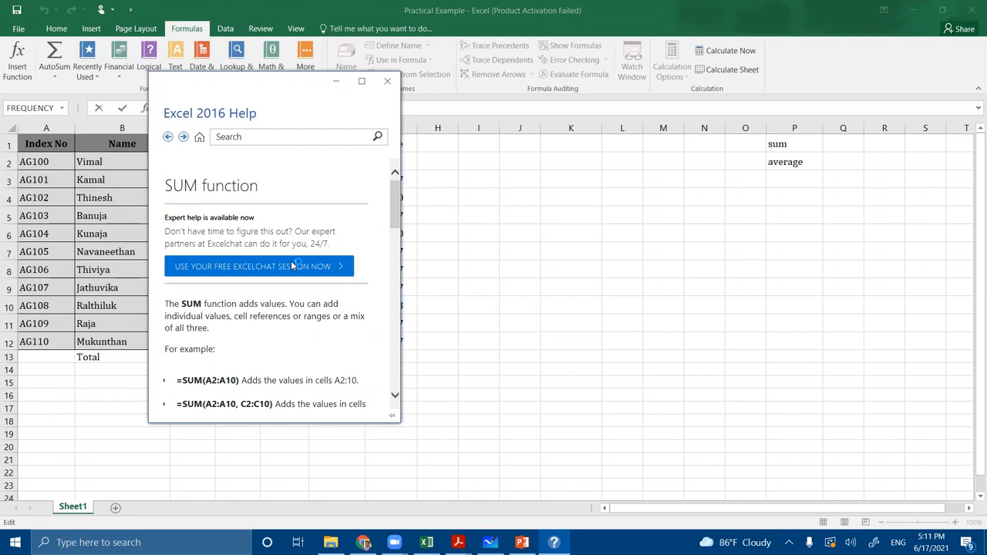
Read through the SUM function help article, including its examples and related topics, and close the help window.
scroll(292, 266, down, 5)
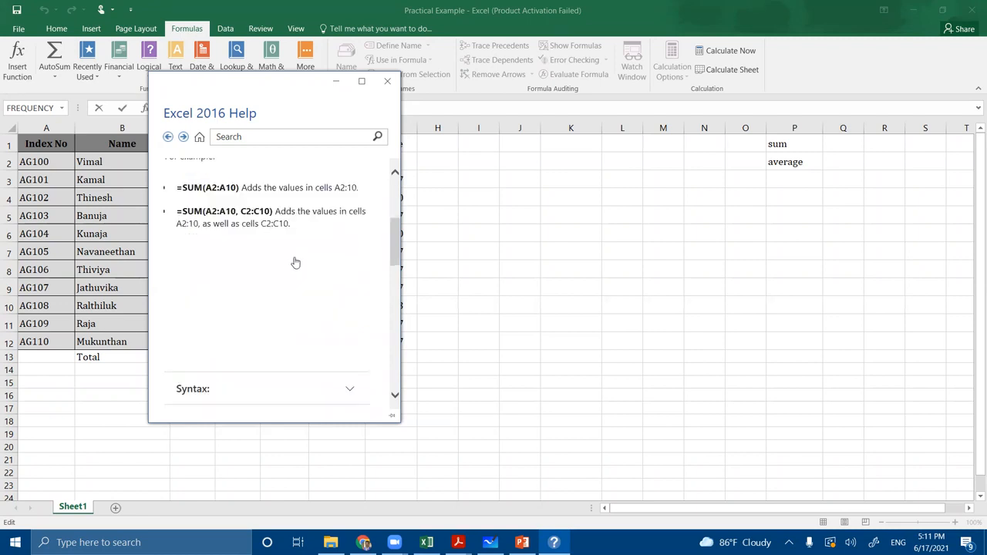
scroll(300, 263, down, 1)
scroll(299, 263, down, 2)
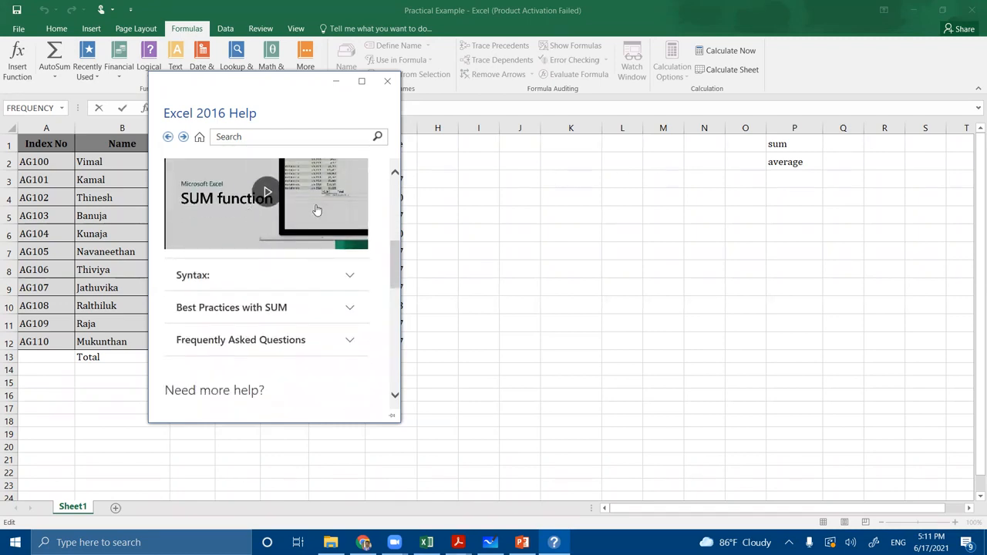
scroll(302, 232, down, 2)
scroll(300, 238, down, 8)
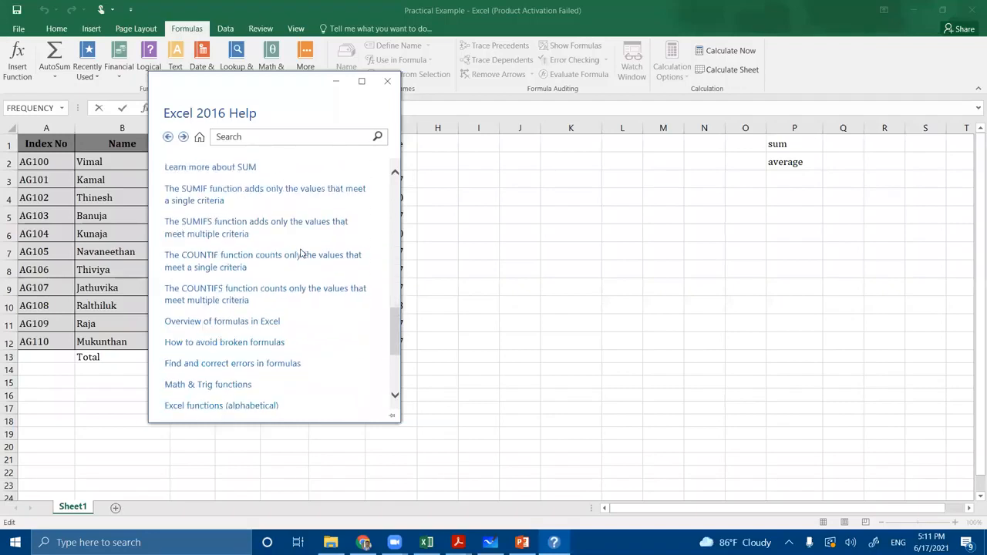
scroll(304, 250, up, 18)
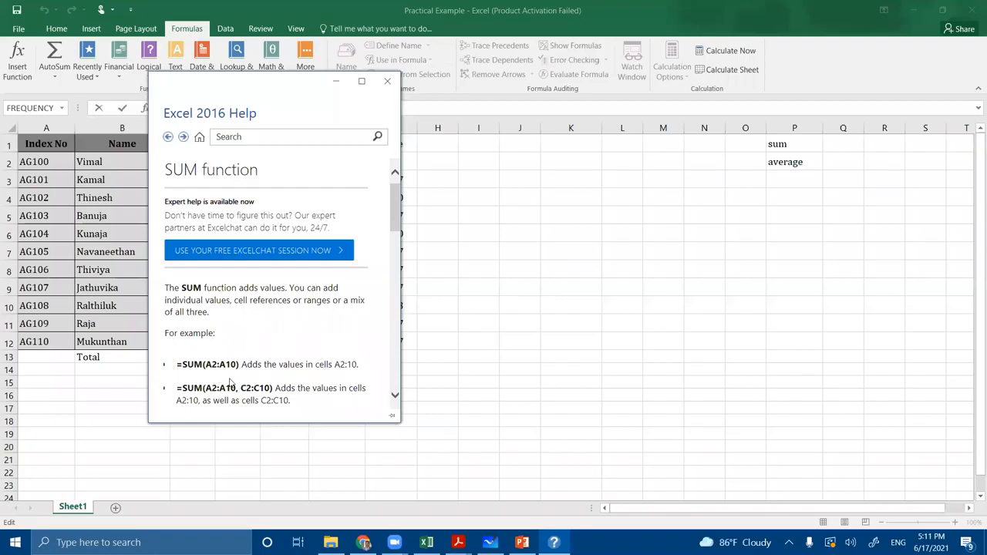
click(387, 83)
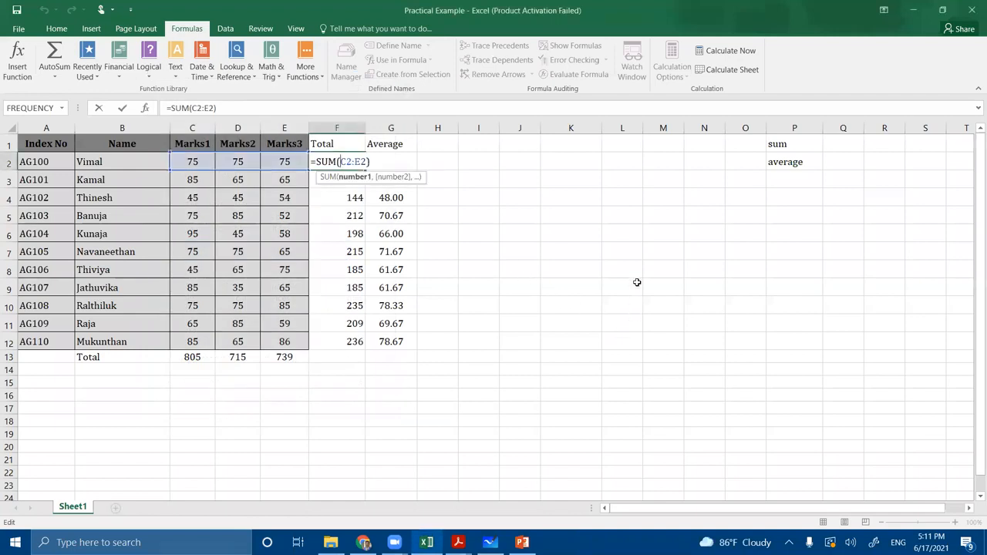
Examine the C2:E2 range argument in cell F2's SUM formula and leave the formula as it is.
click(361, 180)
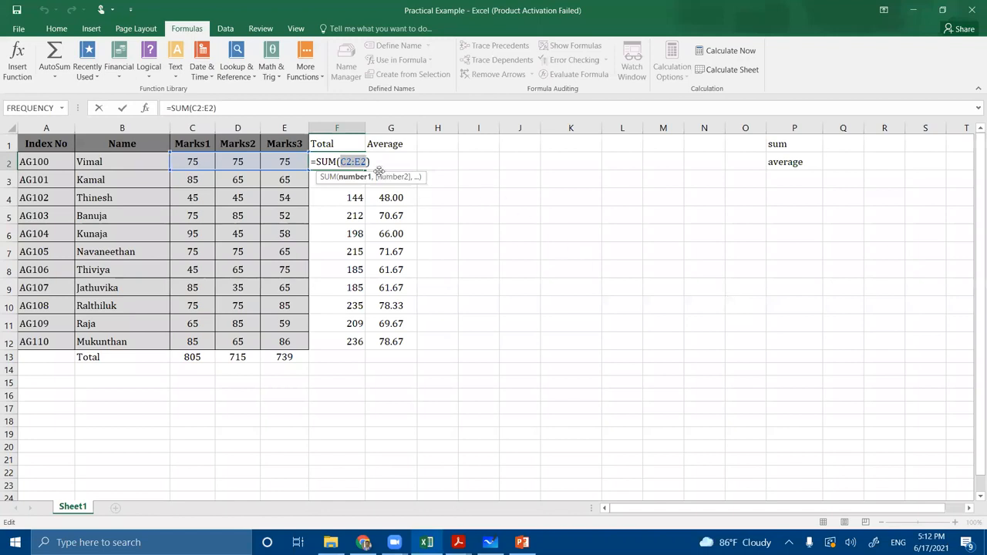
click(354, 161)
drag(340, 161, 360, 161)
key(Return)
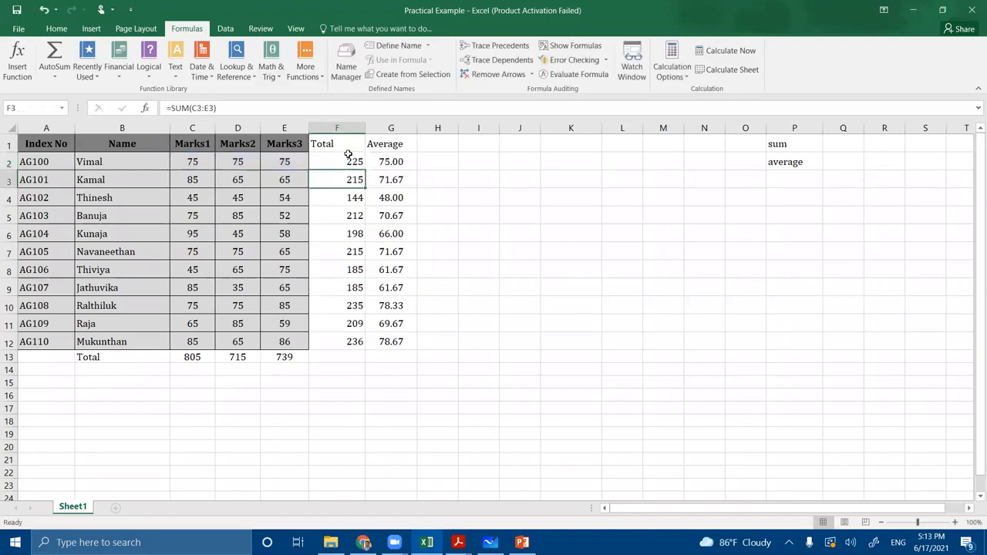
Compare the formulas in total cells F2, F3 and F4 with the marks ranges C3:E3 and C4:E4.
click(357, 161)
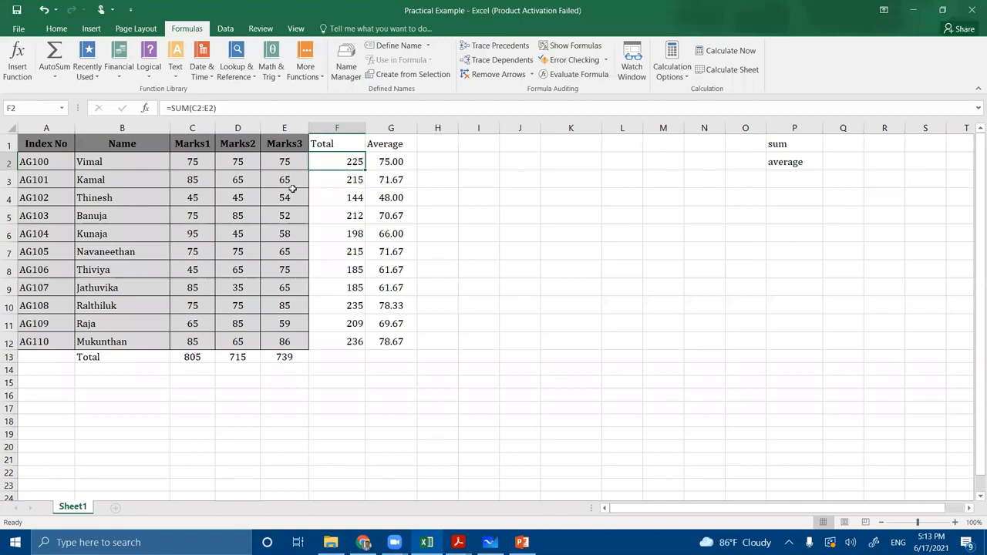
drag(192, 187, 272, 178)
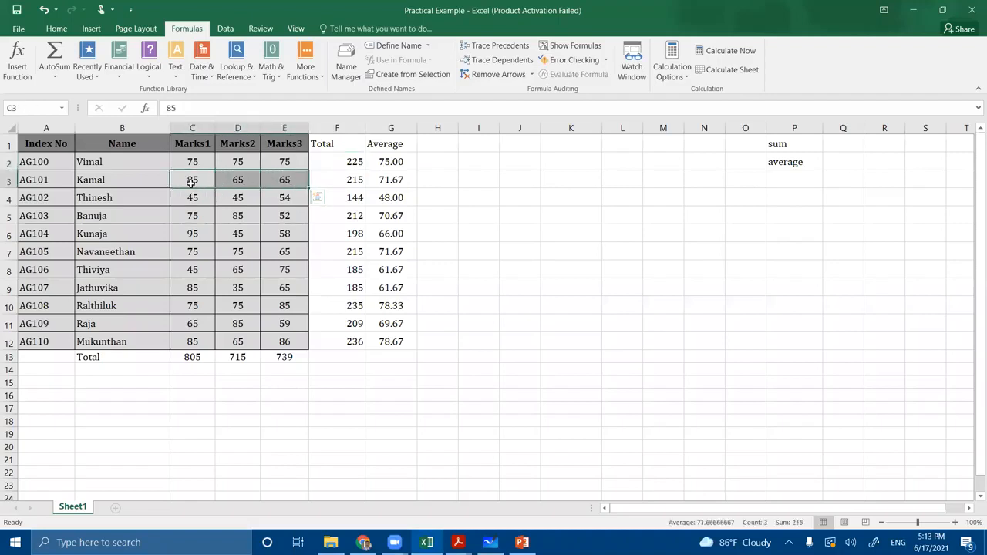
click(329, 179)
drag(192, 198, 302, 198)
click(323, 198)
Fill the SUM formula from F2 down the Total column to F12.
click(333, 160)
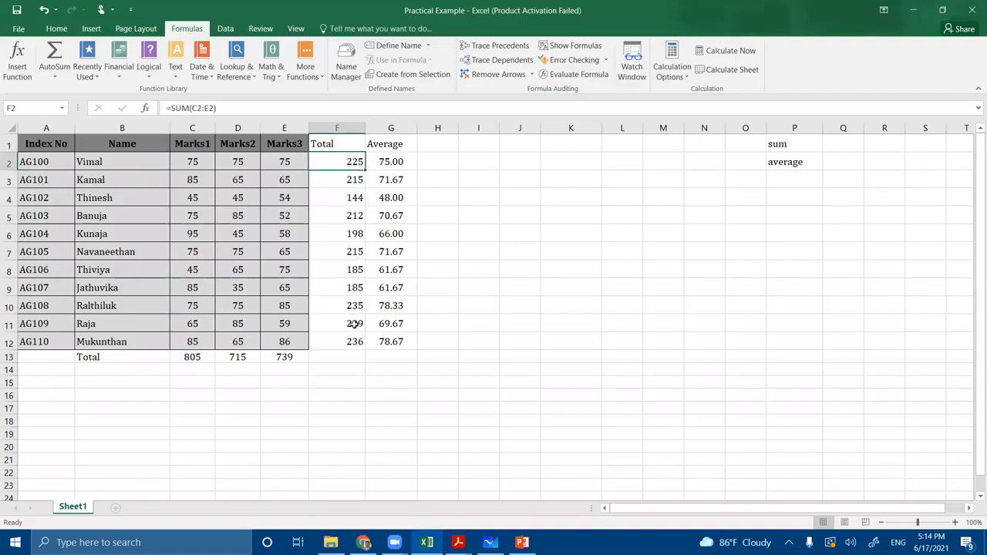
drag(366, 171, 357, 344)
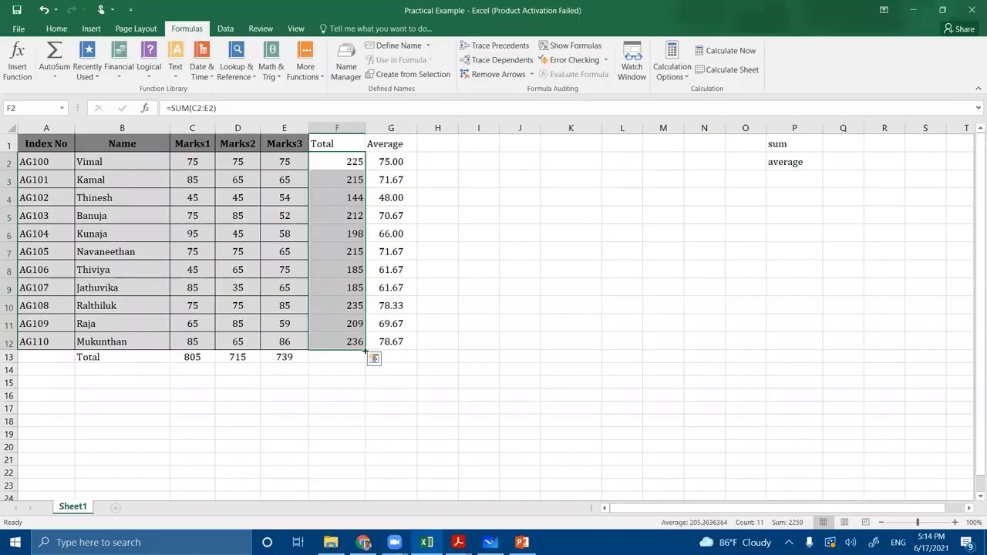
click(336, 263)
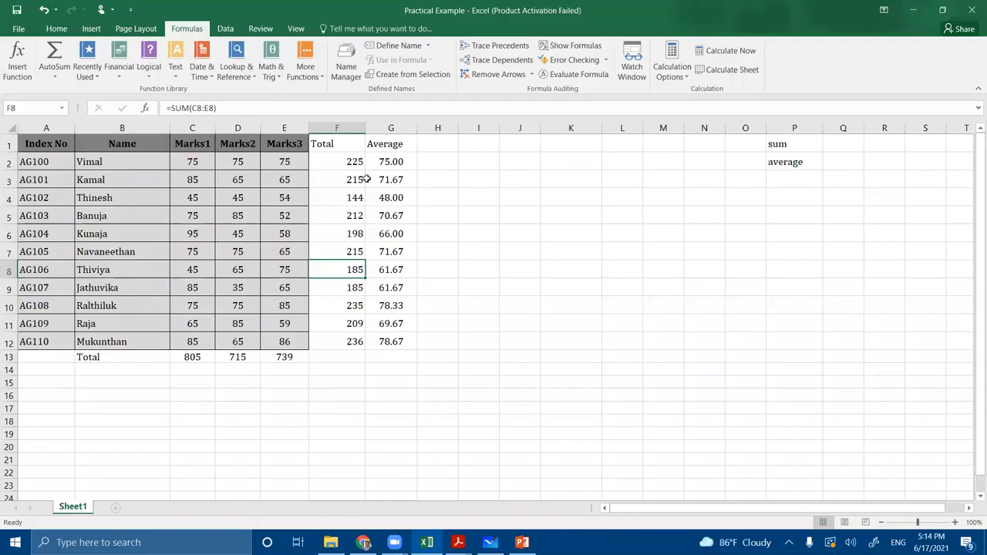
Examine the AVERAGE formula in cell G2 and its C2:E2 argument, leaving the formula as it is.
click(390, 159)
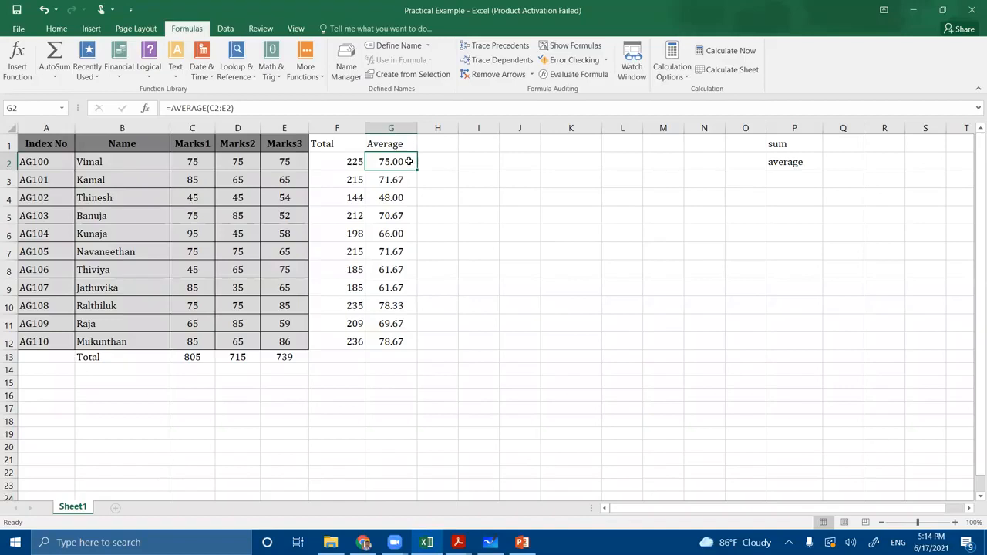
double_click(407, 161)
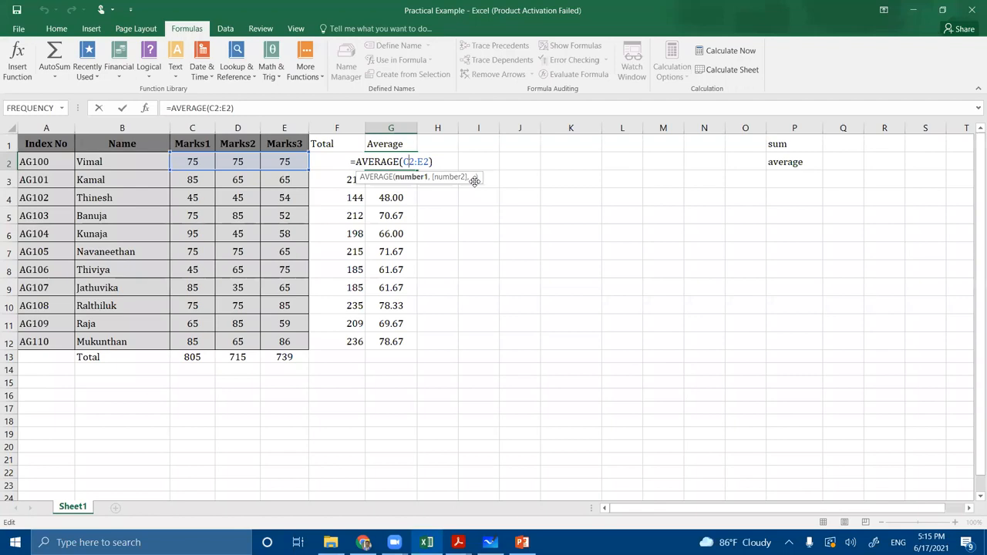
key(Return)
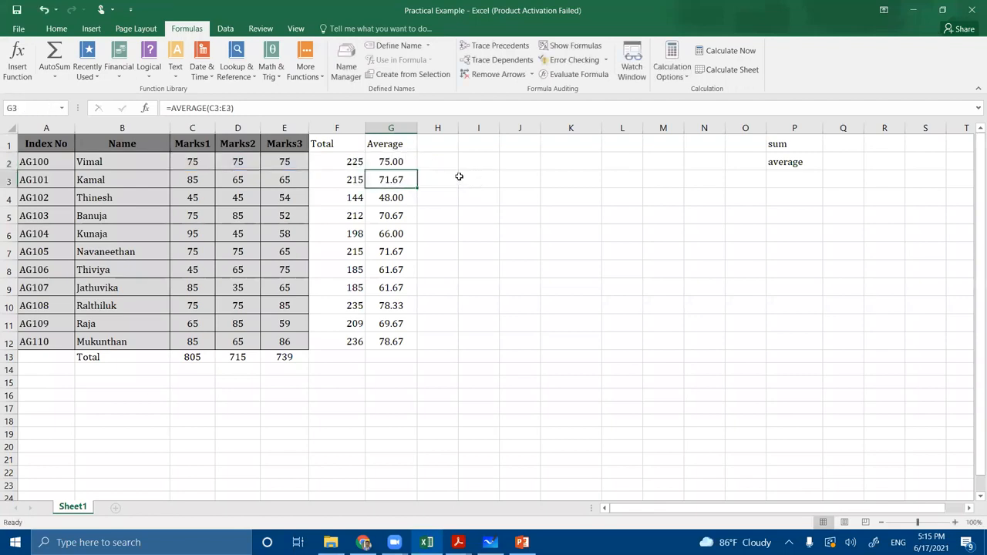
click(409, 165)
double_click(409, 165)
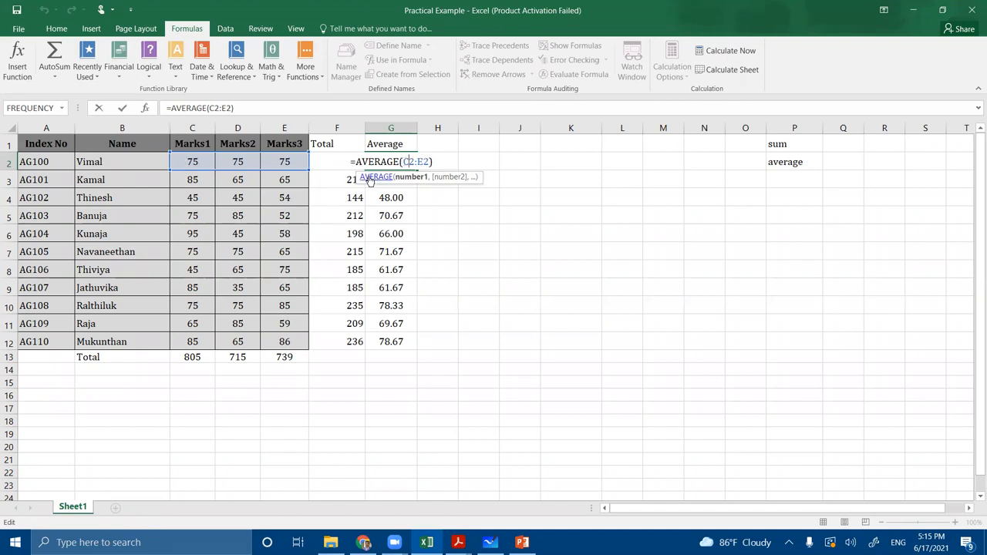
key(Return)
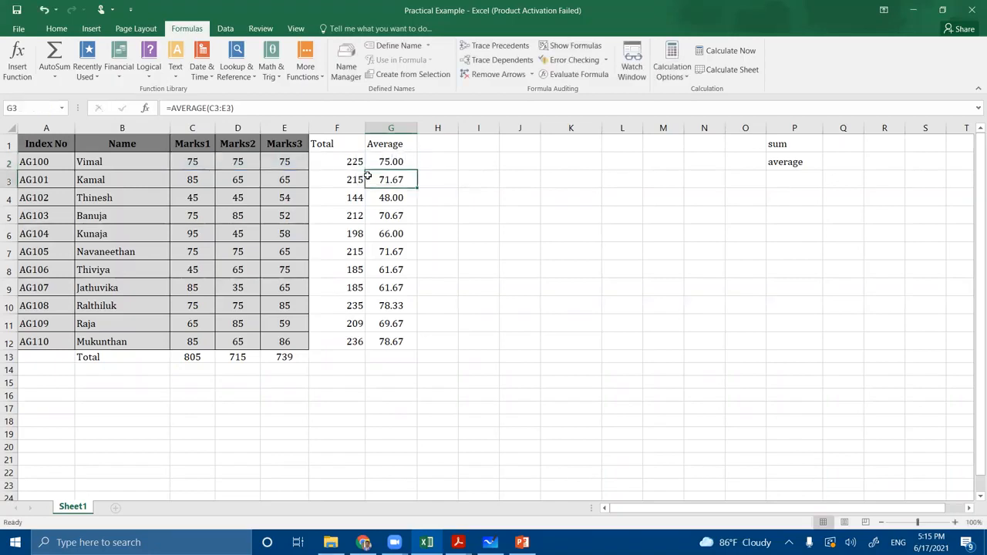
Fill the AVERAGE formula from G2 down the Average column to G12.
click(411, 166)
drag(417, 171, 398, 349)
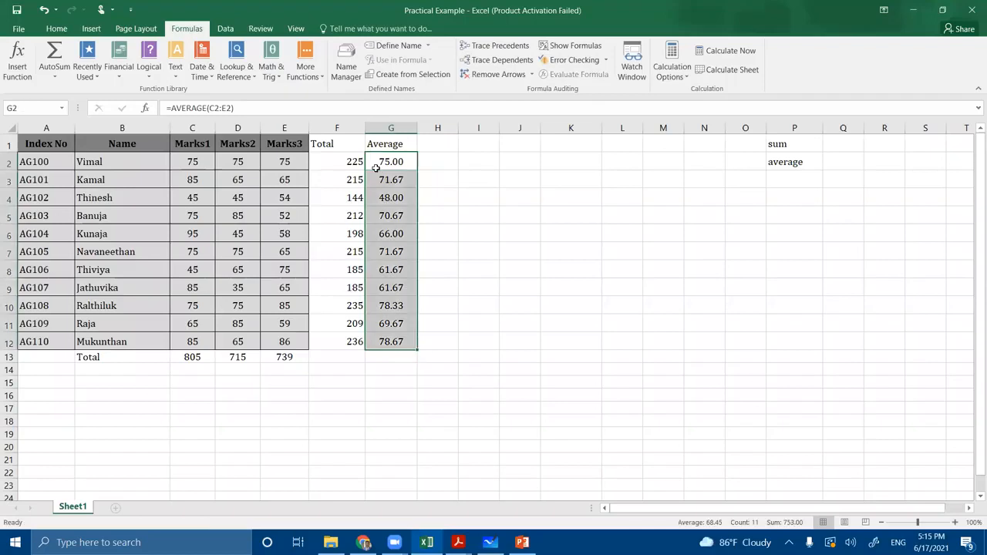
Compare the averages in G9 and G2 with the marks ranges C9:E9 and C2:E2 they are calculated from.
click(390, 293)
drag(194, 287, 252, 286)
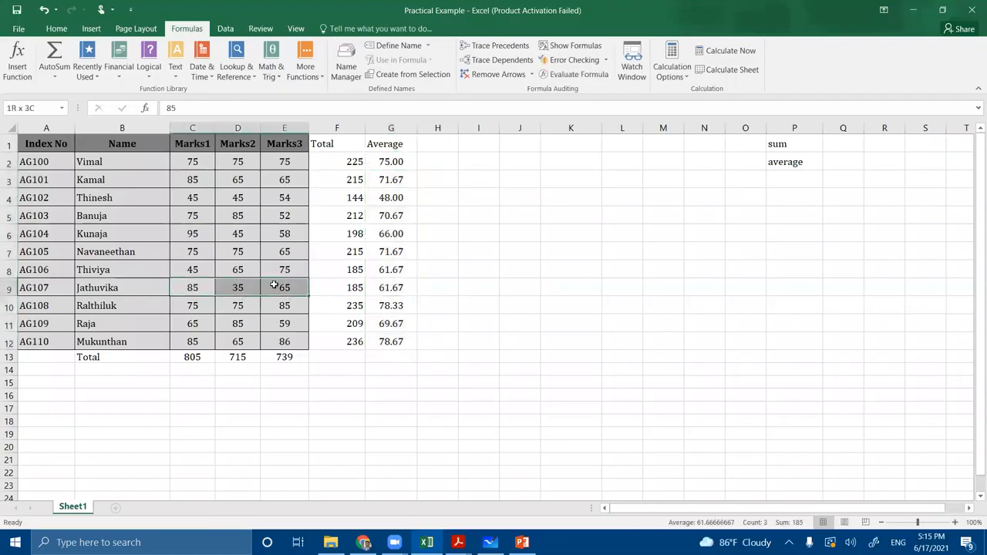
click(379, 161)
drag(192, 162, 278, 161)
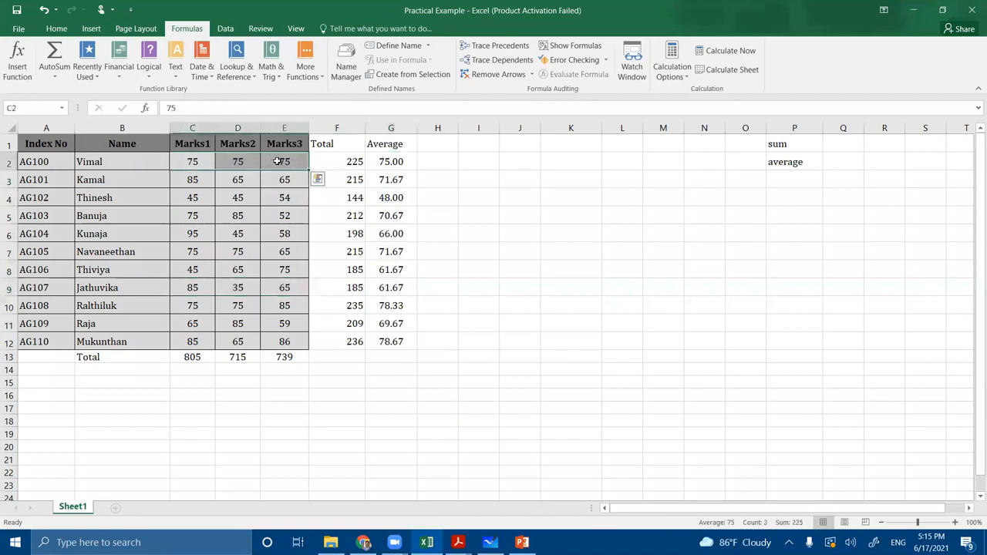
click(437, 260)
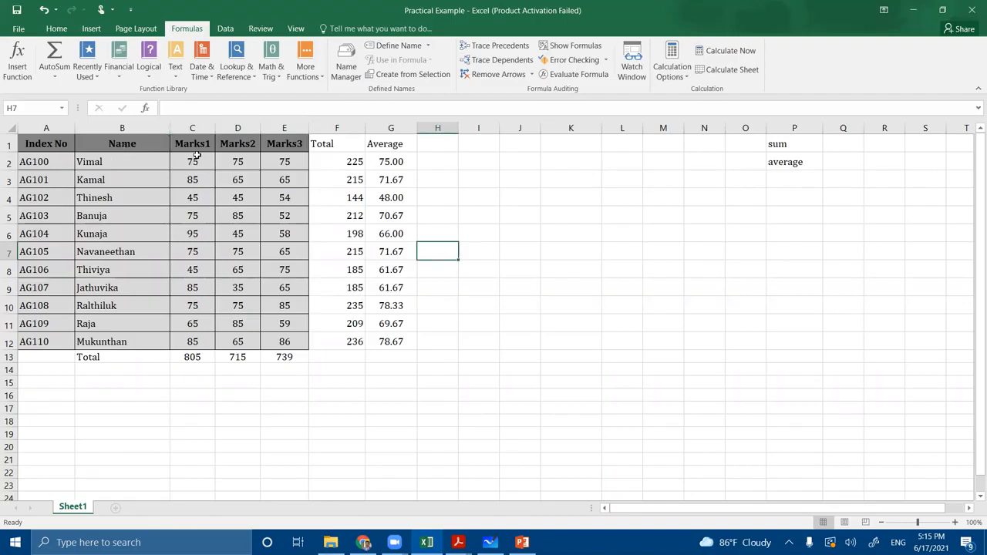
Compare the formatting of the headings A1:E1 and student data A2:E12 with the unformatted Total and Average columns.
drag(46, 144, 271, 144)
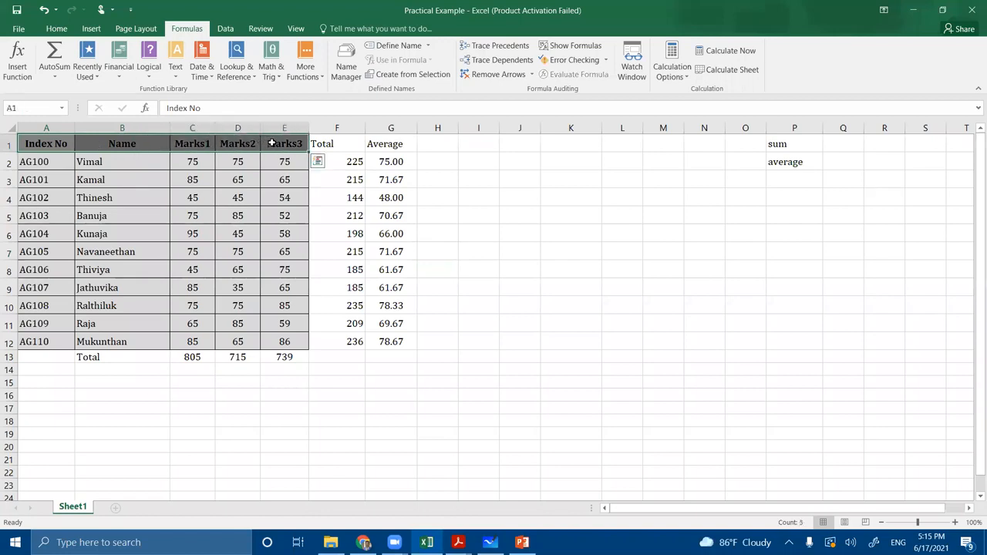
drag(44, 161, 283, 342)
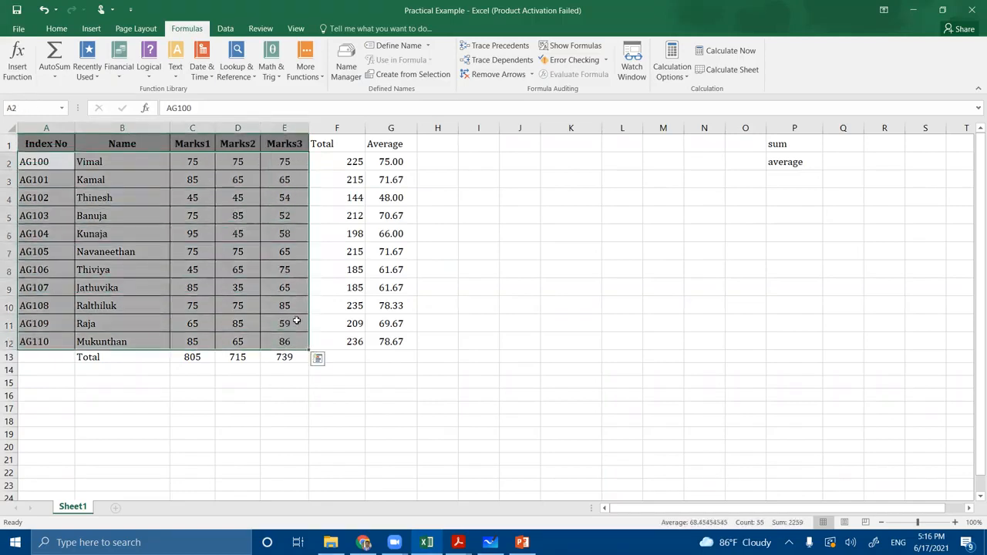
click(357, 294)
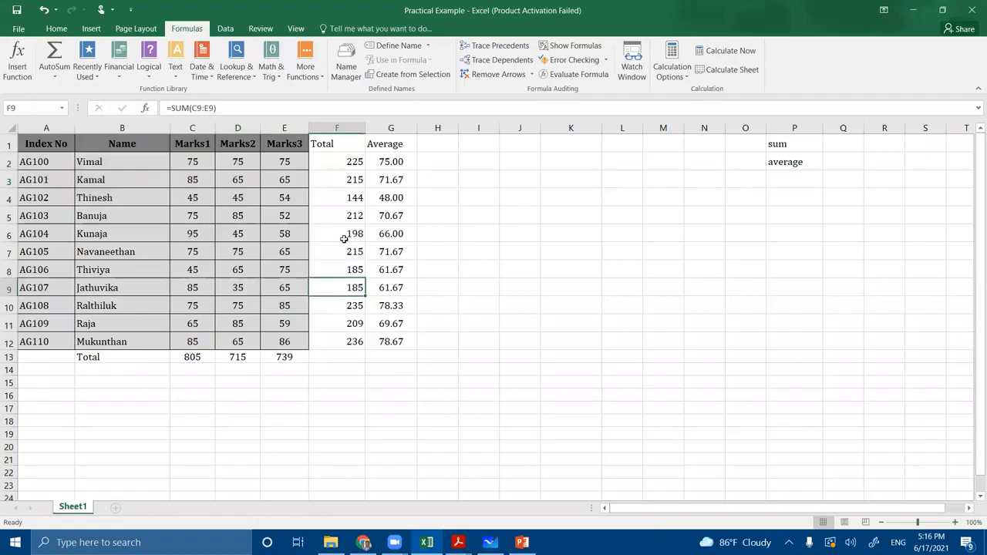
click(330, 147)
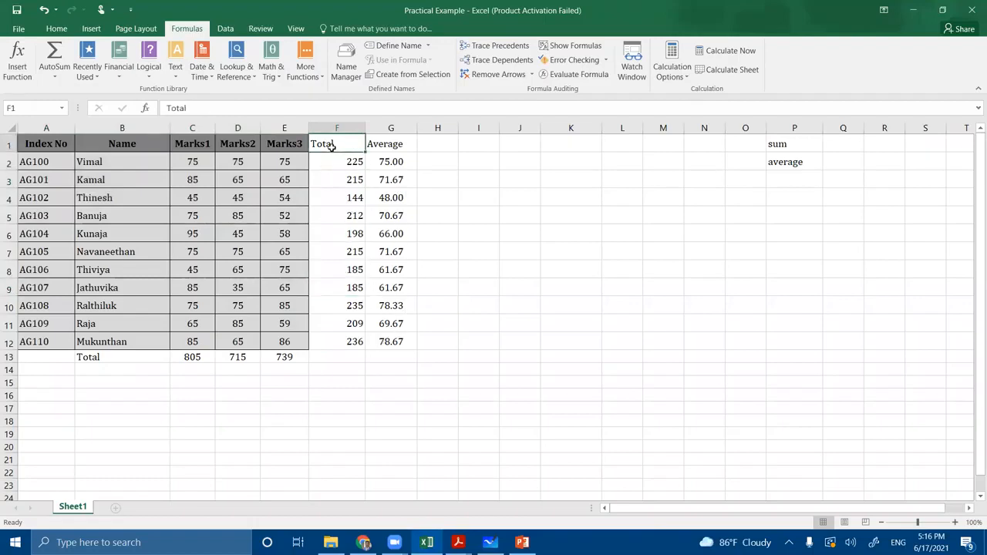
click(394, 146)
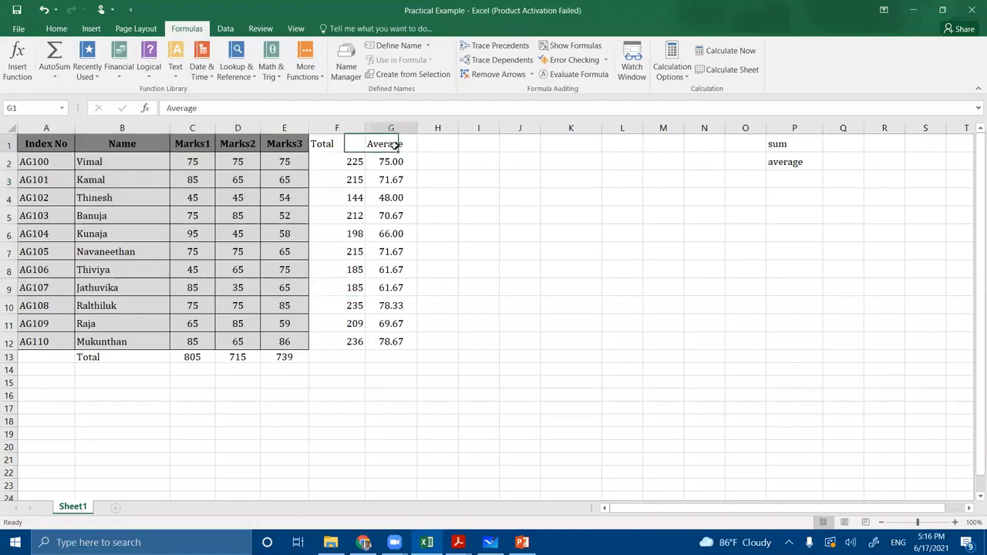
click(330, 143)
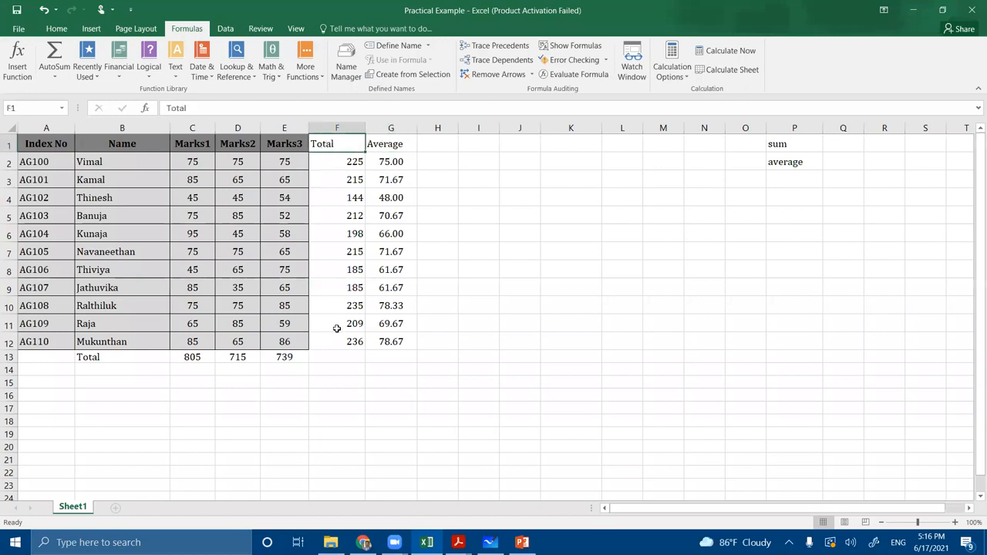
click(480, 247)
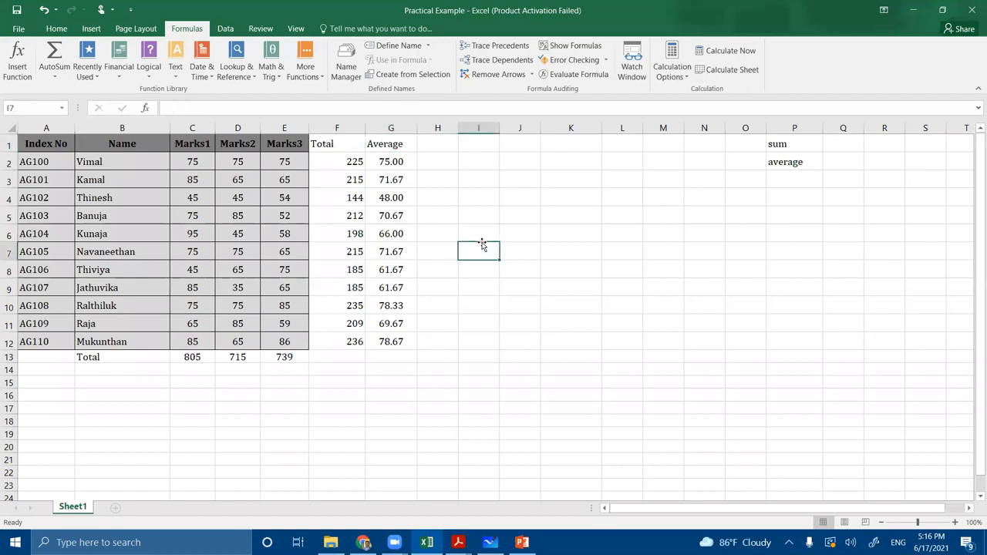
Copy the Marks3 heading's formatting from E1 onto the Total and Average headings in F1:G1 with Format Painter.
click(284, 144)
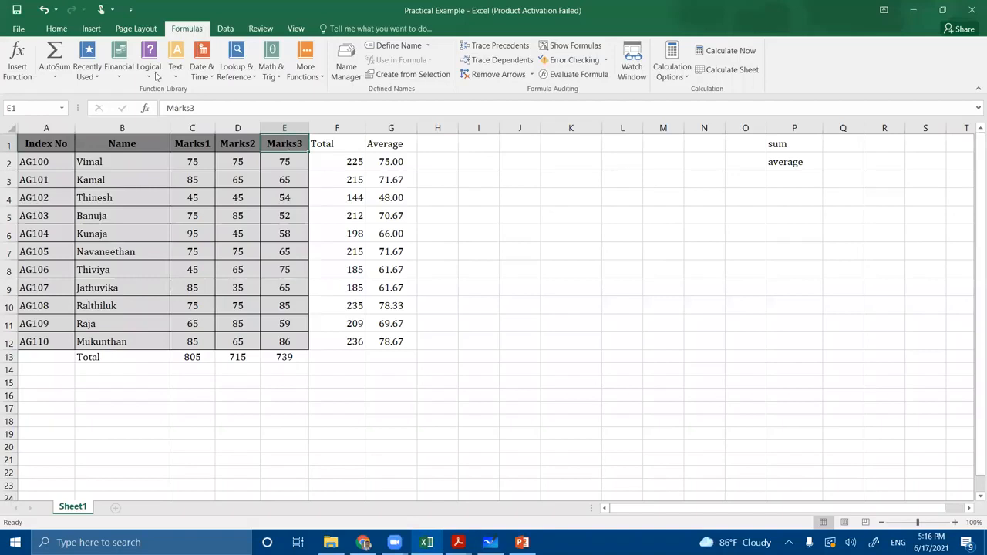
click(56, 29)
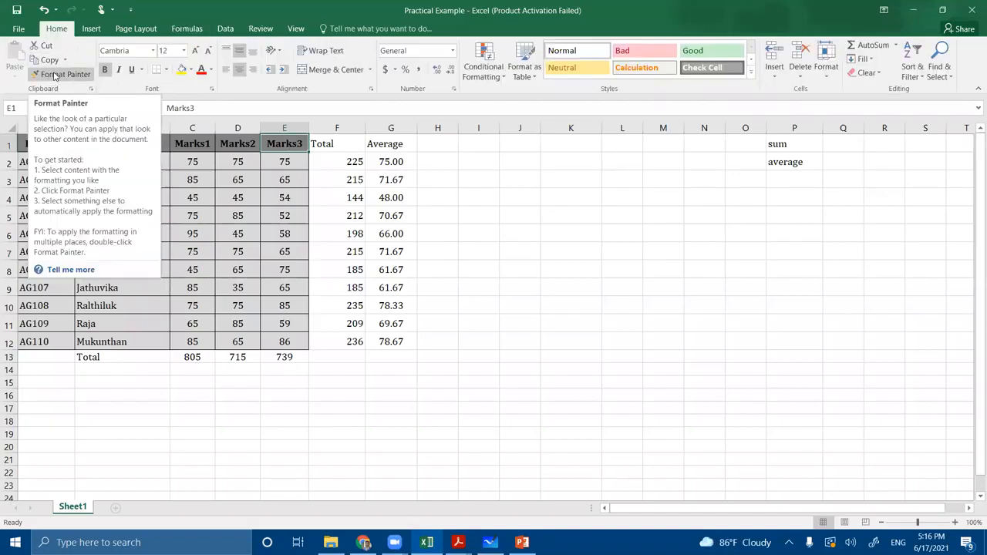
click(67, 76)
click(58, 75)
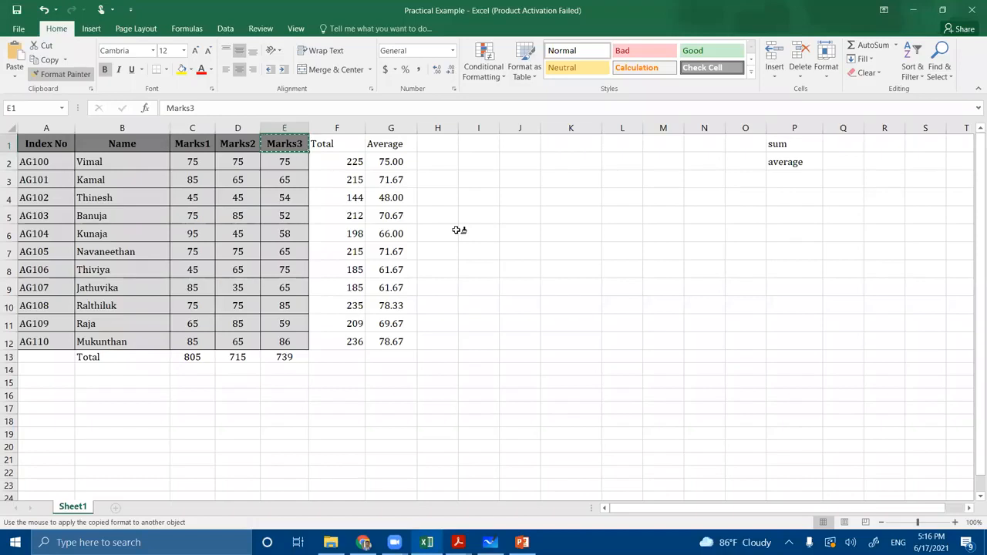
mouse_move(325, 144)
mouse_down()
mouse_move(384, 146)
mouse_move(378, 153)
mouse_up()
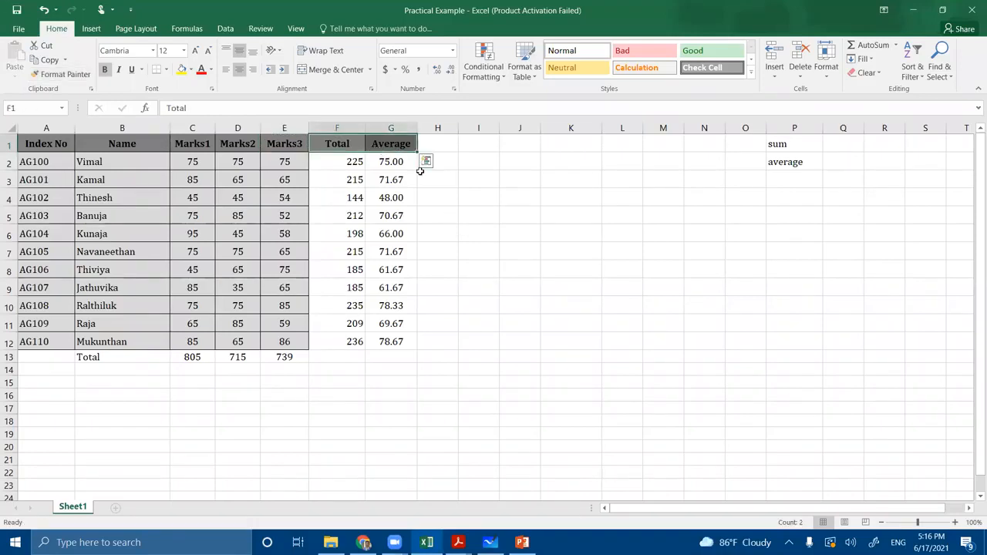
click(509, 191)
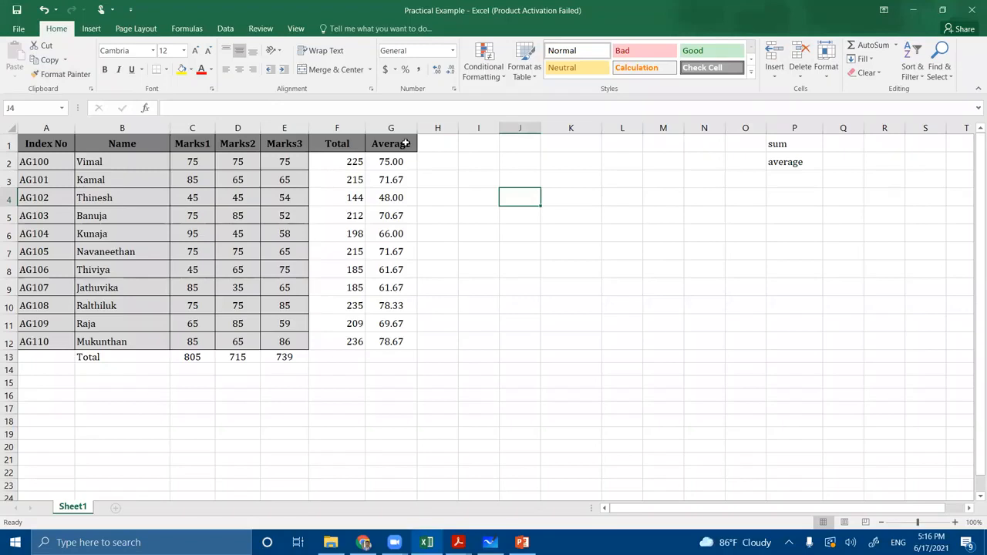
click(473, 233)
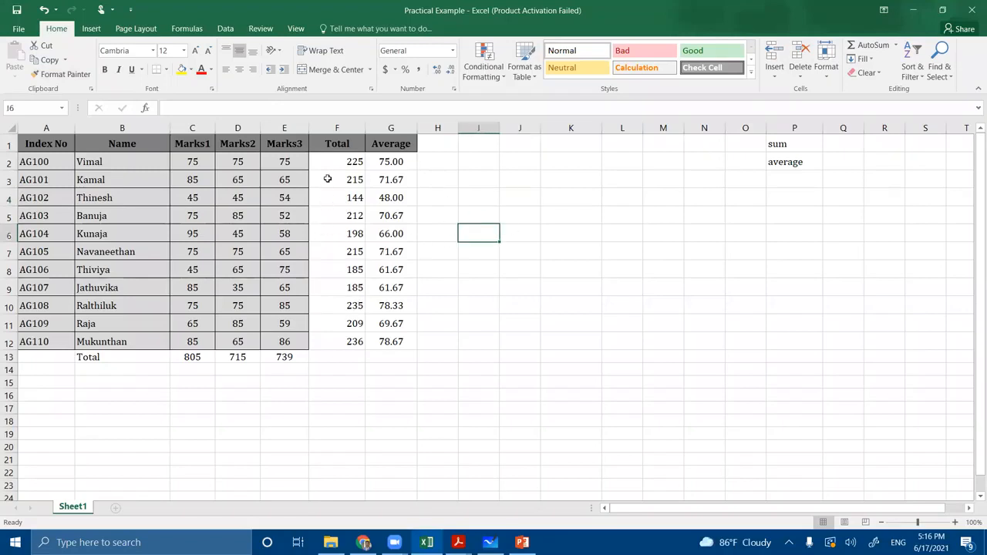
Copy the formatting of marks cell E4 onto the Total and Average values in F2:G12 with Format Painter.
drag(331, 168, 375, 341)
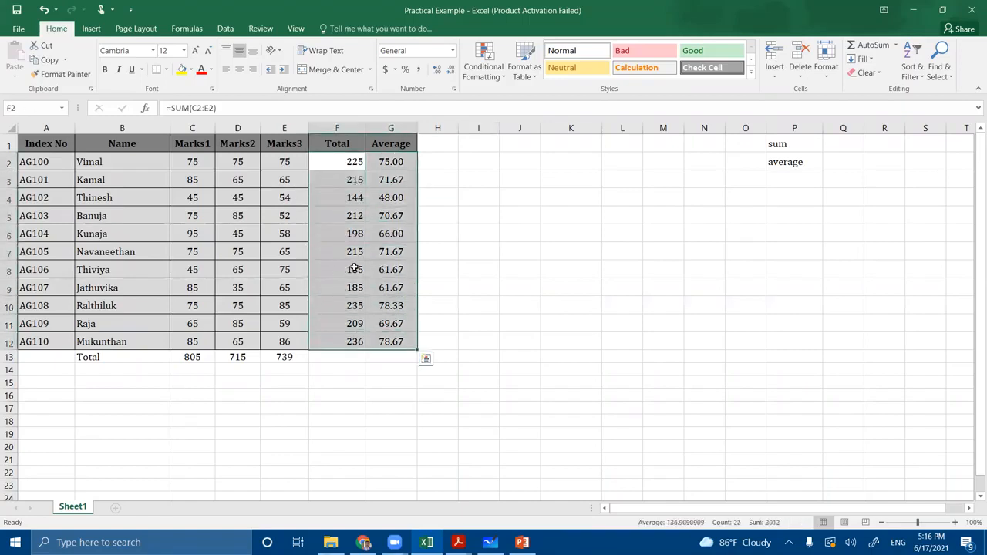
click(269, 222)
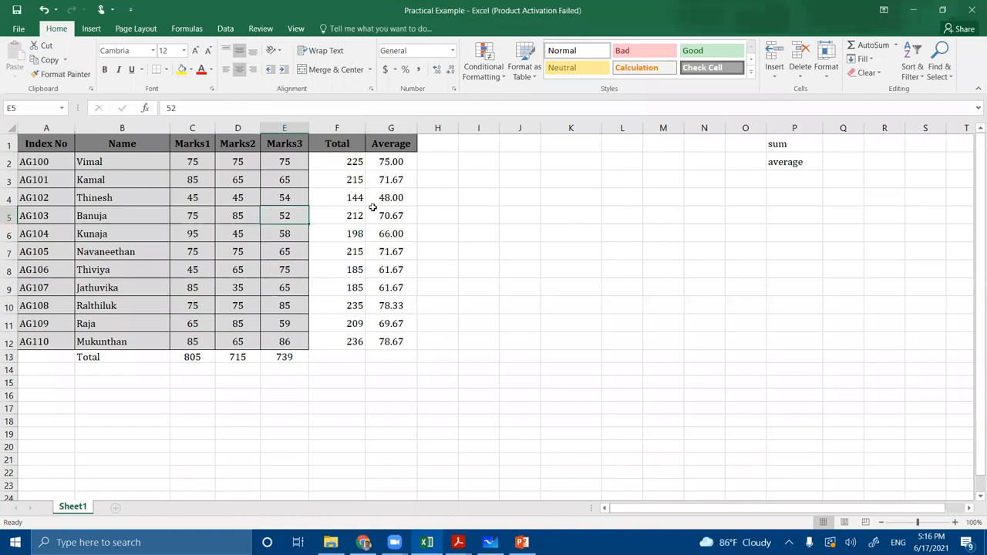
click(279, 197)
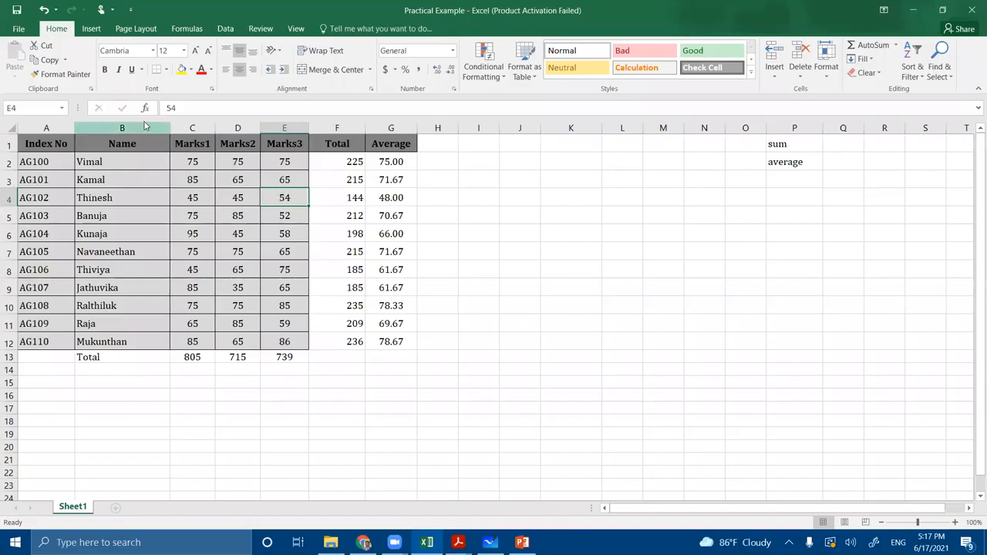
click(64, 77)
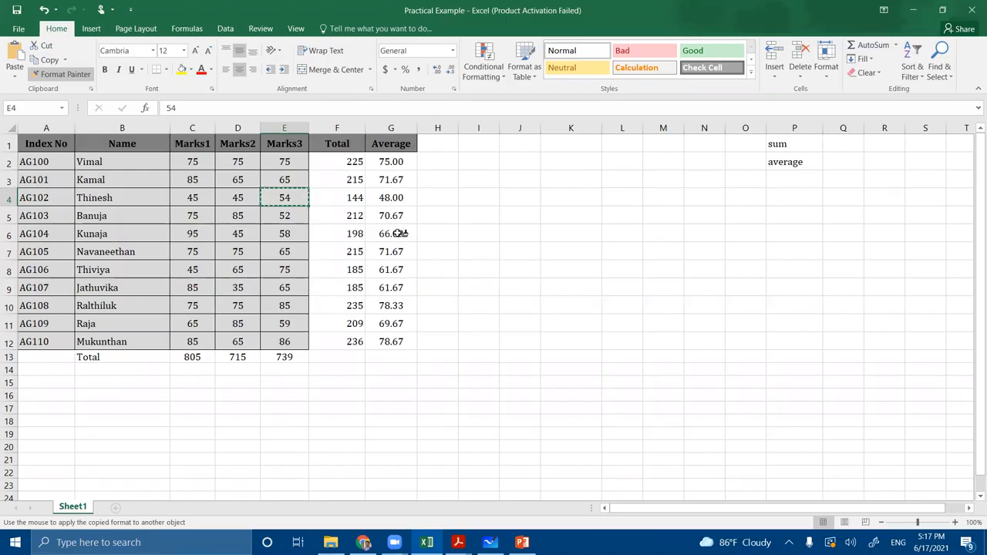
mouse_move(340, 164)
mouse_down()
mouse_move(381, 218)
mouse_move(393, 316)
mouse_move(370, 343)
mouse_up()
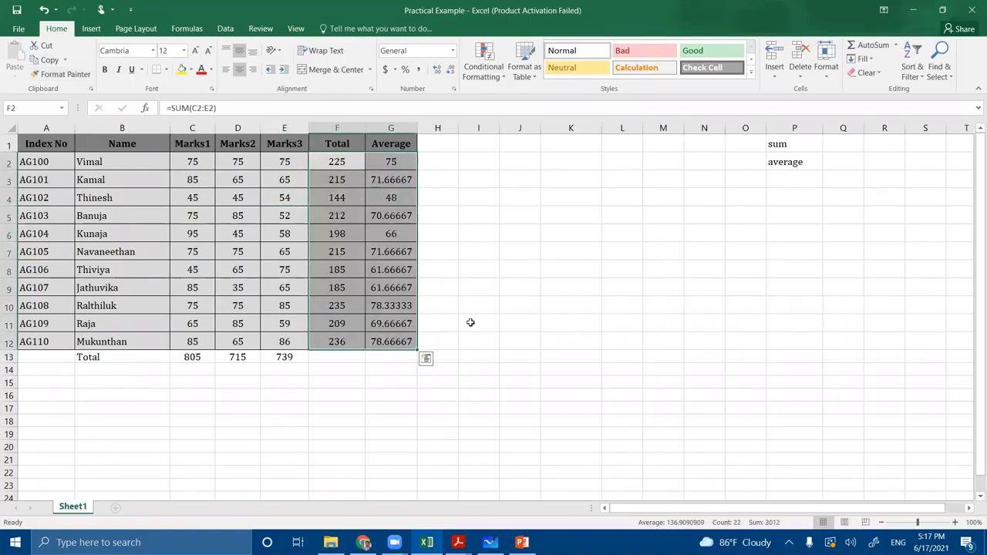
click(573, 316)
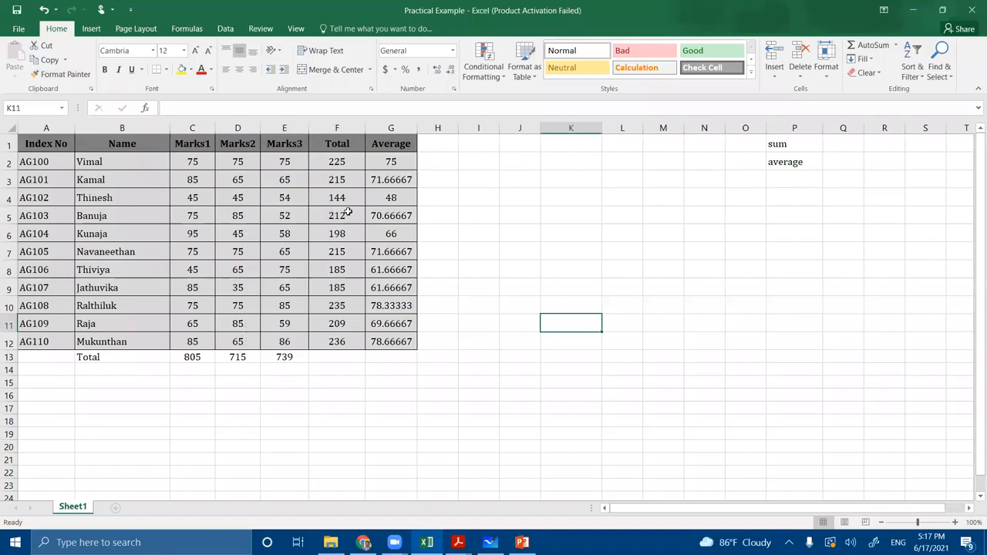
Format the averages in G2:G12 to show two decimal places.
drag(390, 160, 376, 340)
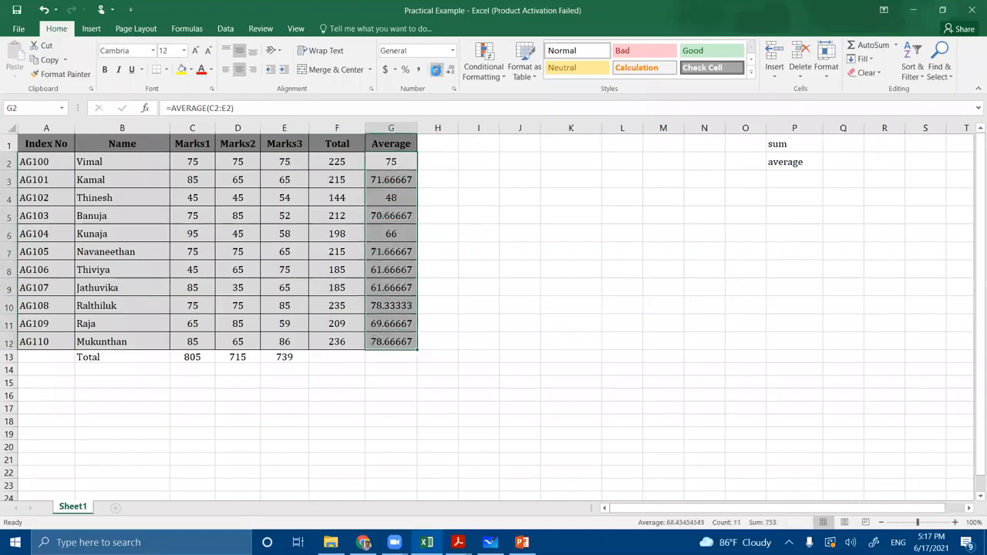
click(435, 69)
click(451, 71)
click(450, 72)
click(450, 71)
click(450, 71)
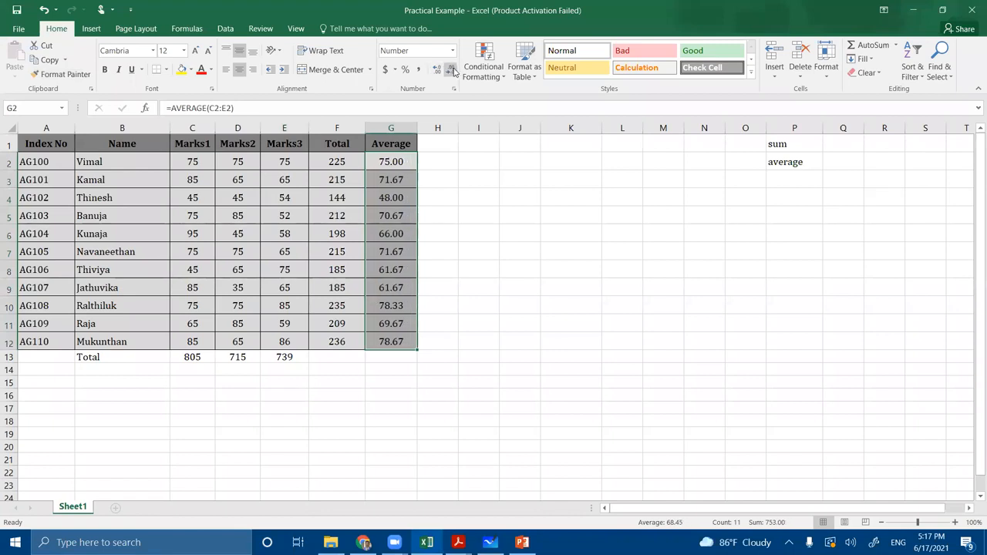
click(560, 248)
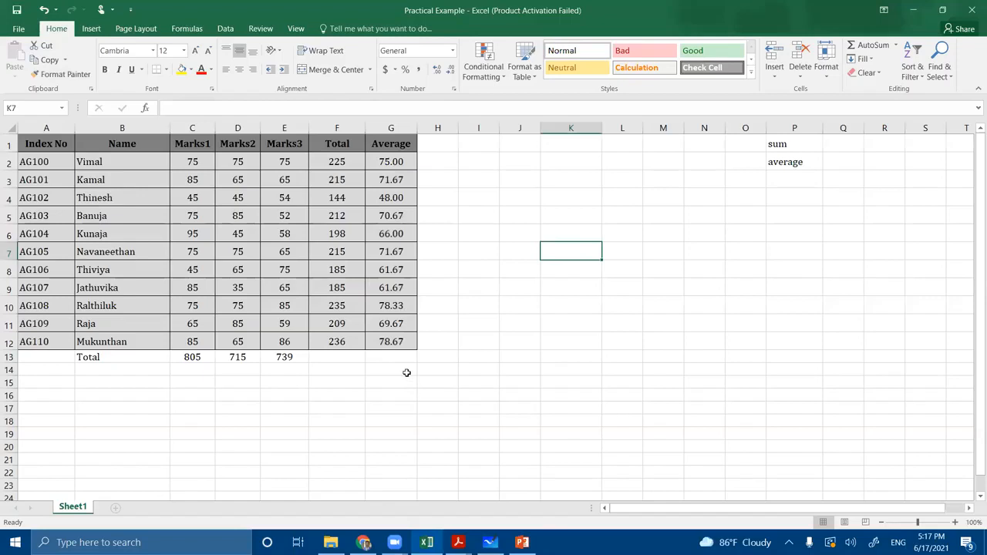
Examine the SUM formulas in C13 and D13 and the marks ranges they add up, leaving both formulas as they are.
double_click(190, 362)
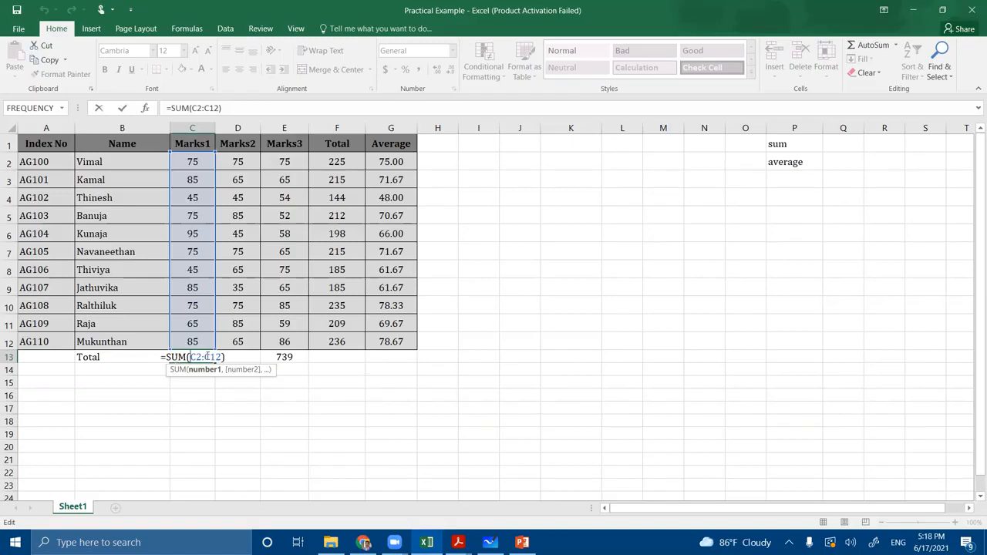
key(Return)
click(206, 356)
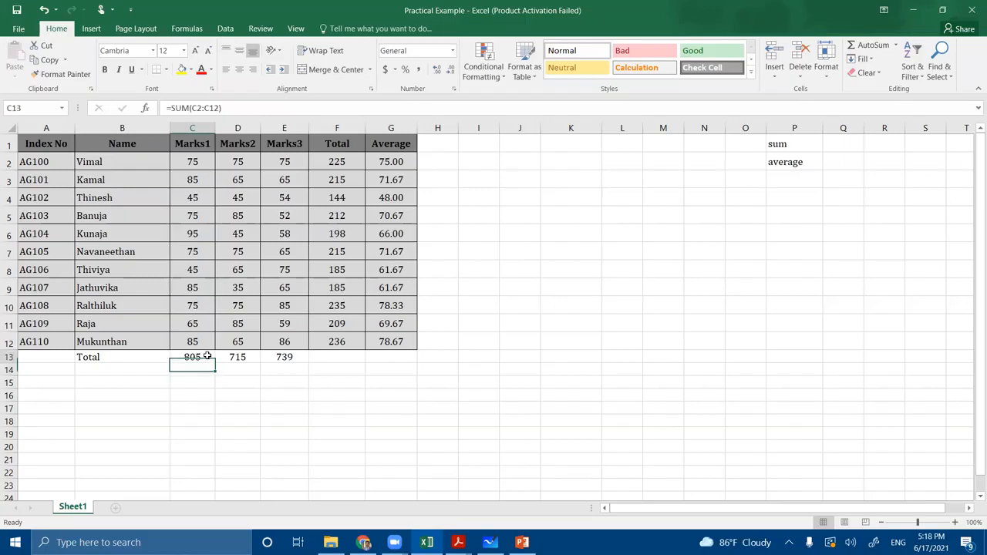
double_click(207, 356)
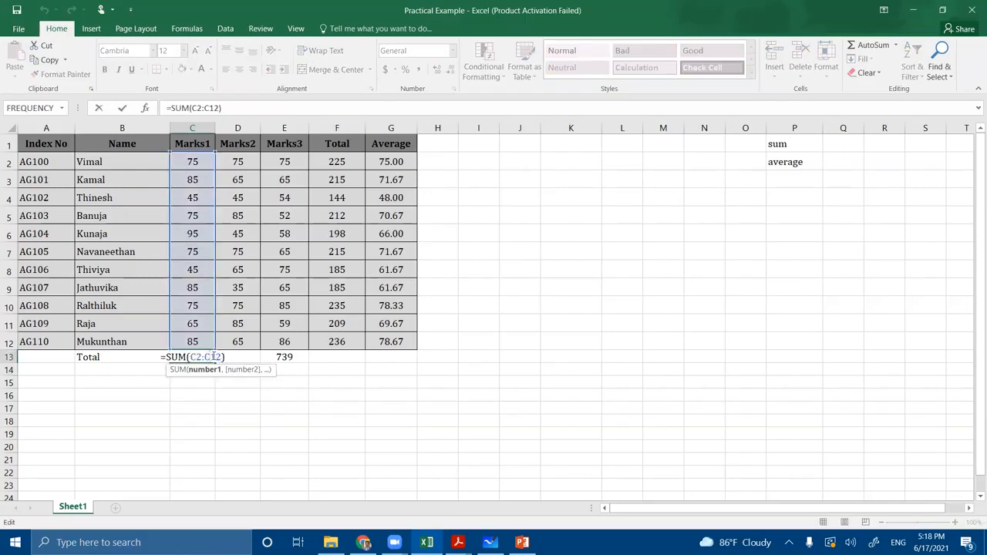
key(Escape)
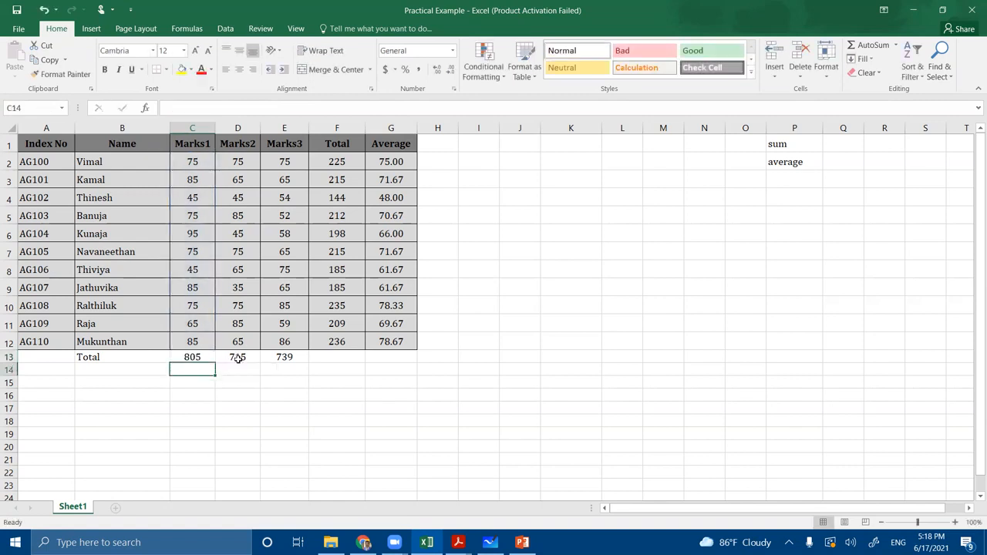
click(239, 357)
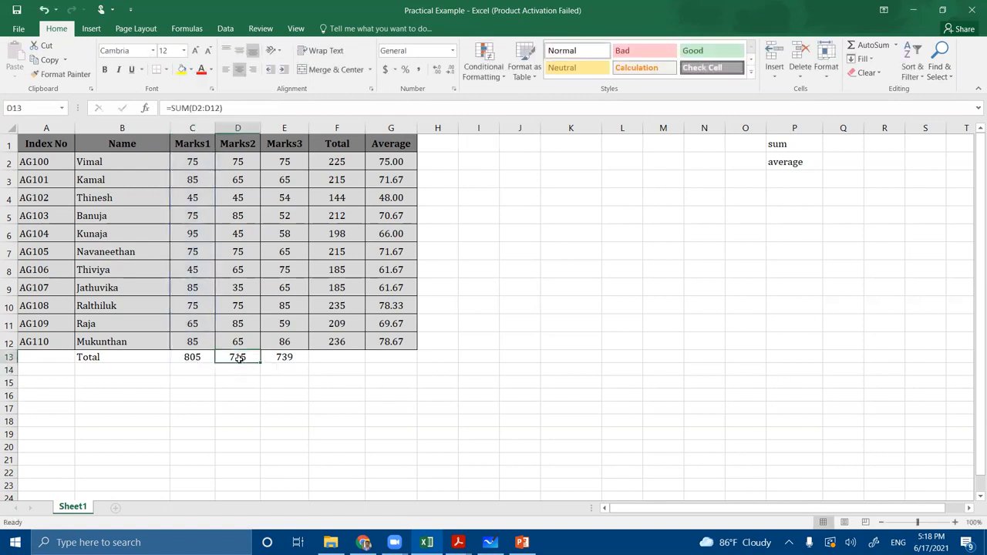
double_click(239, 358)
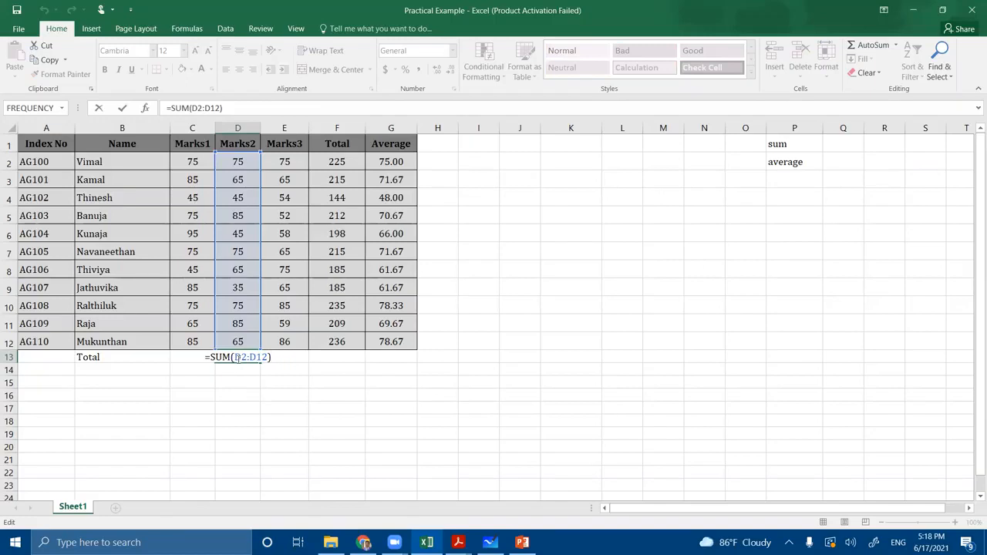
key(Return)
click(542, 307)
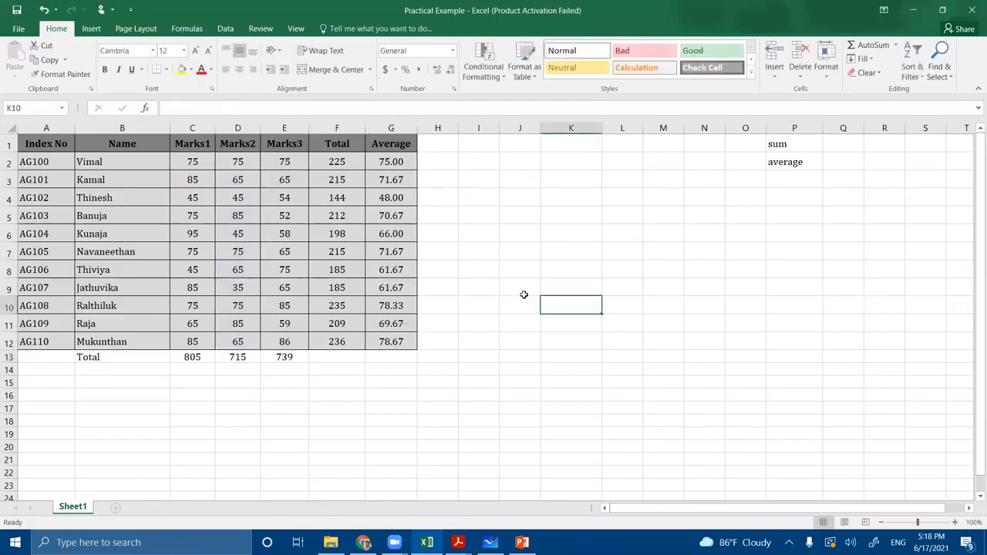
click(510, 245)
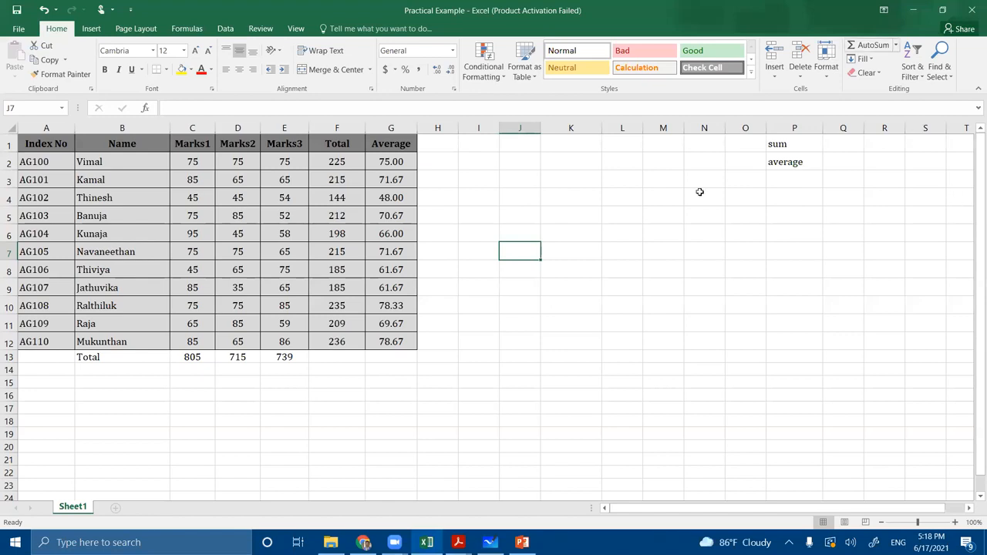
Add the entry "count" to the function list in cell P3, below "average".
click(814, 182)
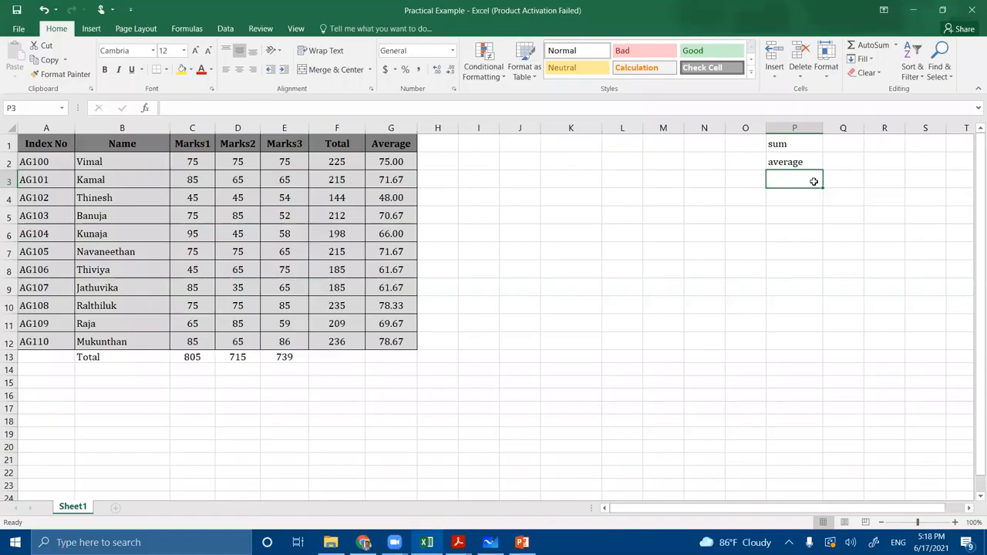
text(count)
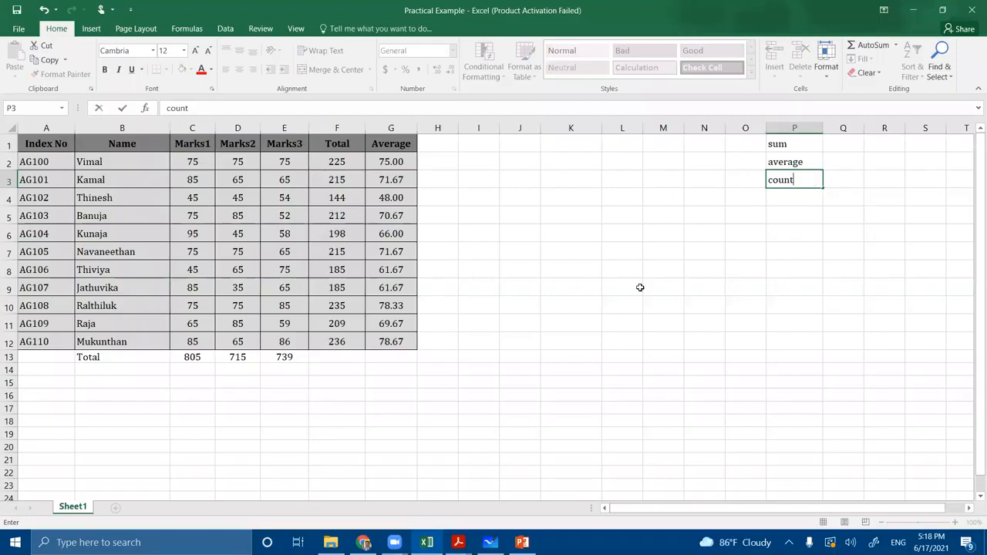
click(436, 398)
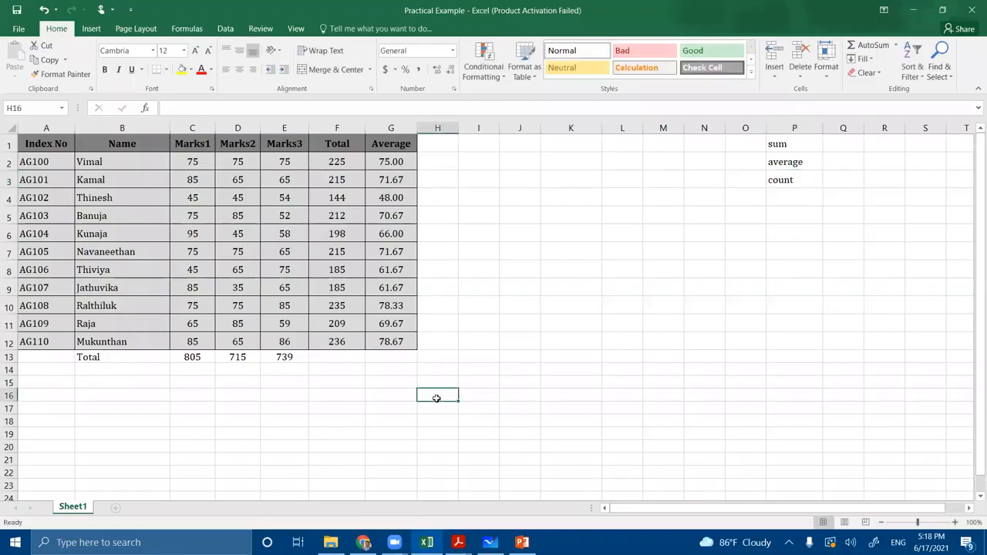
Enter the formula =COUNT(1,5,3) in the empty cell K10.
click(527, 305)
click(566, 310)
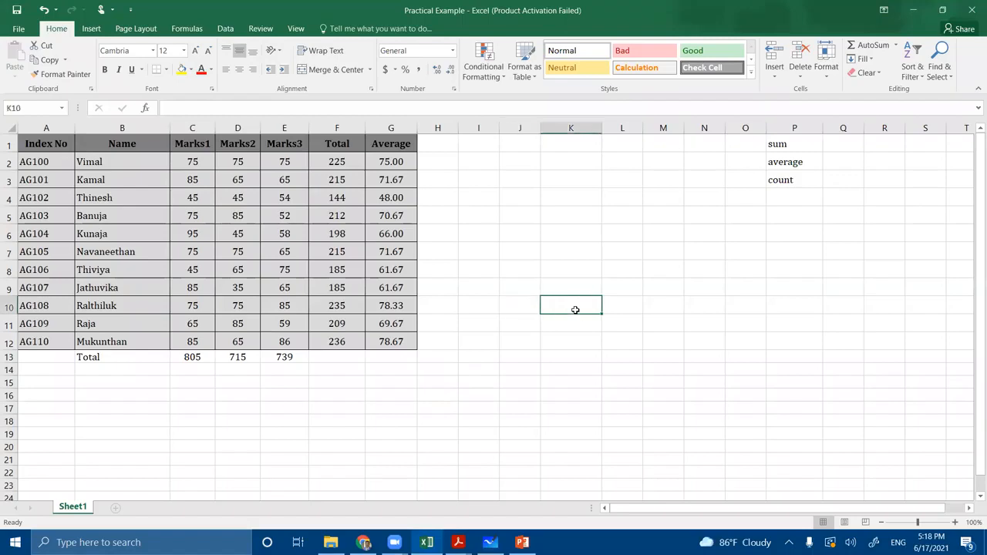
text(=)
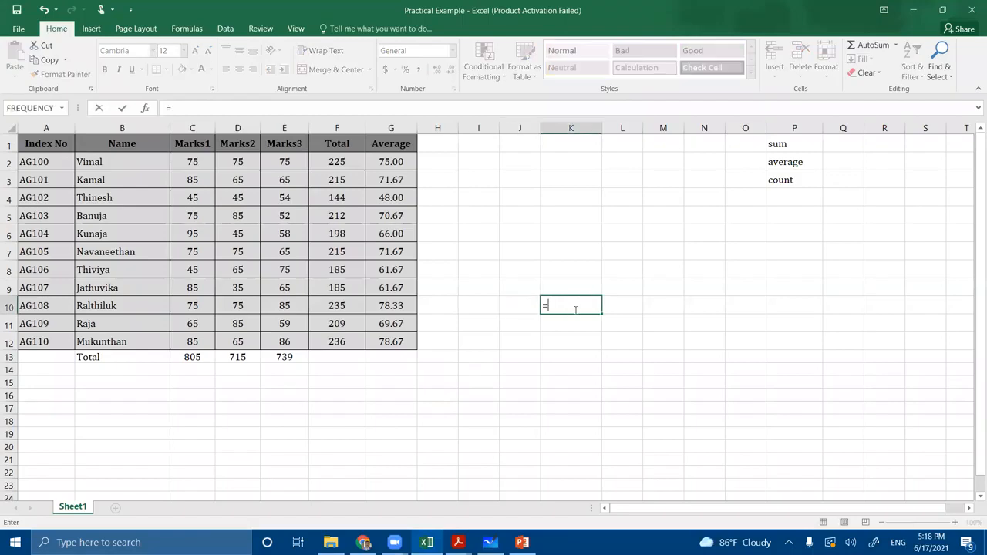
text(coun)
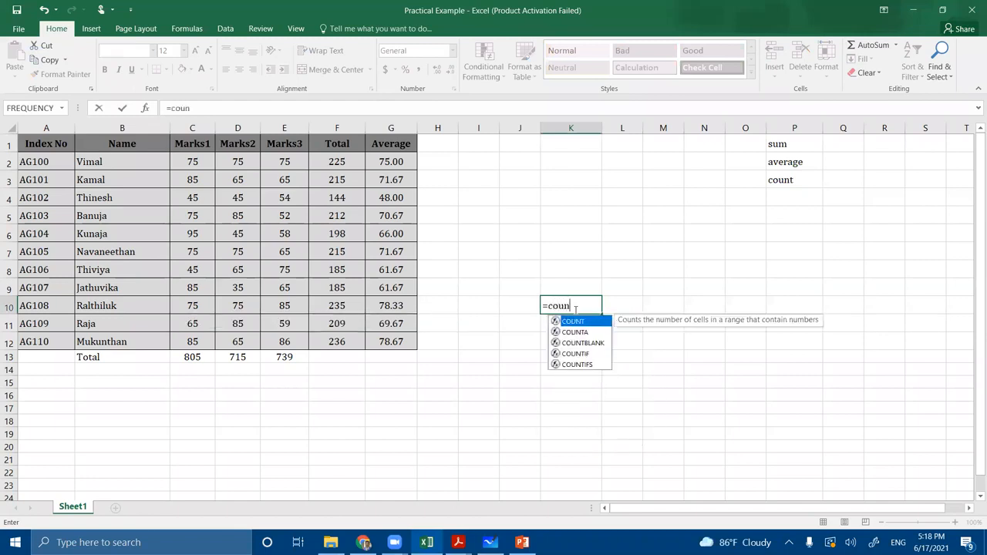
text(t()
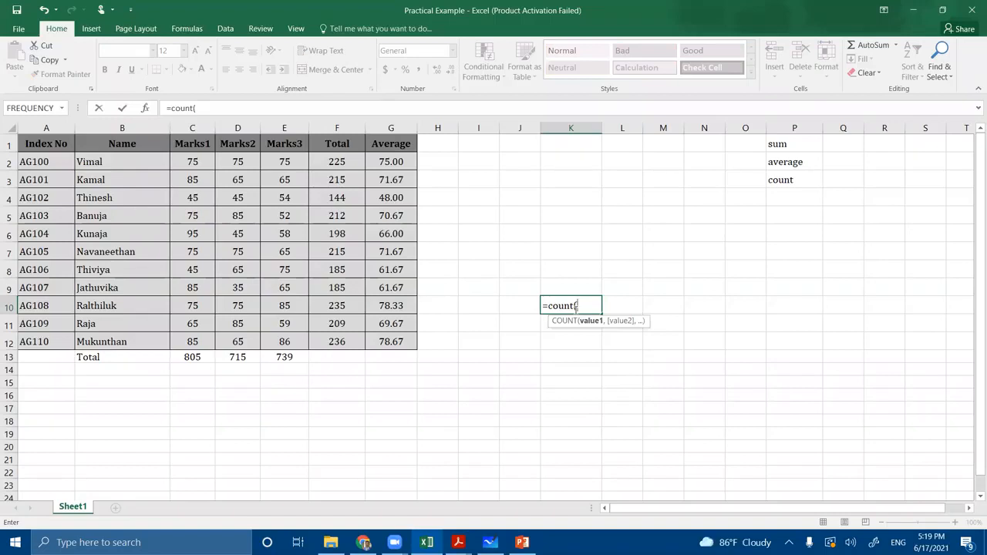
key(BackSpace)
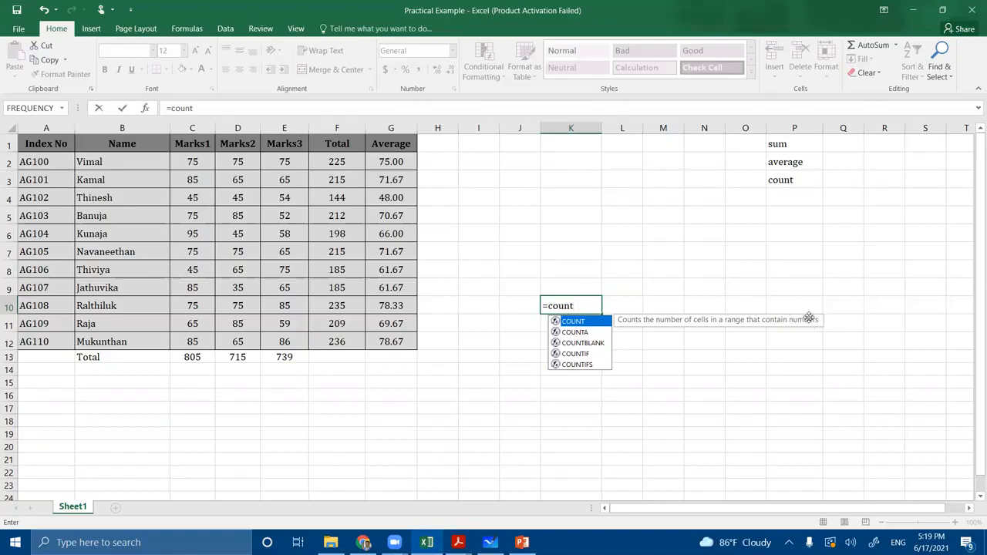
text(()
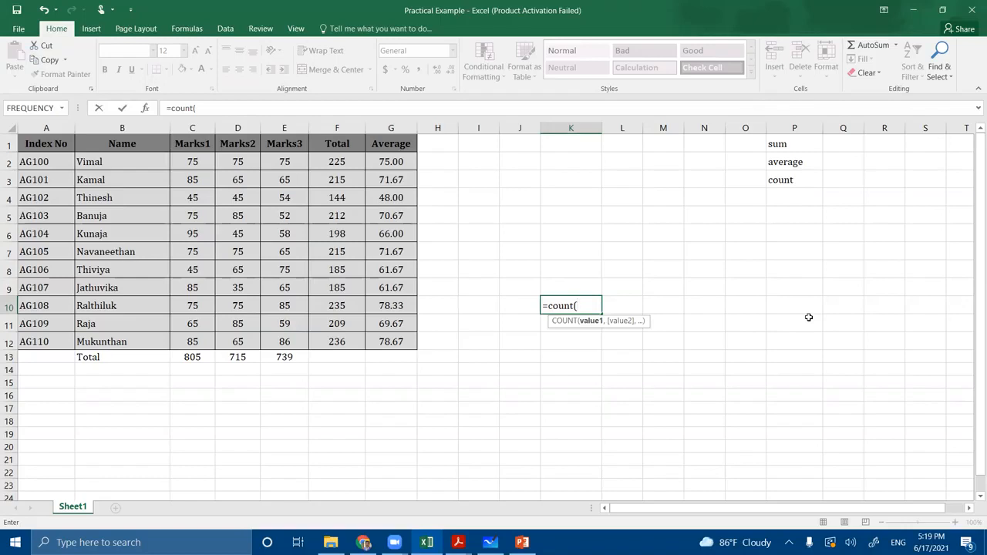
text(1,5)
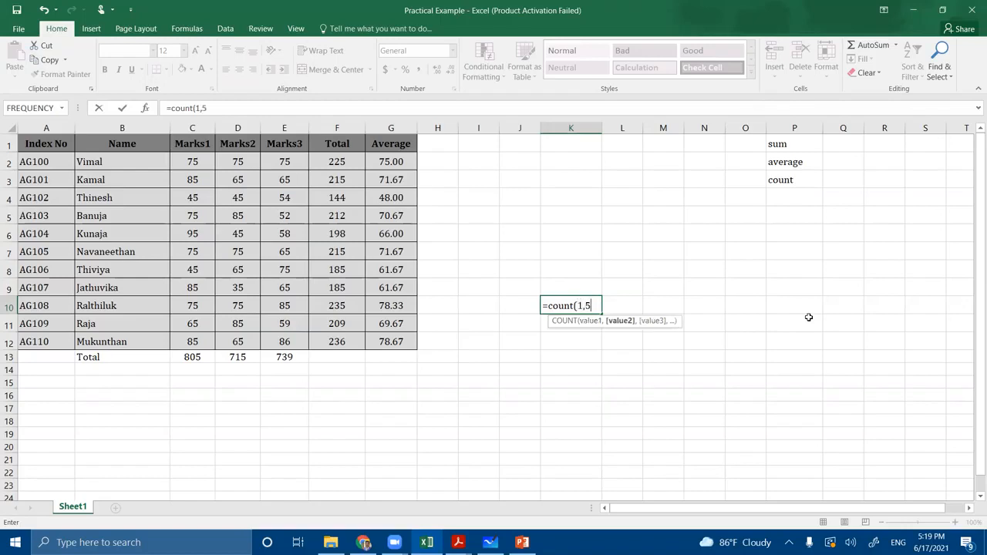
text(,3)
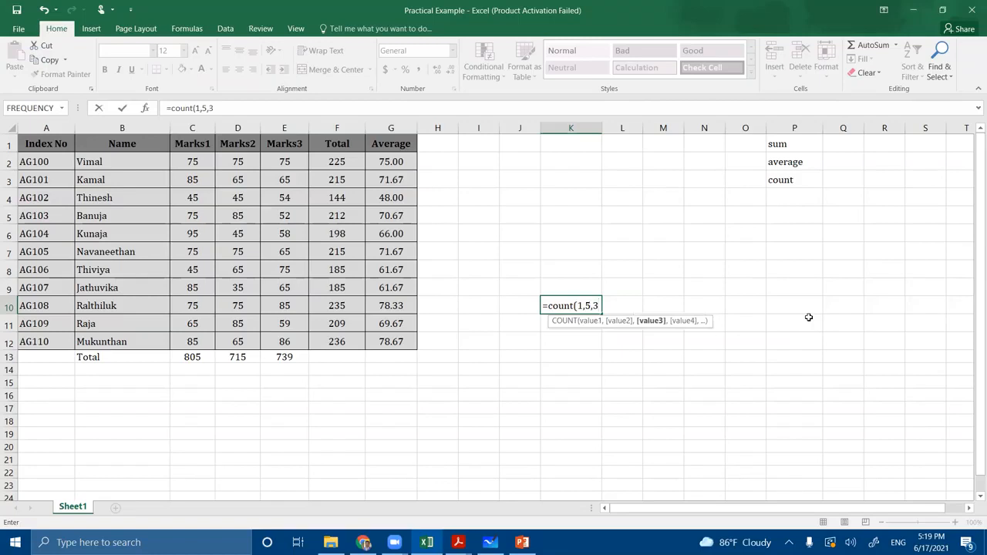
text())
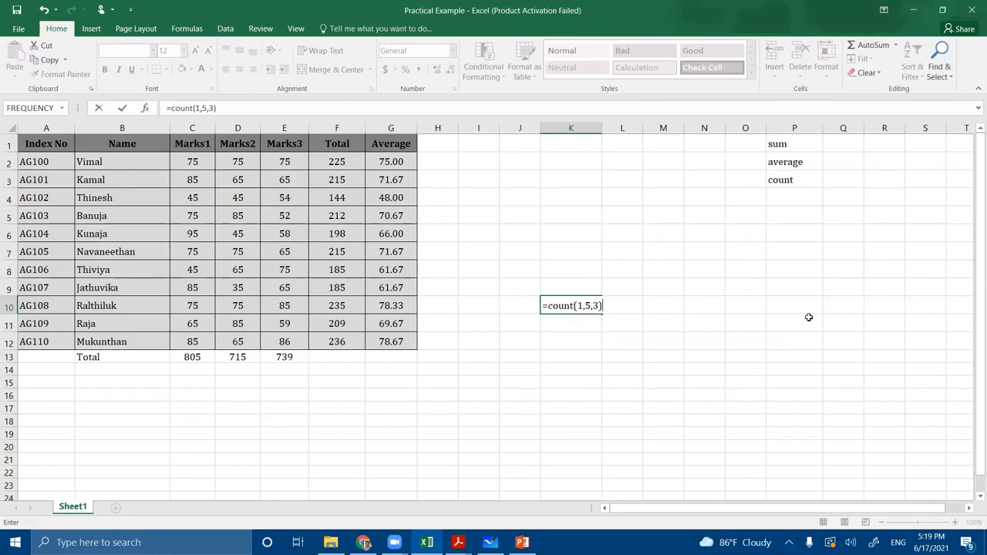
key(Return)
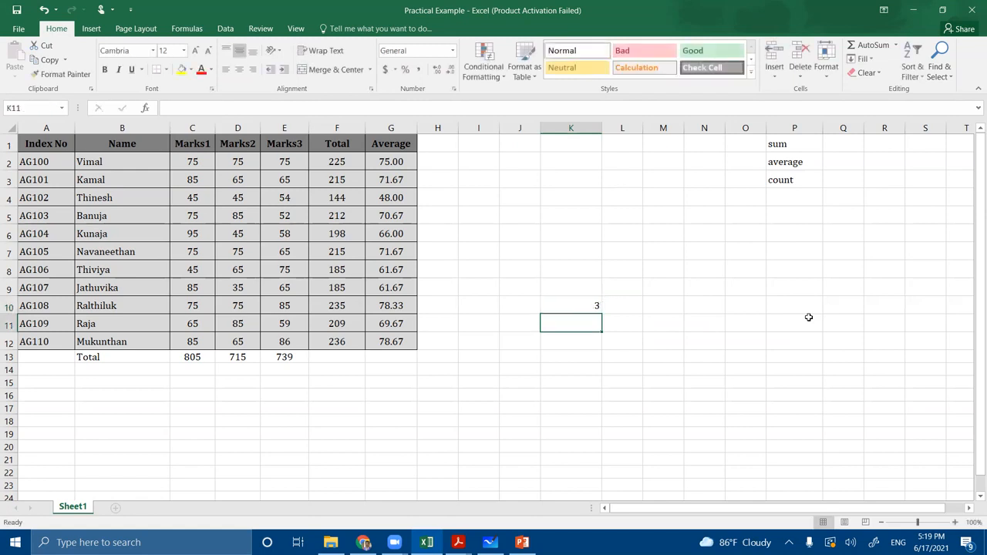
Add the text value "a" as a fourth argument to the COUNT formula in K10 and review the formula.
double_click(588, 306)
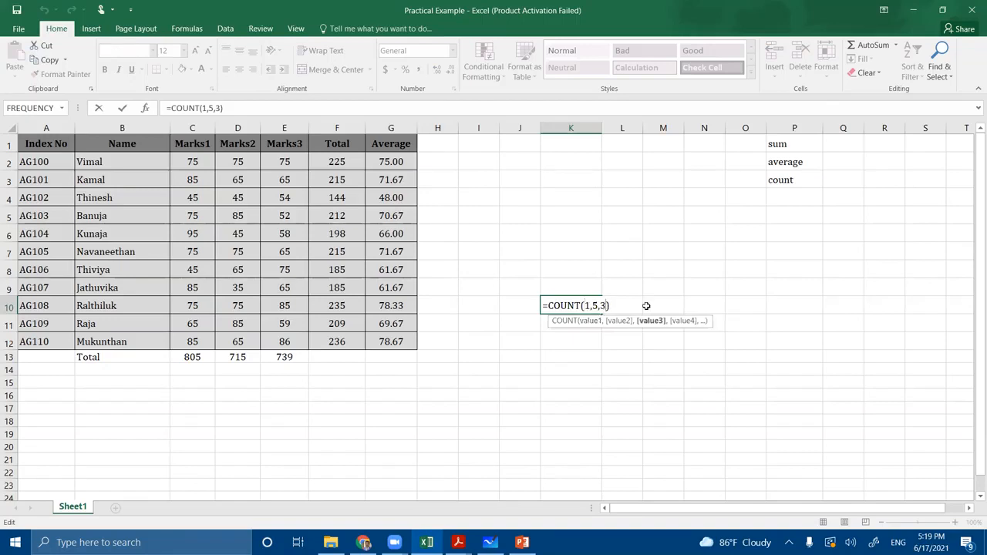
text(,)
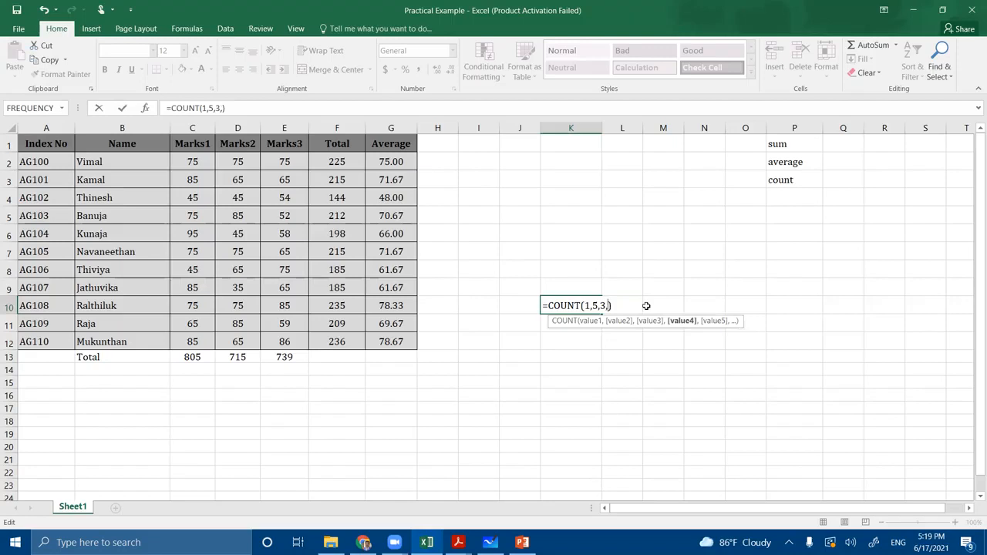
text("a")
drag(584, 303, 623, 304)
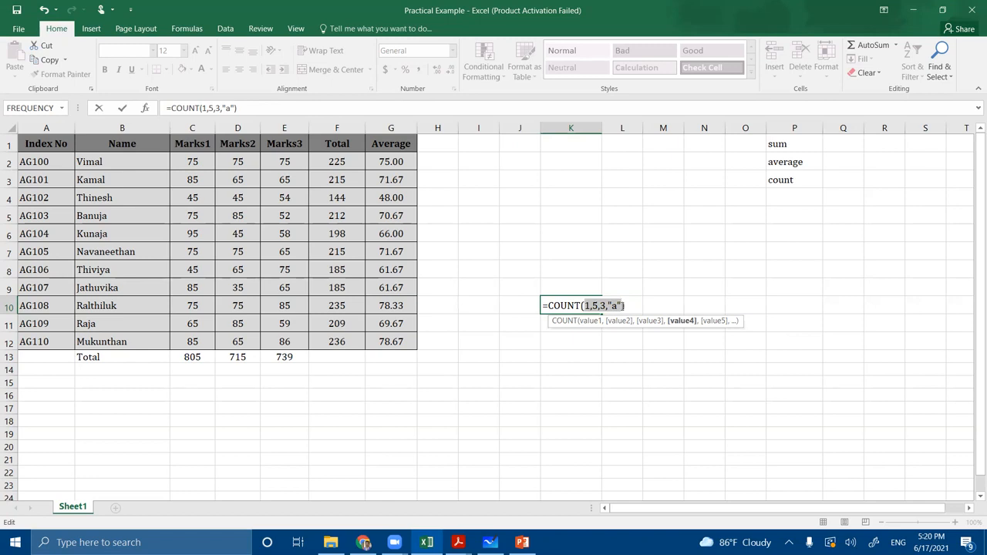
text())
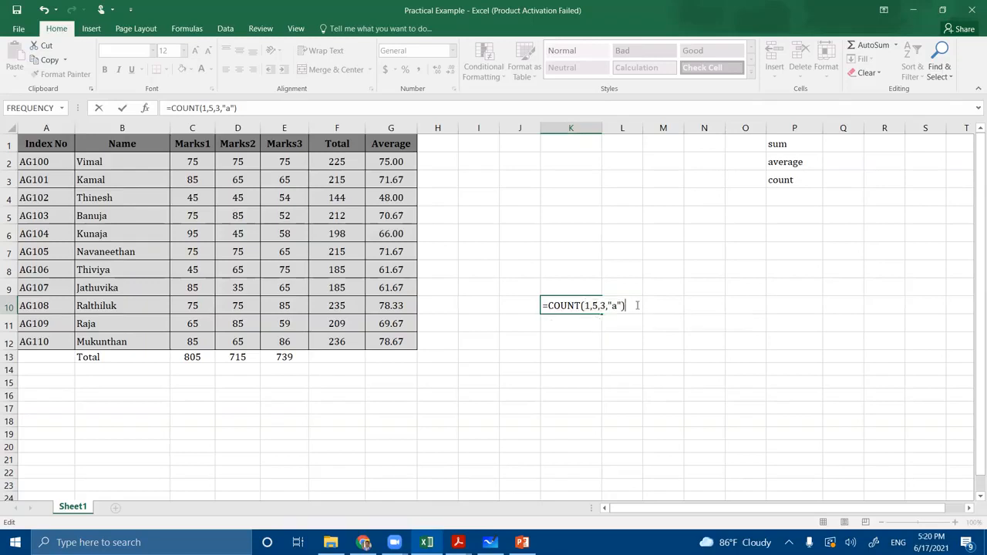
key(Return)
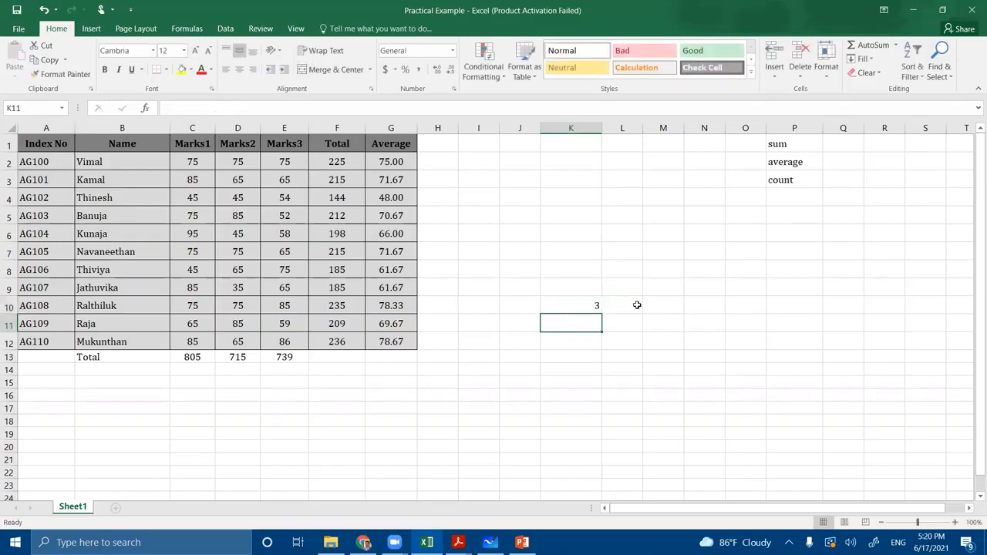
double_click(600, 307)
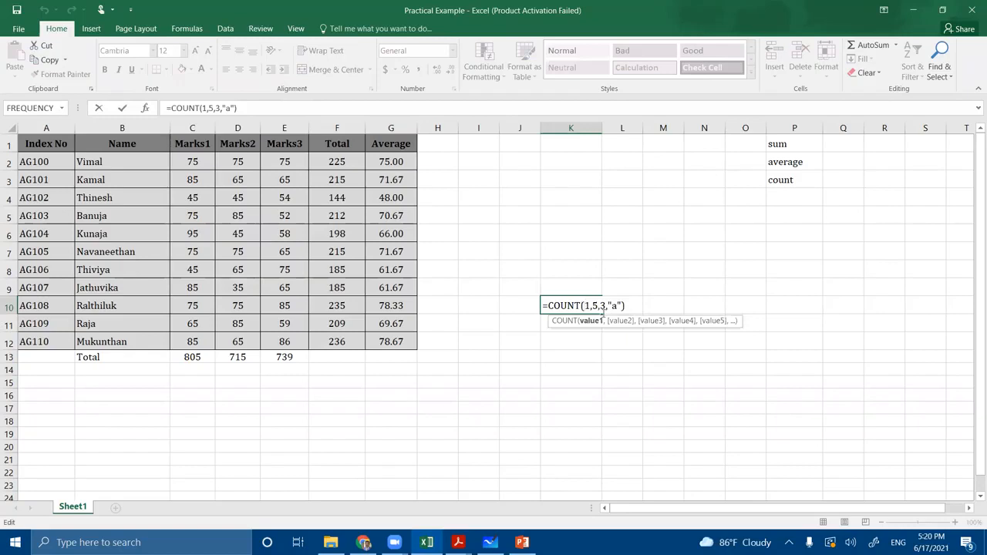
click(567, 306)
key(Return)
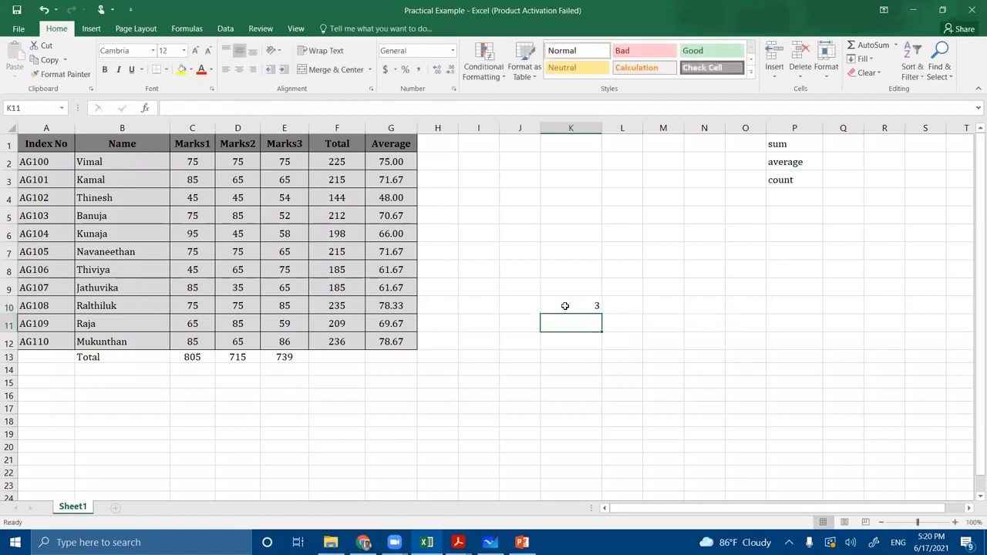
Add the logical value TRUE as a fifth argument to the COUNT formula in K10.
double_click(567, 306)
click(621, 305)
text(,5,3,"a",true)
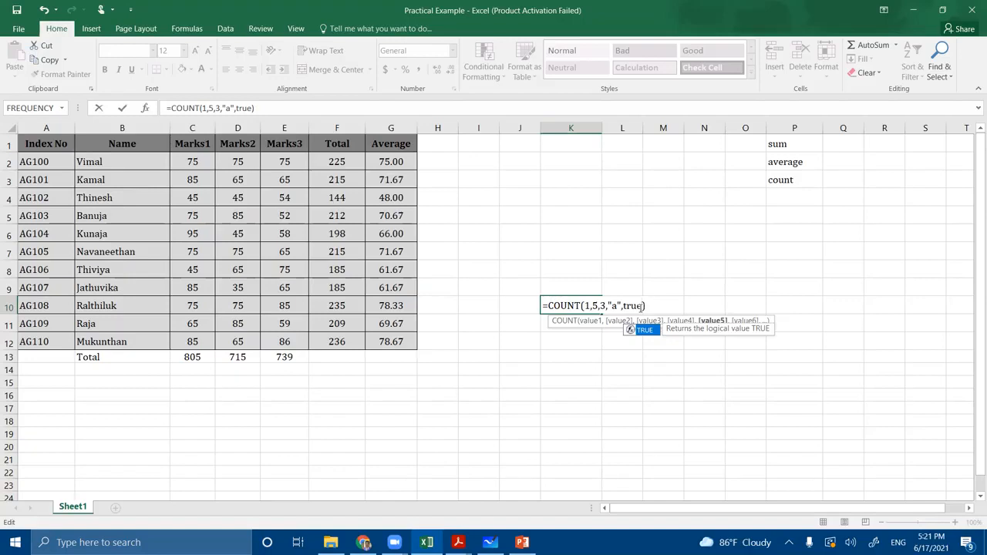
key(Return)
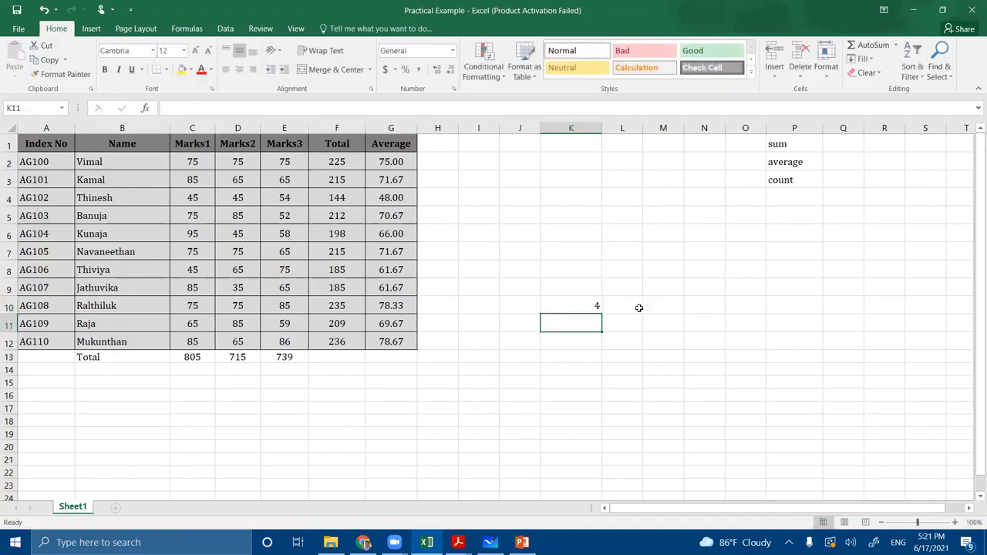
Examine the numeric, text and logical arguments of the COUNT formula in K10, and clear the cell.
double_click(589, 306)
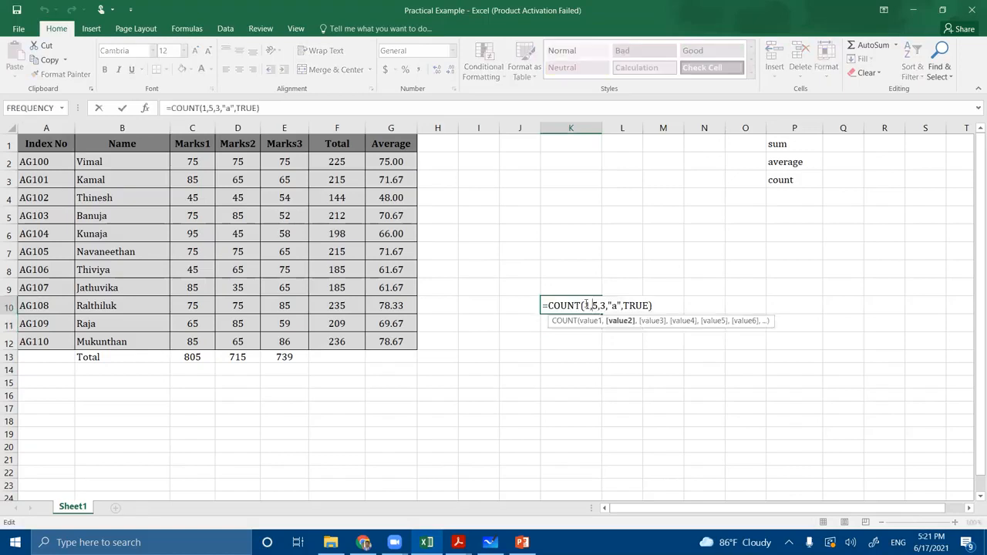
drag(585, 305, 606, 305)
click(616, 306)
double_click(616, 306)
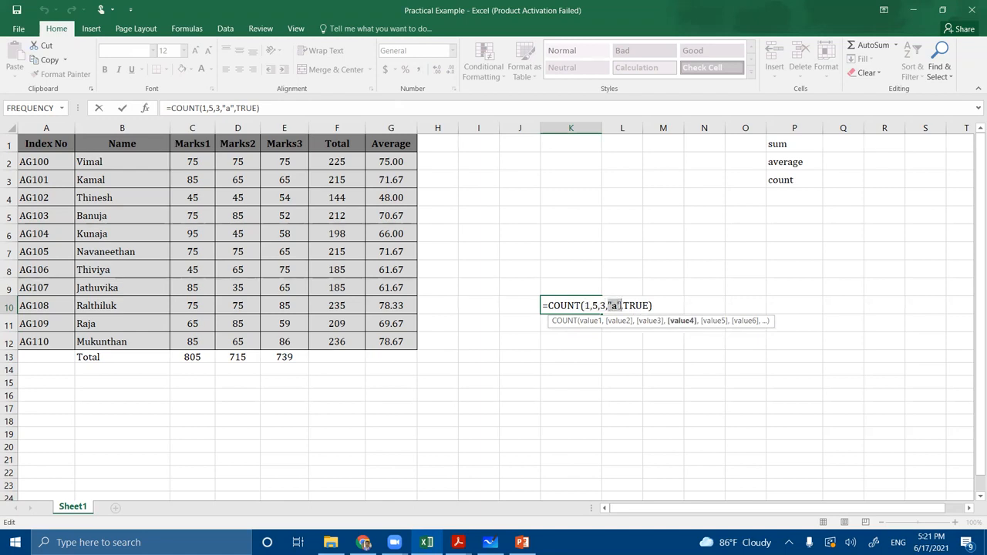
drag(623, 305, 651, 305)
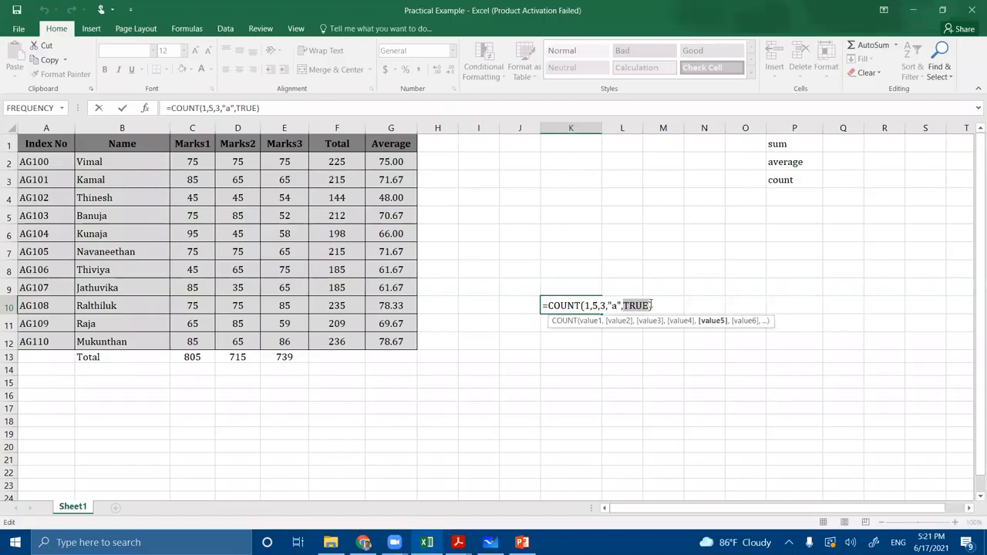
key(Return)
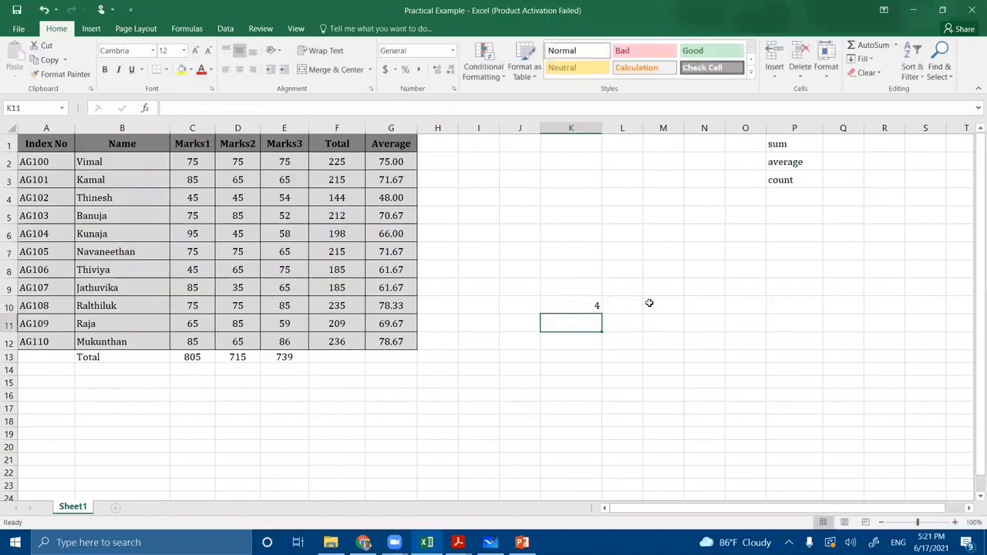
click(589, 309)
key(Delete)
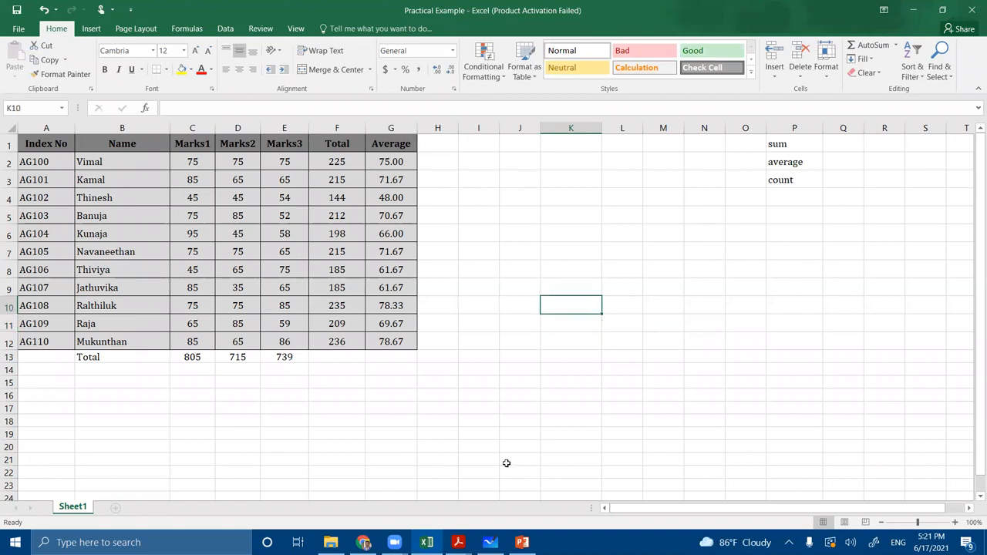
Enter the question "How many students in this batch" in cell H17 below the marks table.
click(467, 419)
click(438, 409)
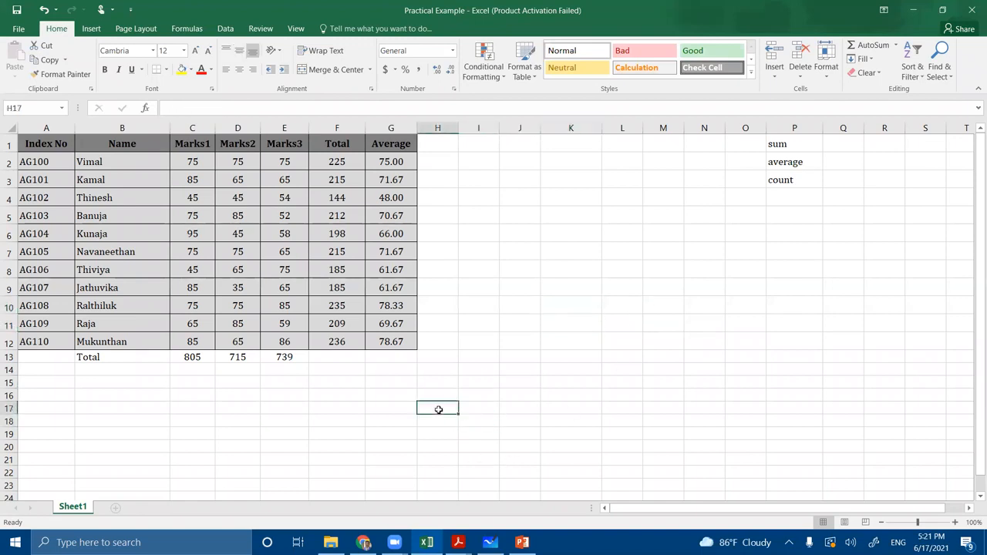
text(How many student)
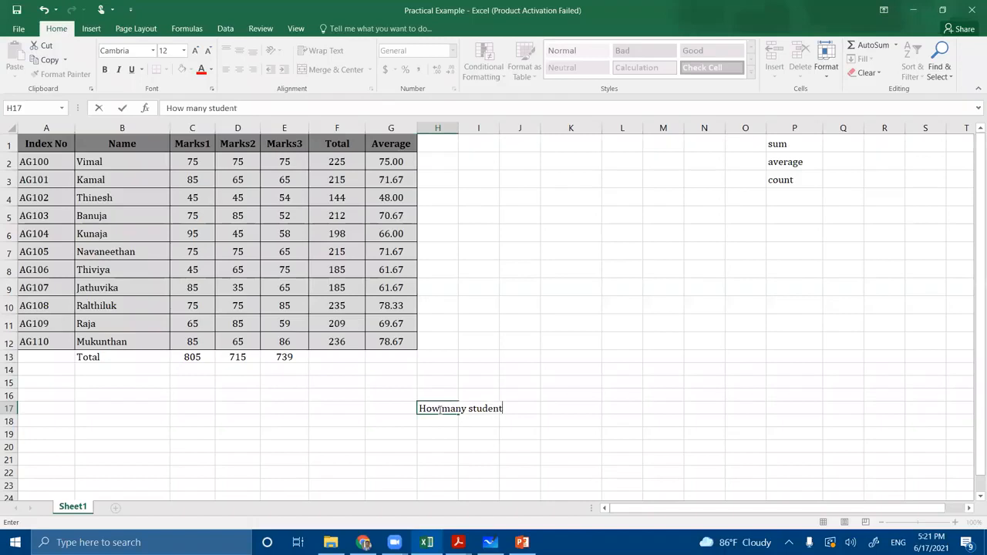
text(s in this batch)
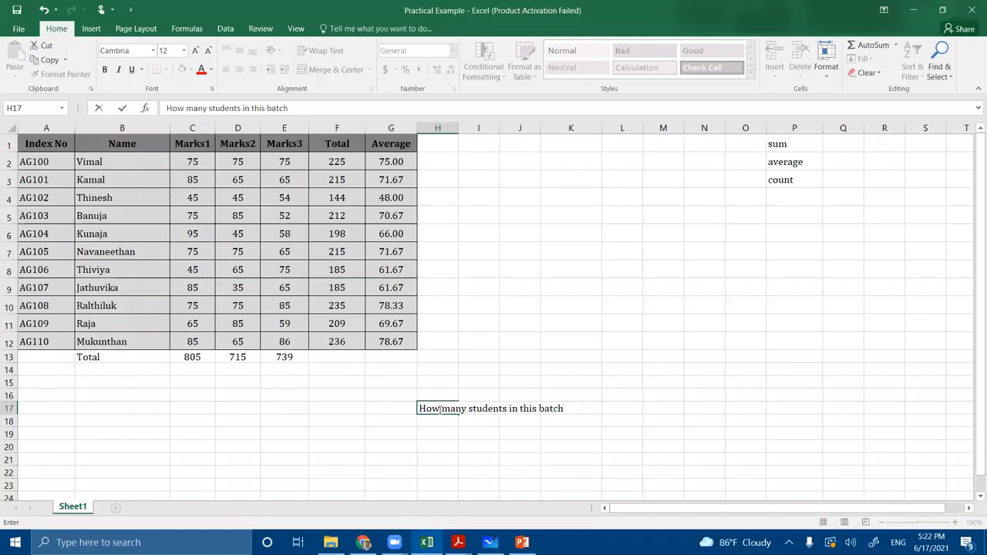
click(633, 409)
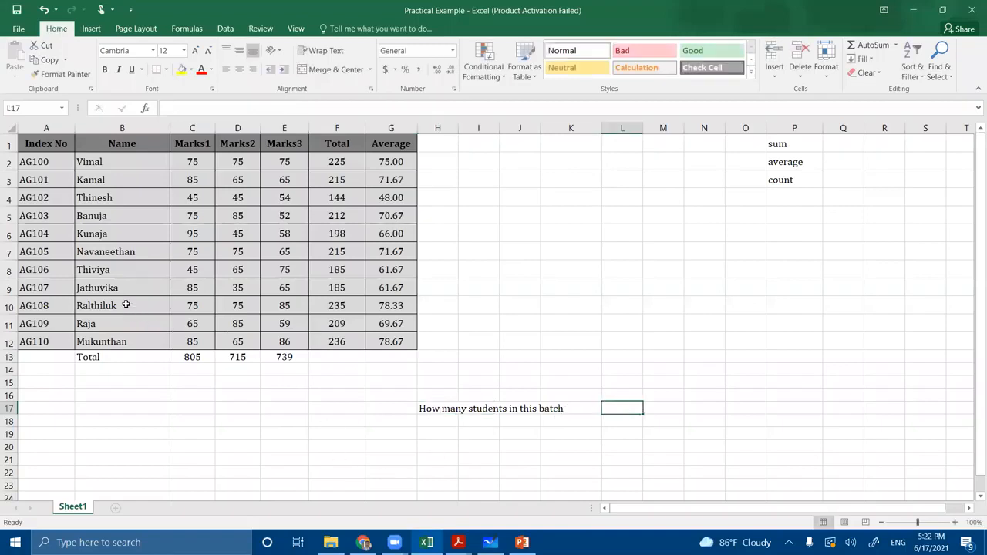
Enter a COUNT formula over the index numbers A2:A12 in L17, beside the question about students.
drag(34, 161, 49, 343)
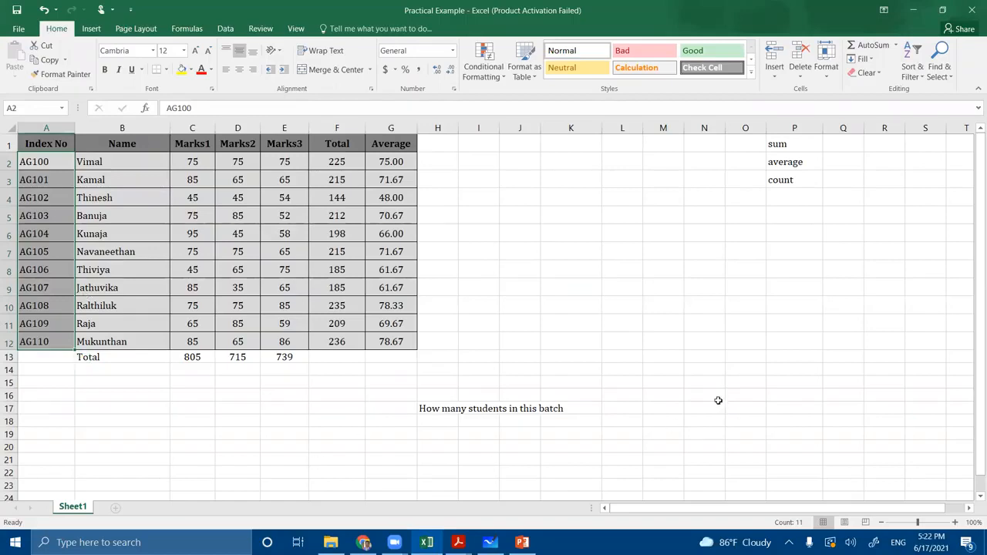
click(627, 406)
text(=)
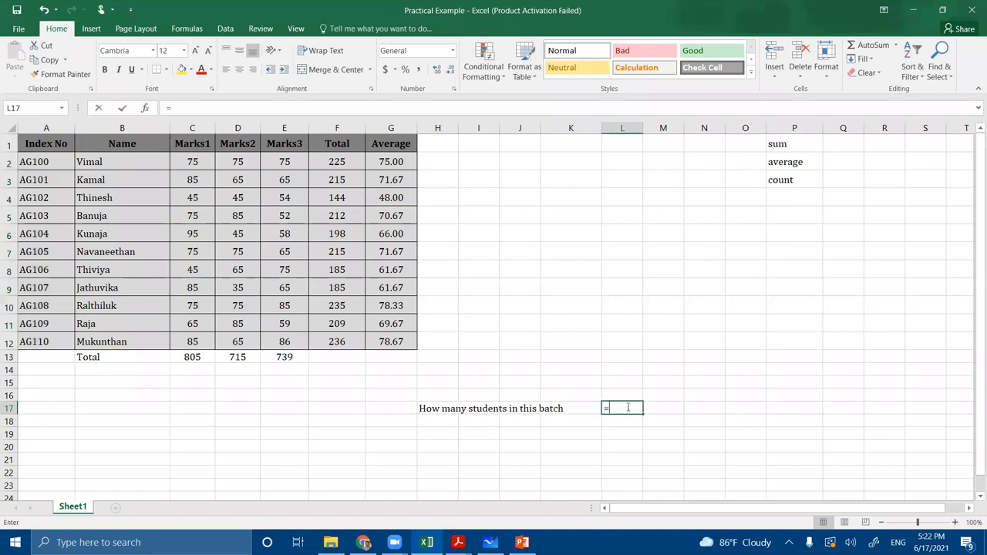
text(count)
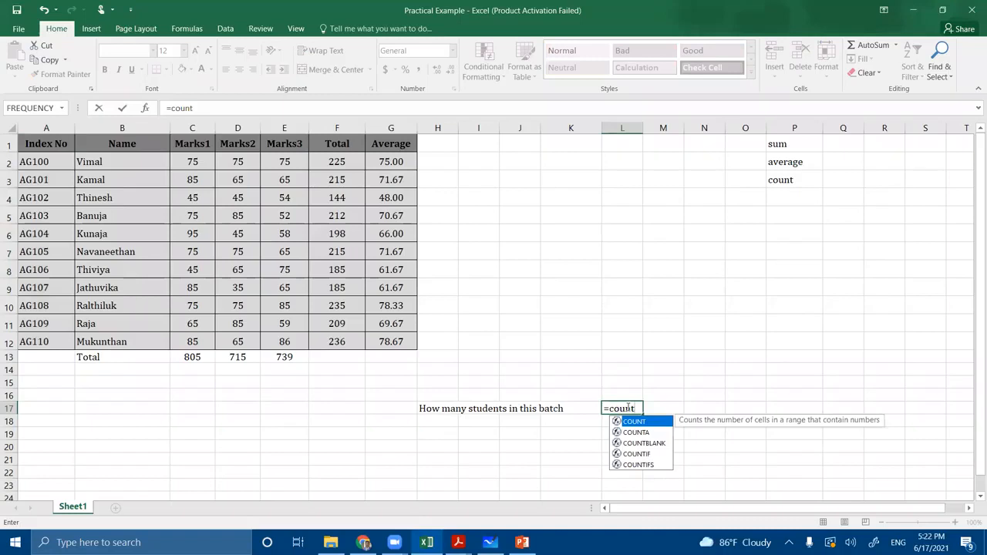
text(()
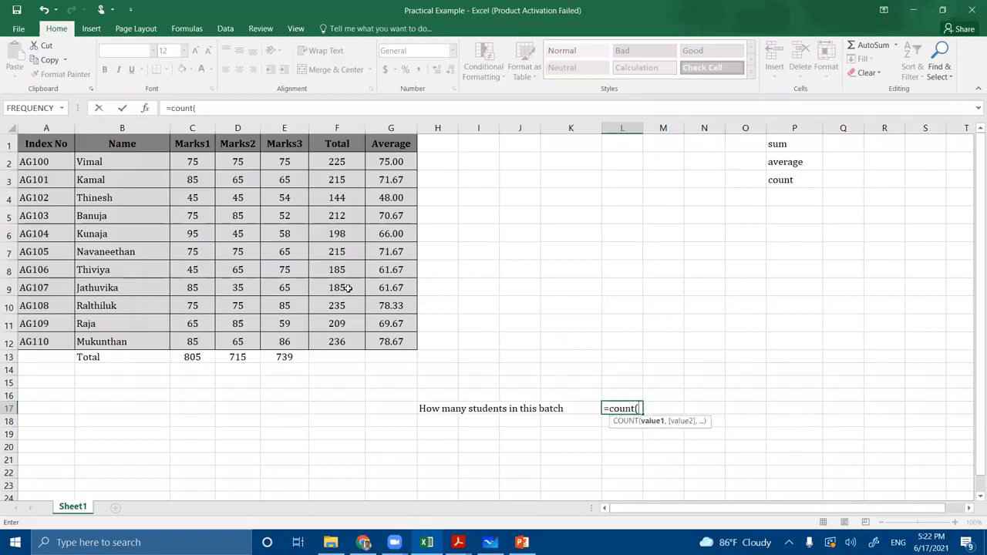
drag(44, 159, 48, 338)
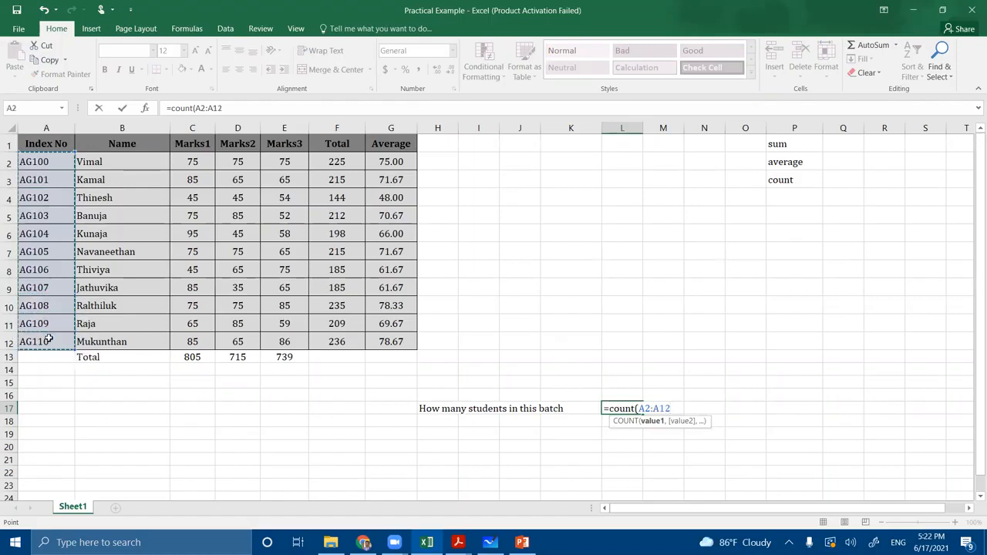
text())
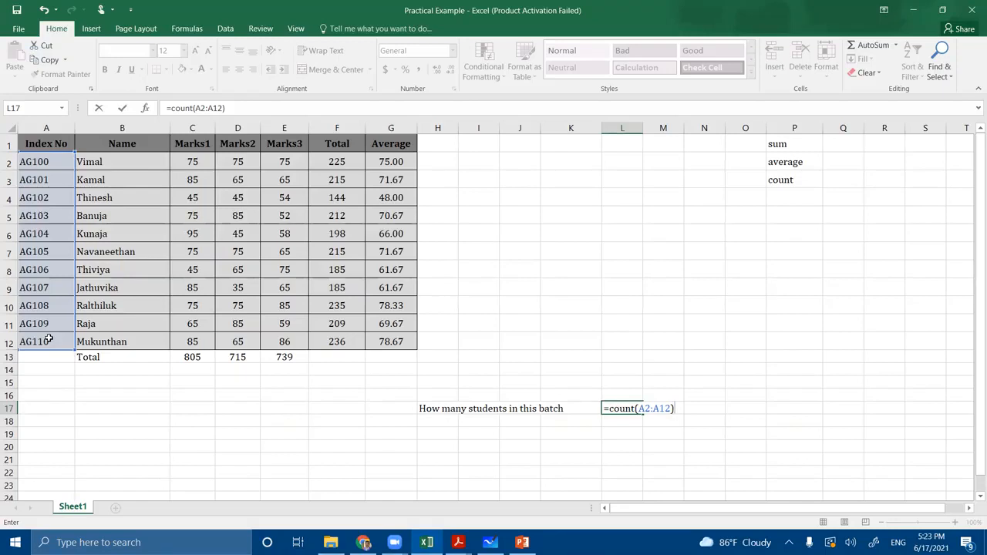
key(Return)
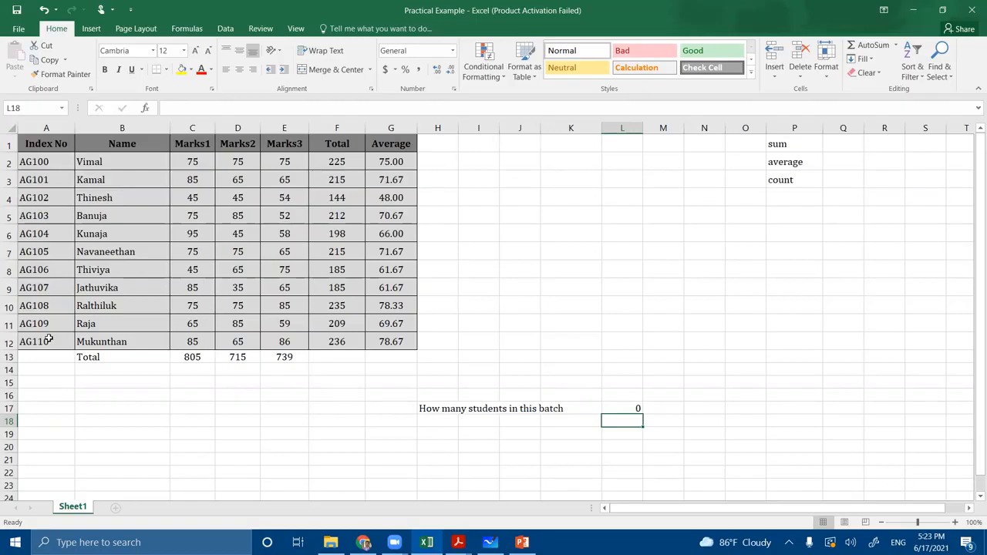
Try changing the COUNT range in L17 to the student names B2:B12.
double_click(629, 409)
drag(646, 409, 679, 408)
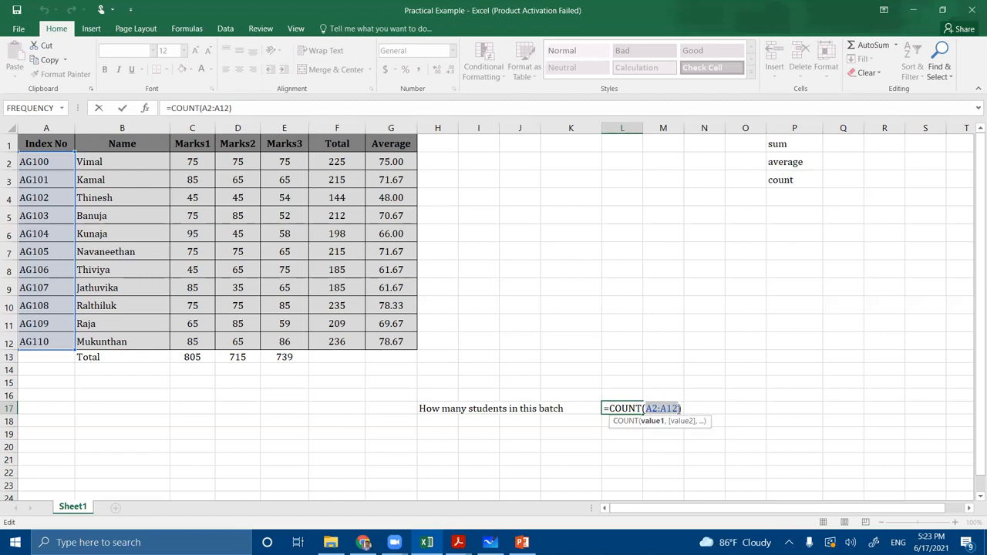
key(BackSpace)
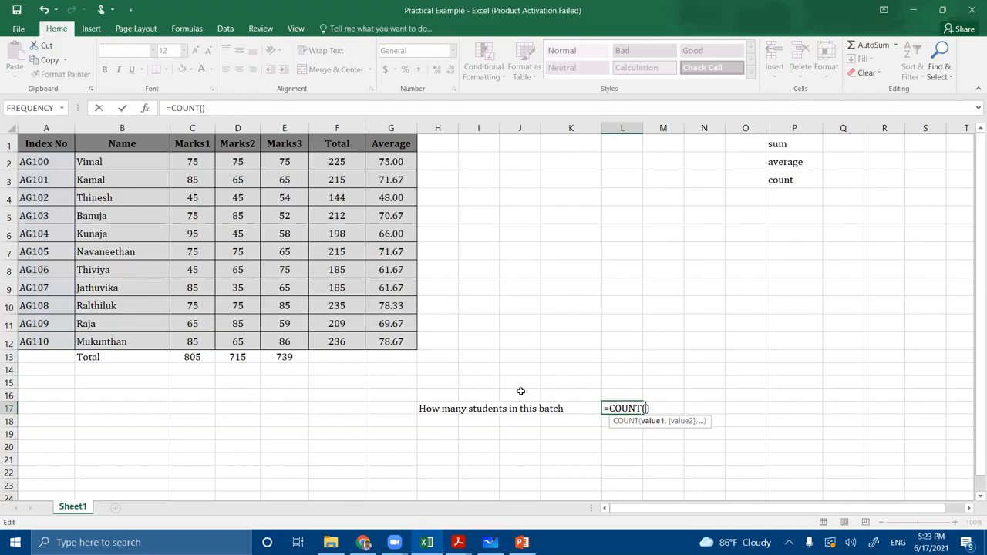
click(110, 164)
drag(118, 215, 118, 341)
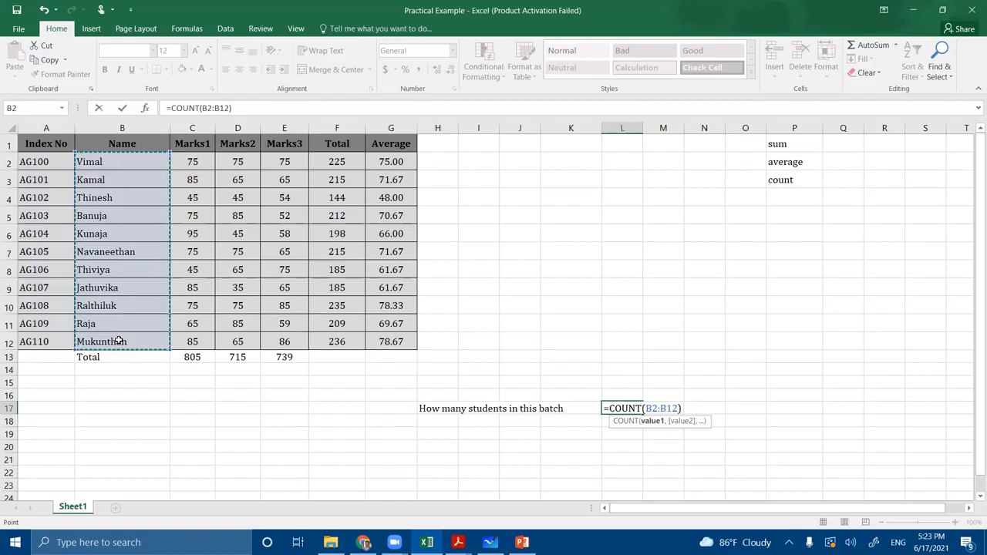
key(BackSpace)
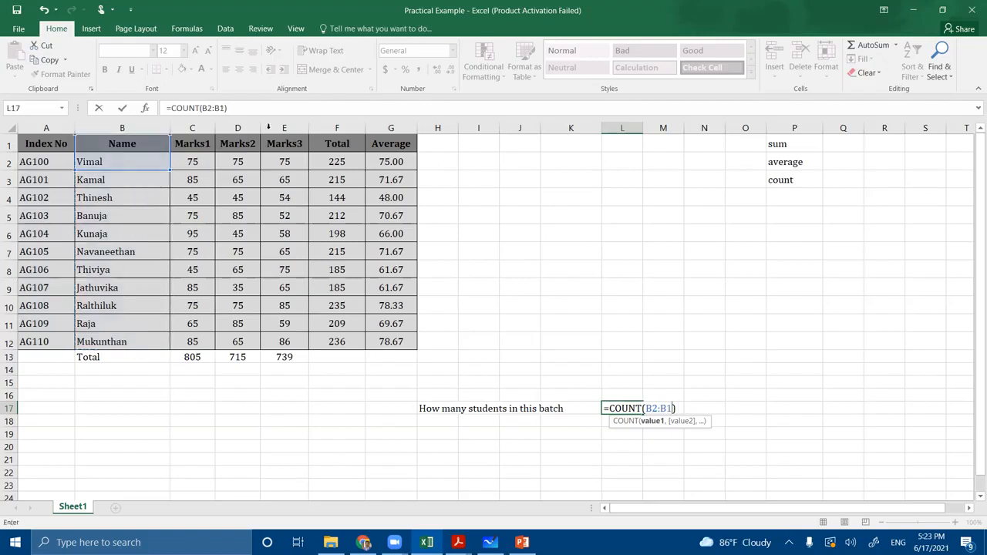
drag(202, 162, 194, 342)
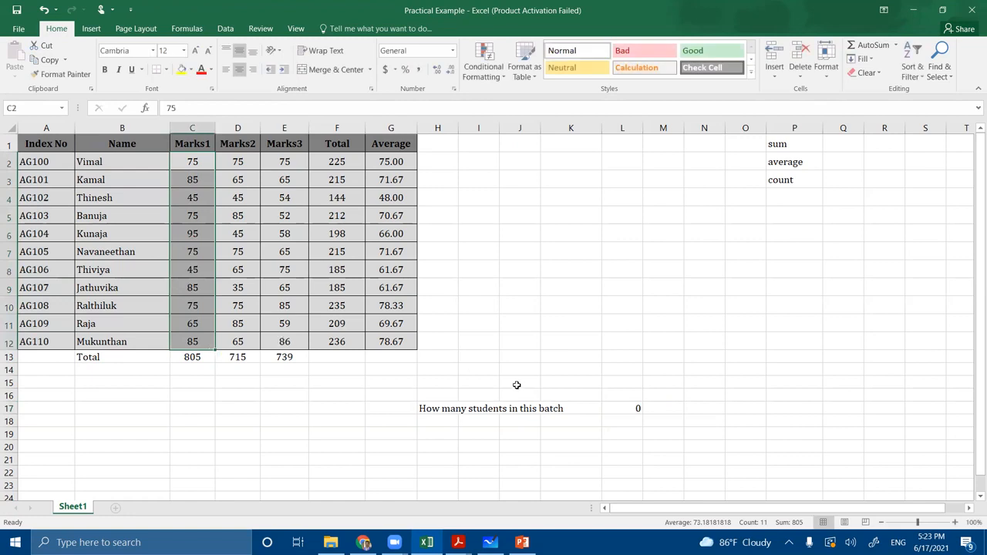
Set the COUNT formula in L17 to cover the Marks1 values C2:C12.
double_click(606, 406)
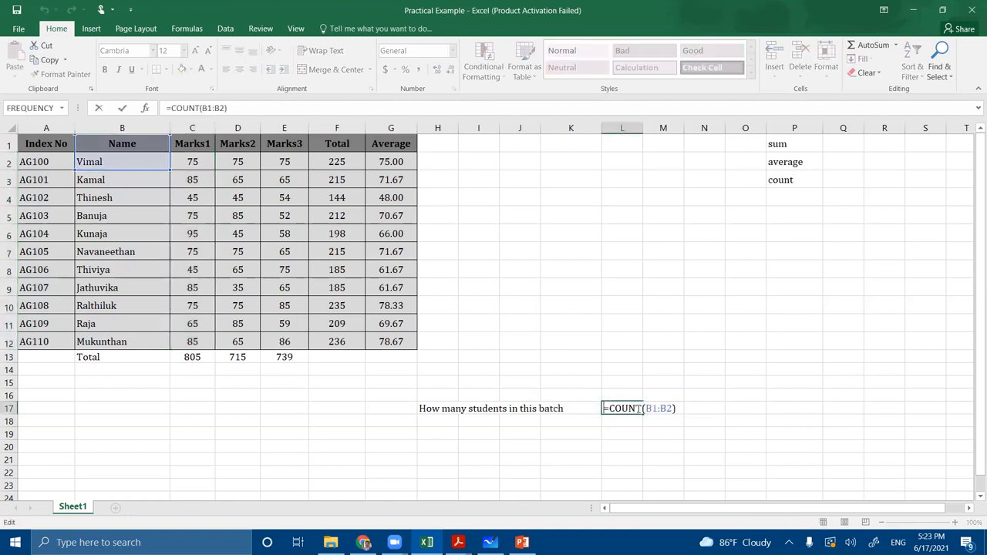
drag(645, 409, 673, 407)
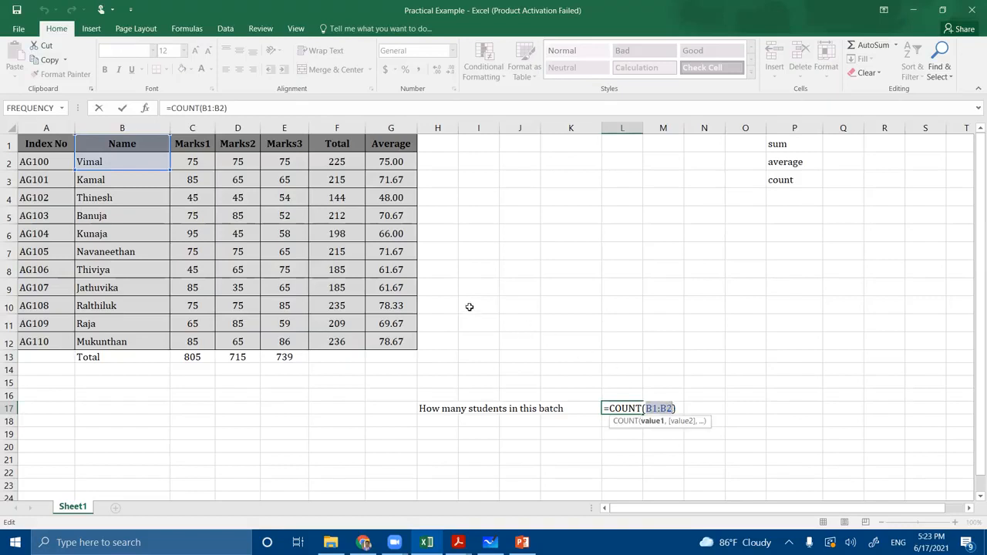
drag(206, 165, 205, 342)
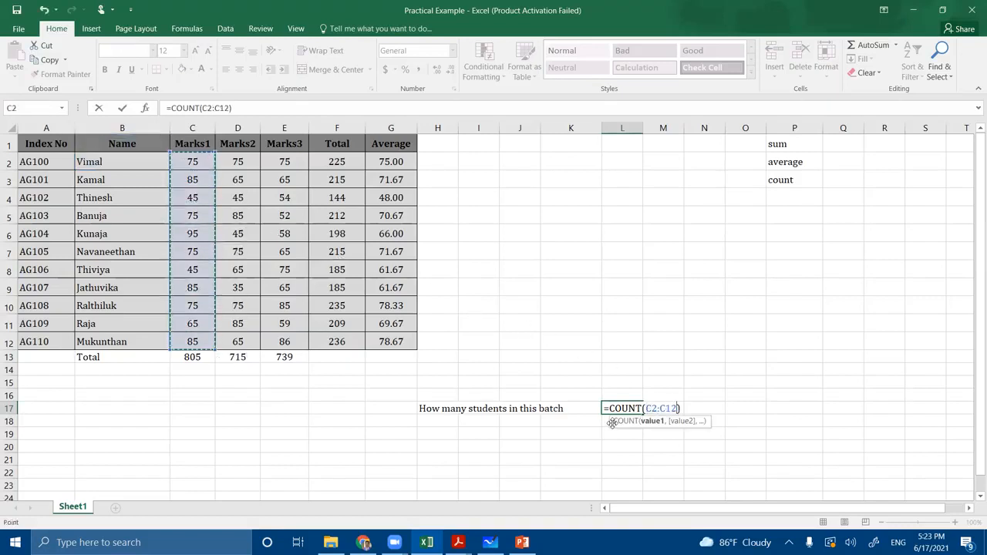
key(Return)
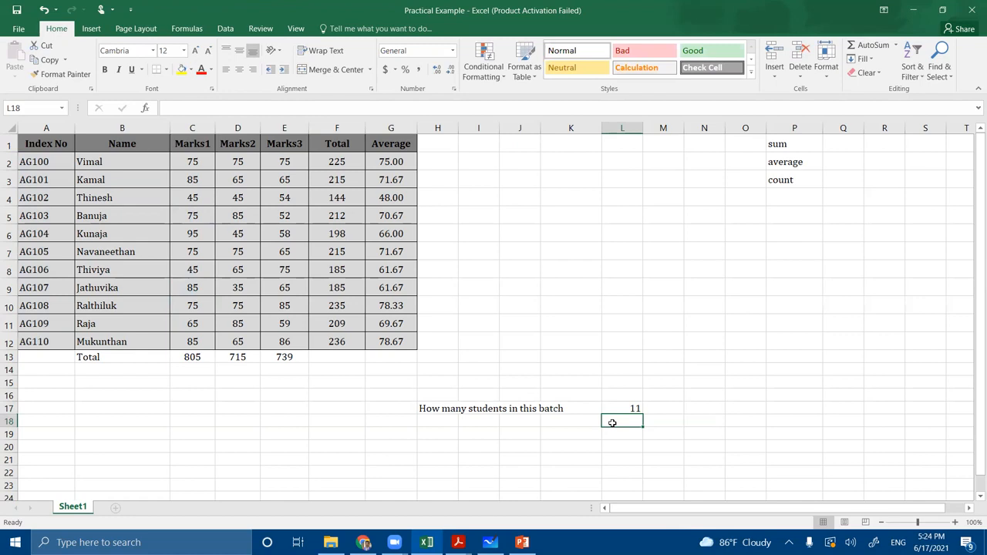
Replace the Marks1 values in C4 and C9 with "ab", and review the COUNT formula in L17.
click(192, 198)
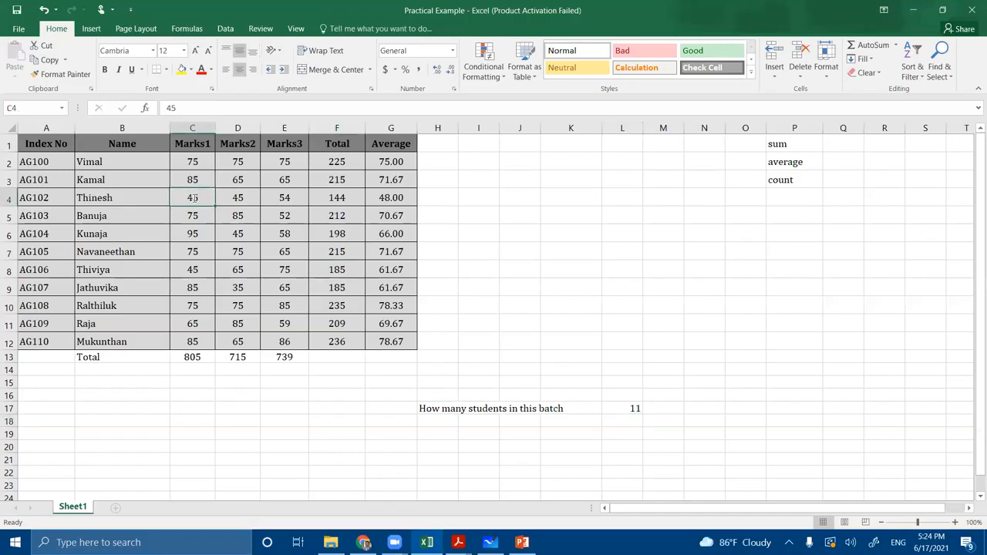
text(ab)
click(236, 397)
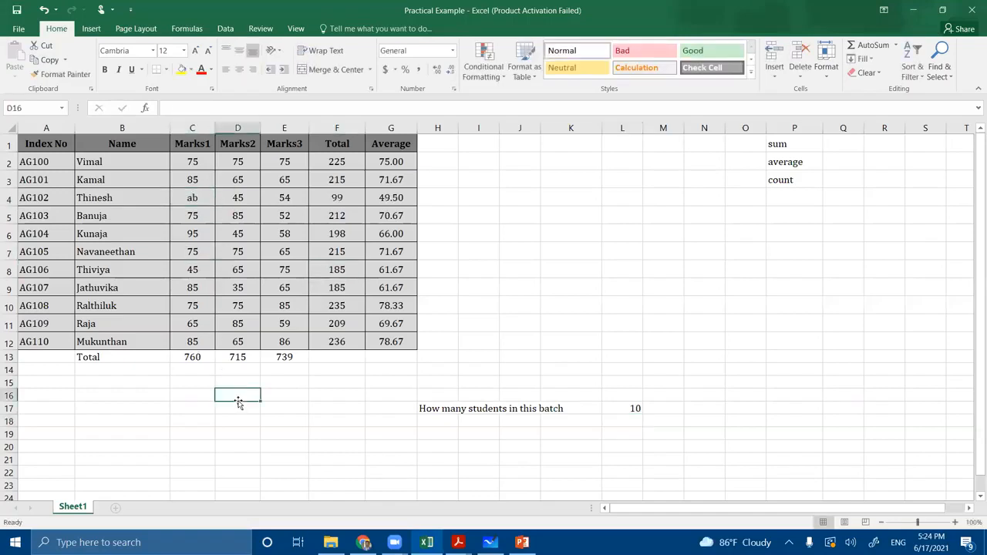
click(192, 289)
text(q)
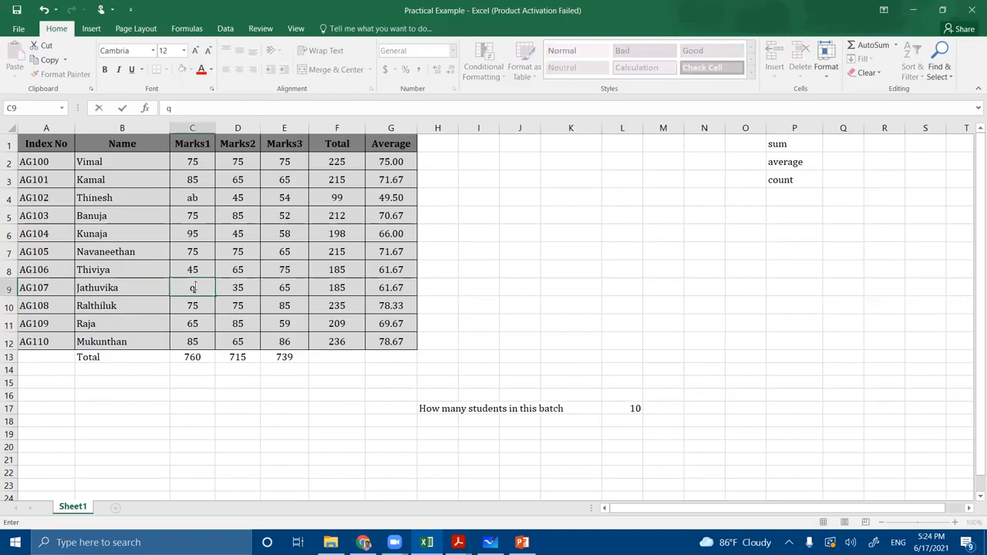
key(BackSpace)
text(ab)
click(498, 279)
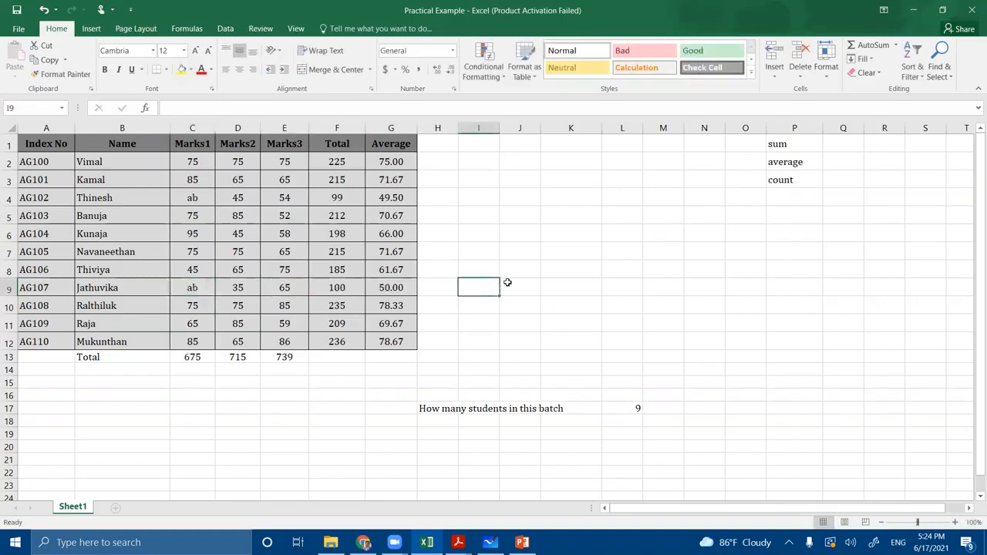
click(621, 407)
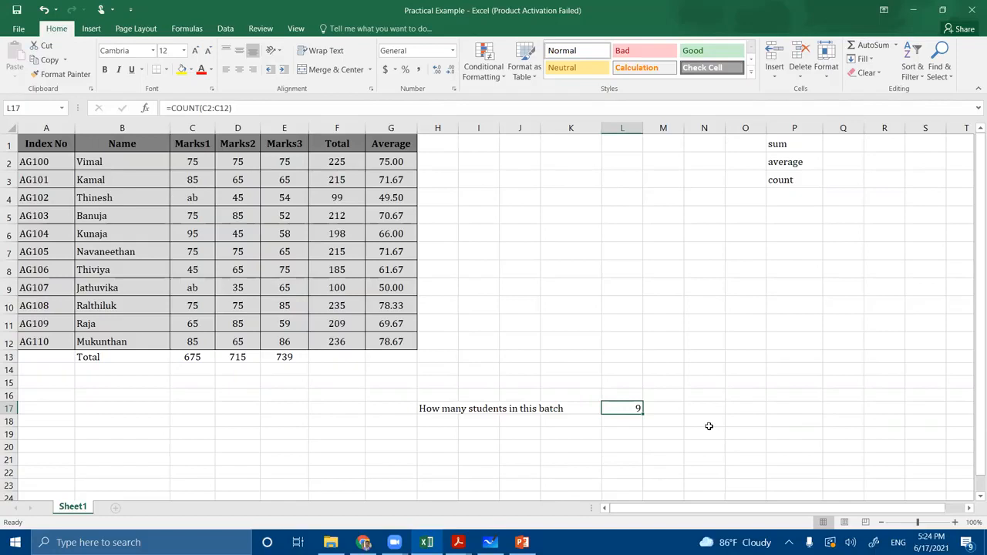
double_click(629, 407)
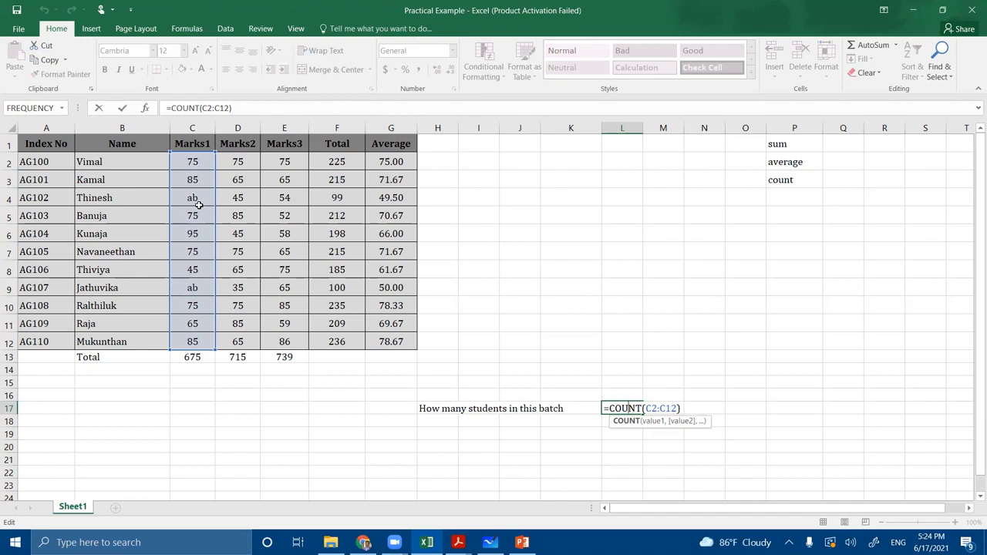
key(Return)
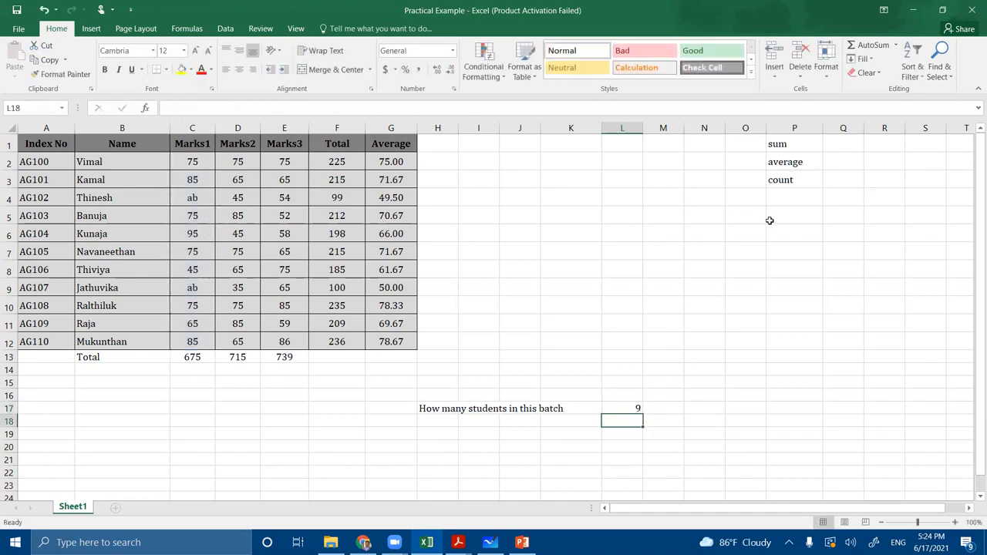
Add "counta" in P4, below the existing function names.
click(810, 199)
text(count)
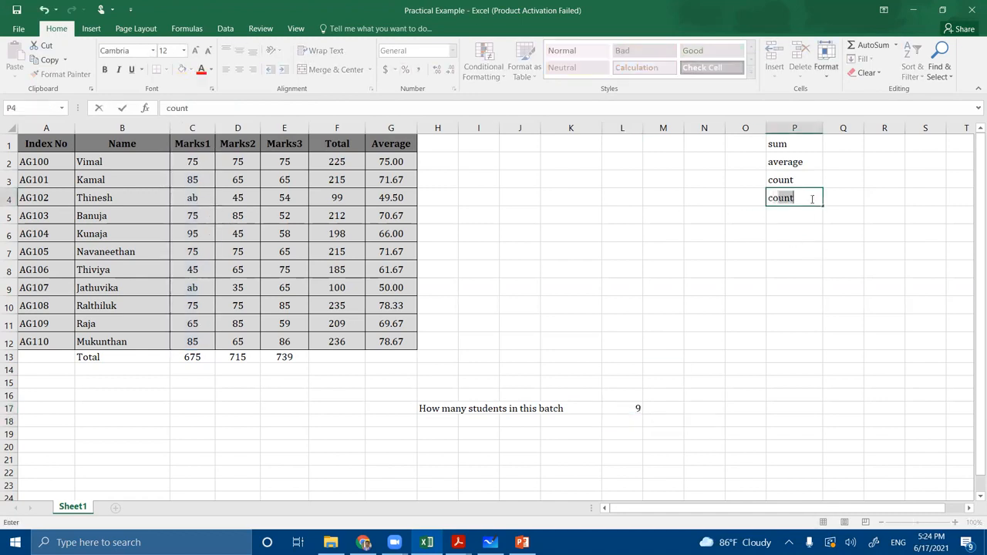
text(a)
Change the function in L17 to COUNTA, removing the old range and leaving its argument list open.
double_click(631, 408)
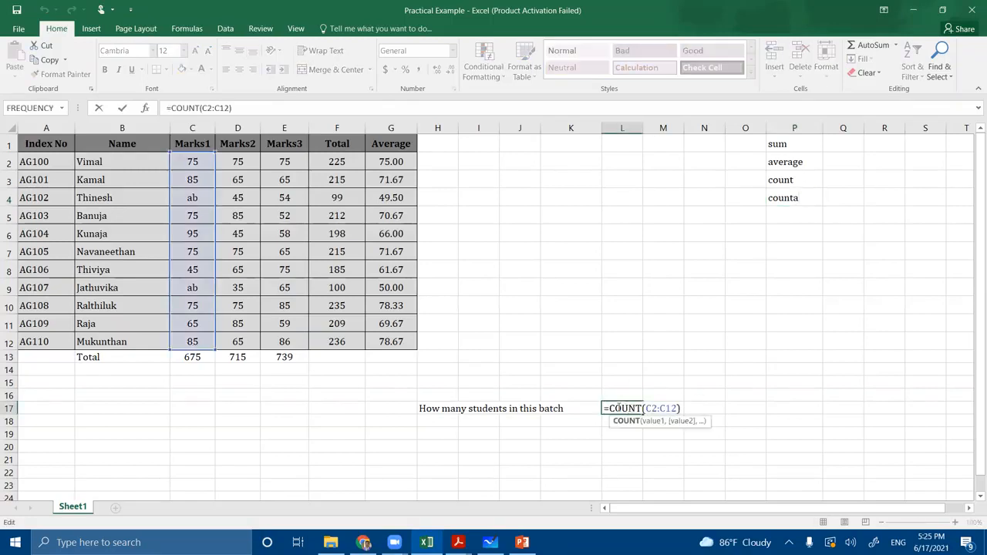
drag(641, 409, 683, 402)
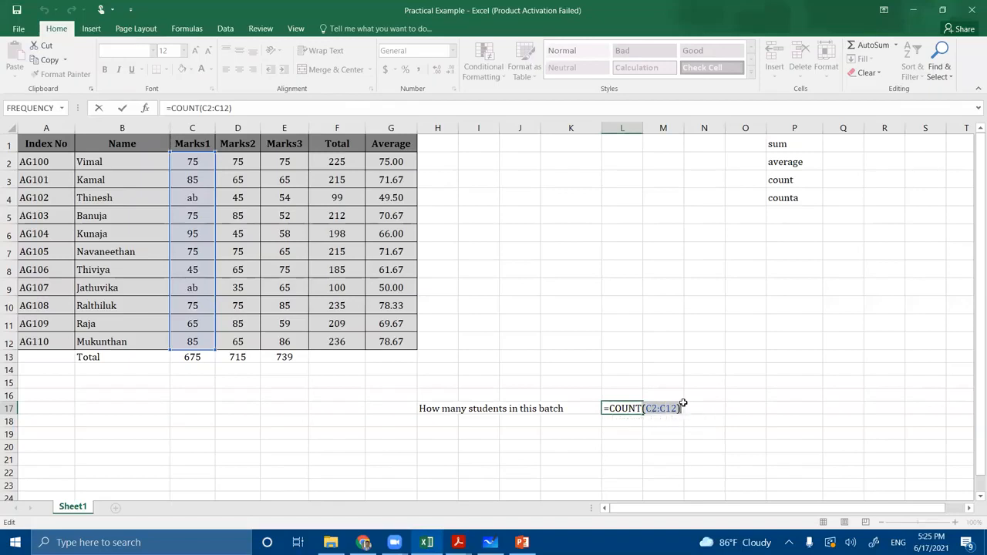
key(BackSpace)
text(a)
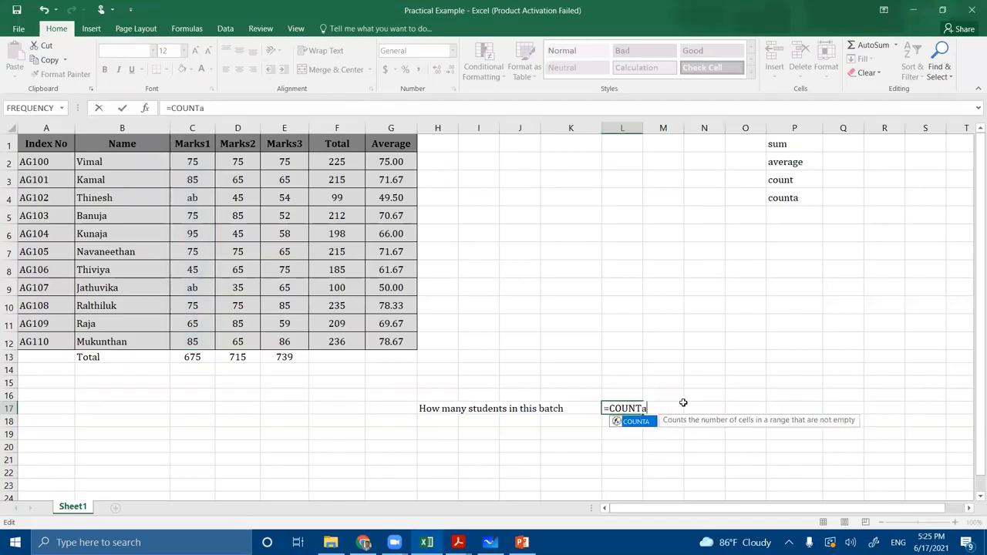
key(BackSpace)
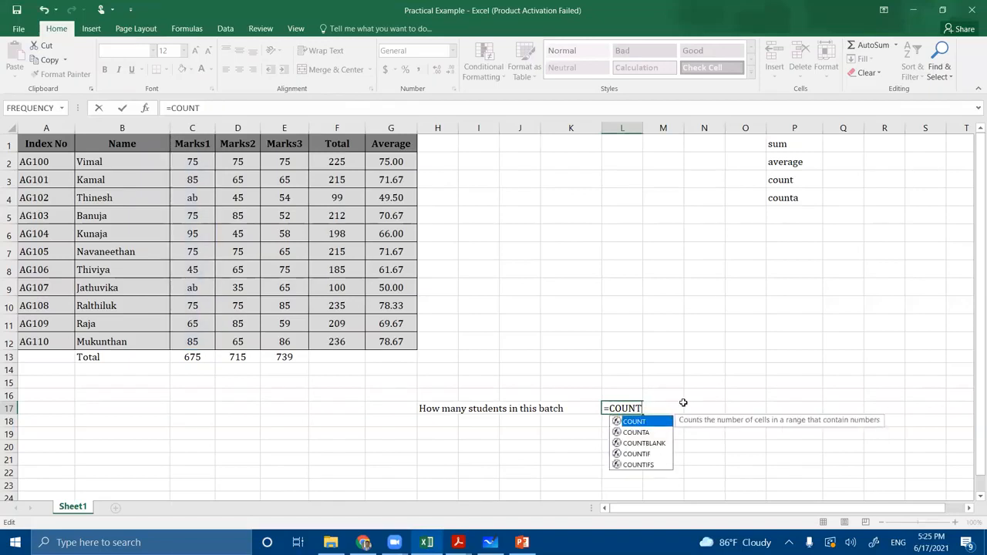
text(a)
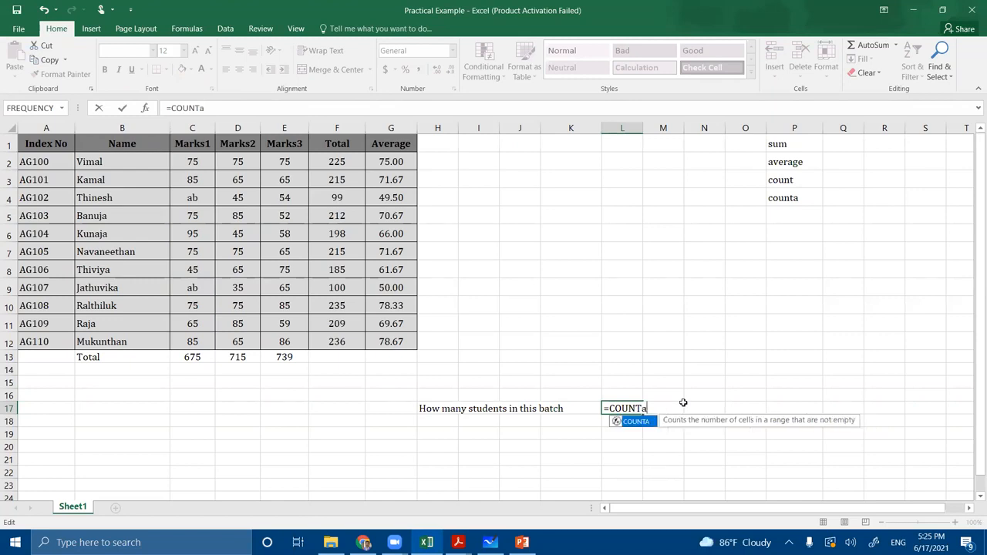
text(()
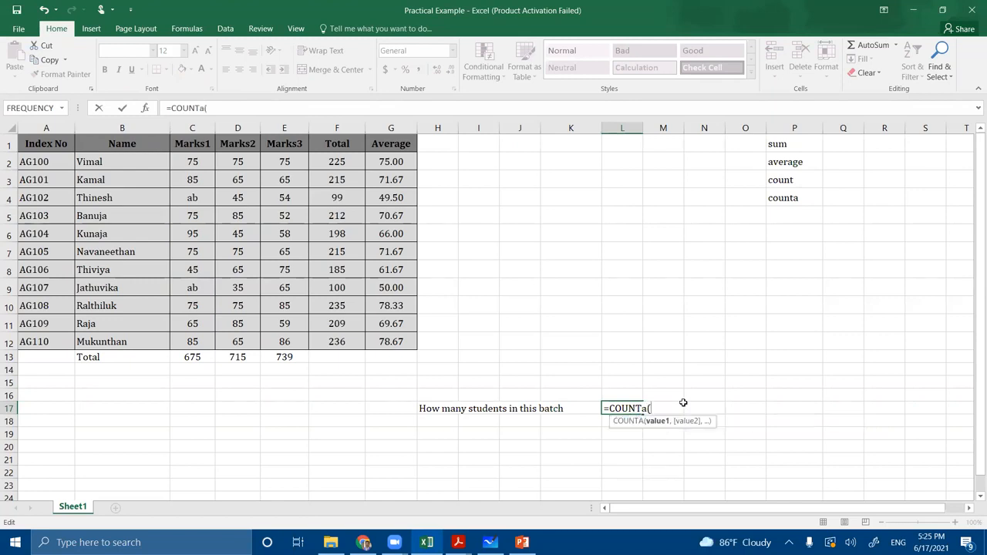
key(BackSpace)
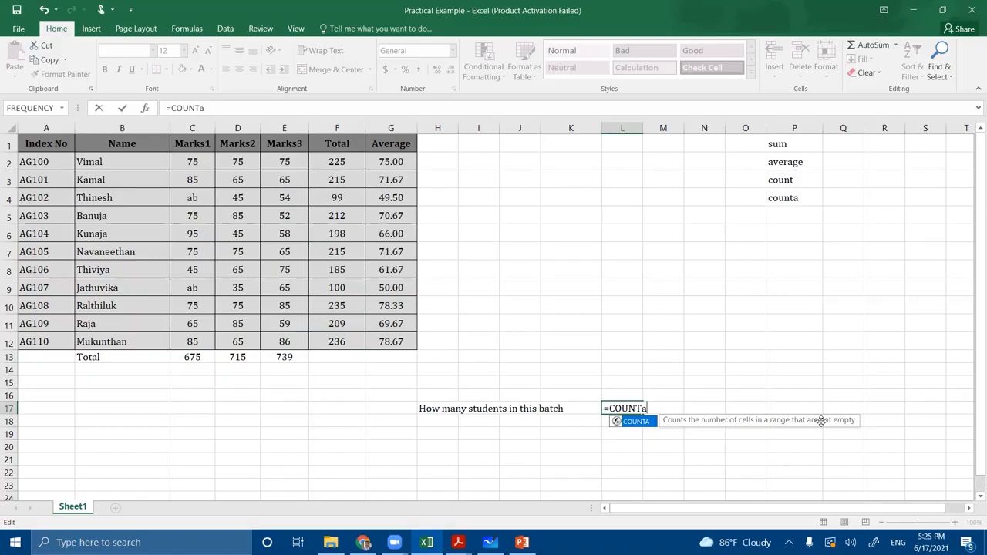
text(()
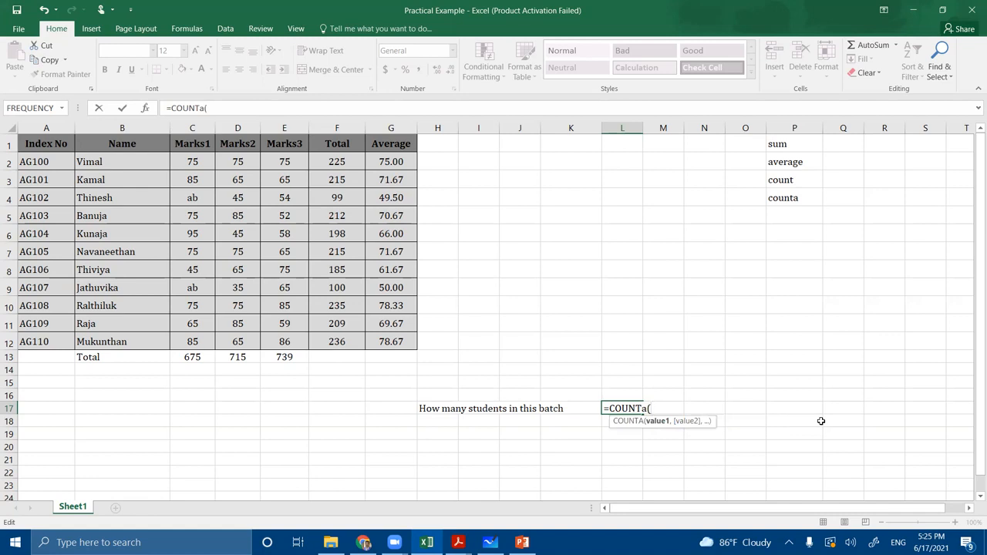
Complete the COUNTA formula in L17 with the arguments 1, 8, 6, 5 and the text "A".
text(1,)
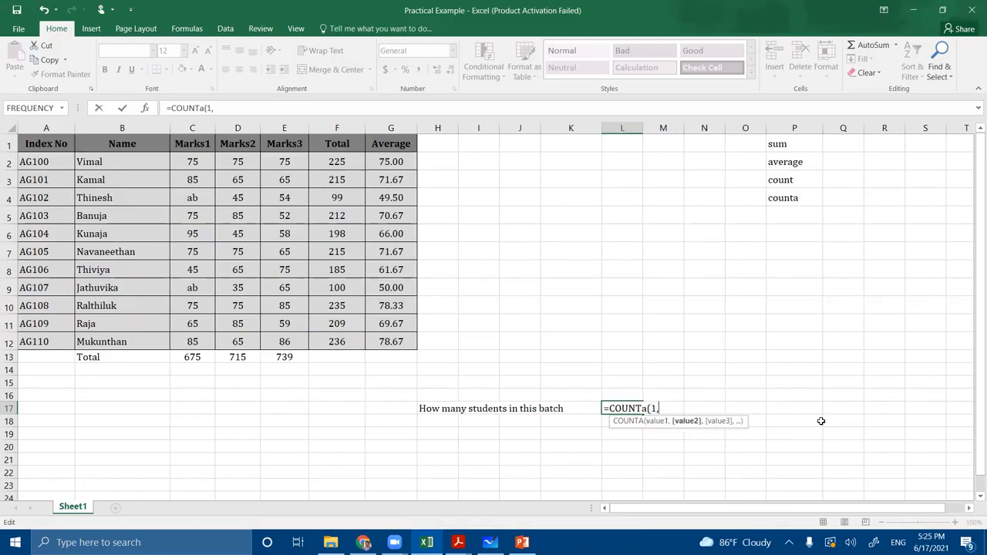
text(8,6,5,)
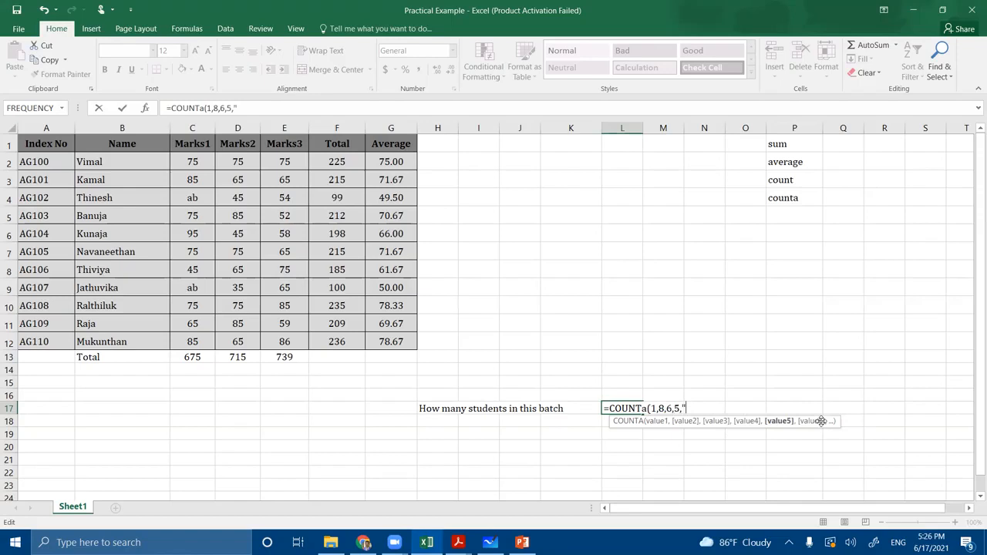
text("A"))
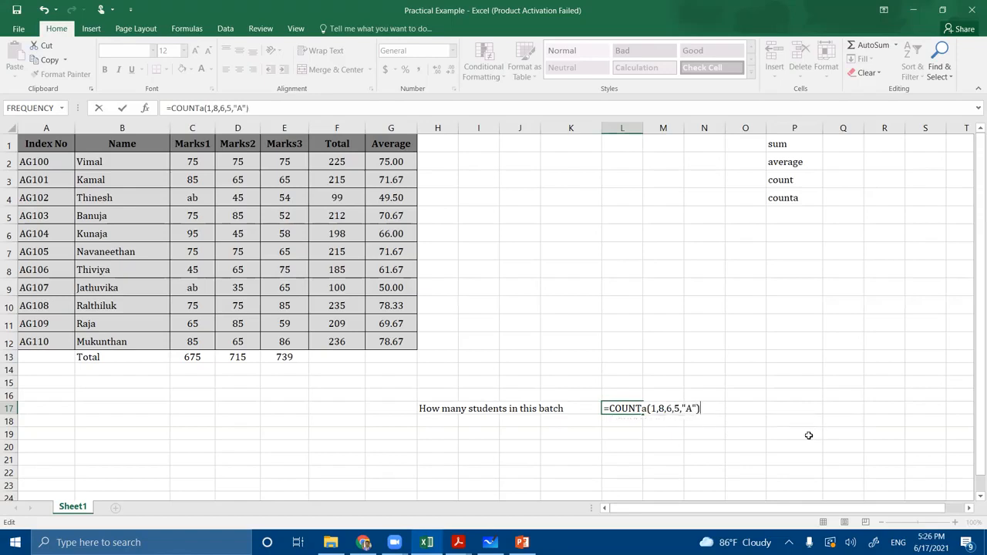
drag(648, 408, 698, 407)
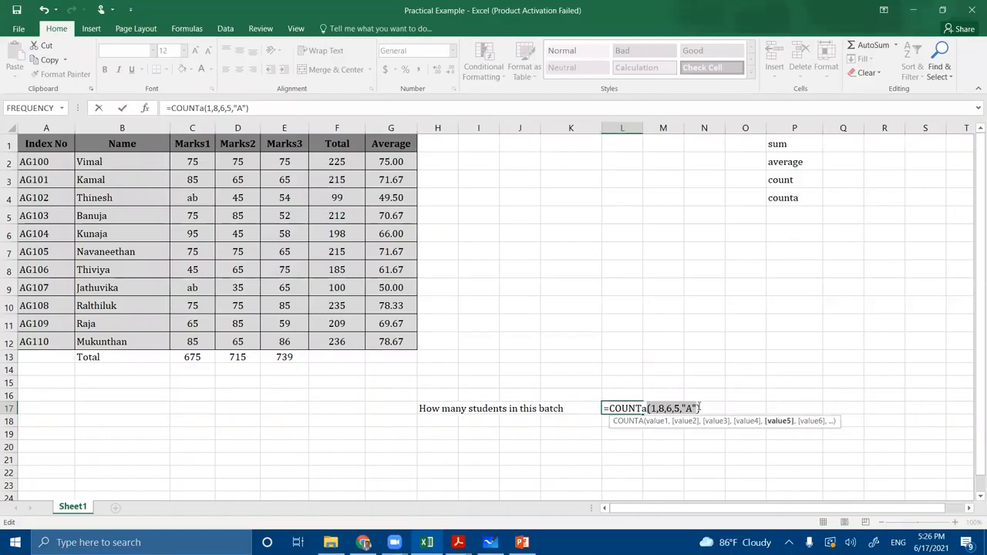
key(Return)
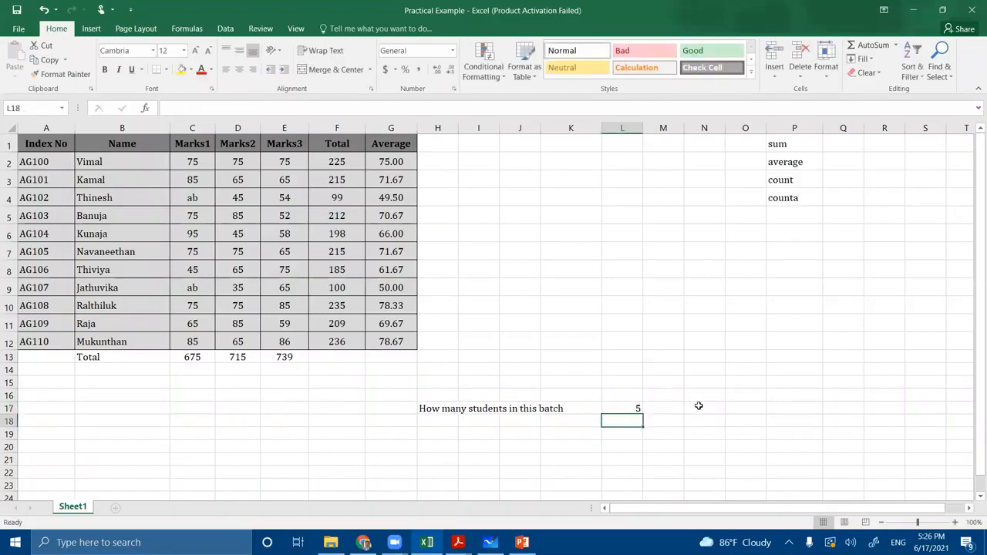
Replace the COUNTA arguments in L17 with the range C13:G13 from the Total row.
click(636, 408)
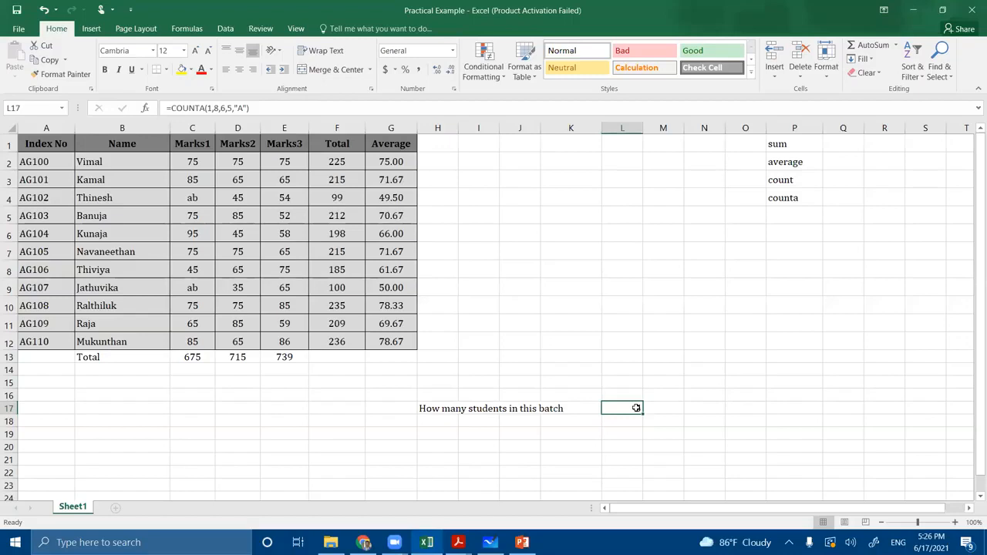
double_click(636, 408)
drag(651, 407, 695, 408)
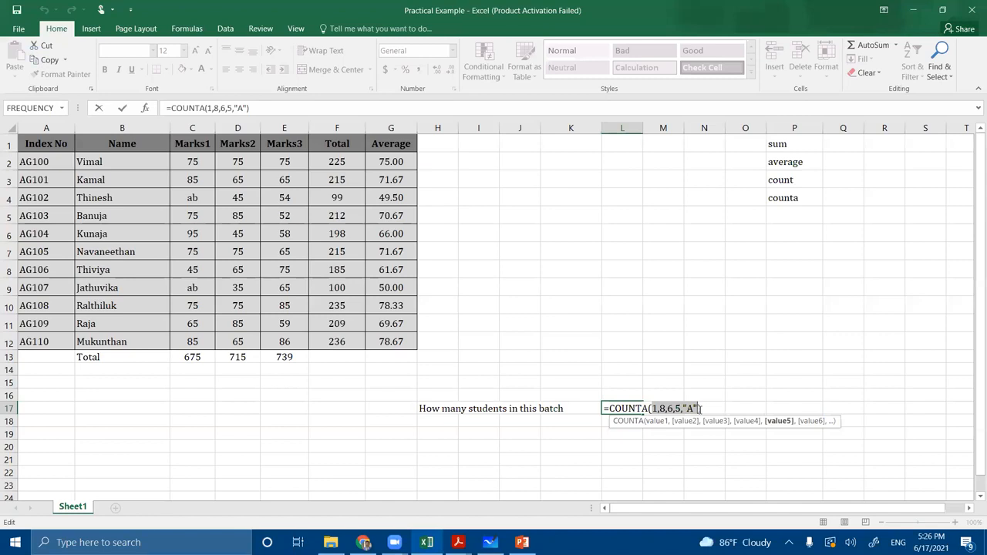
key(BackSpace)
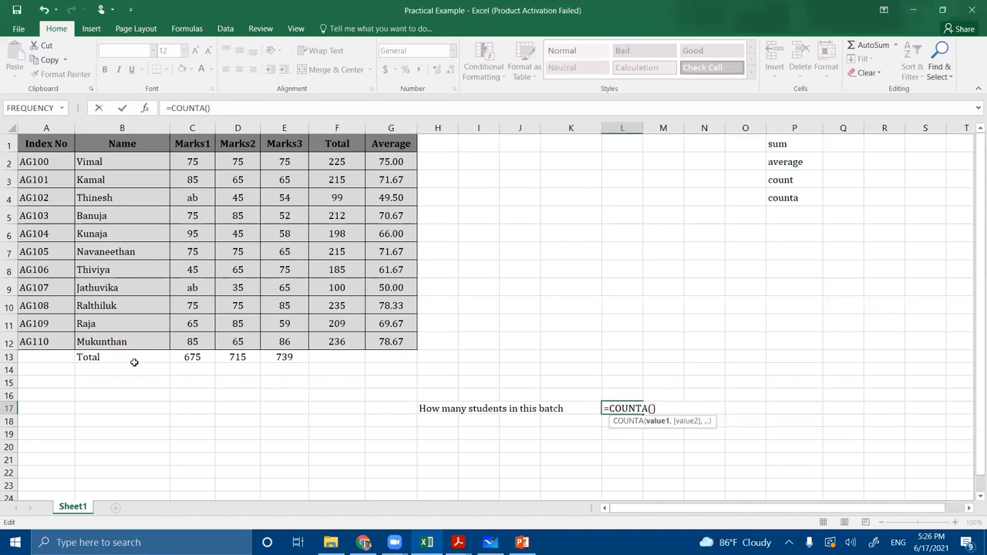
drag(192, 356, 371, 362)
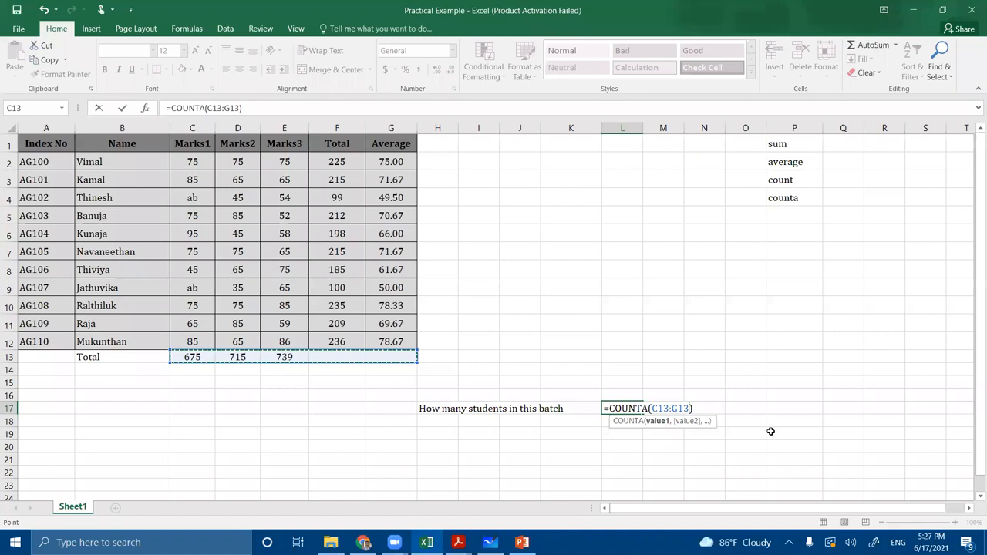
key(Return)
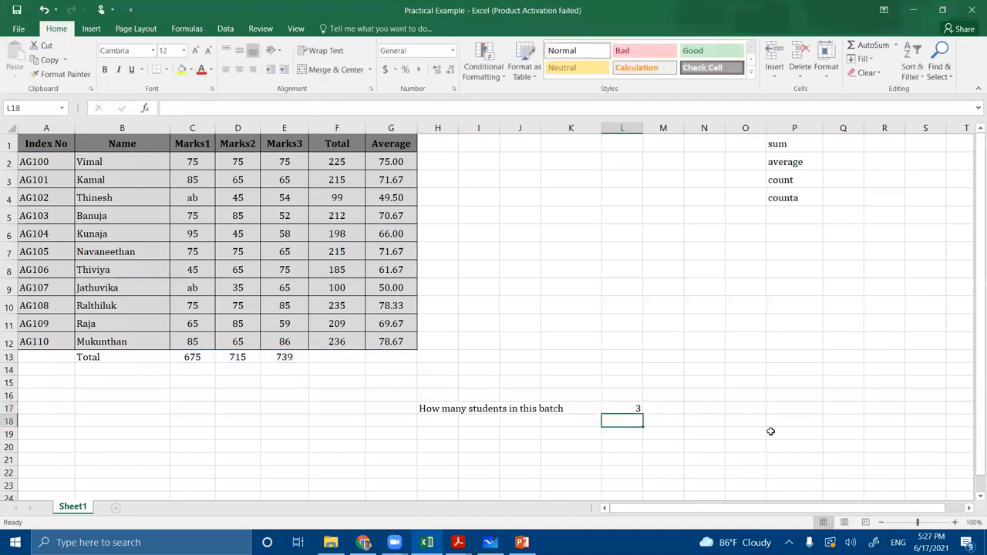
Change the formula in L17 to COUNTBLANK over the Total row range C13:G13.
double_click(629, 408)
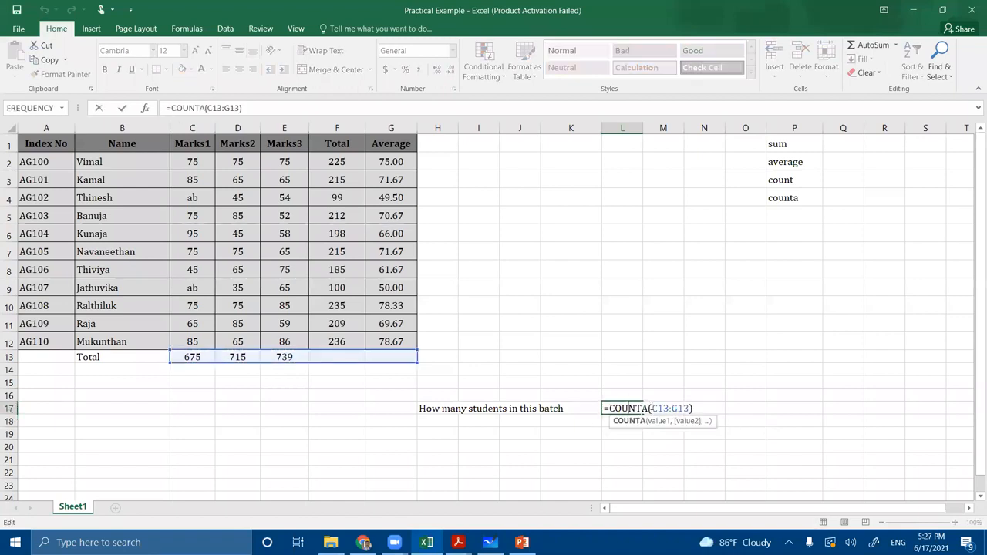
drag(692, 408, 646, 421)
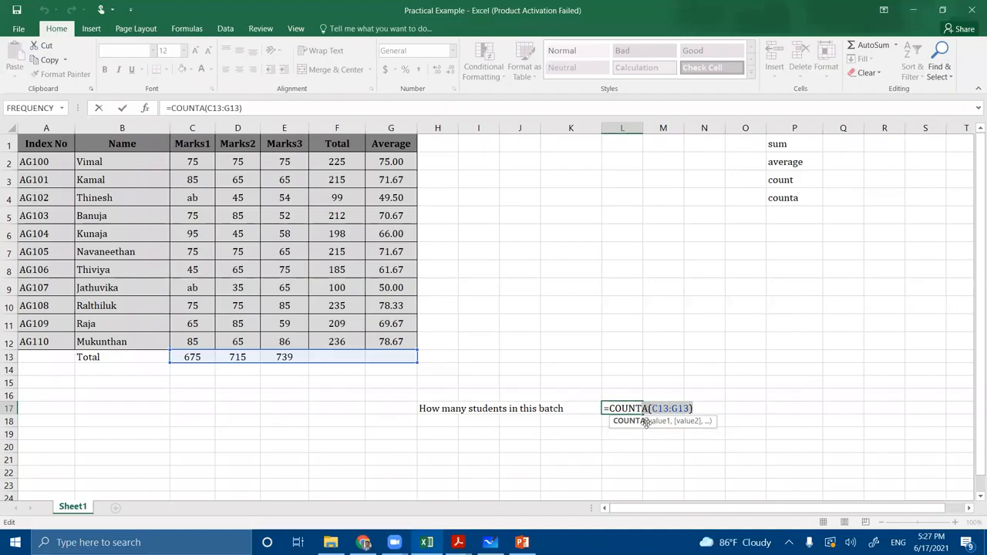
text(blank)
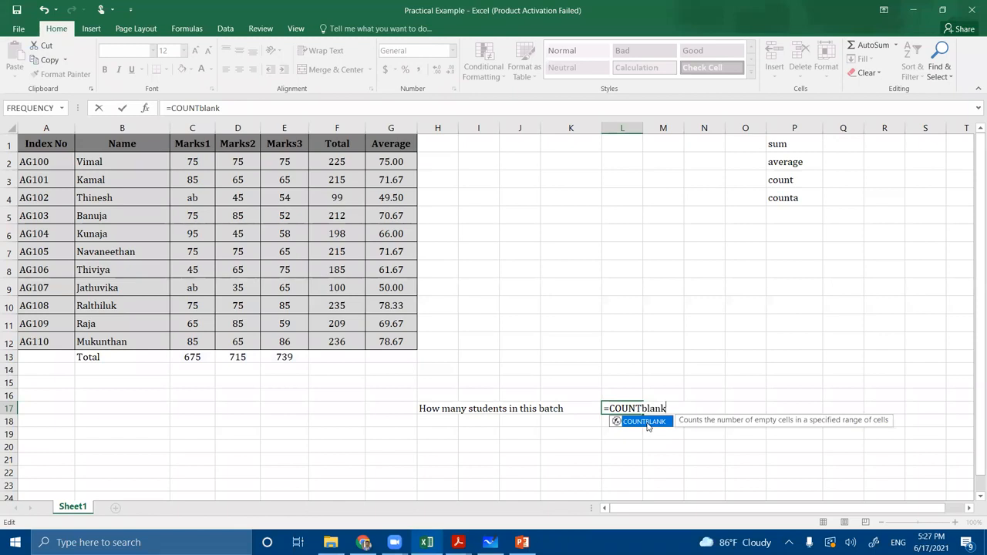
text(()
drag(195, 358, 368, 366)
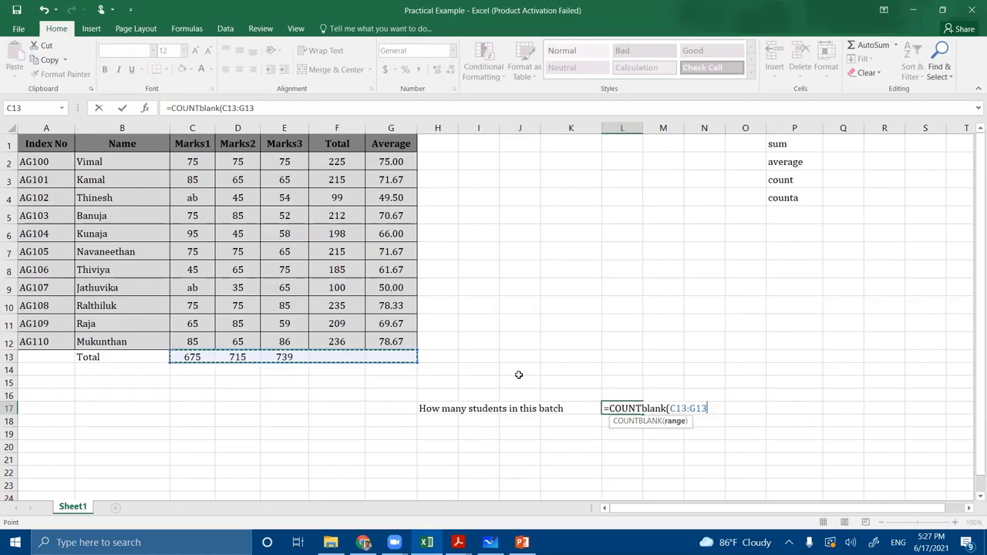
text())
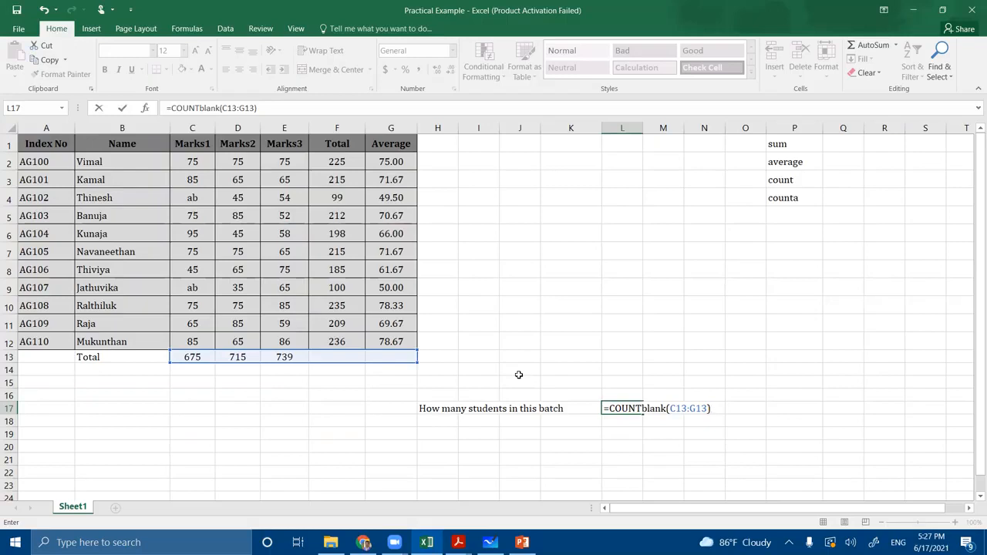
key(ctrl+Return)
key(Return)
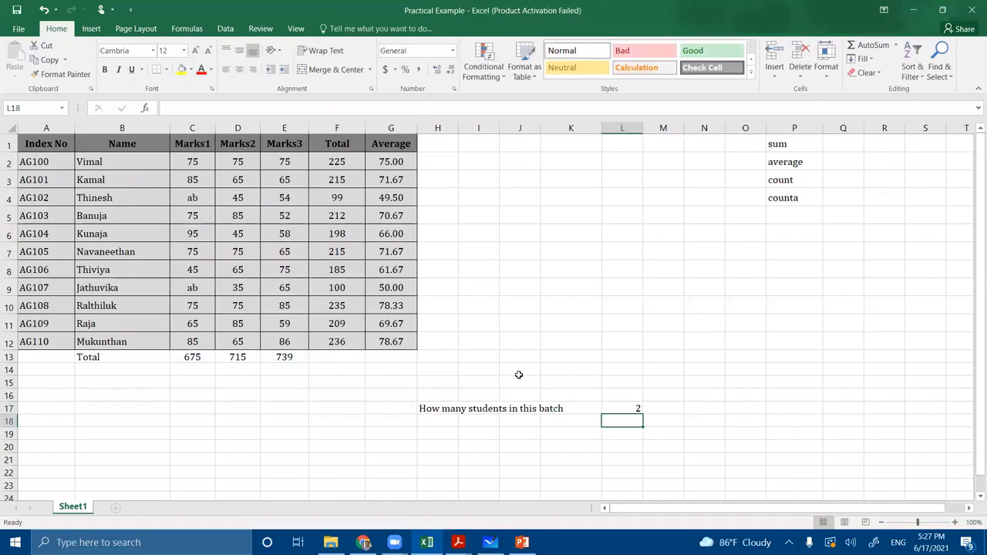
Replace the formula in L17 with COUNTA over the index numbers in A2:A12.
click(616, 402)
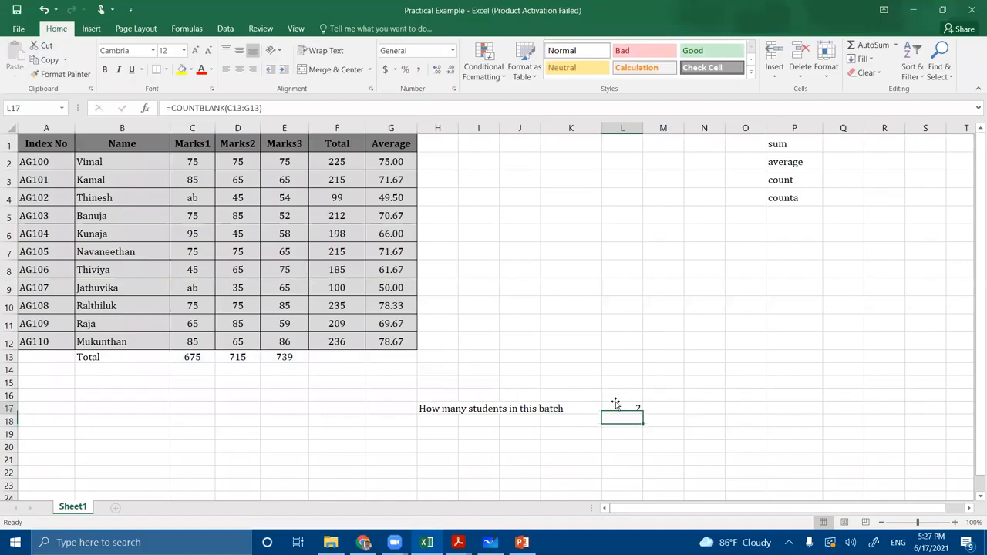
key(ctrl+Up)
double_click(618, 406)
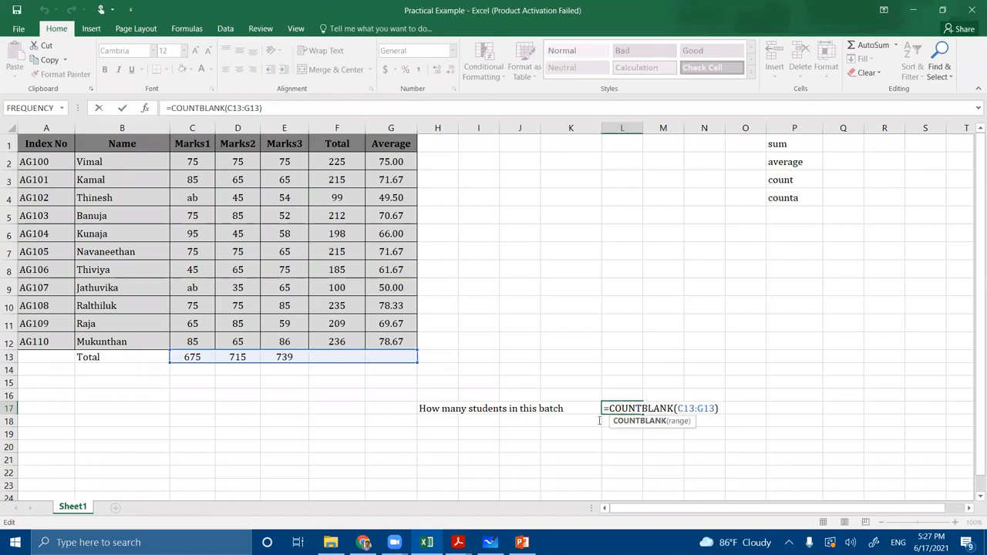
drag(718, 410, 608, 411)
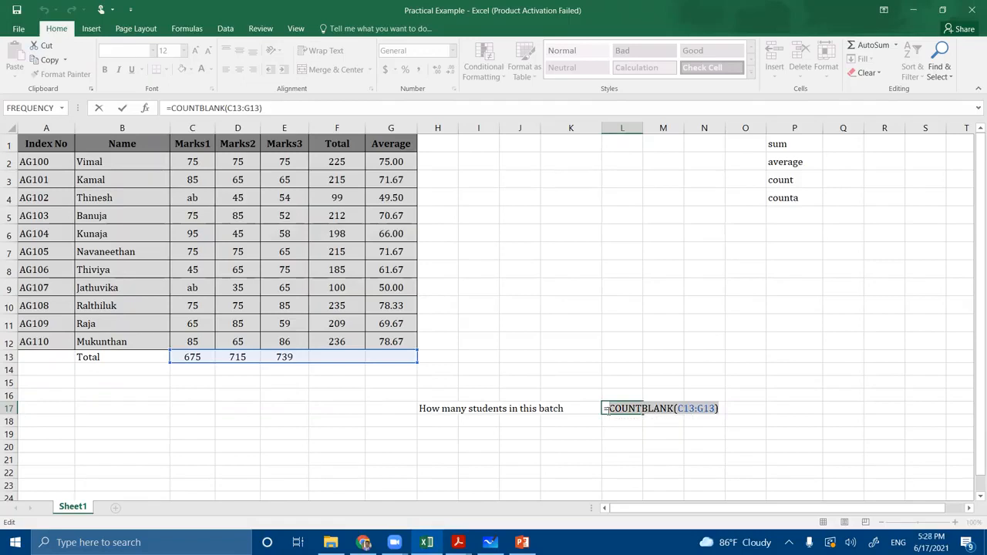
key(BackSpace)
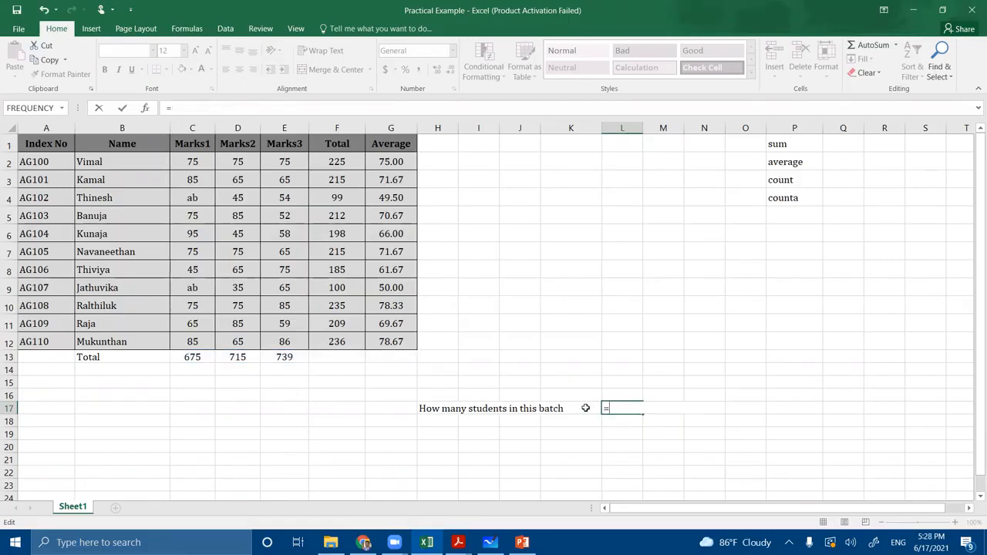
text(count)
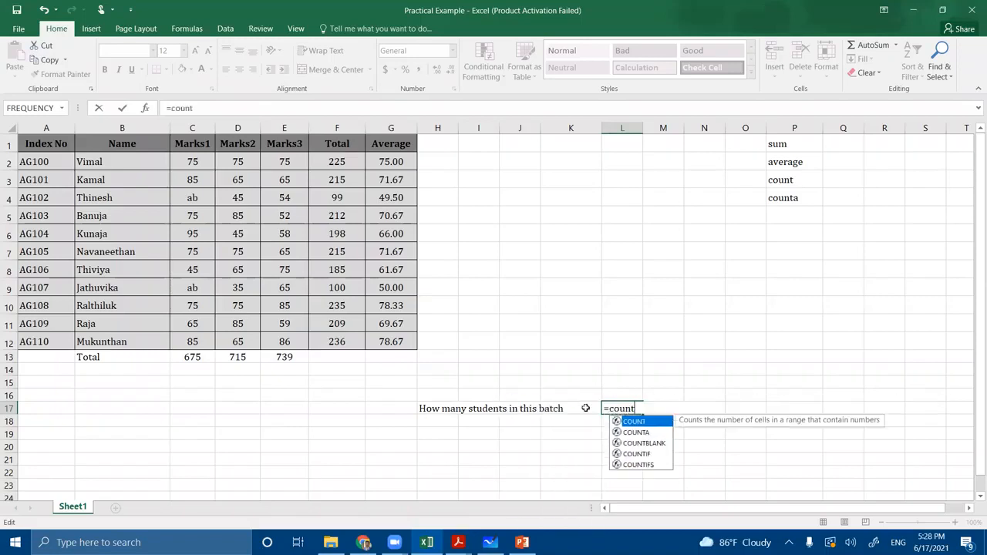
text(a()
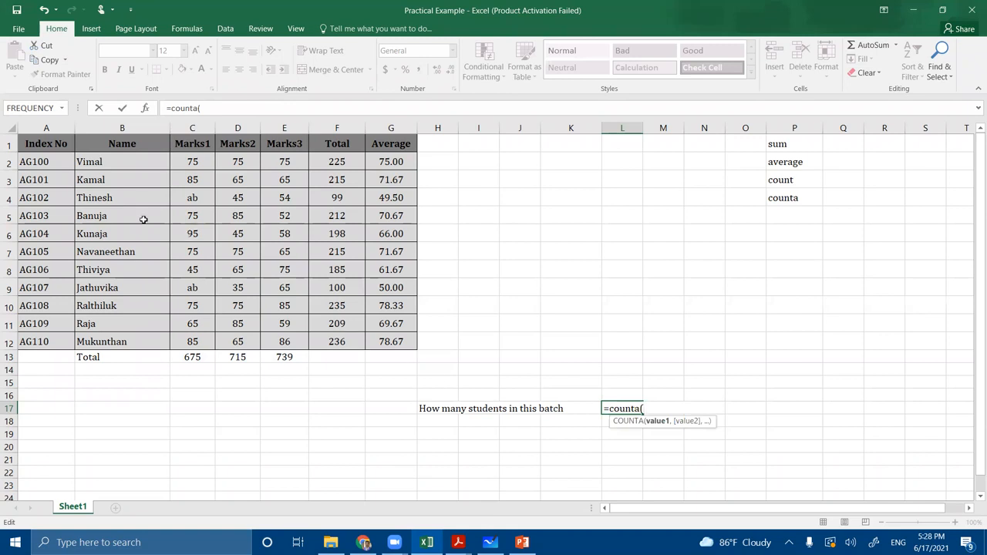
drag(35, 162, 44, 343)
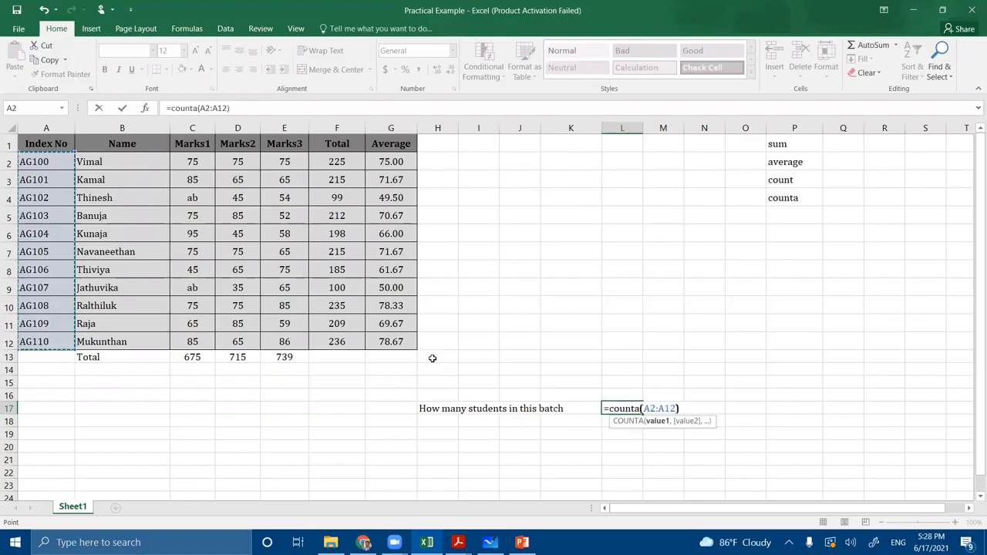
key(Return)
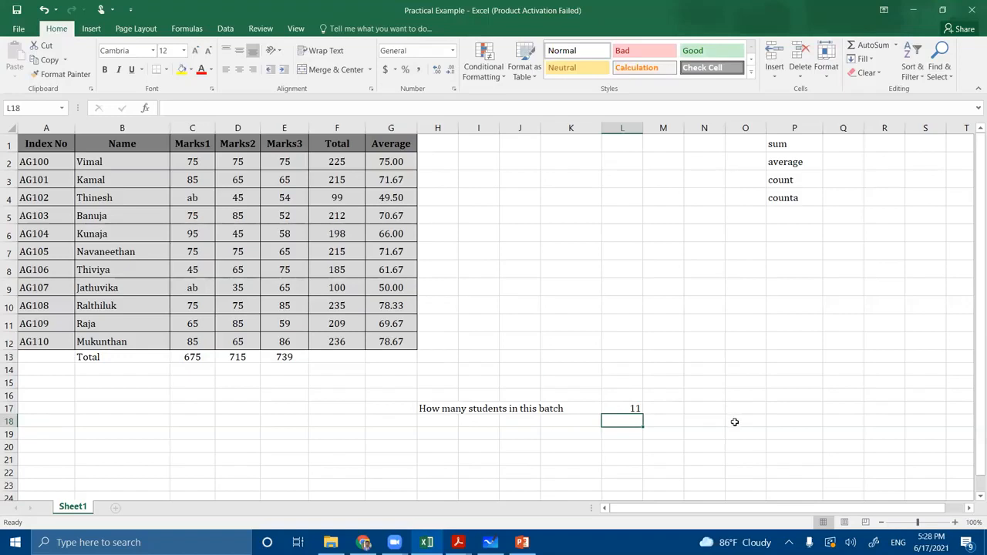
double_click(632, 408)
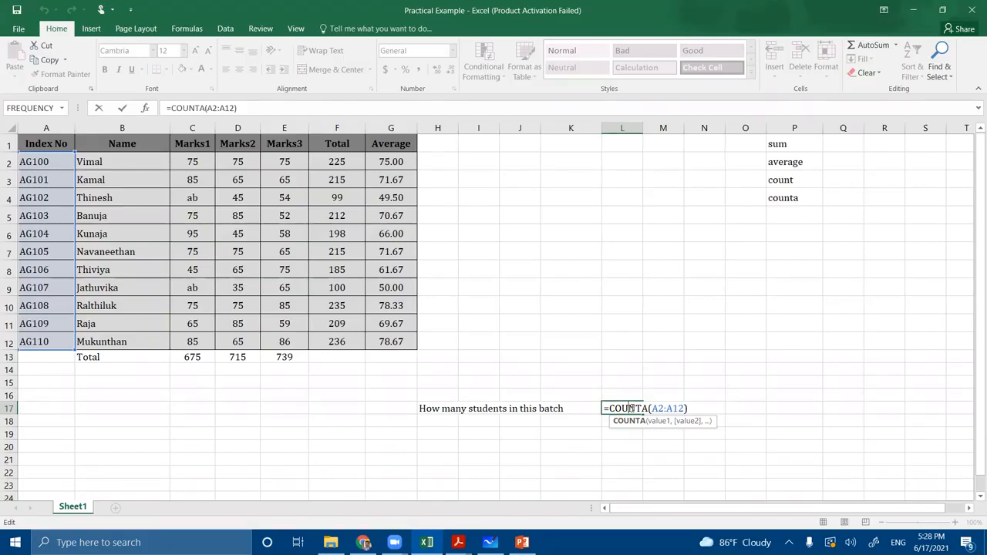
key(Return)
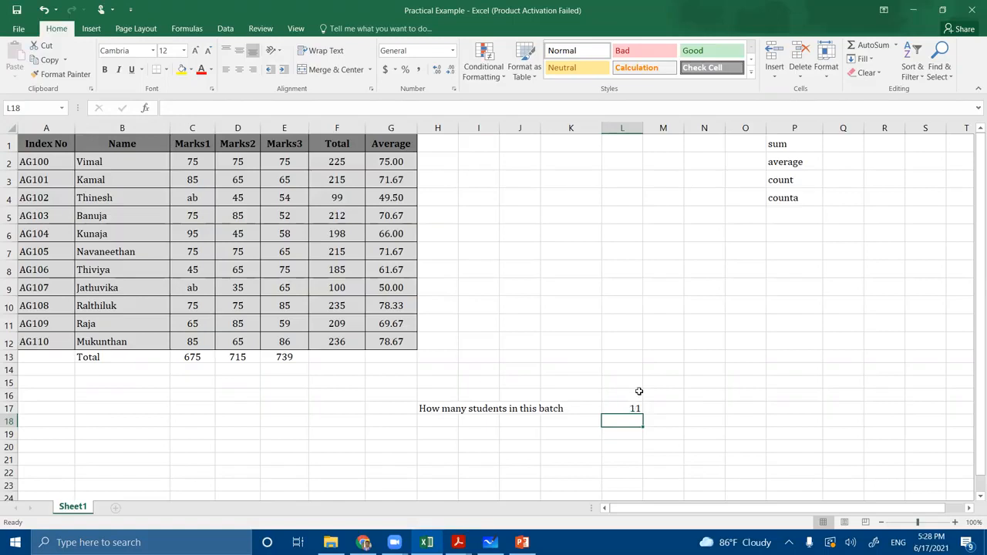
Replace the L17 formula with a COUNTA over the Marks1 values in C2:C12, leaving the formula open.
drag(205, 162, 209, 341)
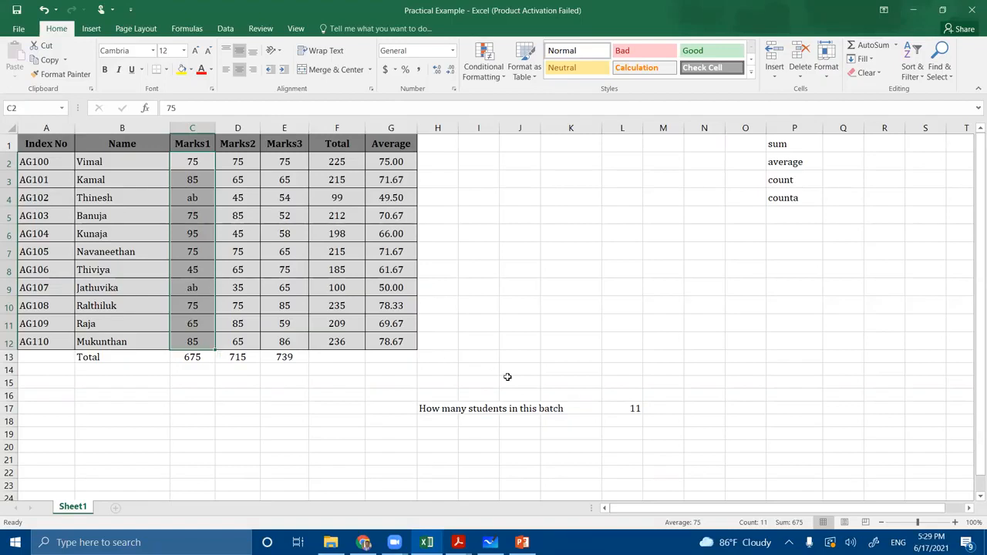
double_click(621, 408)
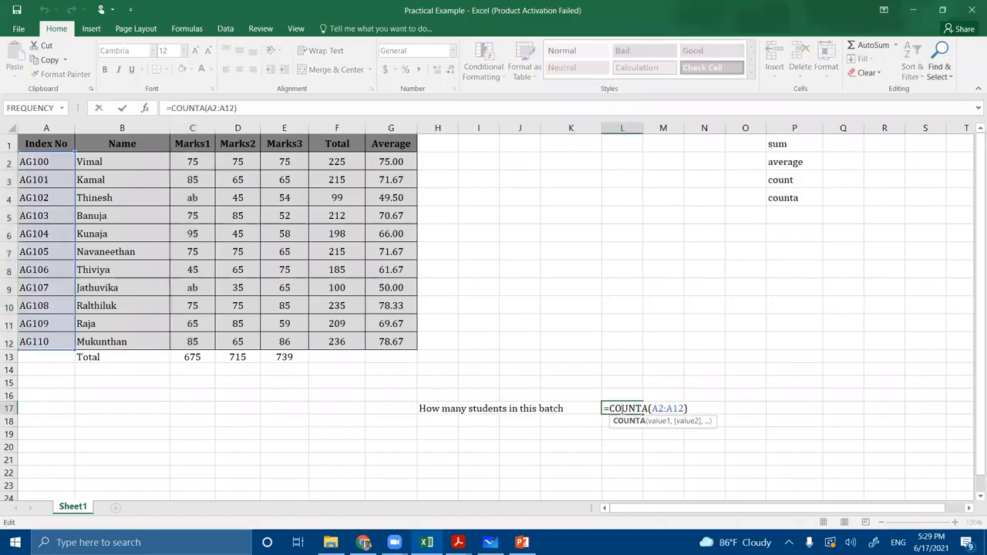
drag(609, 408, 712, 413)
key(BackSpace)
text(count)
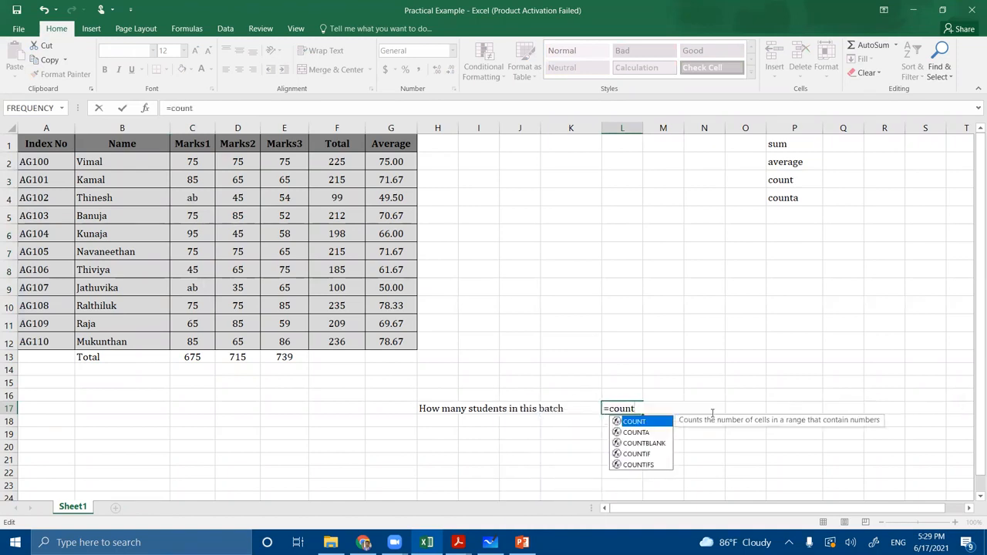
text(a()
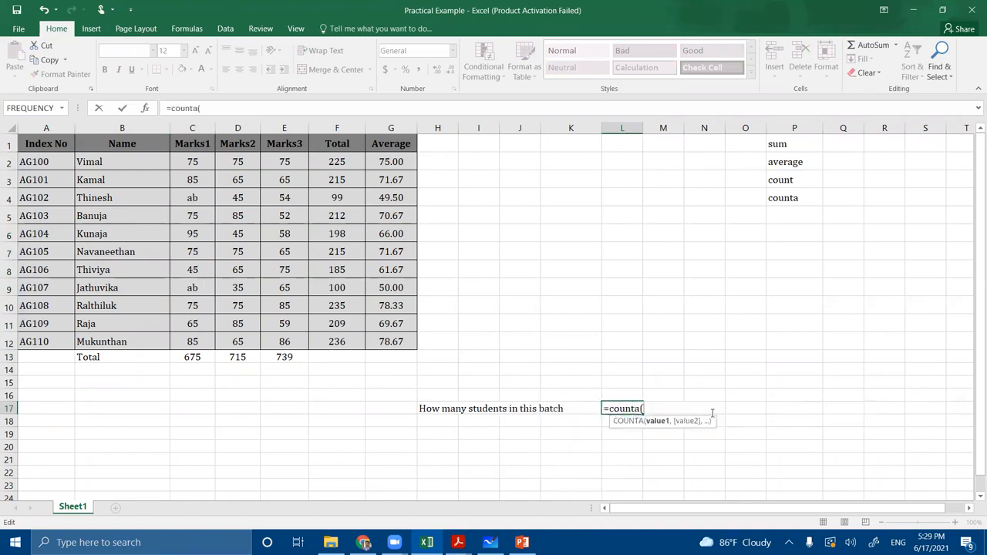
drag(185, 162, 193, 341)
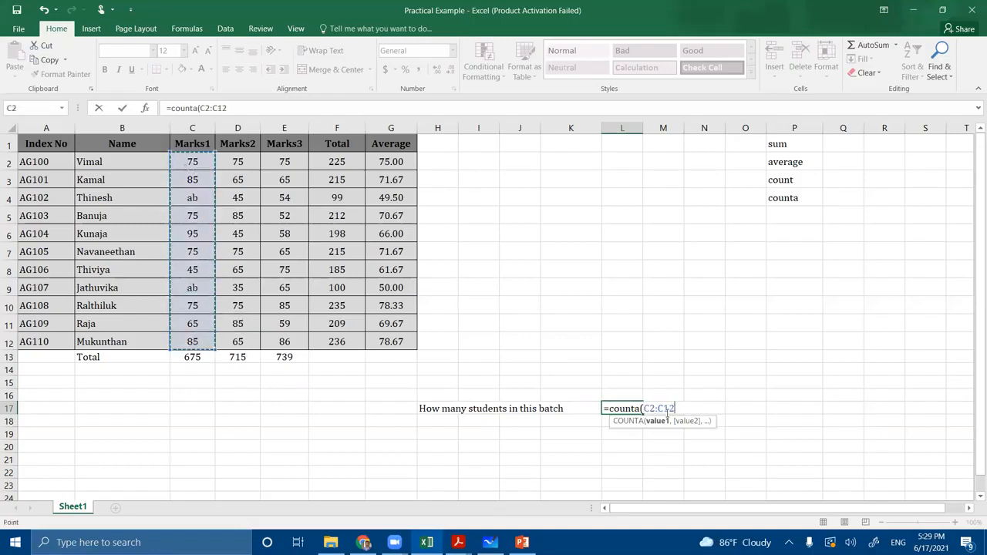
Subtract COUNT(C2:C12) from the COUNTA term in L17 and complete the formula.
text()-c)
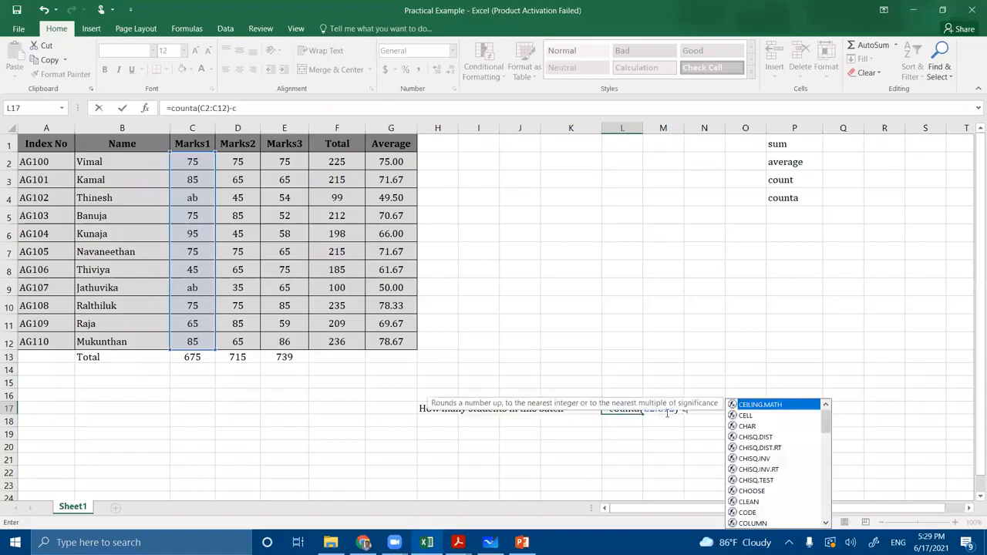
text(ount()
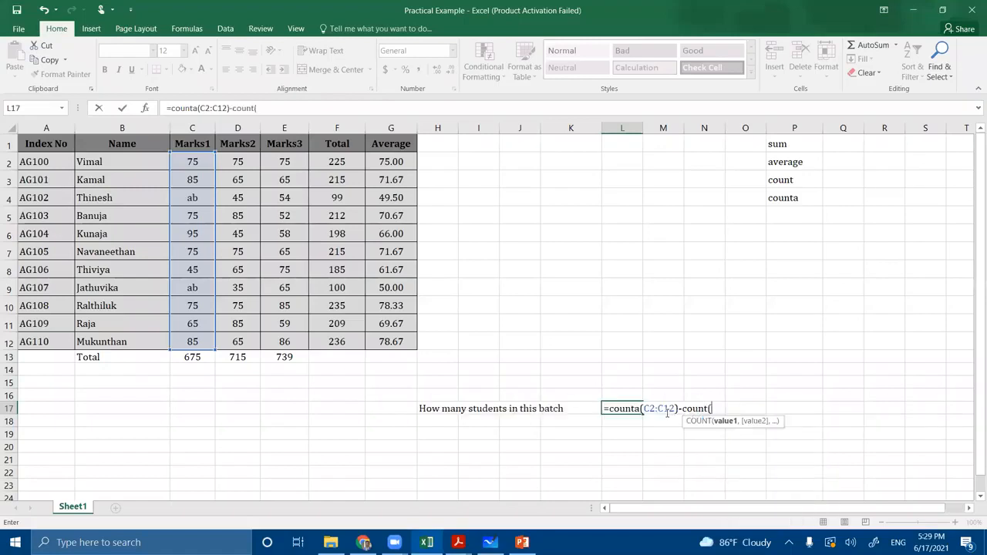
drag(194, 162, 198, 348)
text())
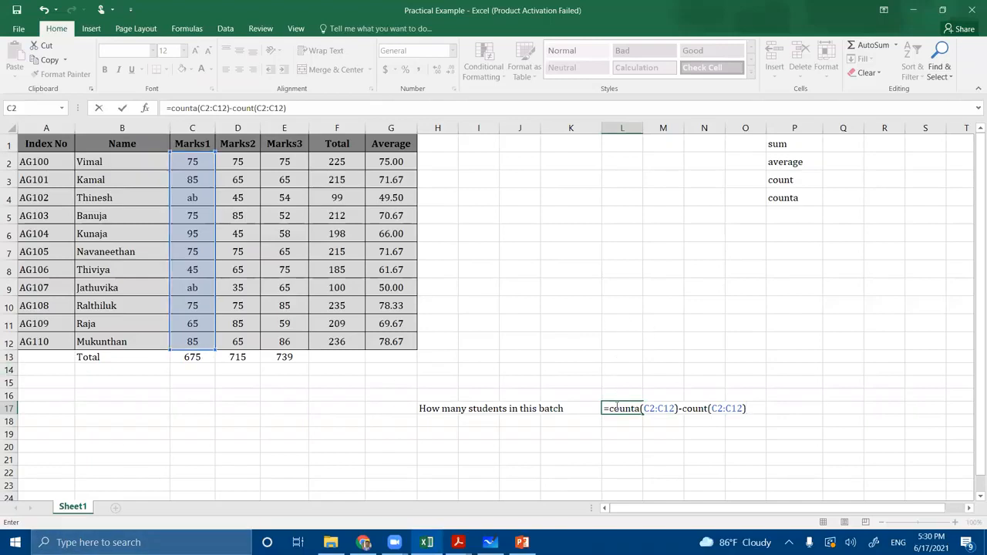
drag(609, 410, 680, 401)
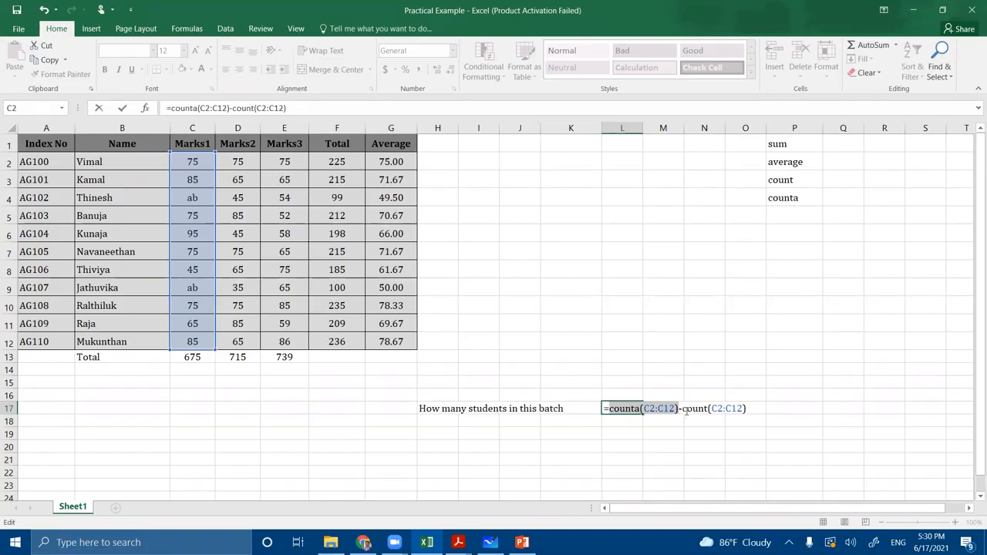
drag(682, 409, 746, 411)
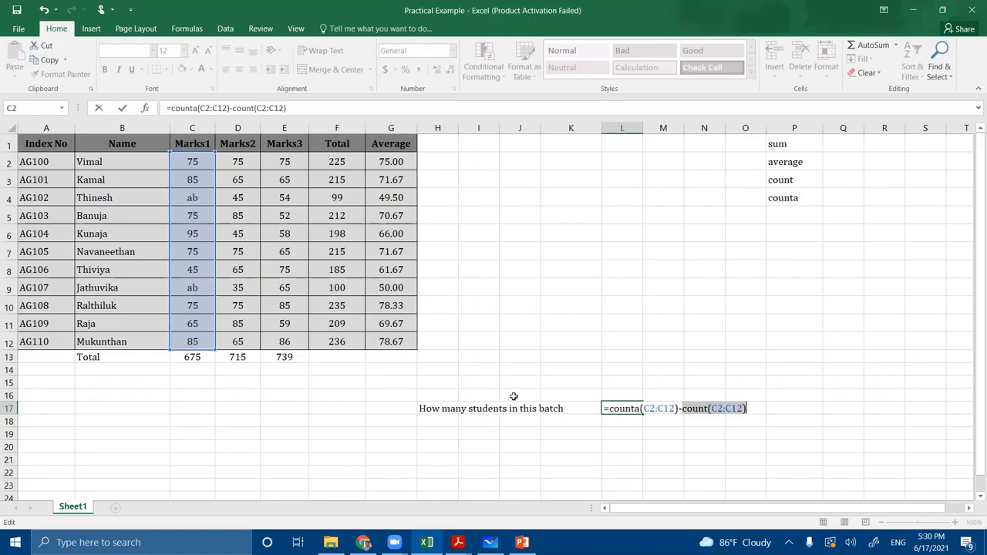
key(Return)
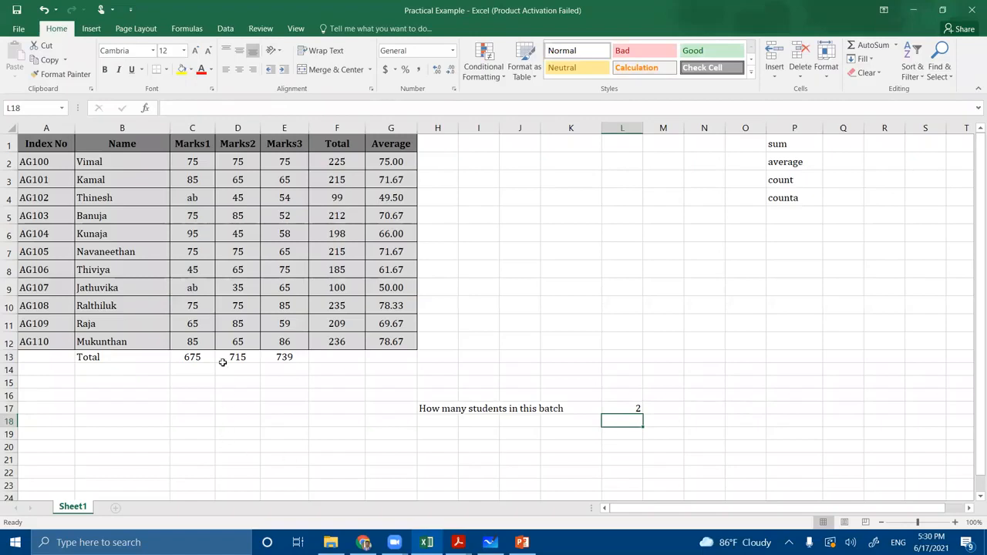
Replace the Marks1 value in C12 with the text "I".
click(205, 339)
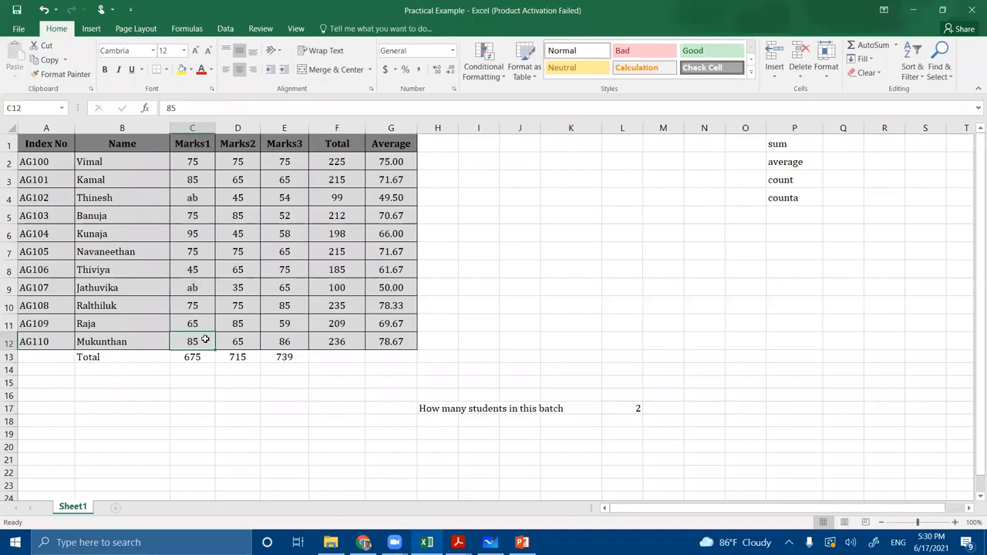
key(BackSpace)
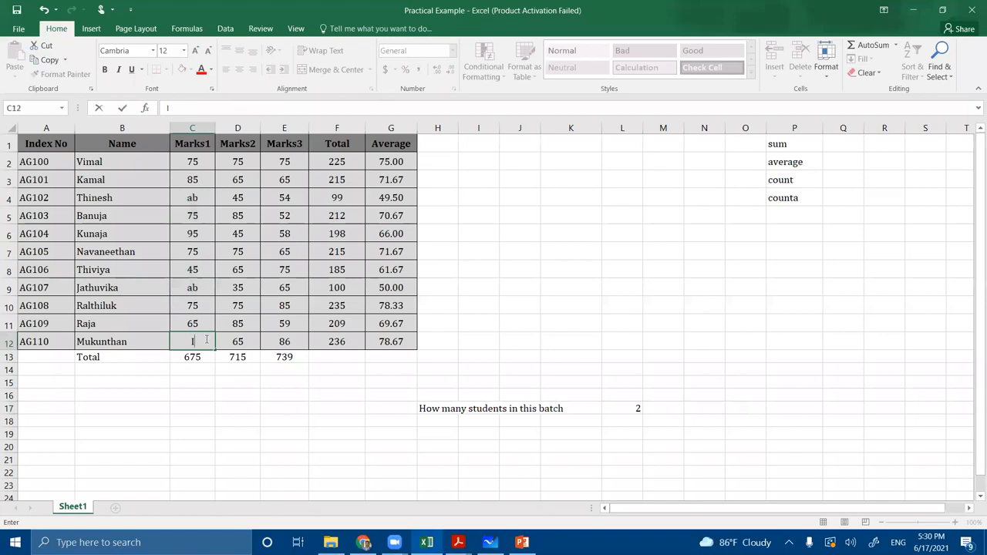
text(I)
click(548, 285)
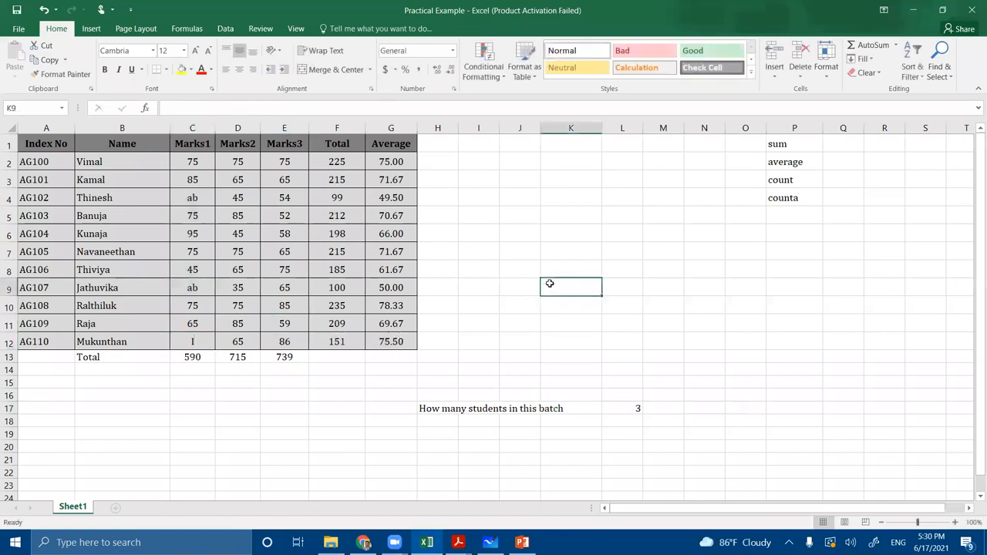
Review the COUNTA minus COUNT formula in L17 and clear the cell.
double_click(633, 409)
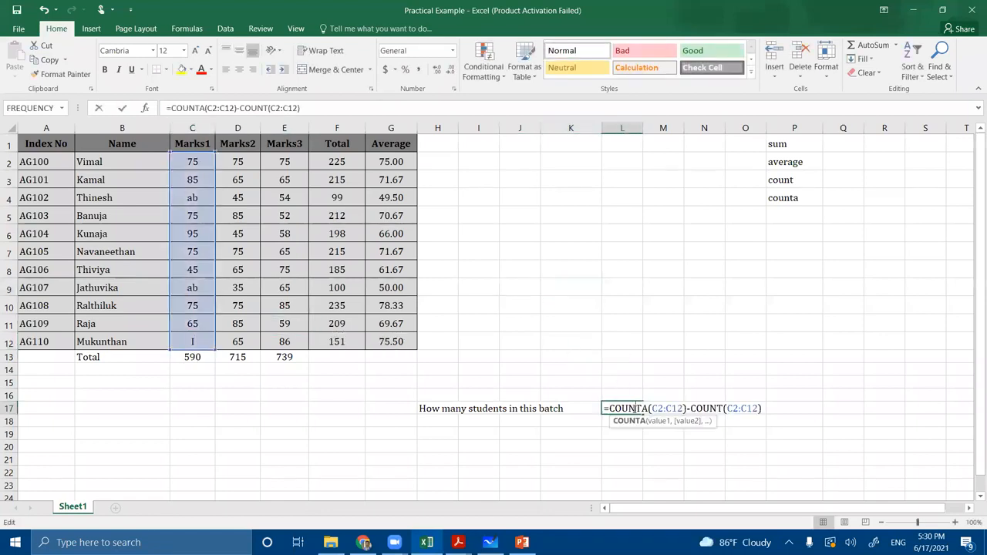
key(Return)
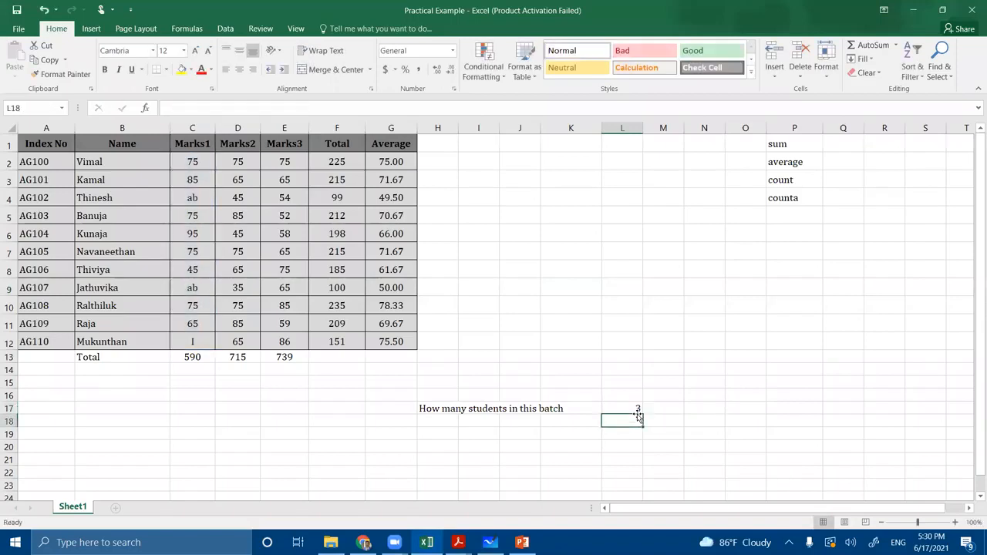
click(614, 408)
key(Delete)
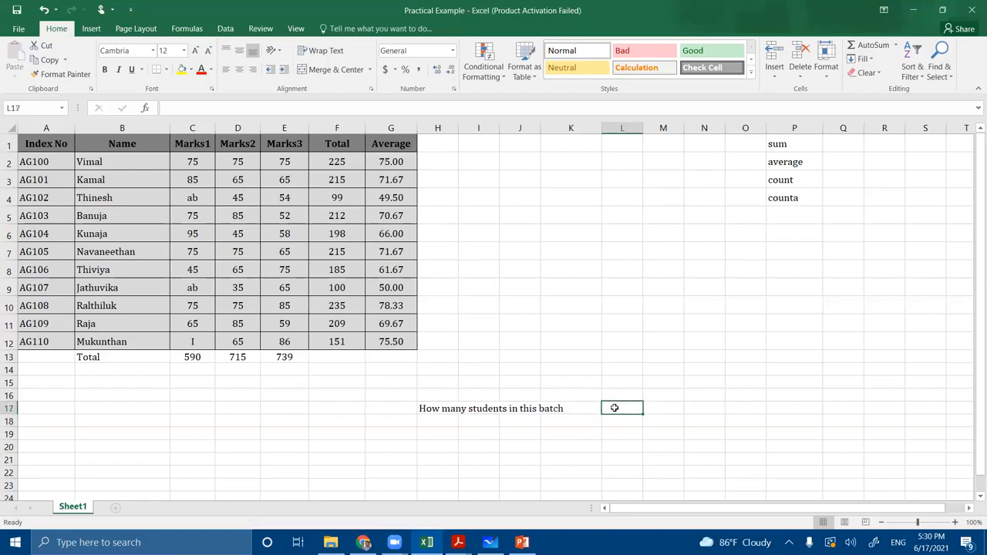
Label cell H19 as "# absentees".
click(444, 431)
text(no)
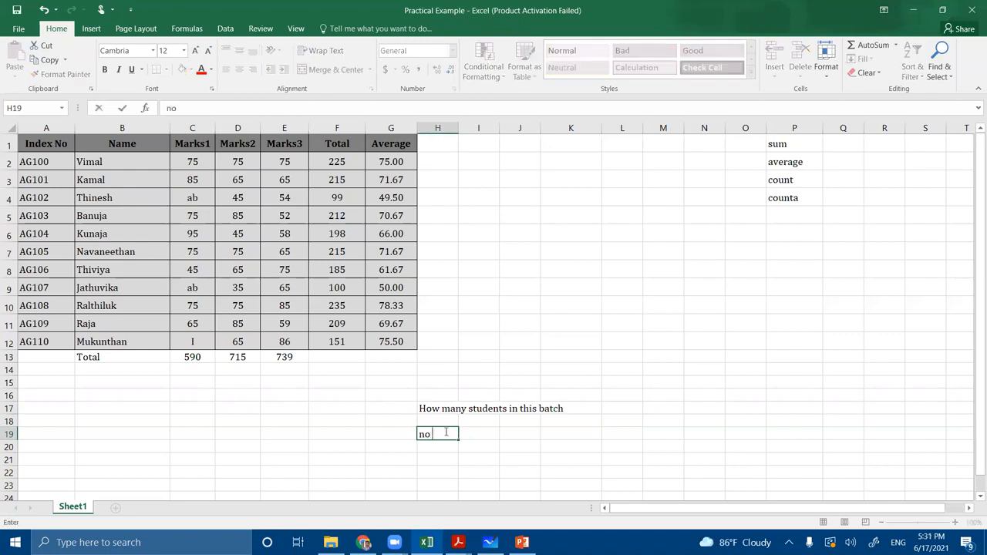
text( of student)
key(BackSpace)
key(BackSpace)
key(BackSpace)
key(BackSpace)
key(BackSpace)
key(BackSpace)
key(BackSpace)
key(BackSpace)
key(BackSpace)
key(BackSpace)
key(BackSpace)
key(BackSpace)
key(BackSpace)
text(# absentees)
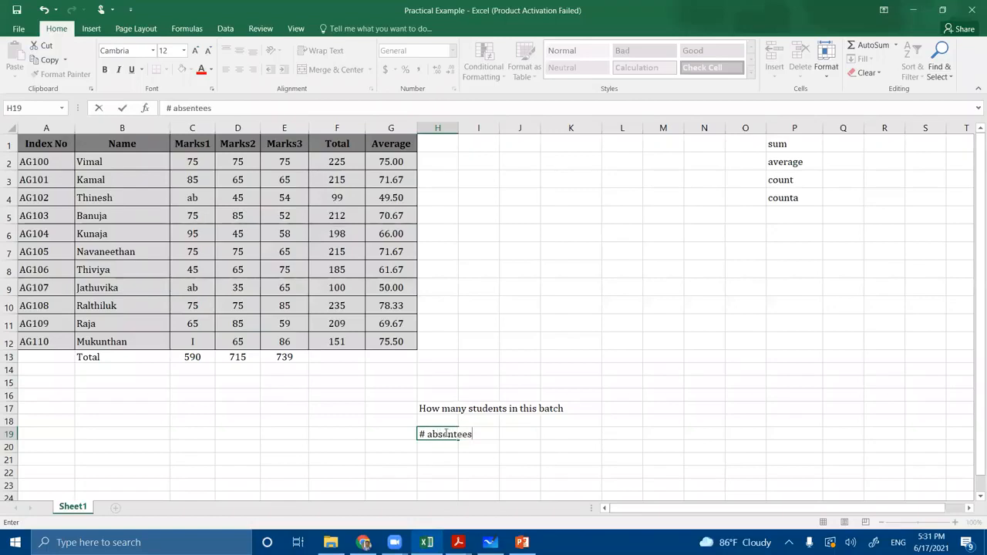
Count absentees in L19 by subtracting COUNT(C2:C12) from COUNTA(C2:C12) for the Marks1 values.
click(613, 433)
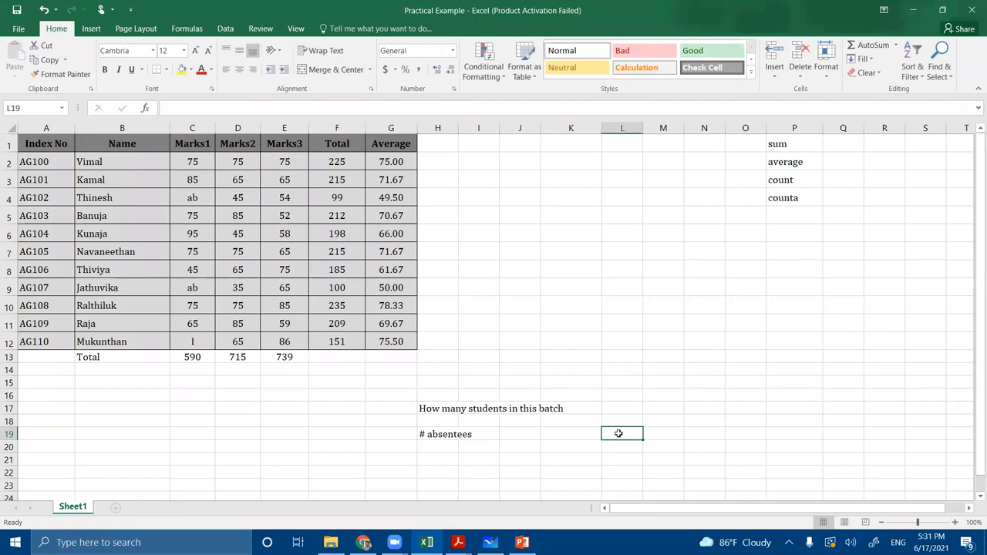
text(=)
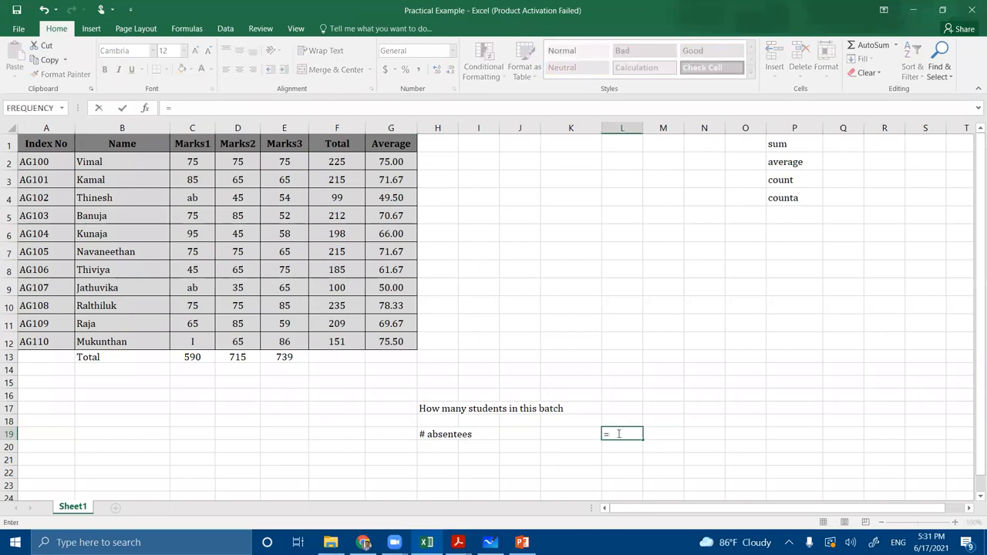
text(cou)
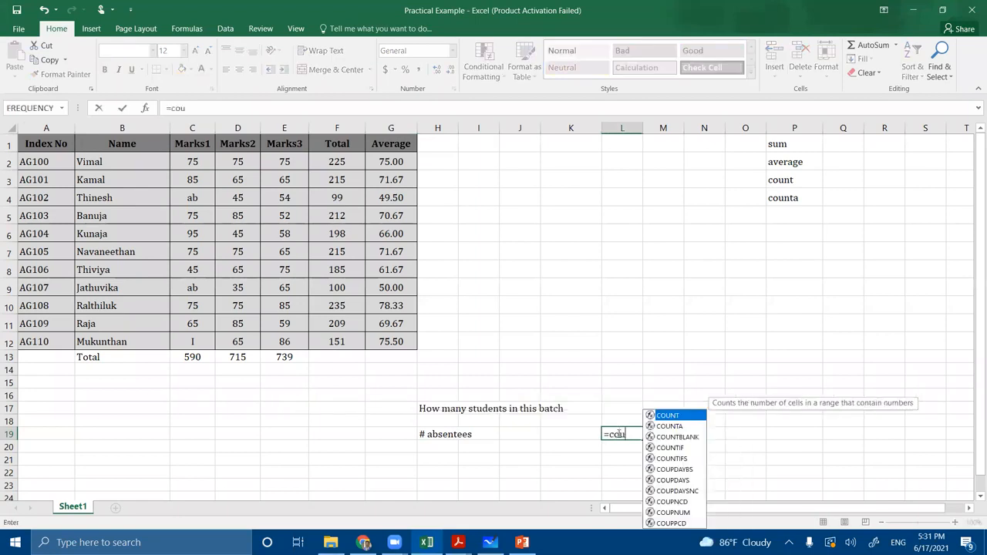
text(nta()
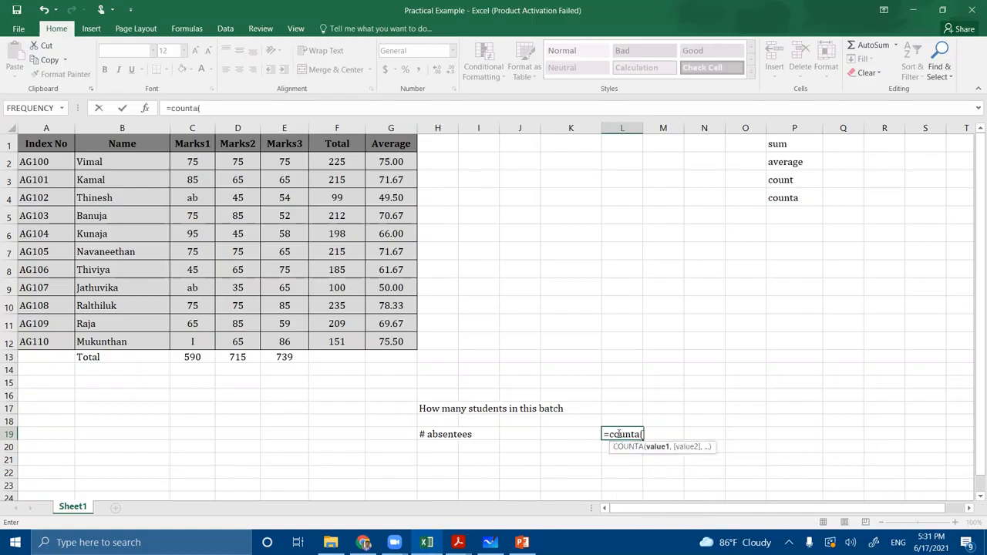
drag(193, 162, 201, 345)
text()-)
text(count)
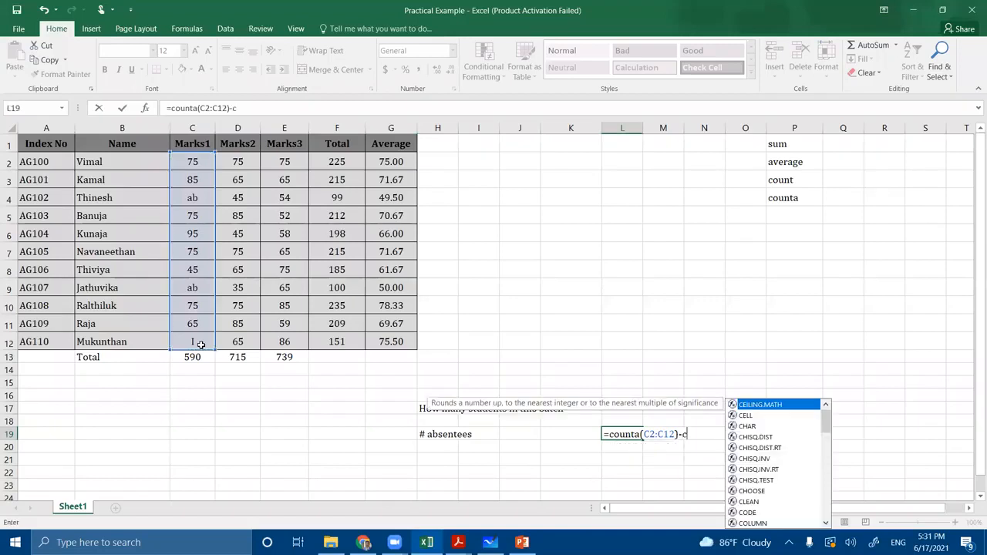
text(()
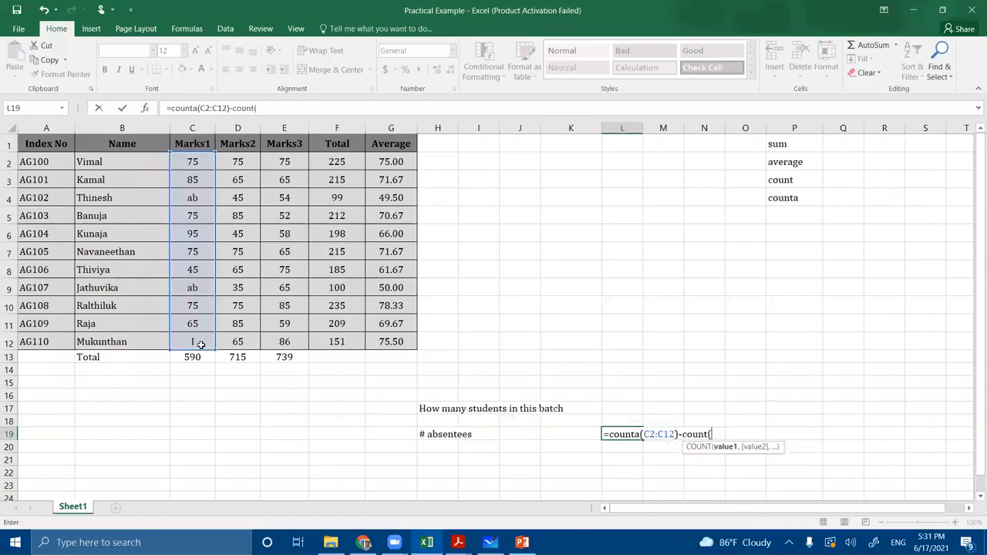
drag(194, 162, 206, 343)
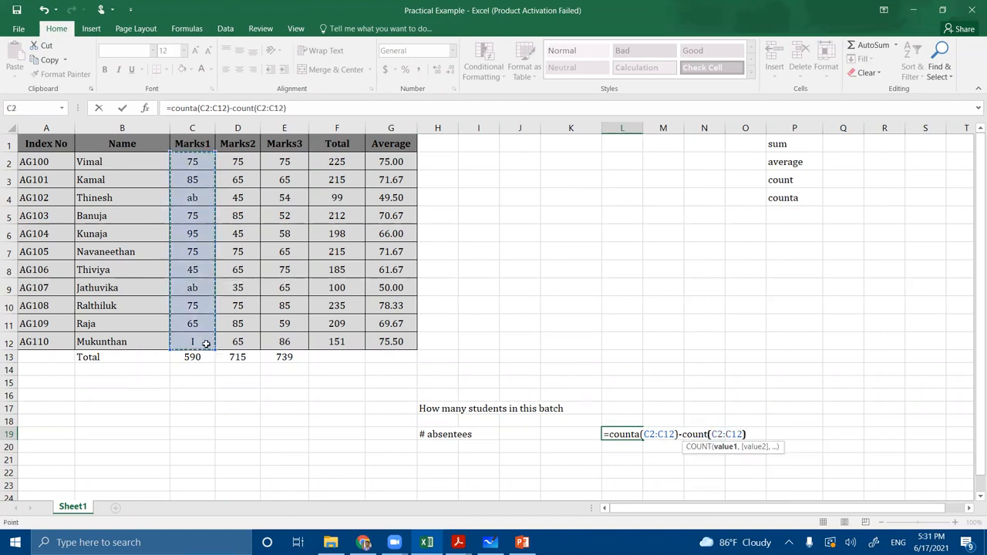
key(Return)
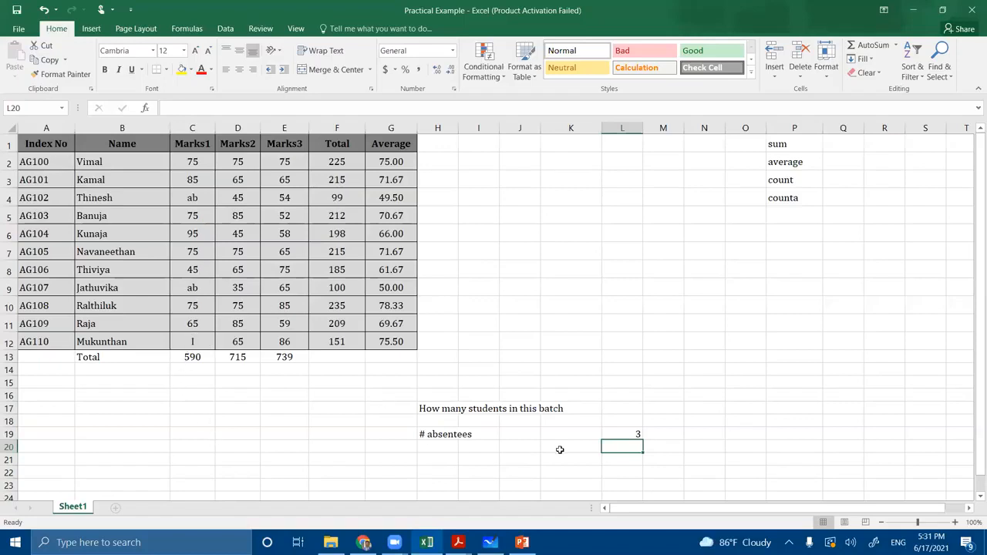
Examine the COUNTA and COUNT terms of the L19 formula and clear the formula from the cell.
click(622, 434)
double_click(617, 434)
drag(606, 434, 688, 434)
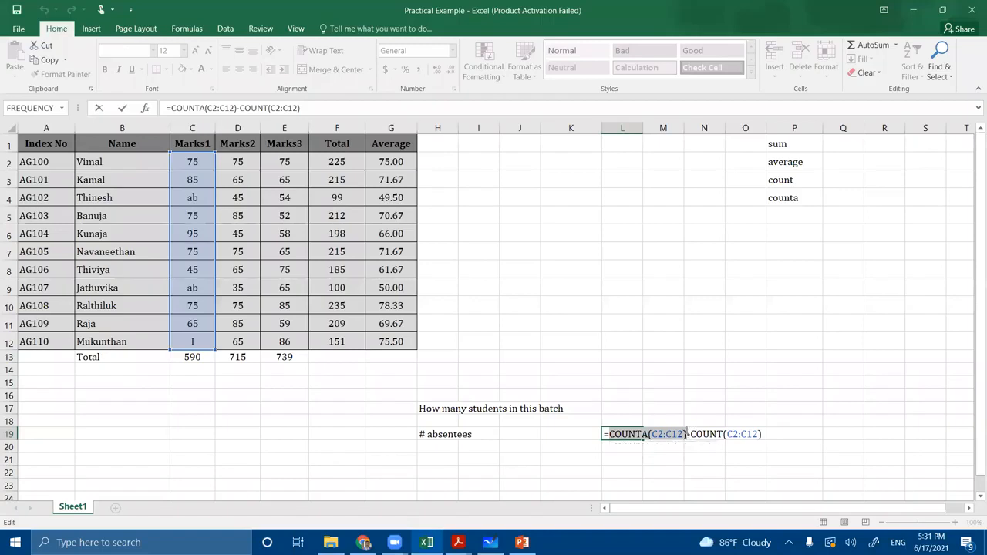
drag(688, 434, 764, 432)
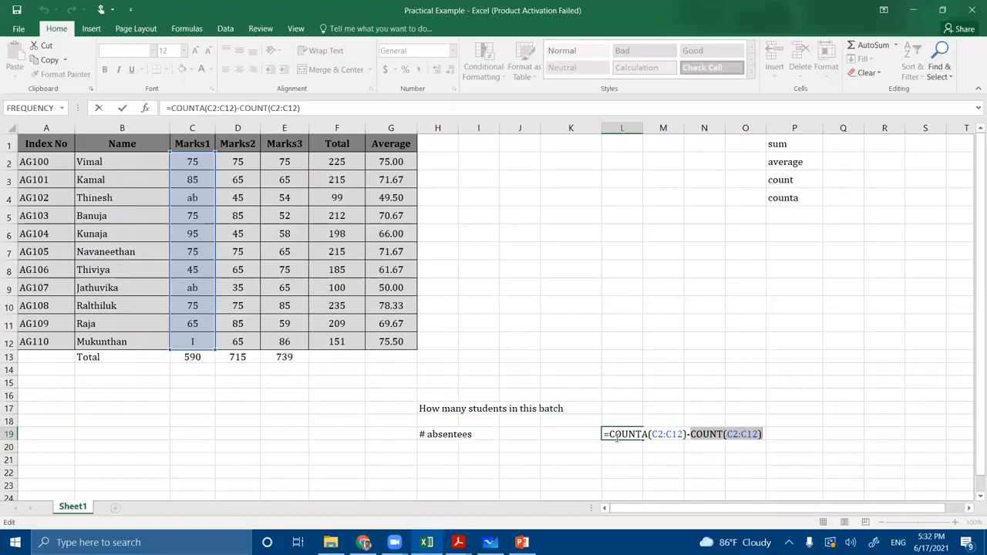
key(BackSpace)
key(BackSpace)
key(BackSpace)
key(BackSpace)
key(BackSpace)
key(BackSpace)
key(BackSpace)
key(BackSpace)
key(BackSpace)
key(BackSpace)
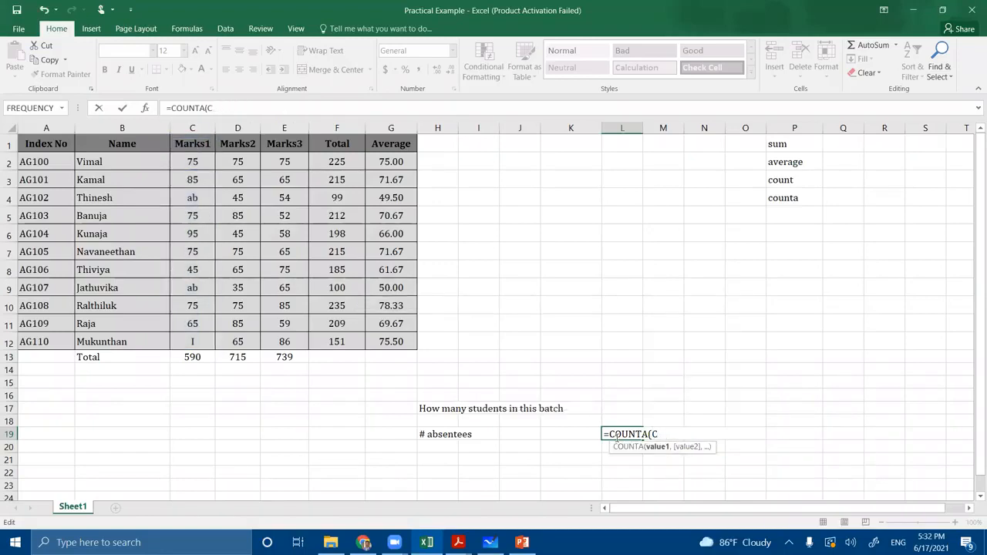
key(BackSpace)
key(BackSpace)
key(BackSpace)
key(BackSpace)
key(BackSpace)
key(BackSpace)
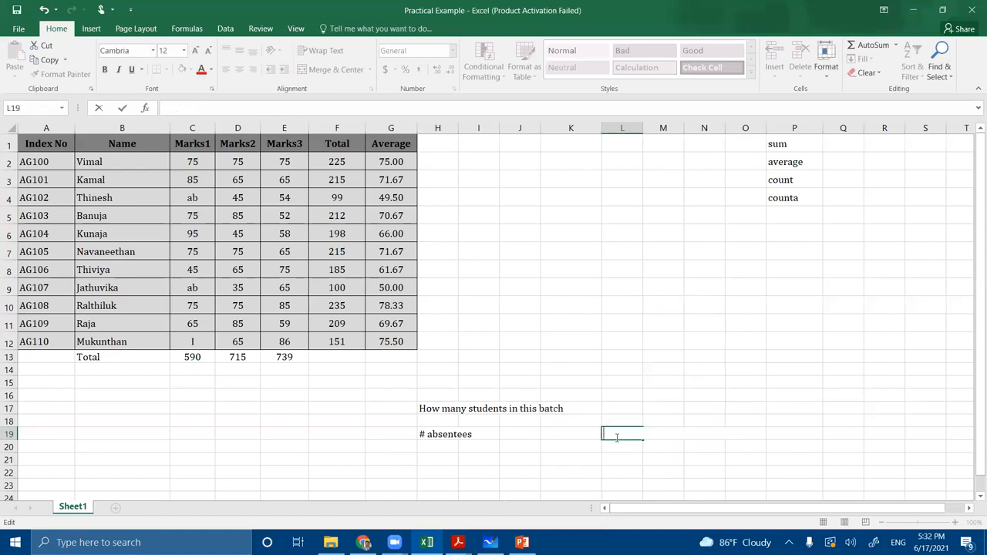
Add "countif" to the function list in P5 and start a COUNTIF over C2:C12 in L19, ready for its criterion.
click(787, 215)
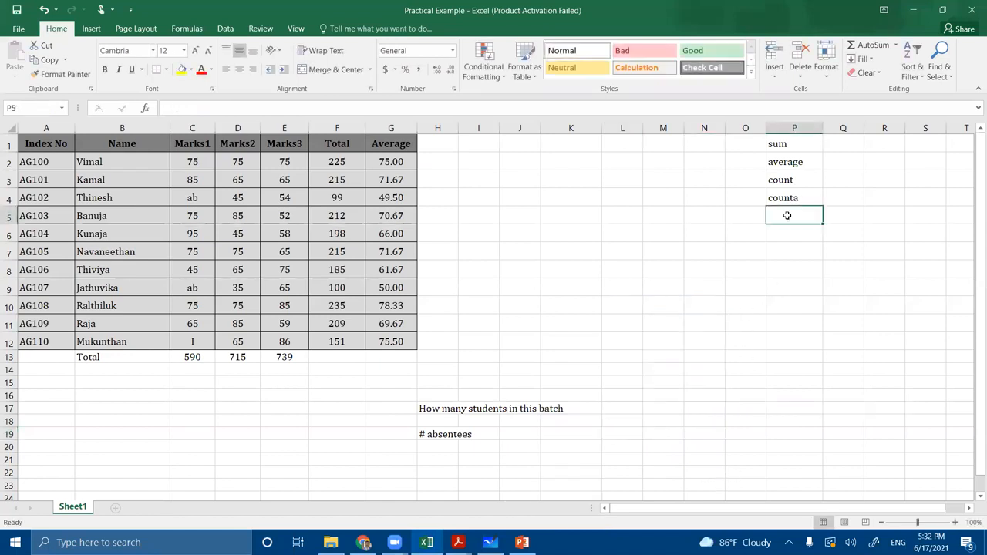
text(countif)
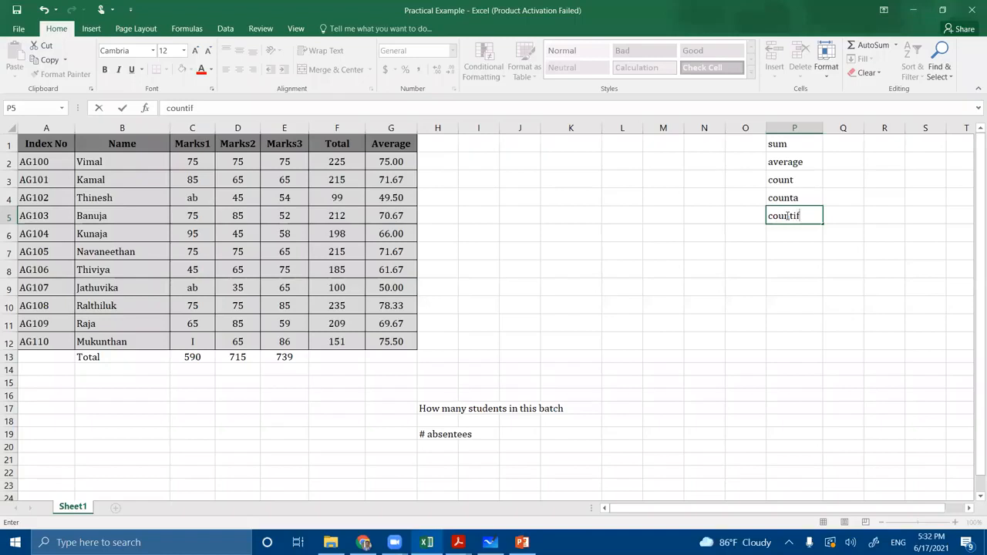
click(613, 432)
text(=count)
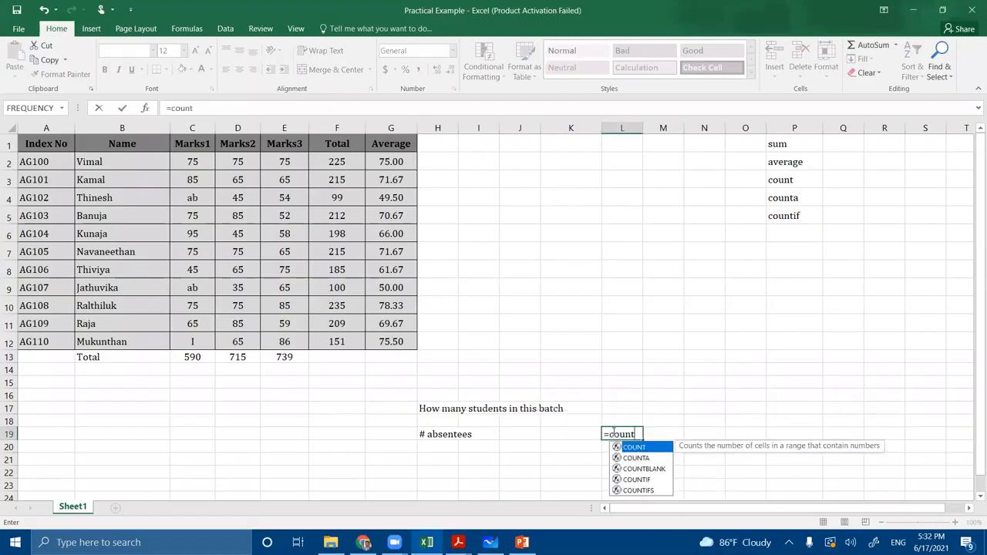
text(if()
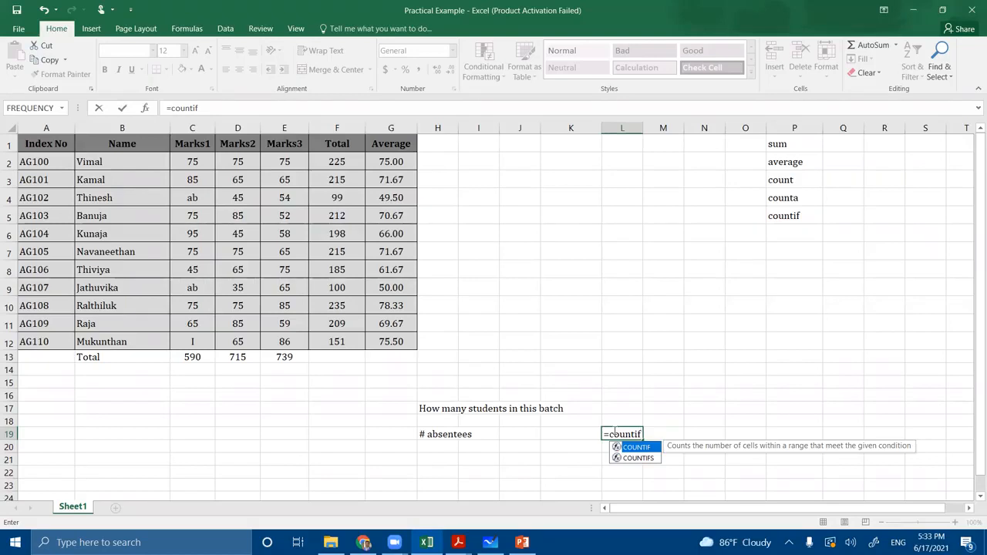
text(()
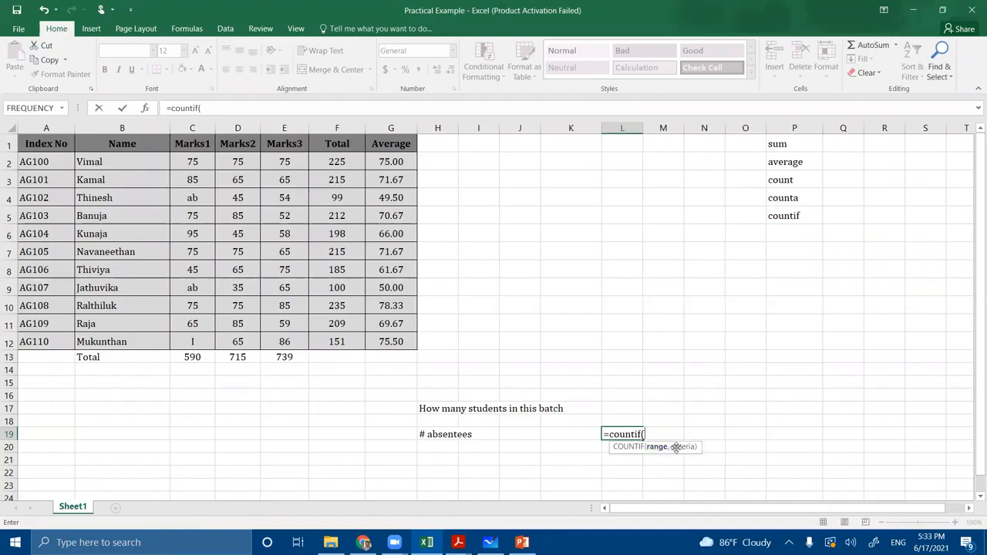
drag(199, 164, 193, 342)
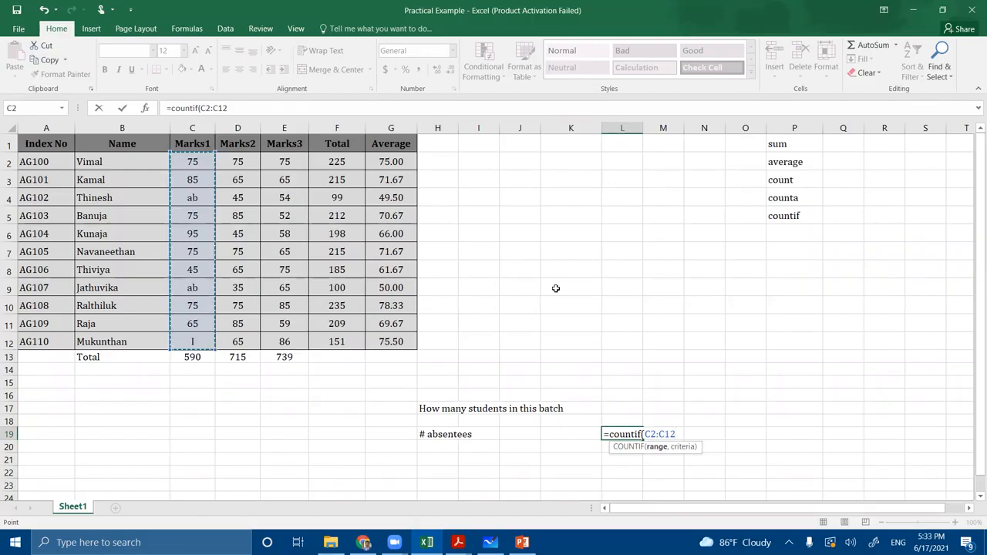
text(,)
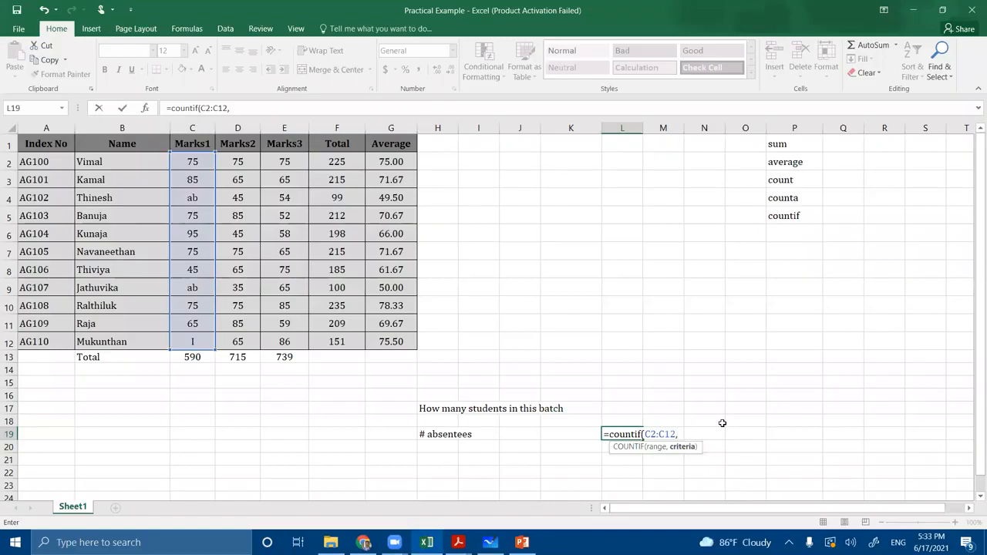
Complete the L19 COUNTIF formula with the quoted criterion "=ab" to count the absentees.
text(ab)
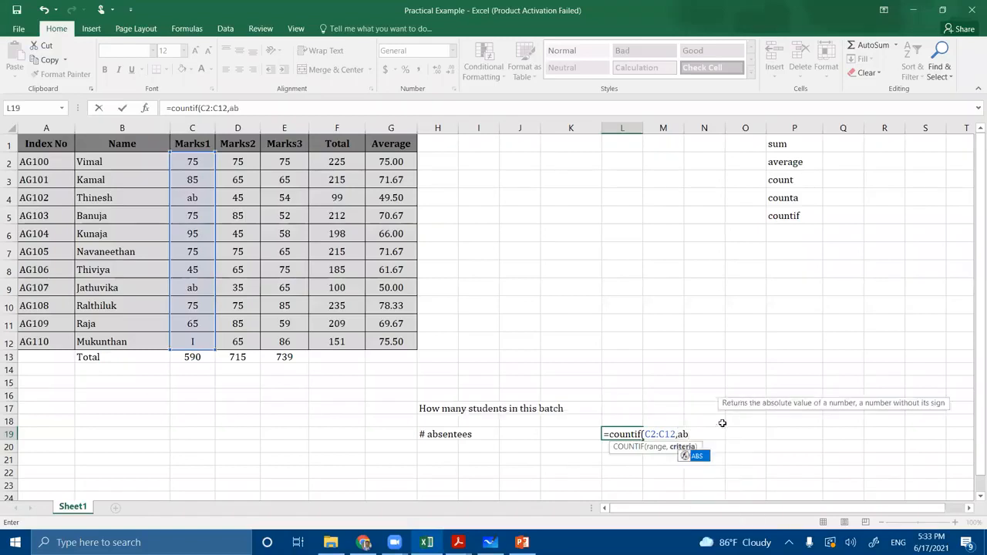
text())
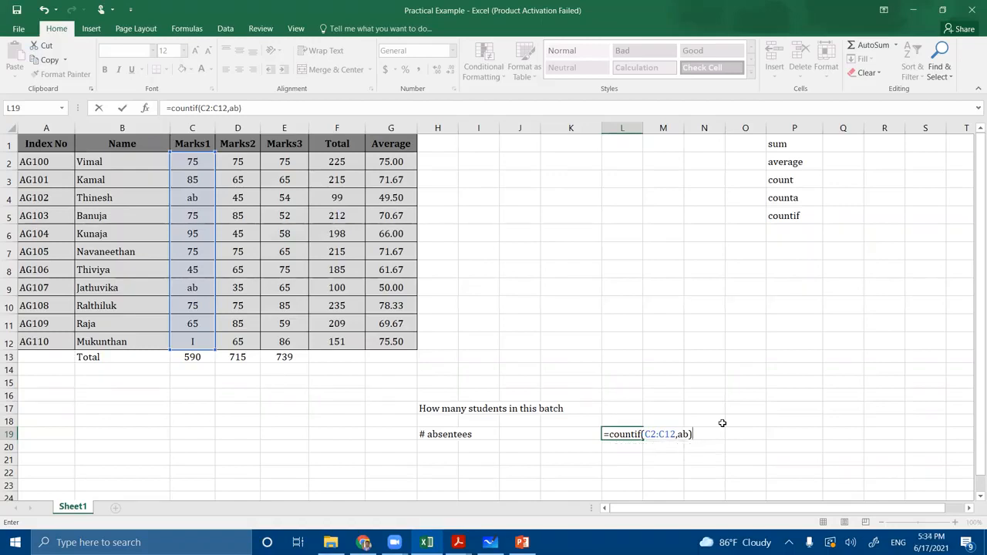
click(678, 434)
text(")
click(690, 434)
text(")
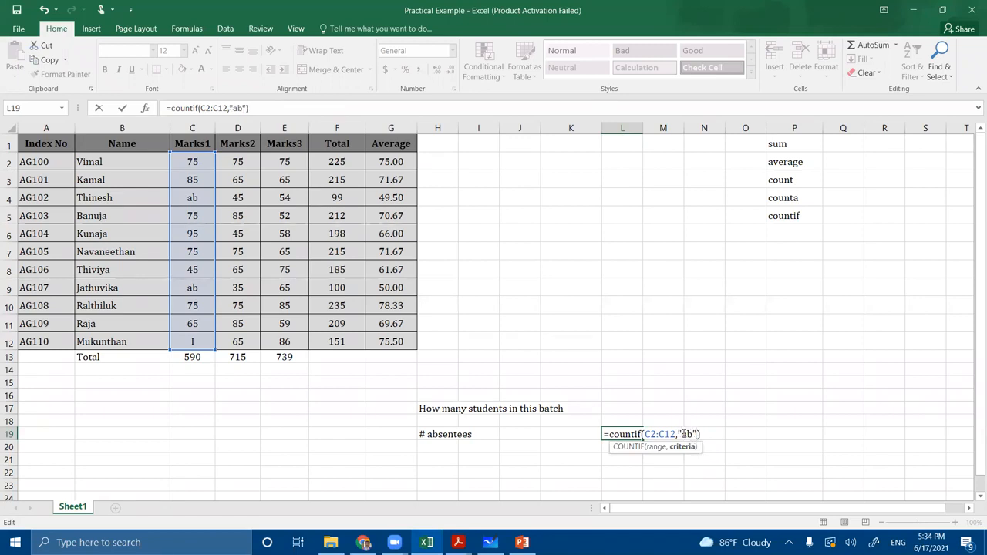
click(682, 434)
text(=)
drag(646, 434, 673, 435)
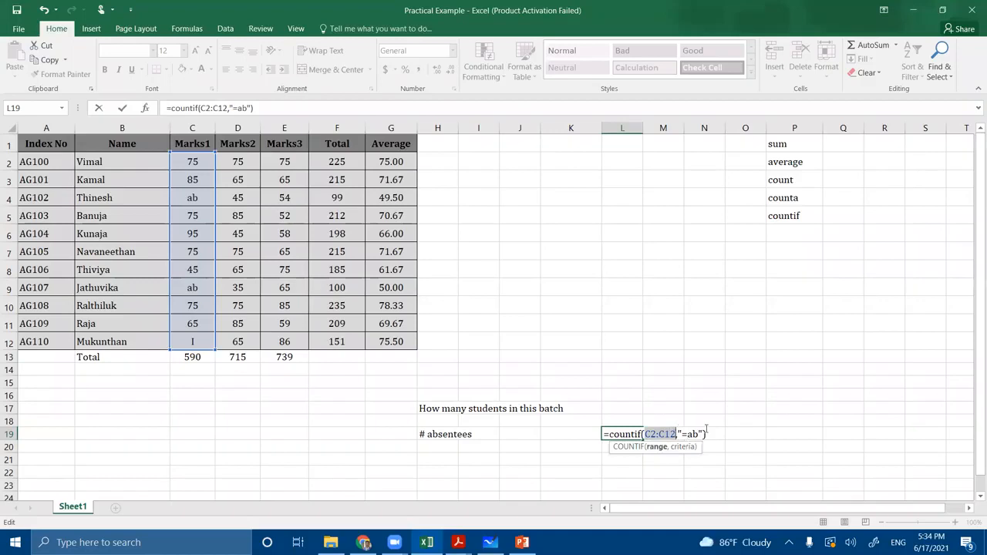
click(708, 433)
key(Return)
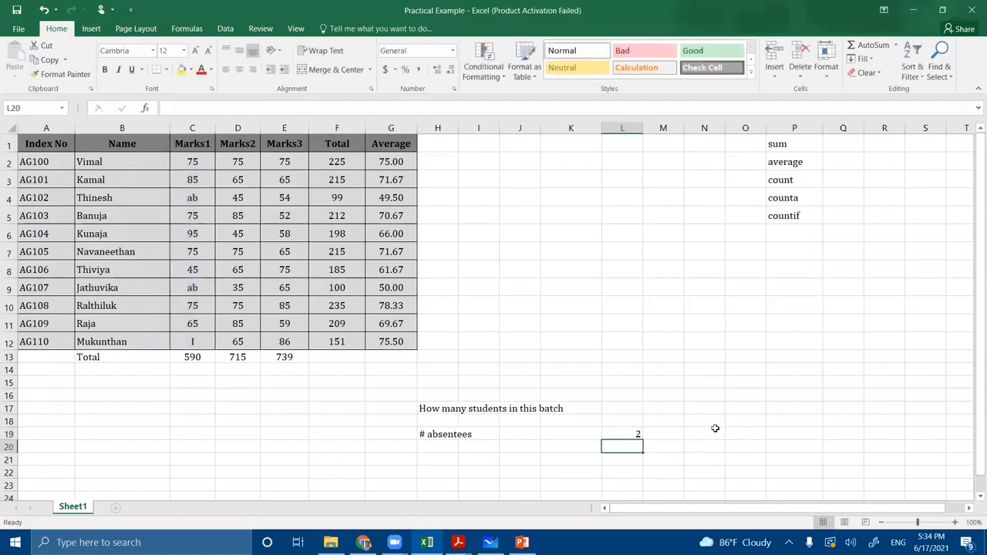
Label H20 as "# I" and enter a COUNTIF over C2:C12 in L20 with the criterion "=I".
click(429, 446)
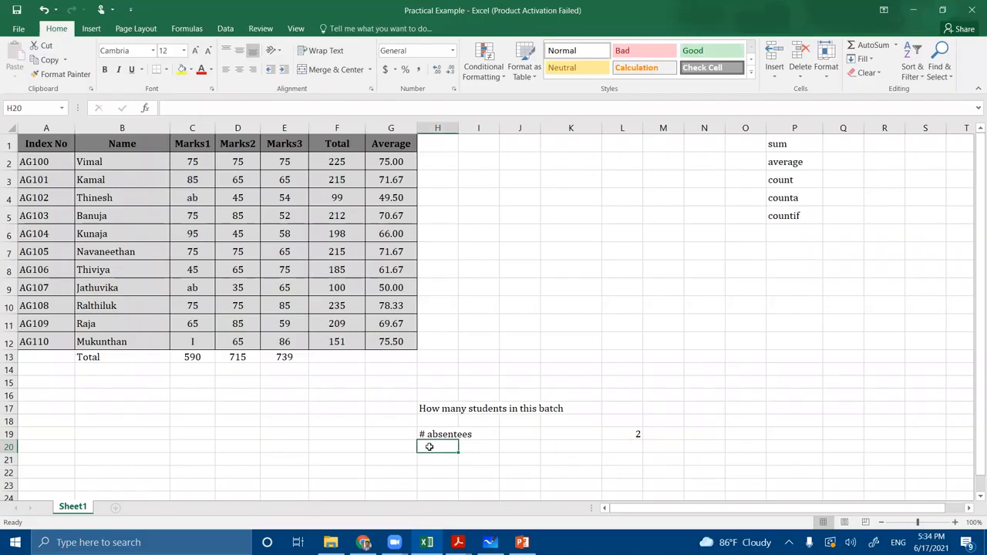
text(# I)
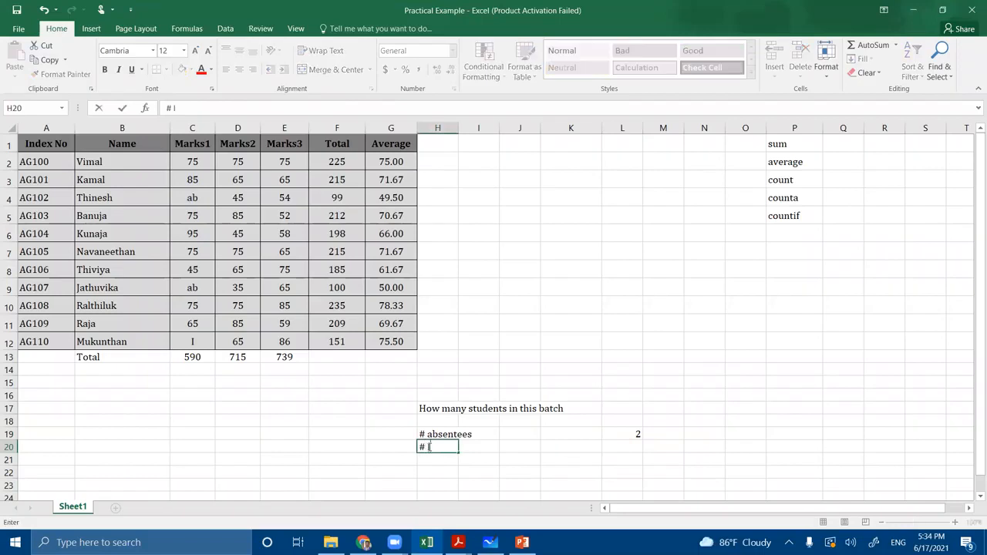
click(631, 452)
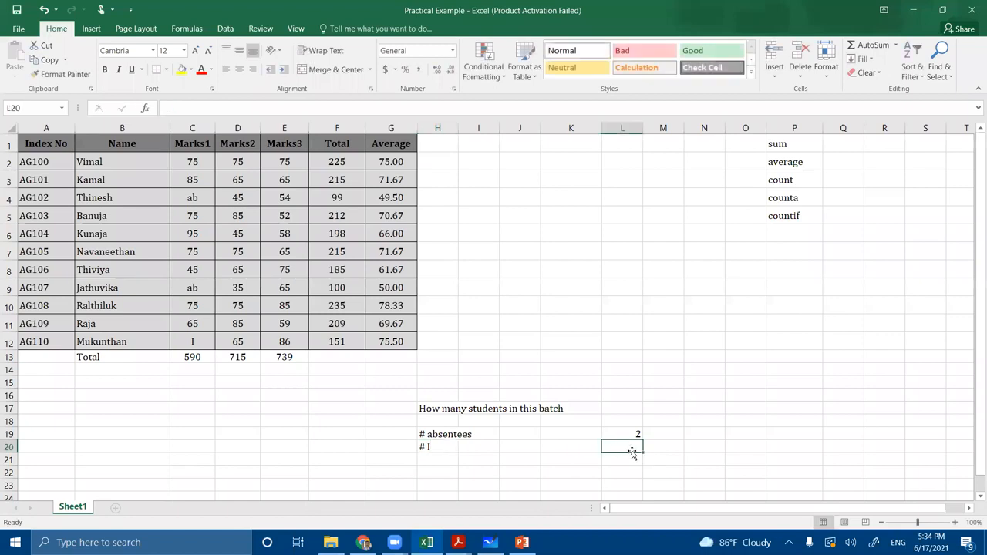
text(=co)
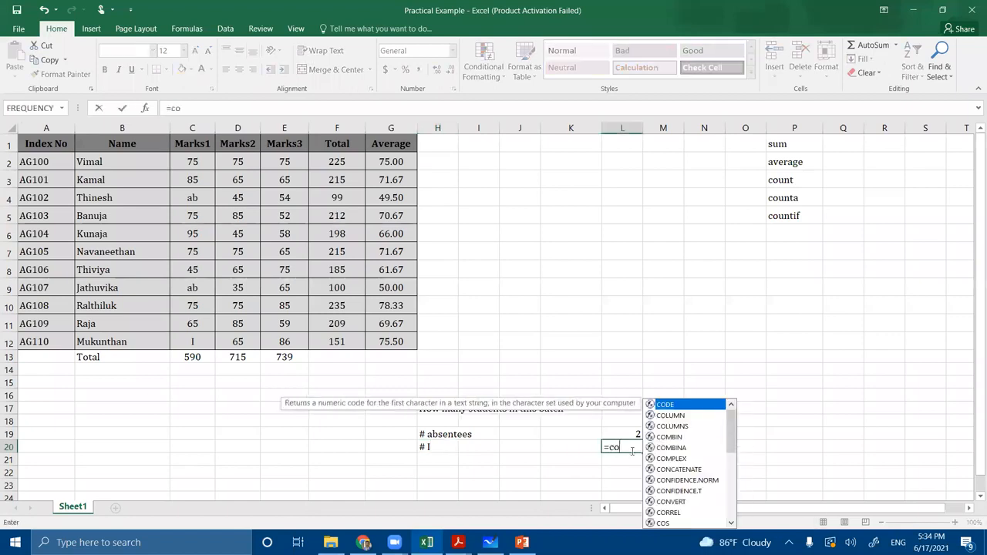
text(untif()
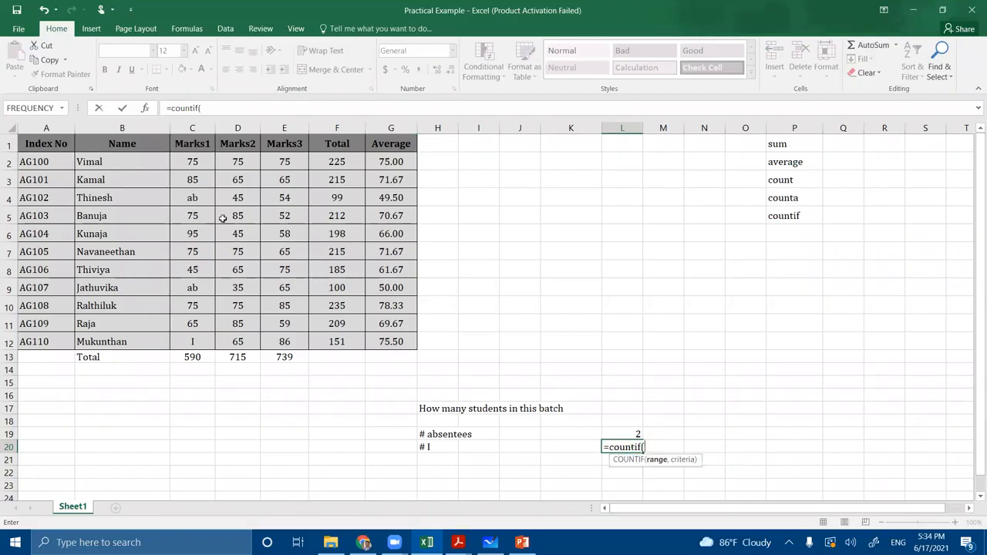
drag(192, 162, 192, 342)
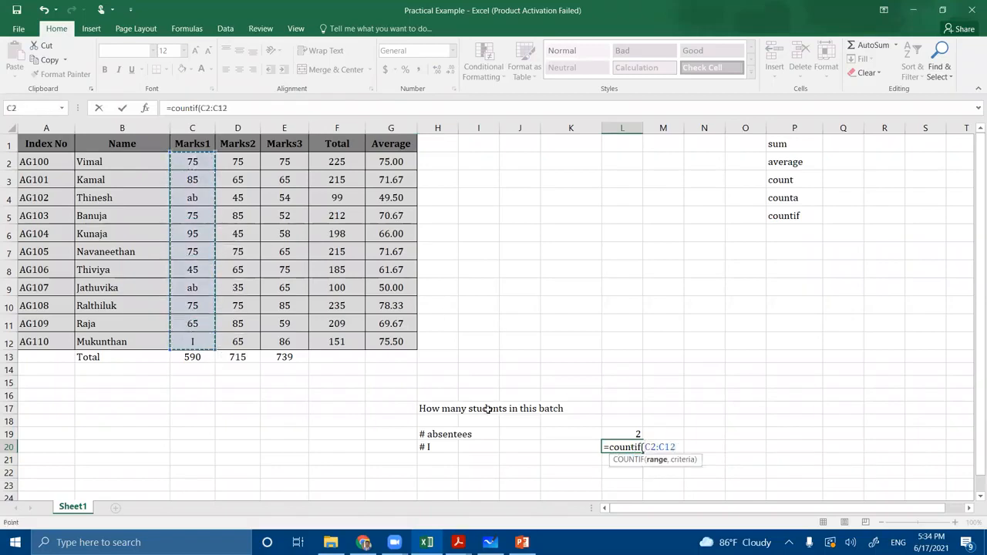
text(,"=)
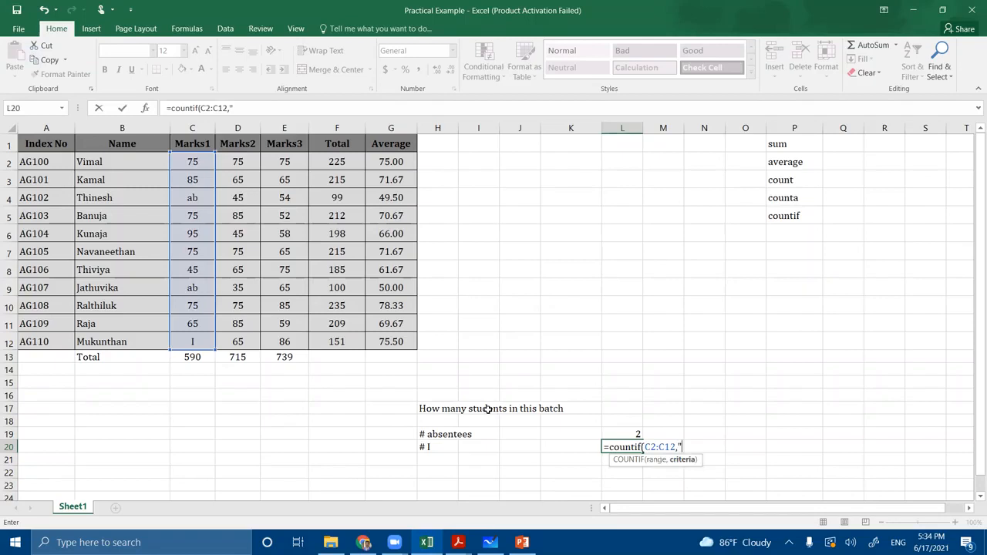
text(I"))
key(Return)
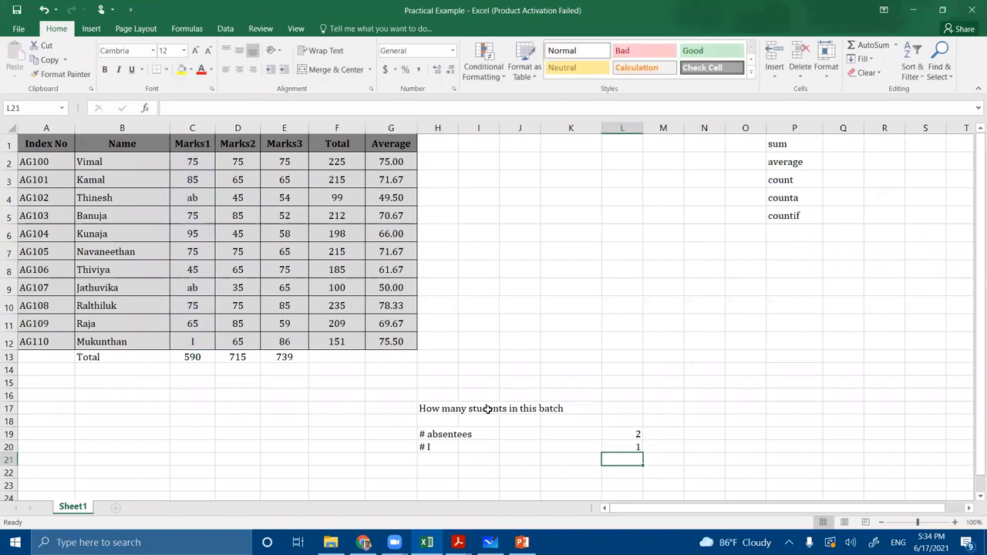
click(446, 462)
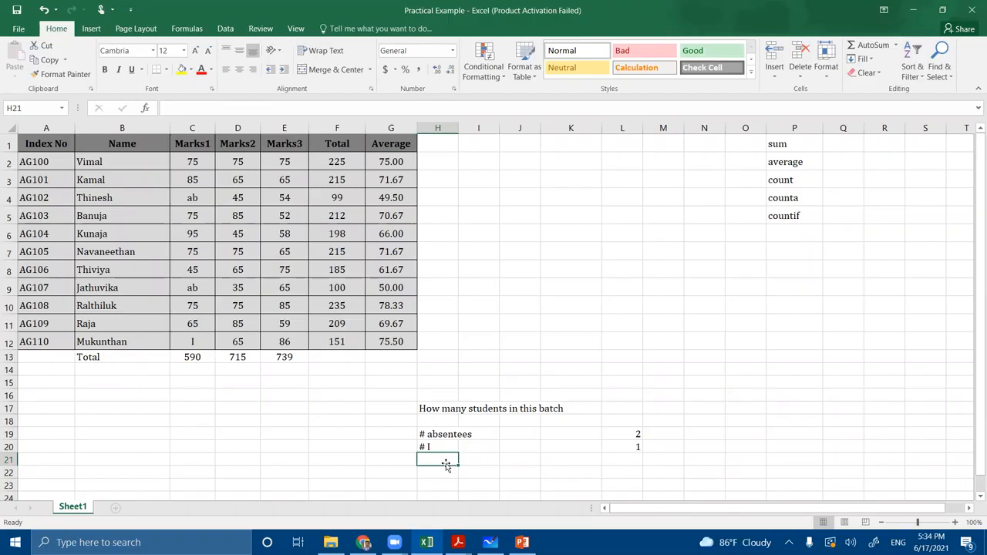
Label cell H21 as "# above 85" beneath the "# I" label.
text(#)
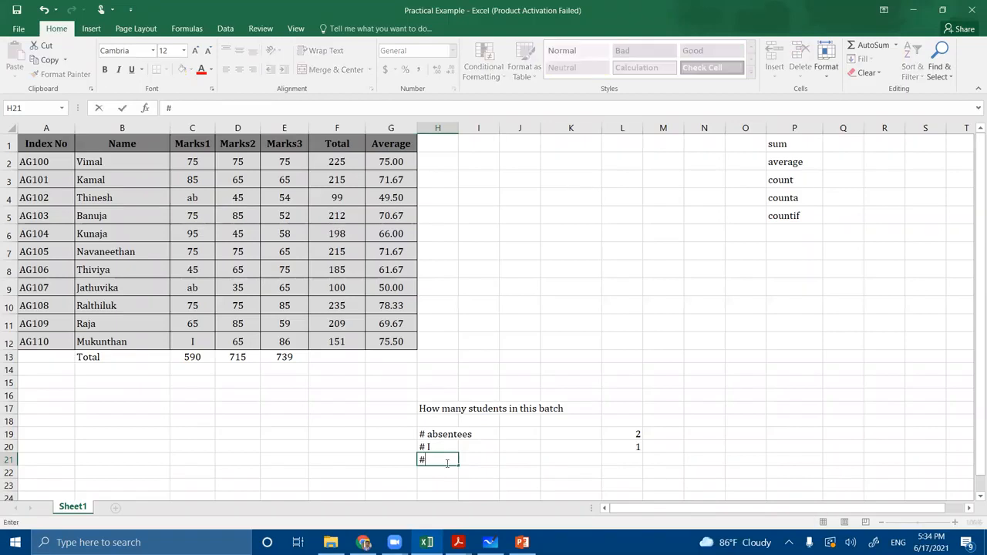
text( abob)
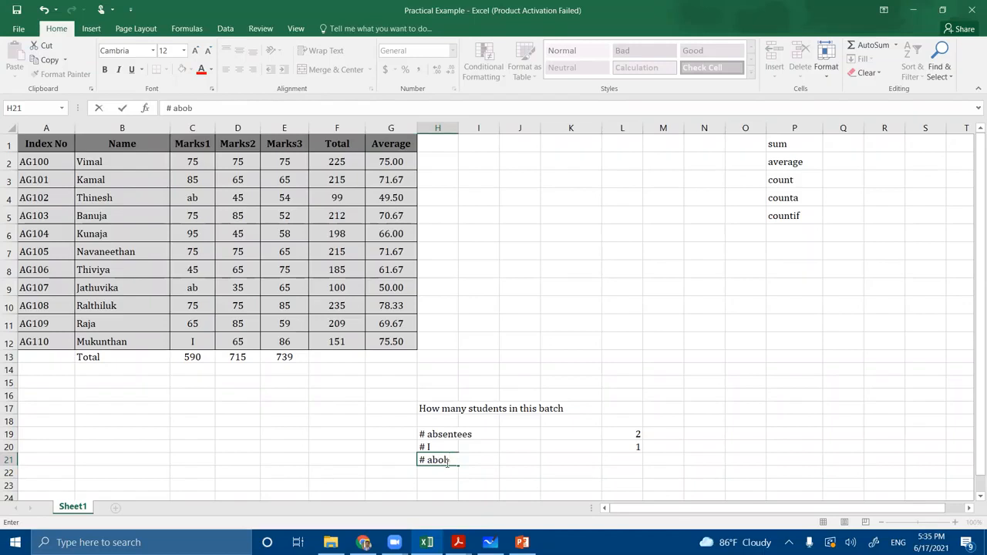
key(BackSpace)
text(85)
Enter a COUNTIF over C2:C12 in L21 with the quoted criterion ">=85".
click(609, 461)
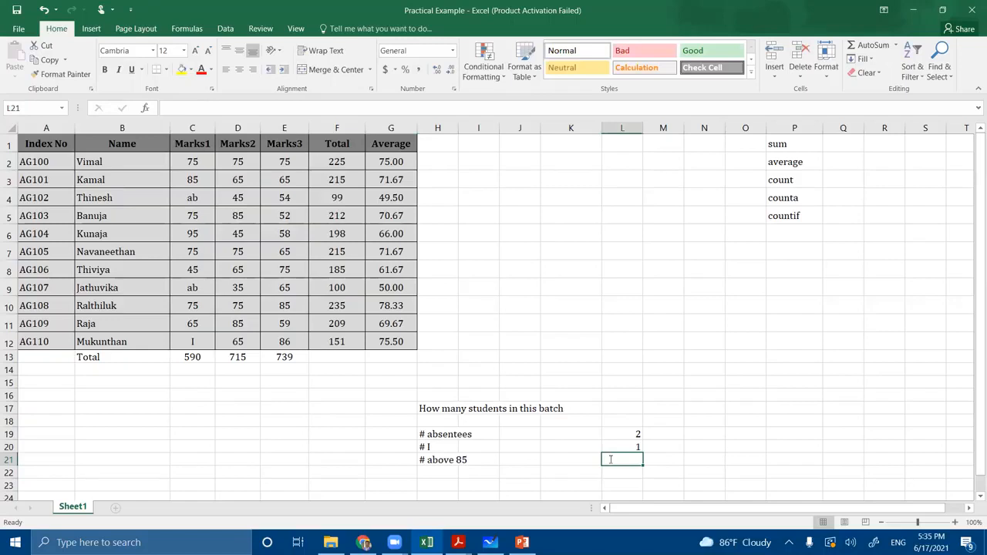
text(=count)
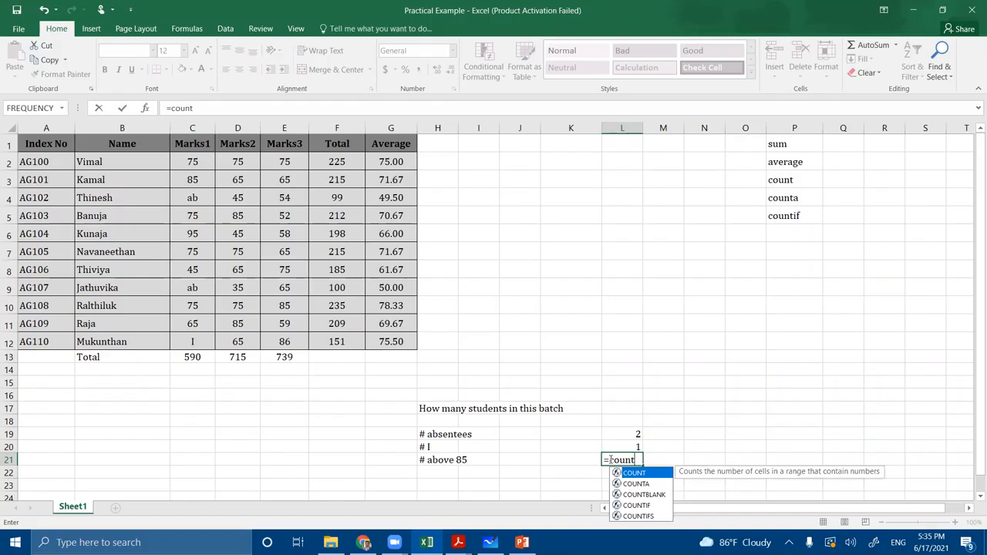
text(()
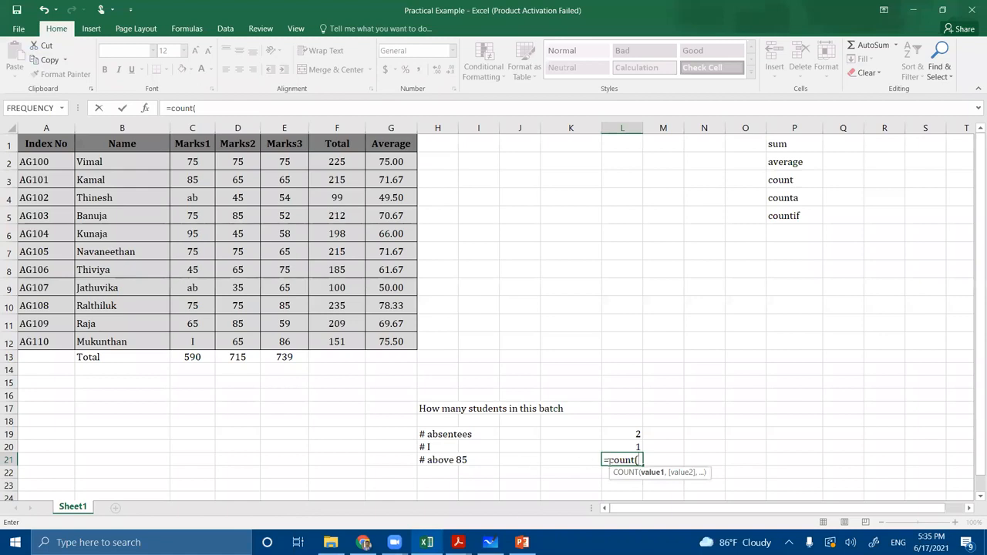
key(BackSpace)
text(if)
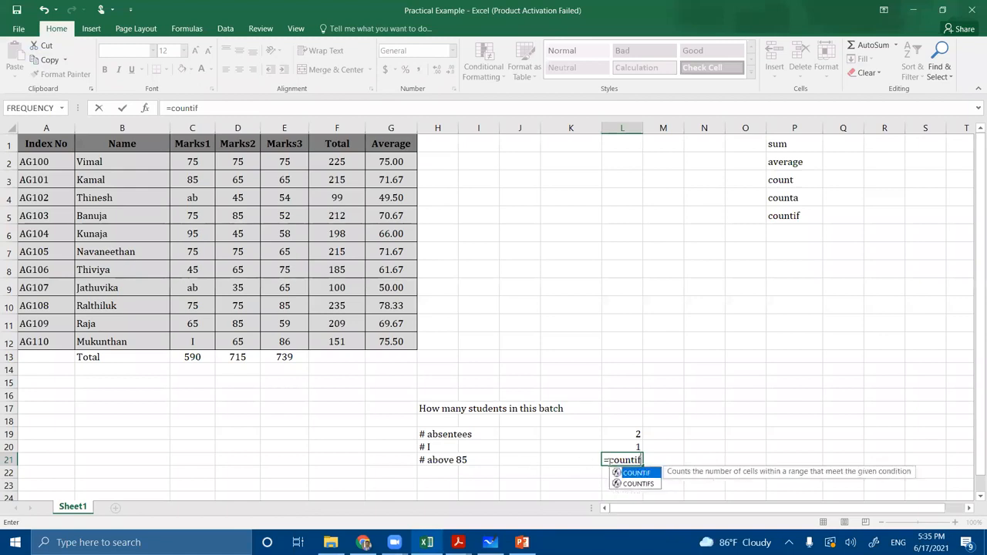
text(()
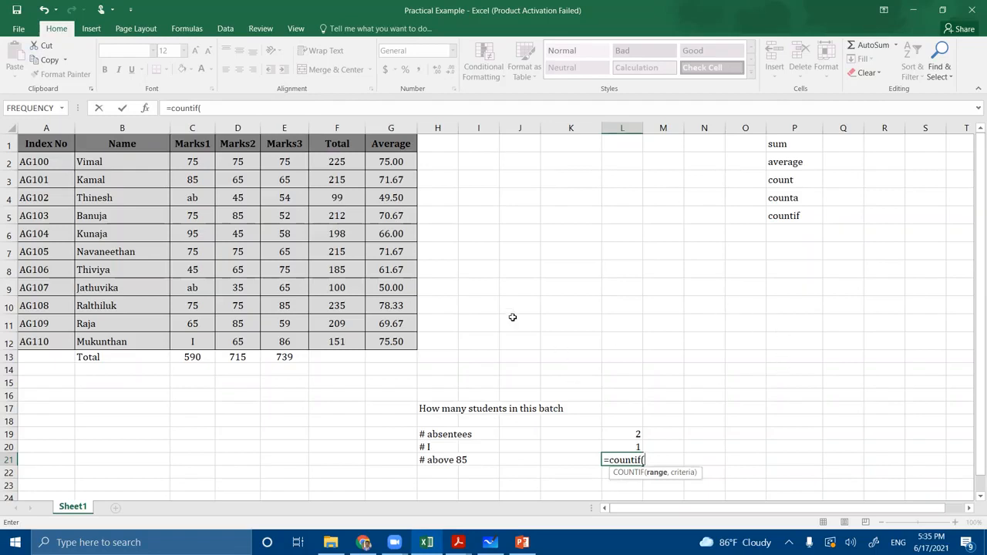
drag(198, 164, 193, 341)
text(,")
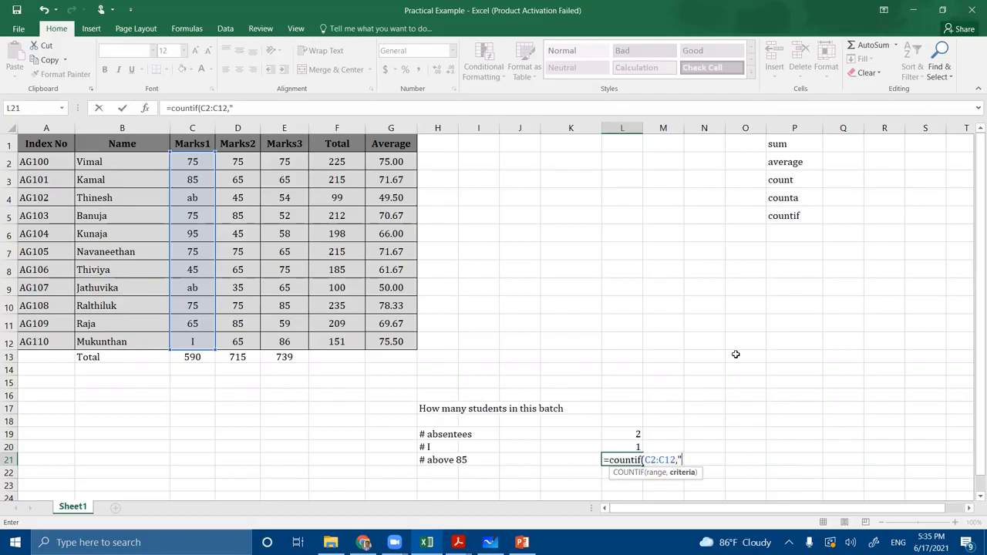
text(>=85")
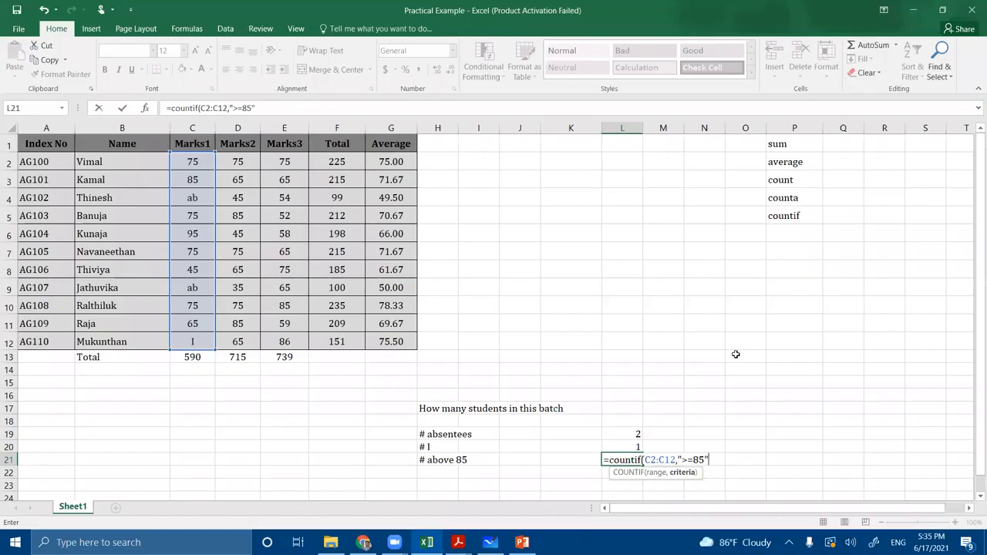
text())
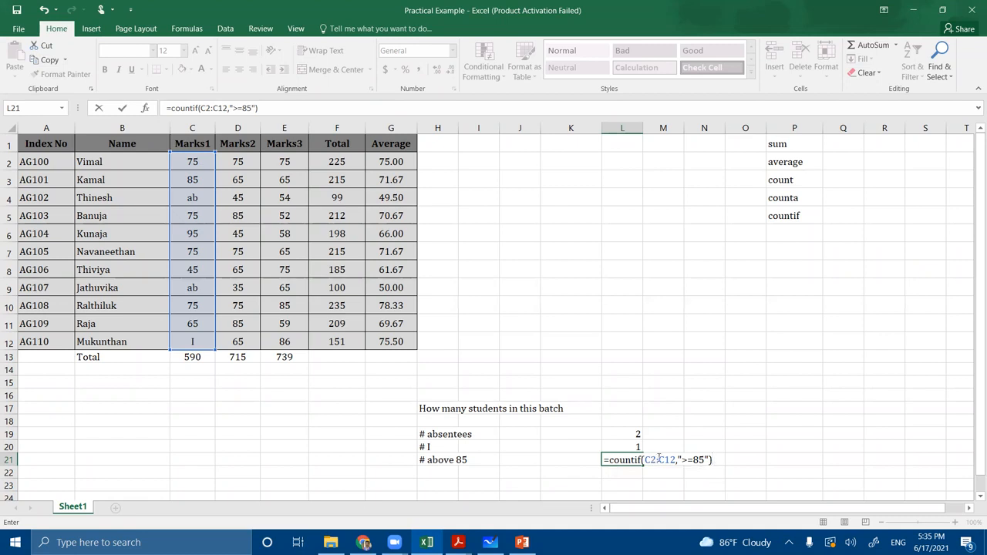
drag(646, 460, 677, 460)
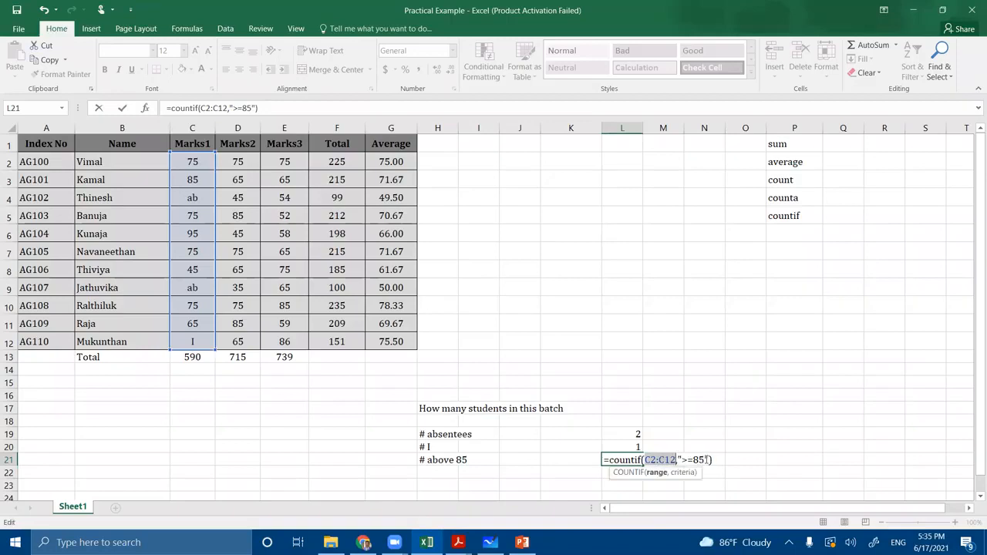
click(718, 459)
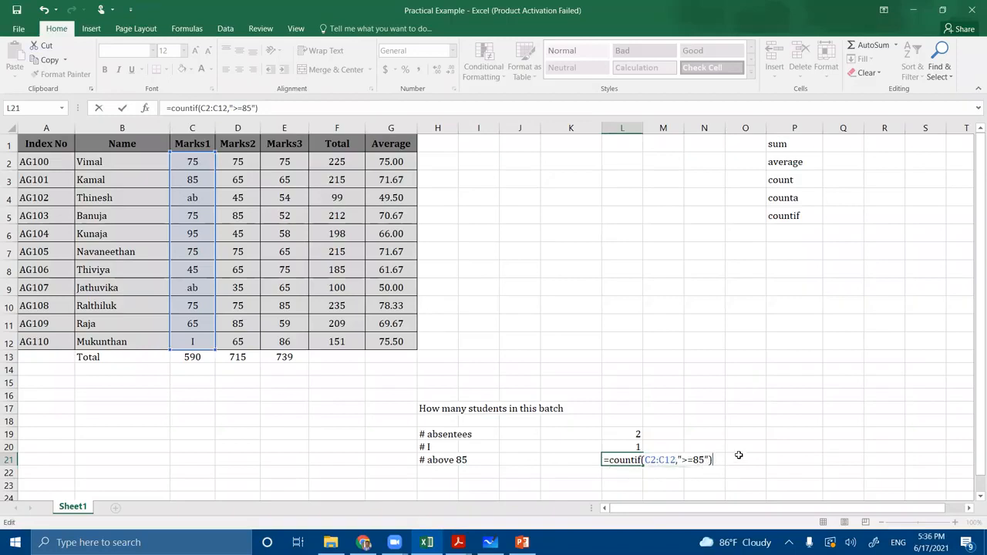
key(Return)
Check the L21 result against the Marks1 entries and change its COUNTIF criterion to ">=50".
click(640, 459)
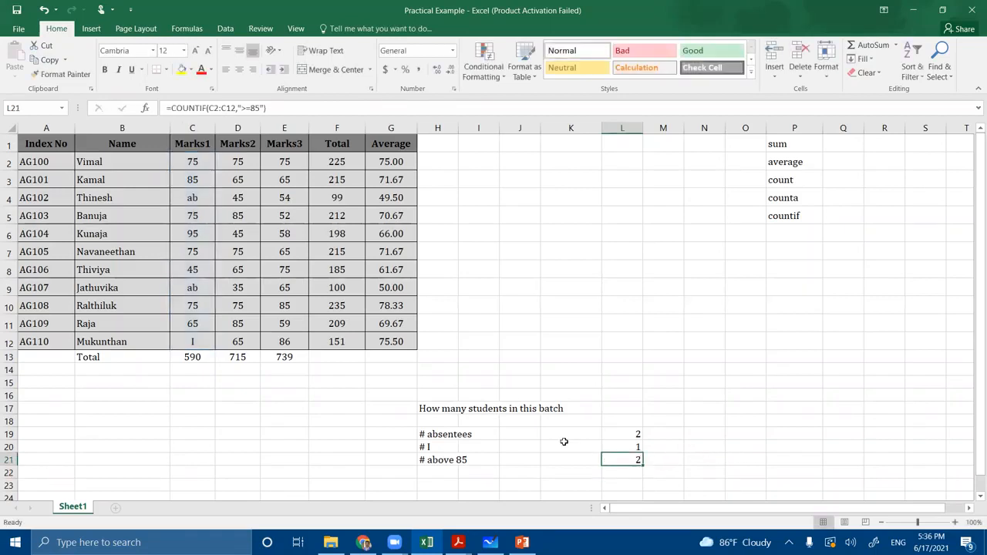
click(196, 179)
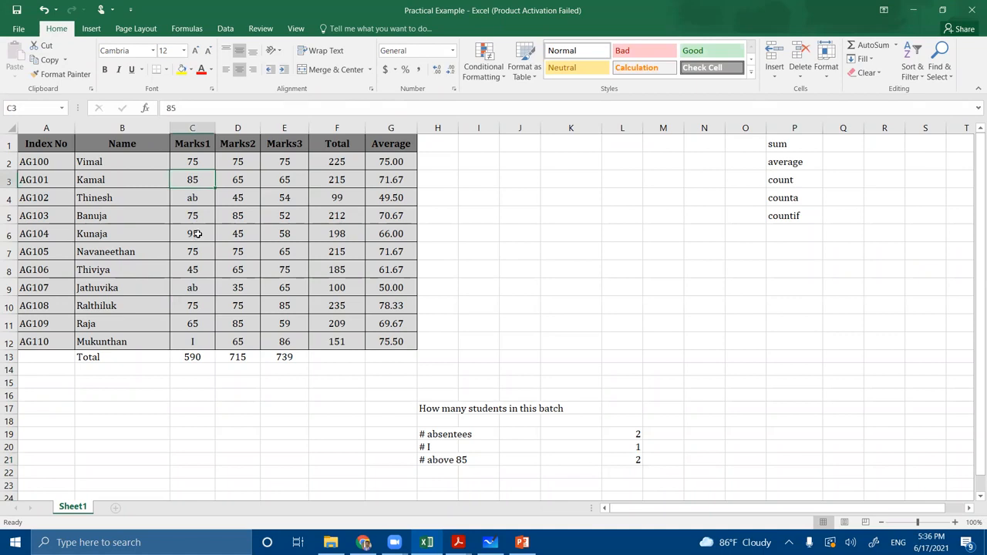
double_click(636, 460)
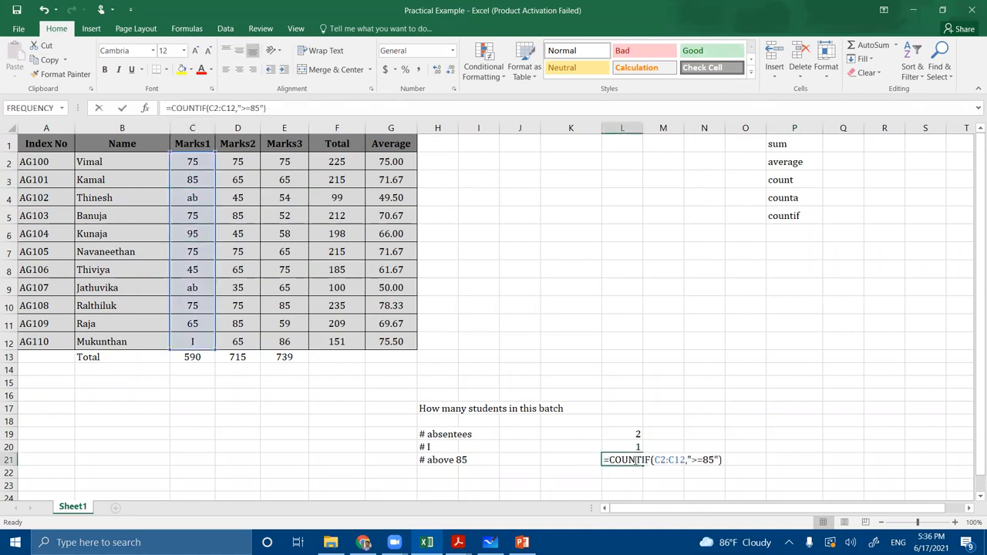
drag(702, 461, 716, 460)
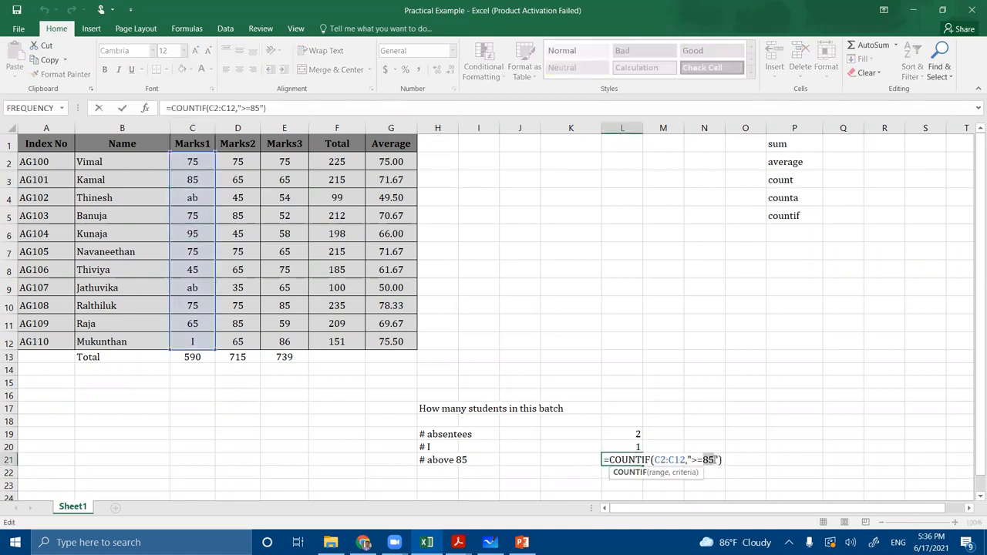
text(50)
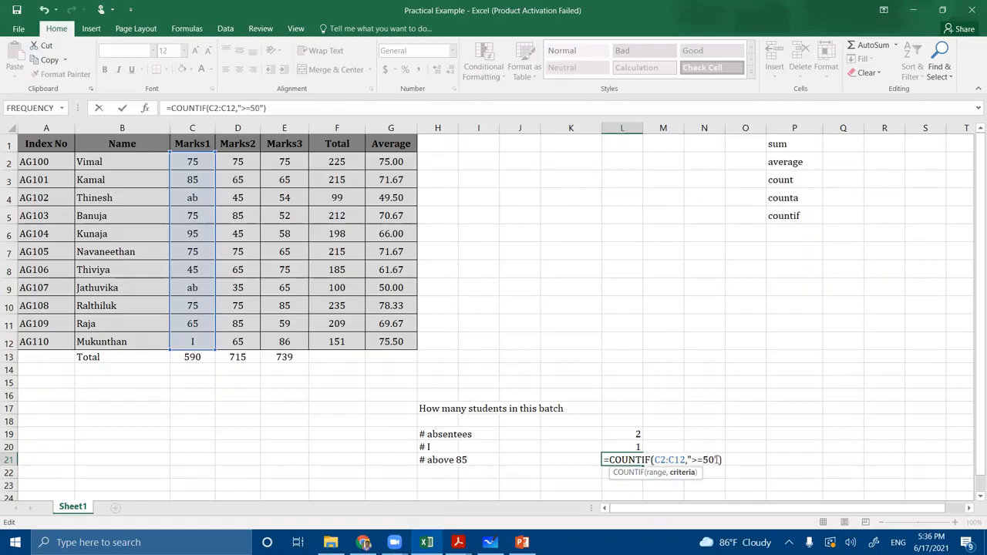
key(Return)
Check the L21 count against the individual Marks1 entries of 50 or more and review its COUNTIF formula.
click(626, 460)
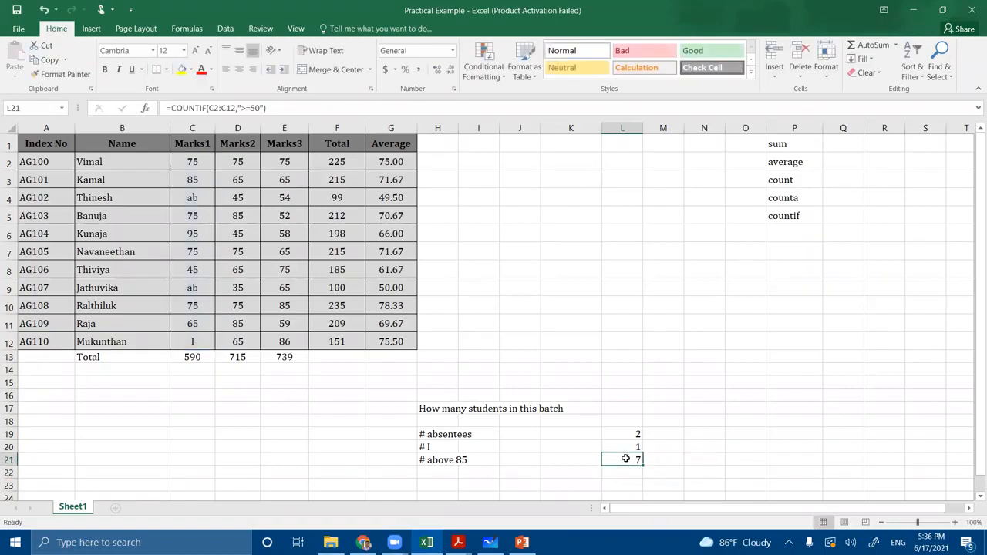
click(192, 163)
click(193, 178)
click(195, 215)
click(194, 232)
click(195, 250)
click(202, 309)
click(200, 323)
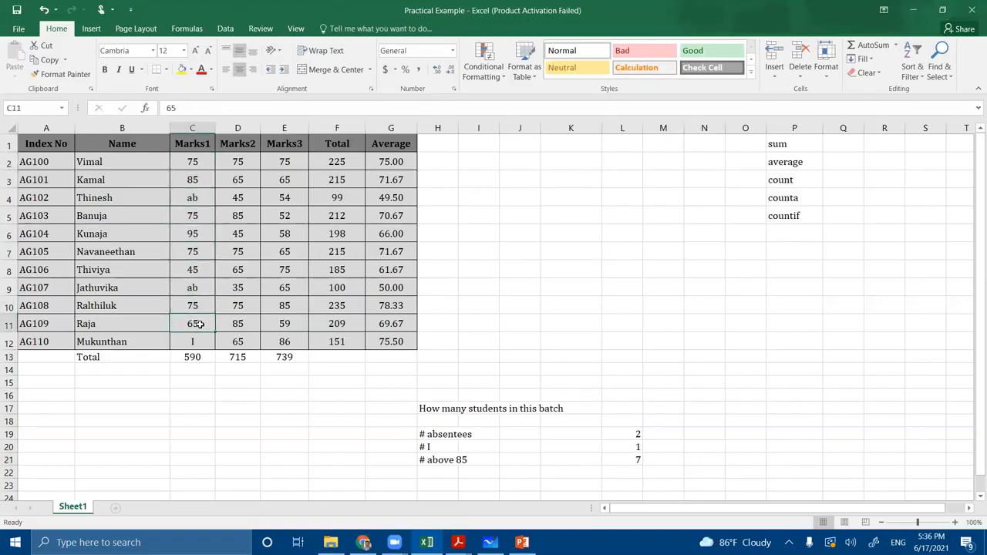
double_click(619, 459)
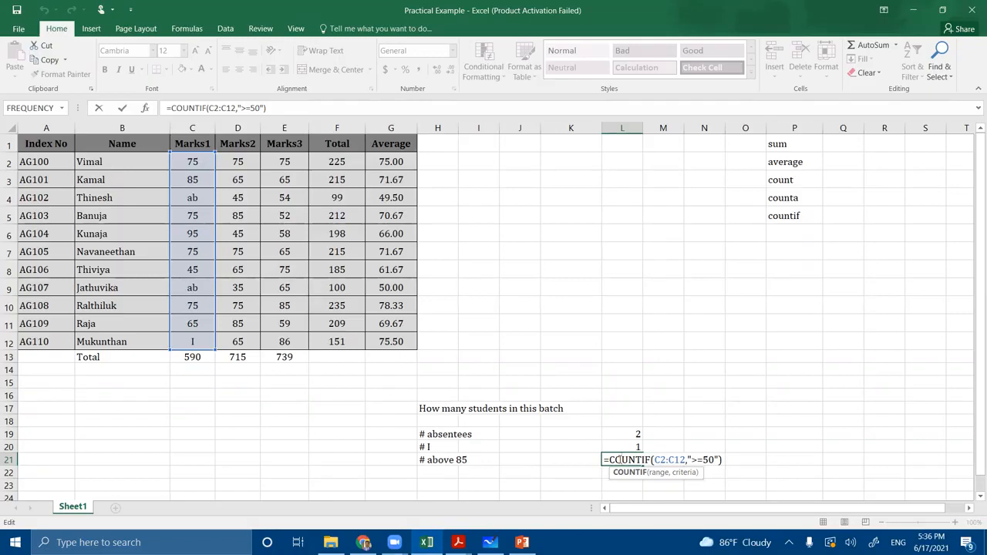
key(Return)
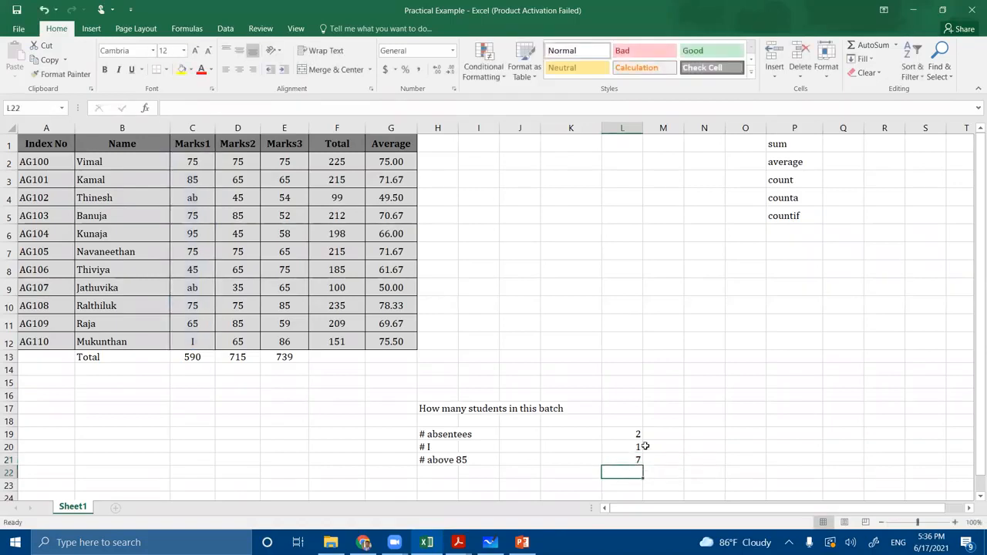
Add "sumif" to the function list in P6.
click(791, 232)
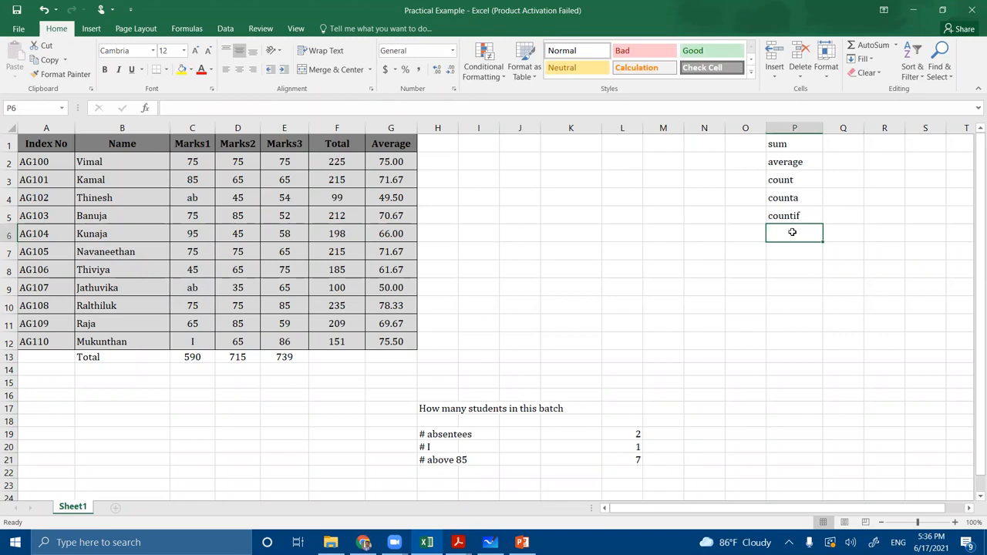
text(sum)
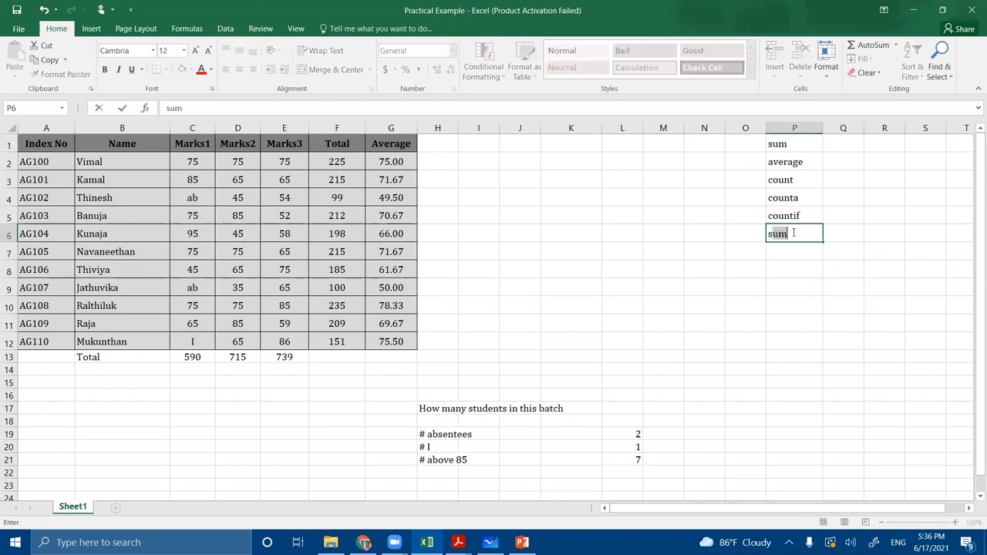
text(if)
Insert a new column between Name and Marks1 and title it "Grant" in C1.
click(195, 128)
right_click(200, 129)
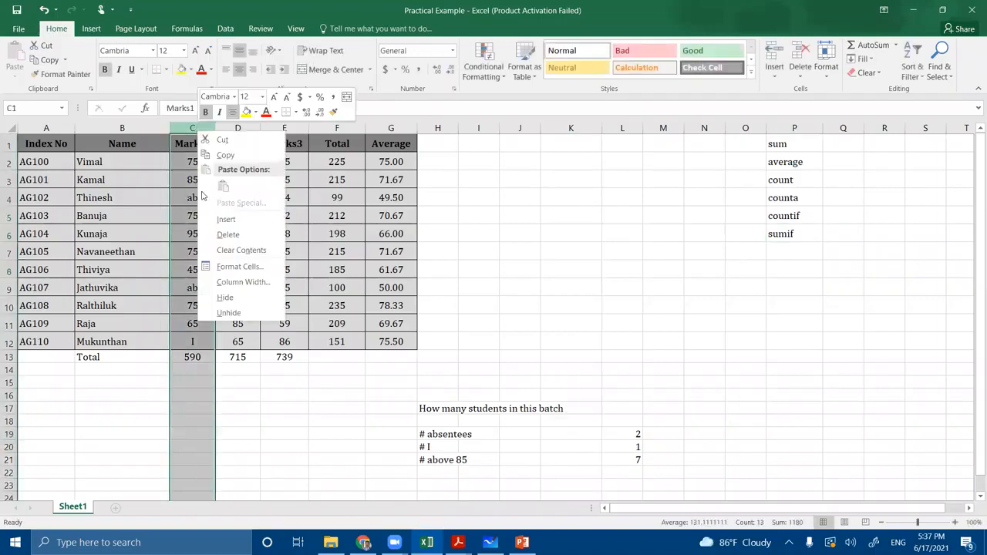
click(219, 221)
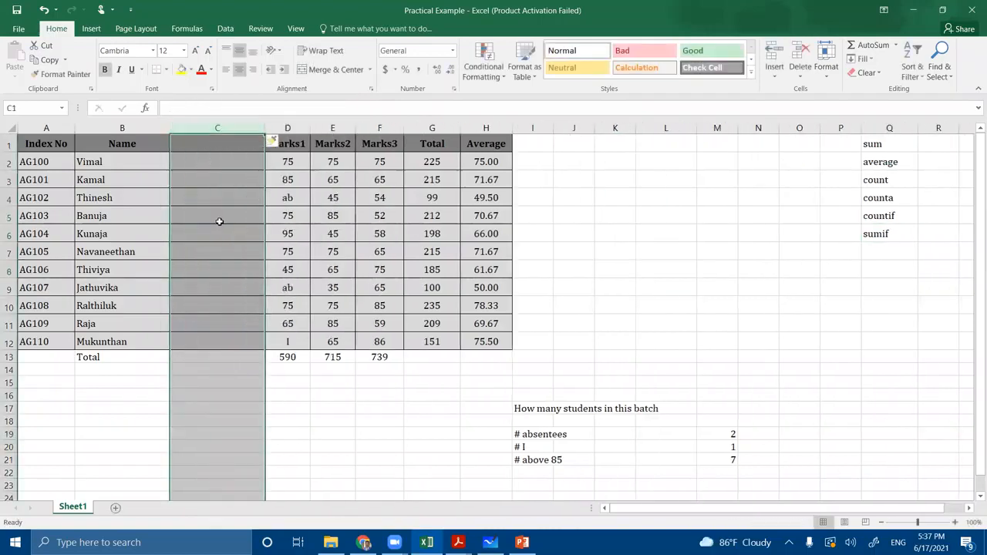
click(202, 165)
click(214, 144)
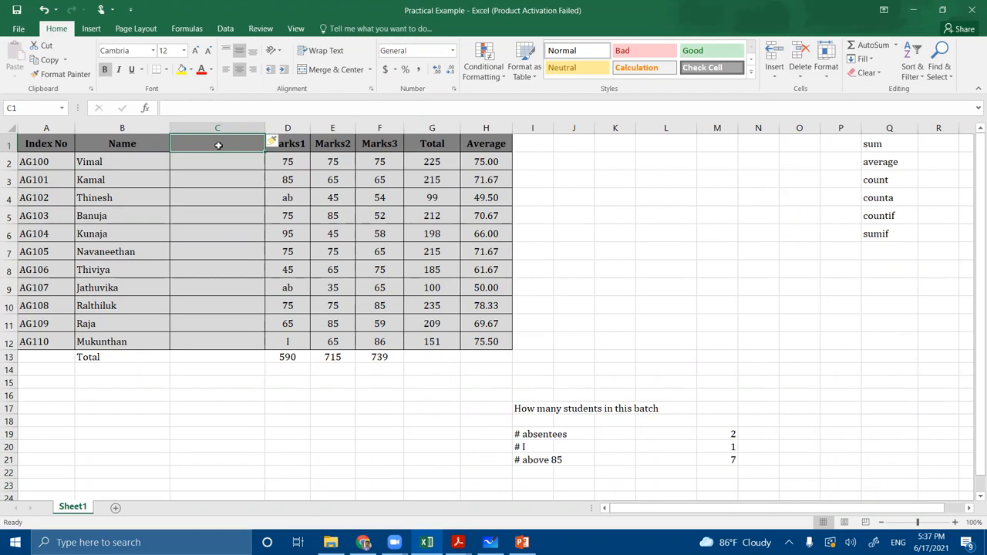
text(G)
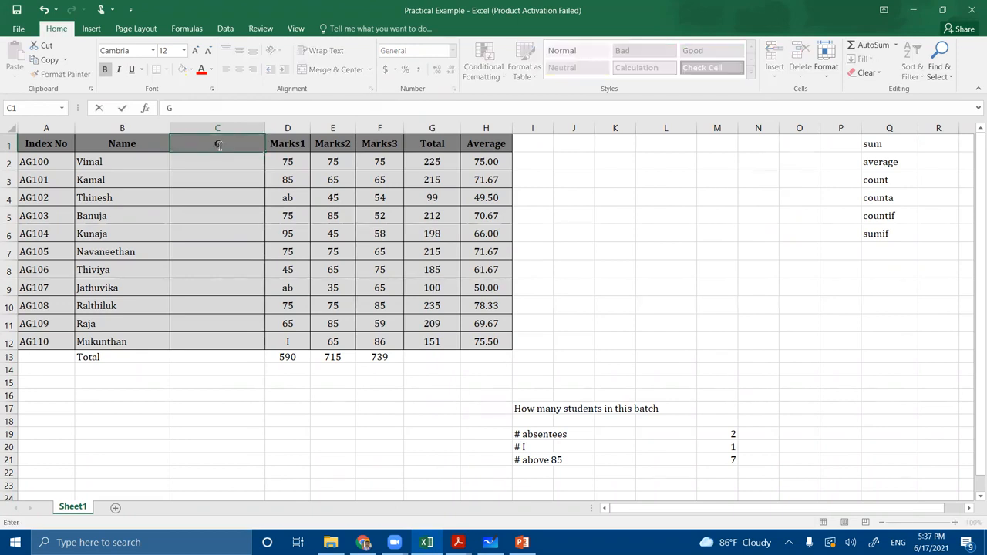
text(rant)
Fill the Grant cells C2 to C7 with 8500, 4500, 6500, 4500, 5000 and 5200.
click(238, 162)
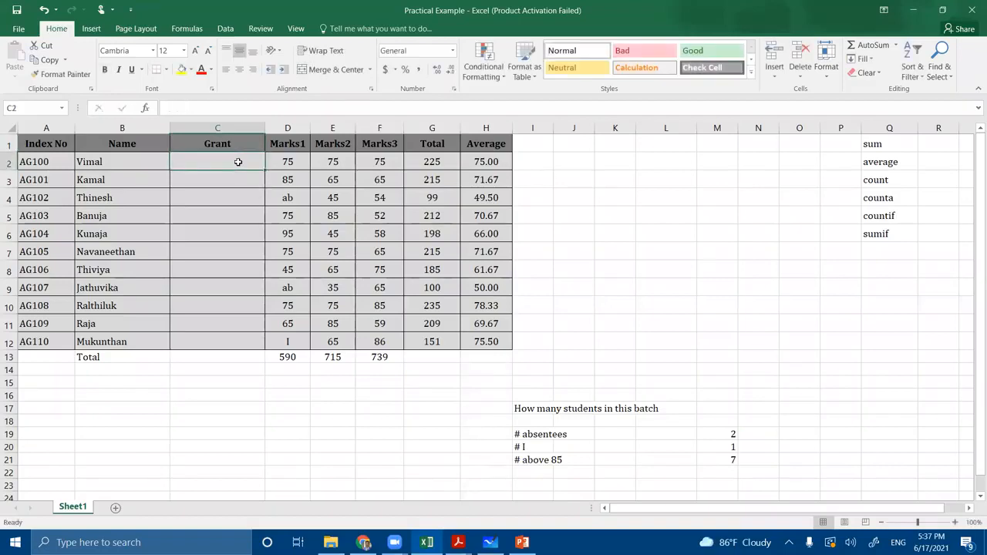
text(8500)
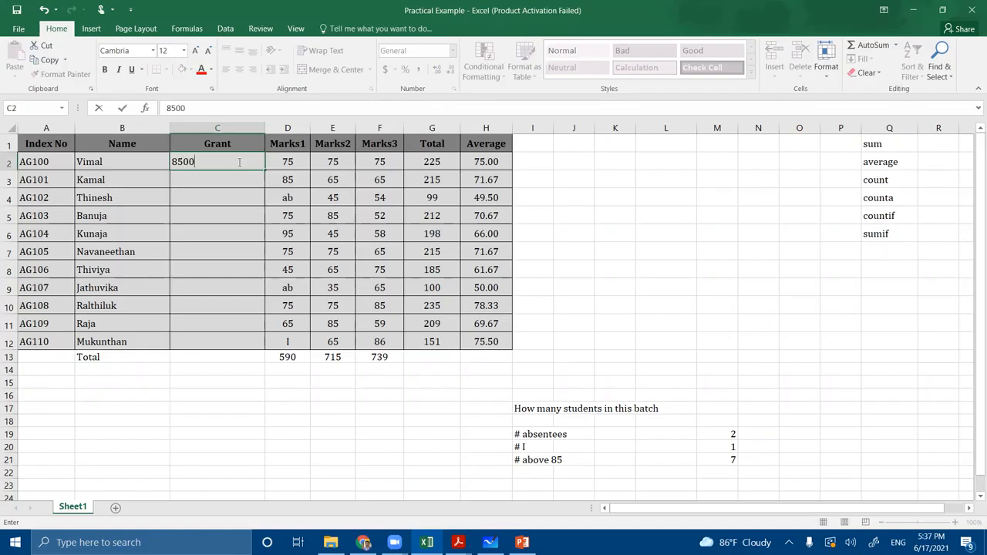
key(Return)
text(4500)
key(Return)
text(6500)
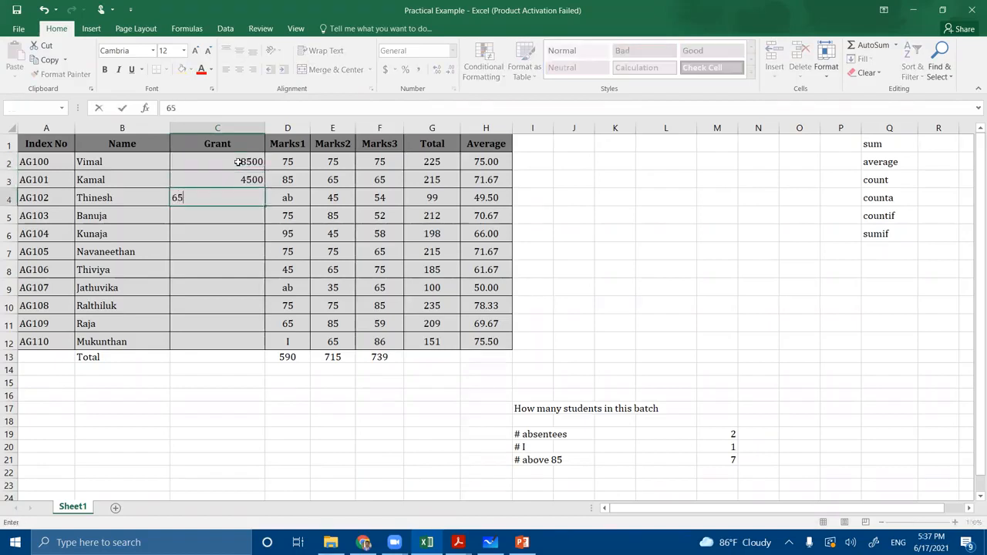
key(Return)
text(4500)
key(Return)
text(5000)
key(Return)
text(5200)
key(ctrl+Return)
key(Return)
Fill the Grant cells C8 to C12 with 4200, 6500, 8500, 7500 and 6500 and review the completed range.
text(4200)
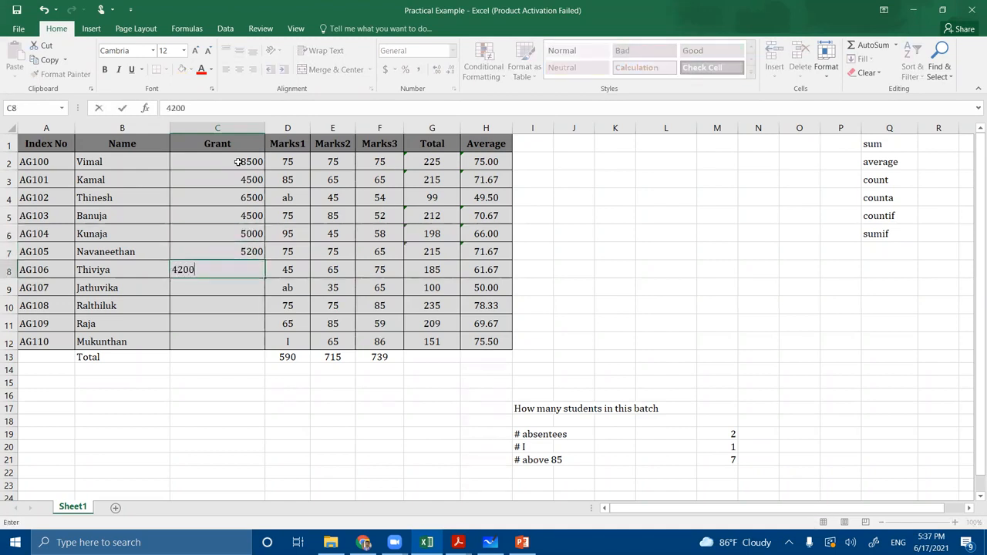
key(Return)
text(6500)
key(Return)
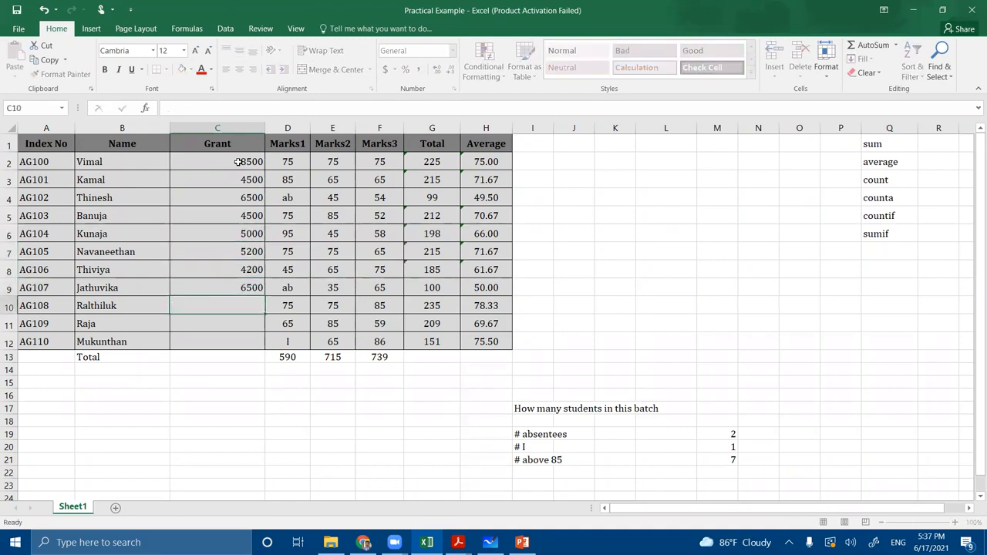
text(8500)
key(Return)
text(7500)
key(Return)
text(6500)
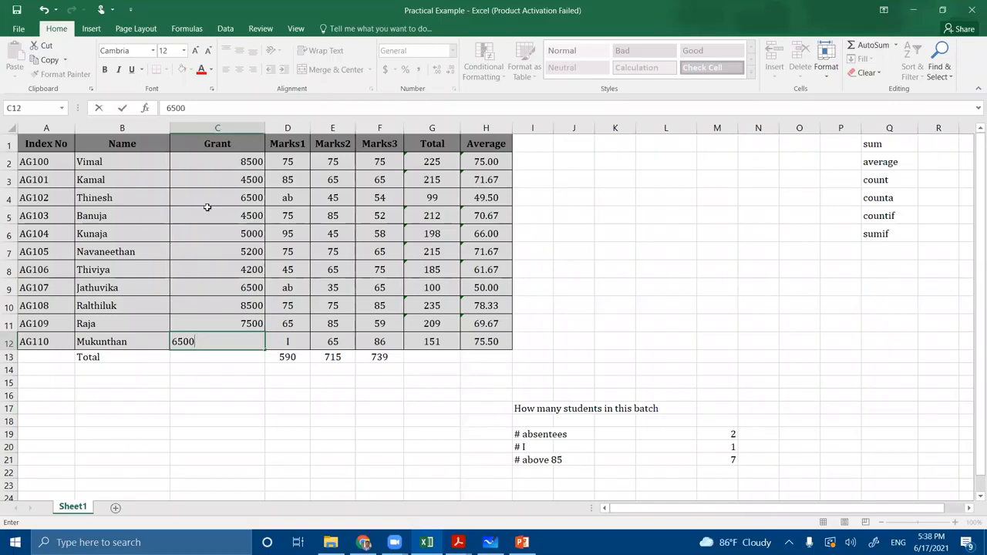
click(285, 438)
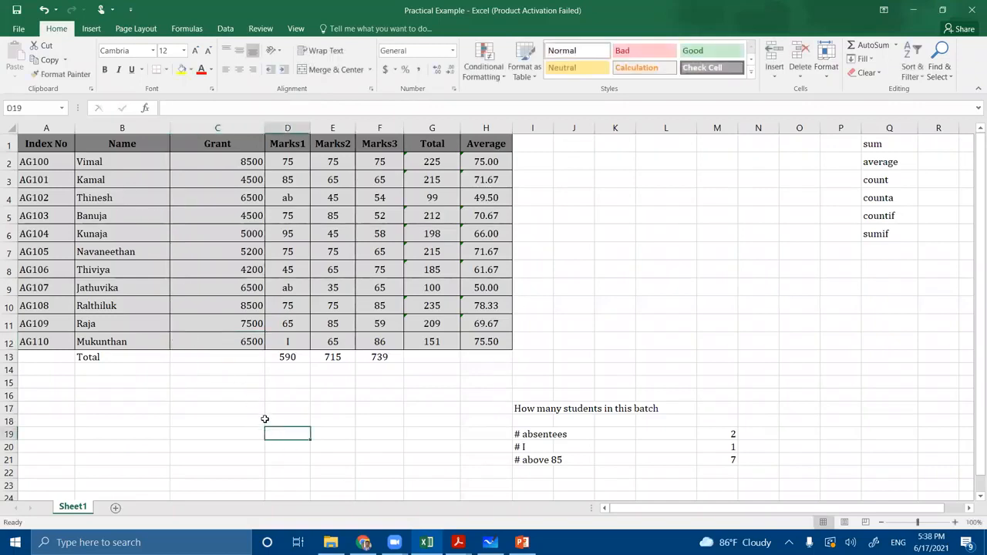
drag(231, 161, 223, 342)
click(330, 410)
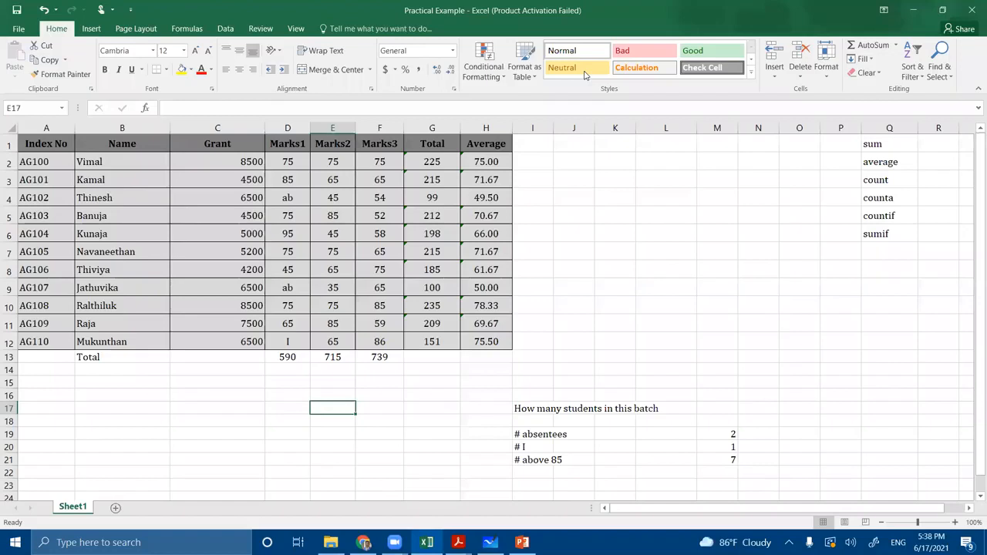
Apply the comma number style with two decimals to the Grant values in C2 to C12.
drag(232, 165, 209, 339)
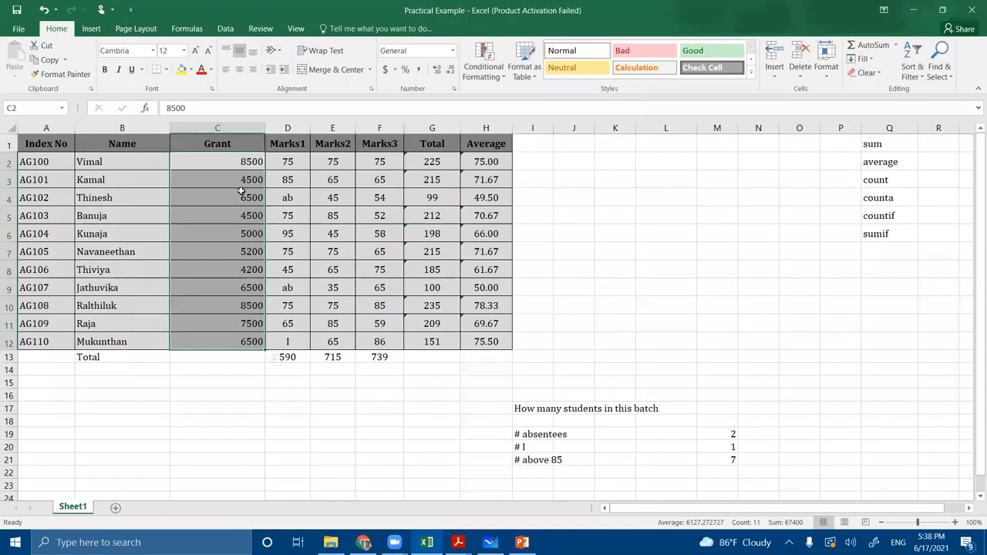
click(420, 71)
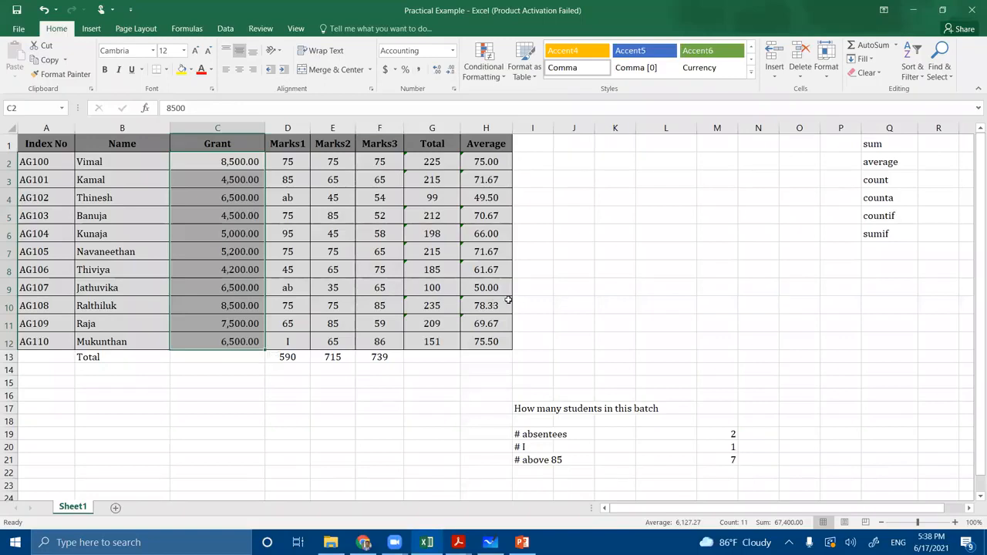
click(572, 264)
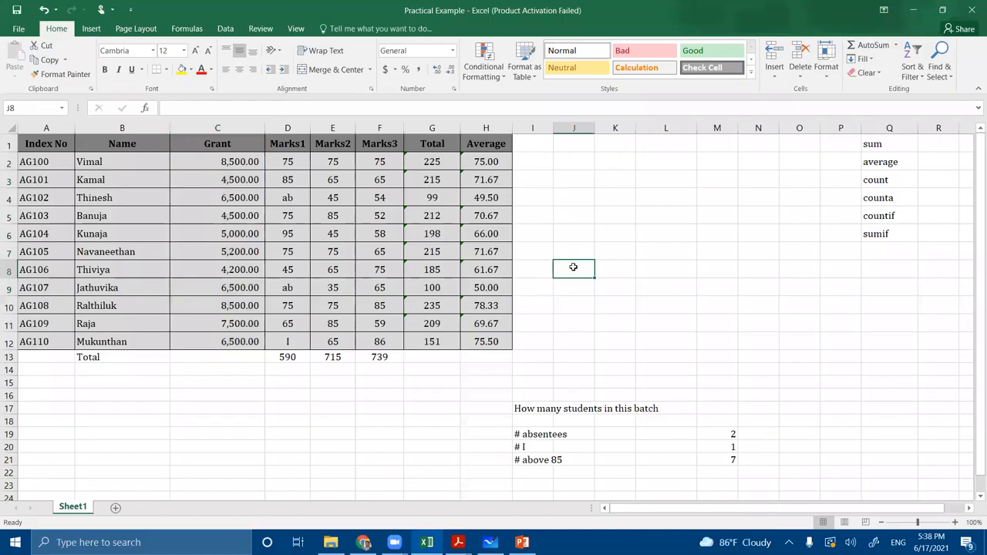
Enter the label "Total sum of grant for marks1 above 65" in B19.
click(146, 434)
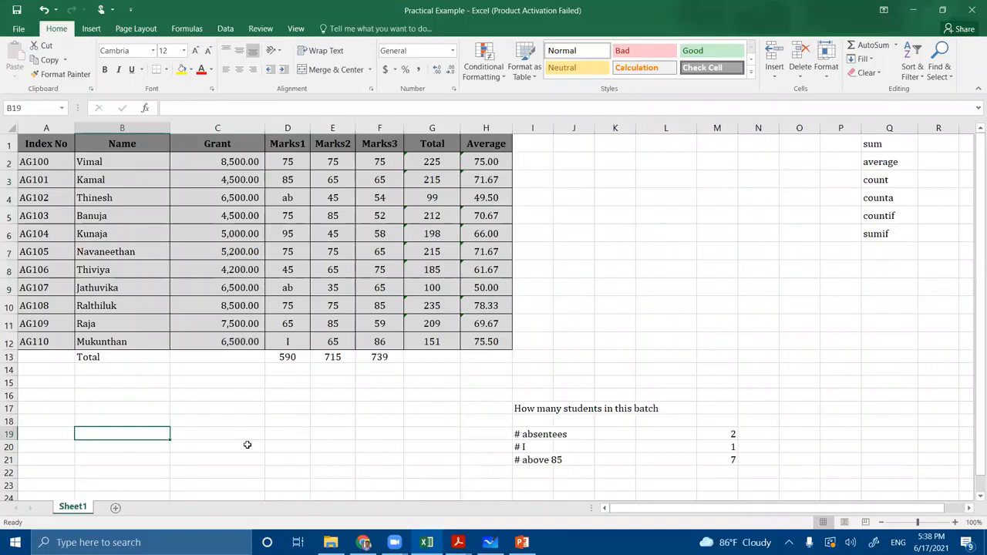
text(Total sum of)
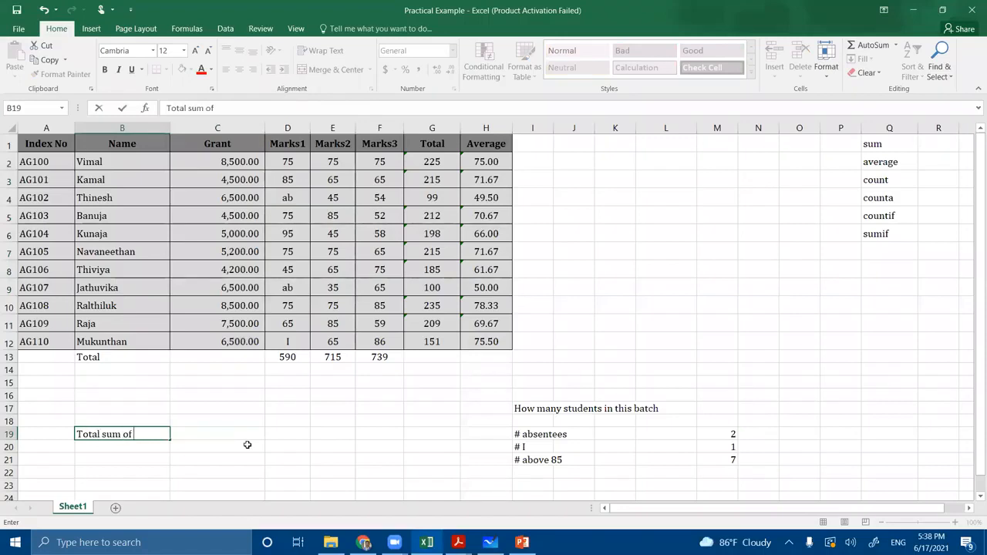
text( grant for markse)
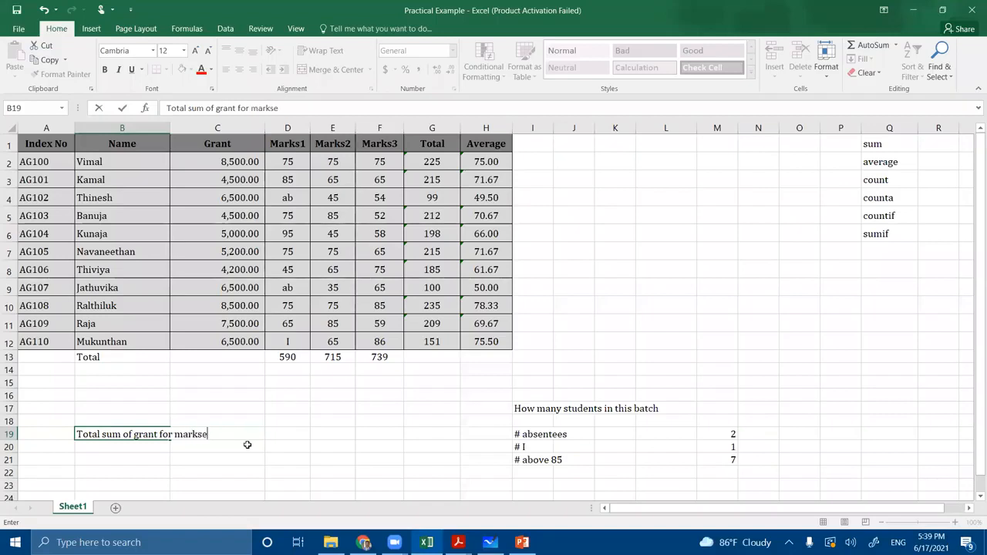
key(BackSpace)
key(BackSpace)
text(1 above 60)
key(BackSpace)
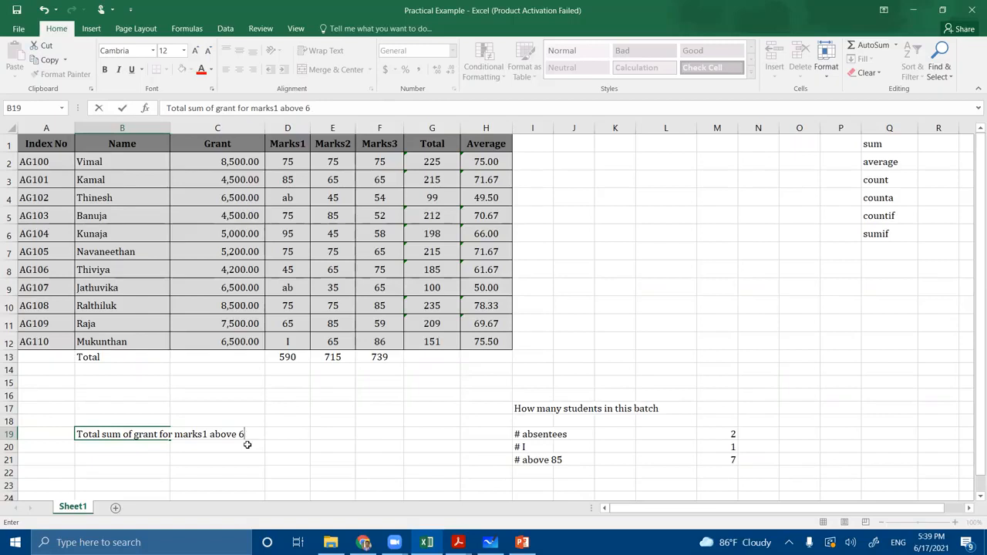
text(5)
click(303, 434)
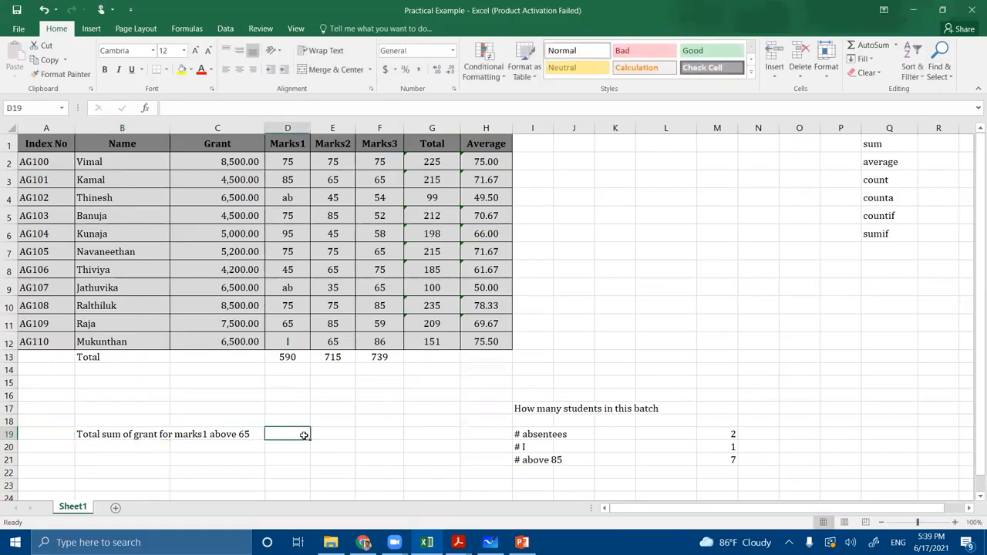
Enter =SUMIF(D2:D12,">=65",C2:C12) in D19 to total the grants of students with Marks1 of at least 65.
click(323, 443)
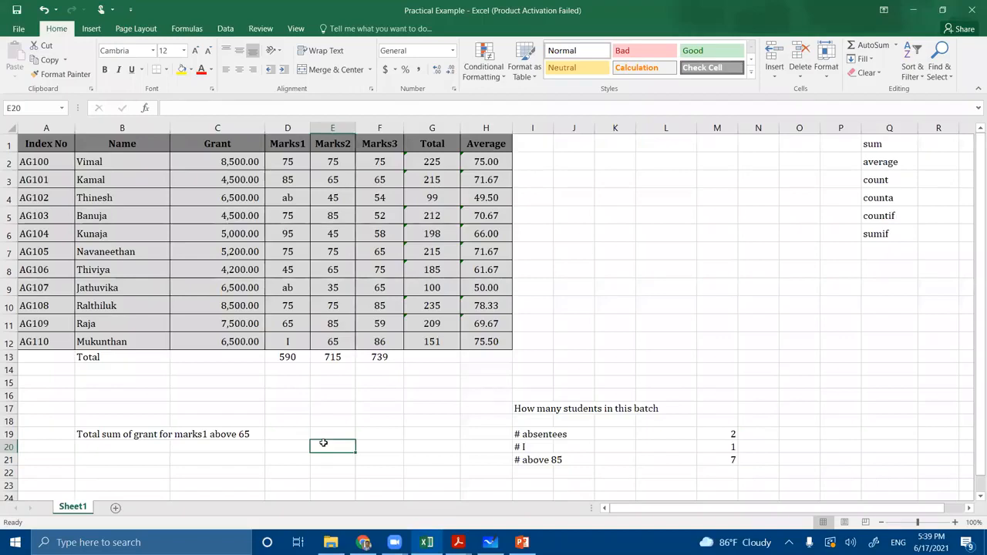
click(289, 434)
text(=)
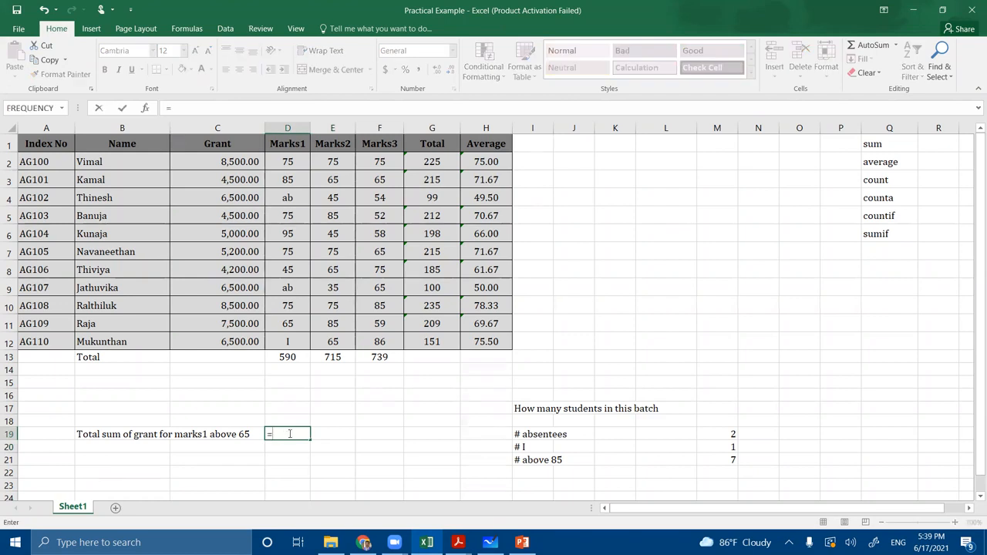
text(sum)
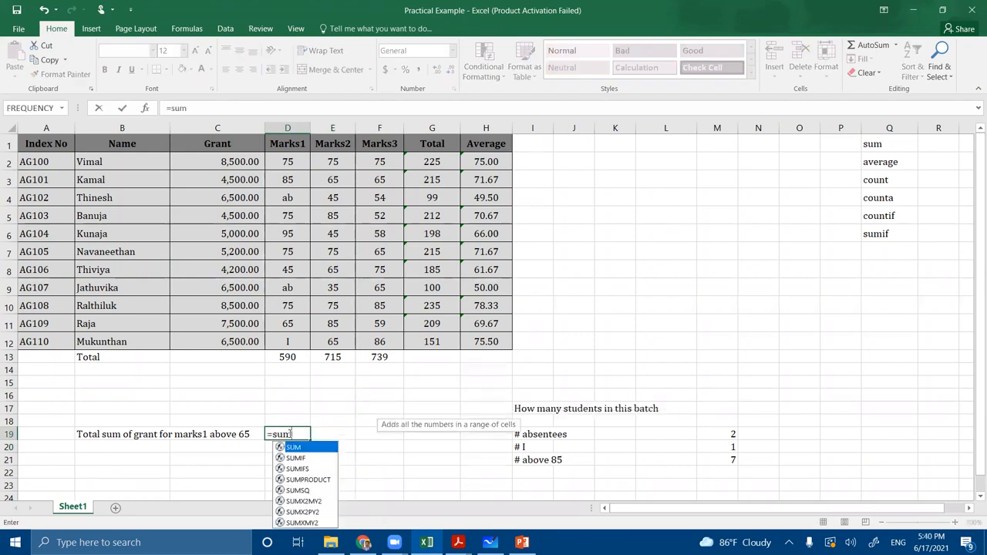
text(if)
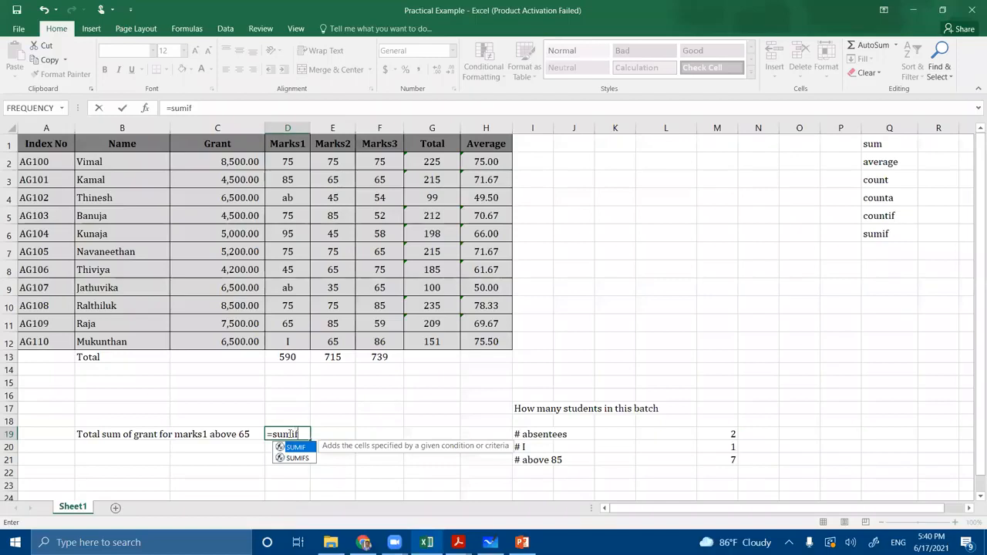
text(()
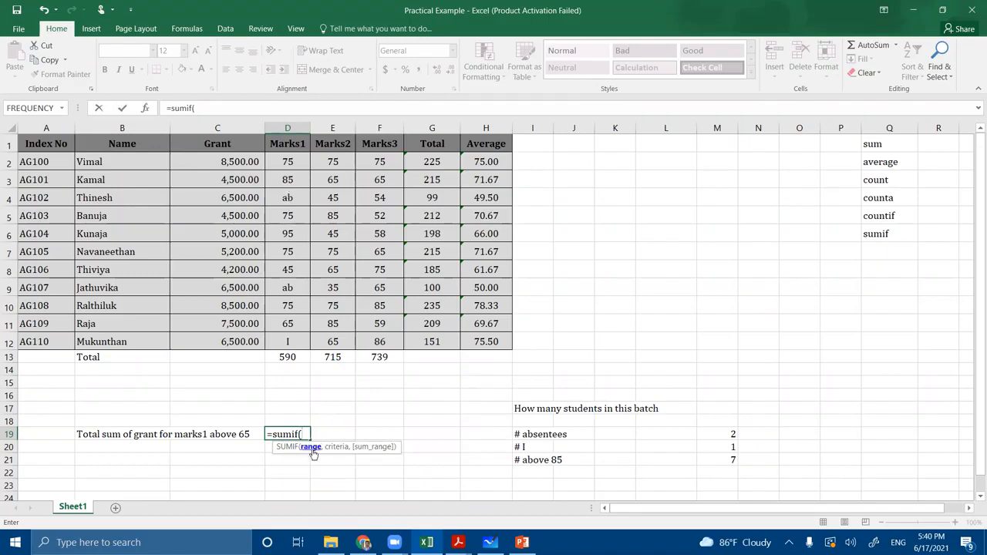
drag(286, 161, 288, 339)
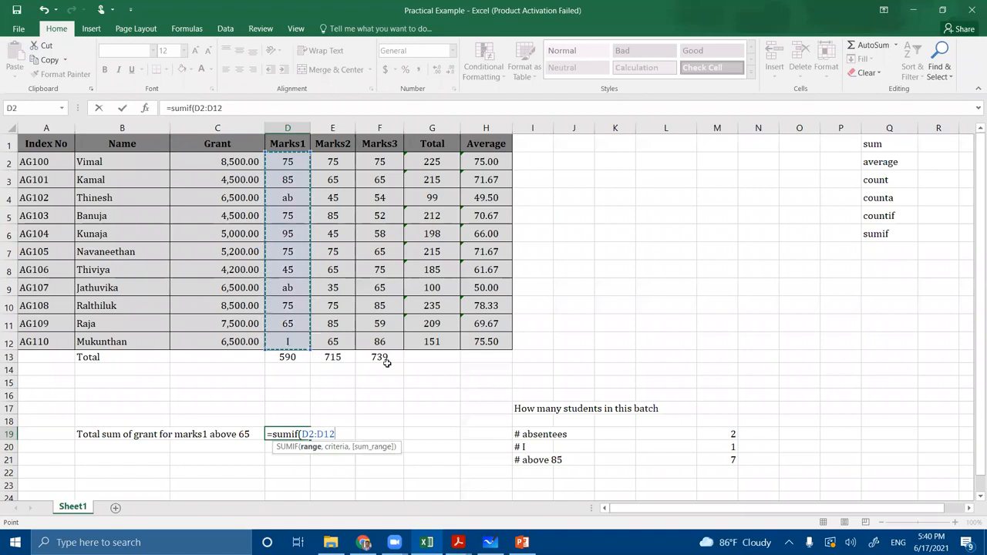
text(,)
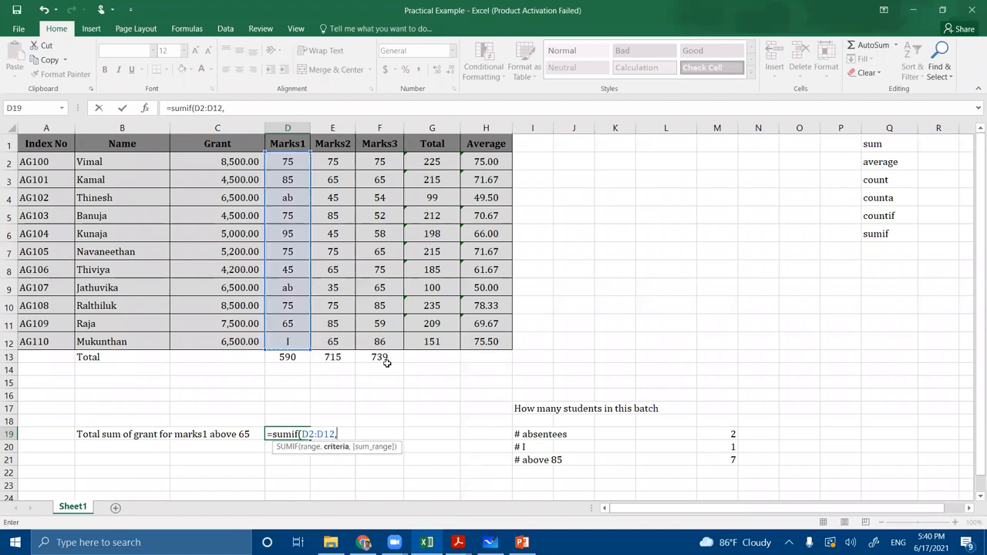
text(">=65",)
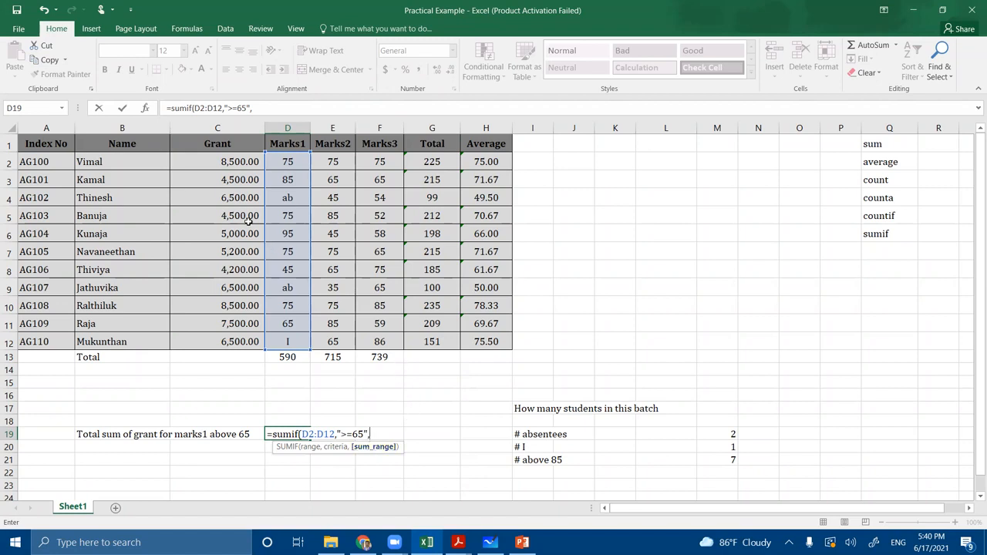
drag(229, 160, 224, 341)
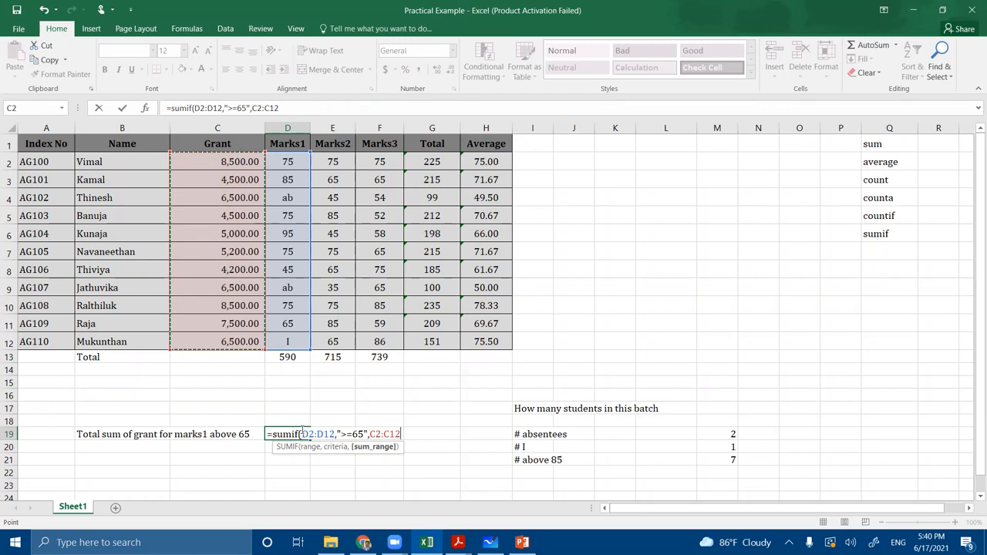
drag(302, 434, 334, 434)
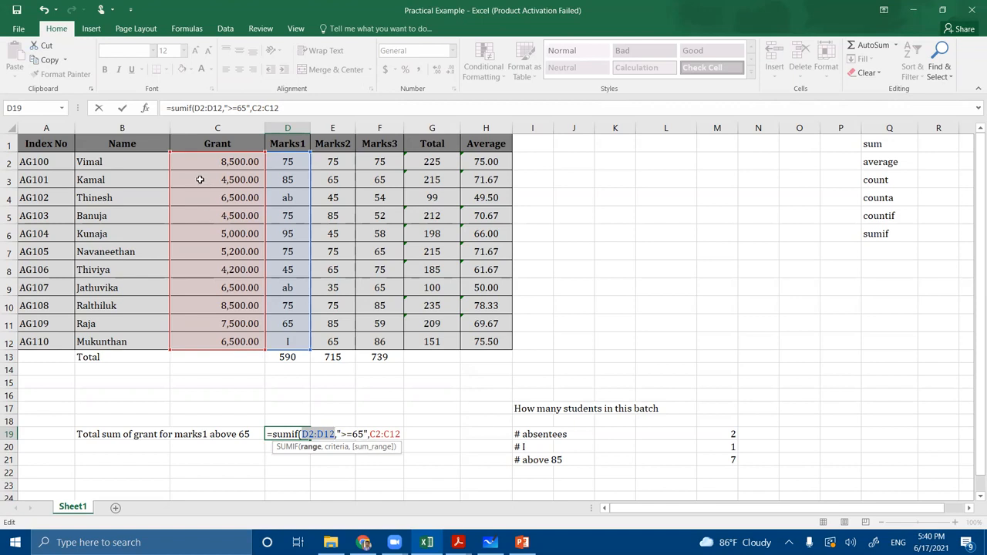
click(399, 434)
text())
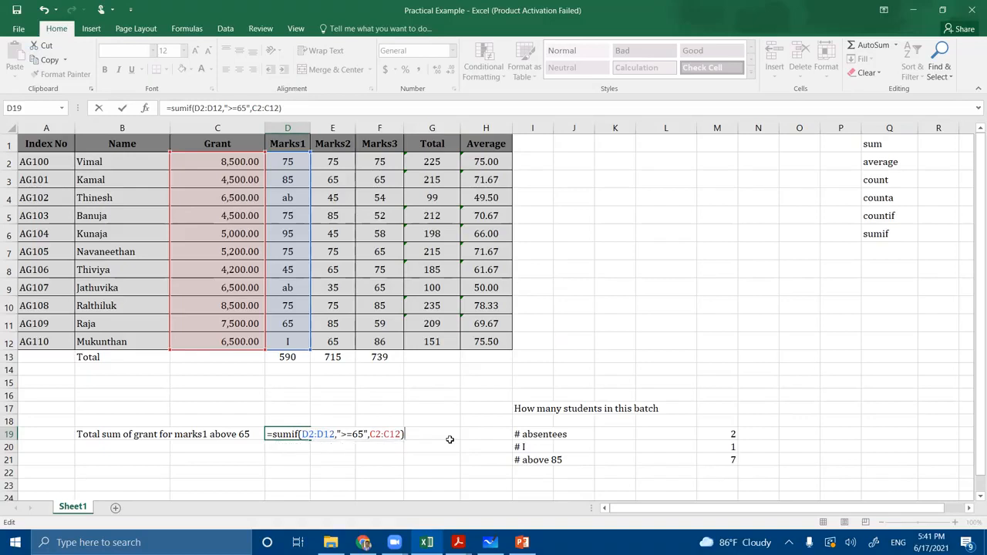
key(Return)
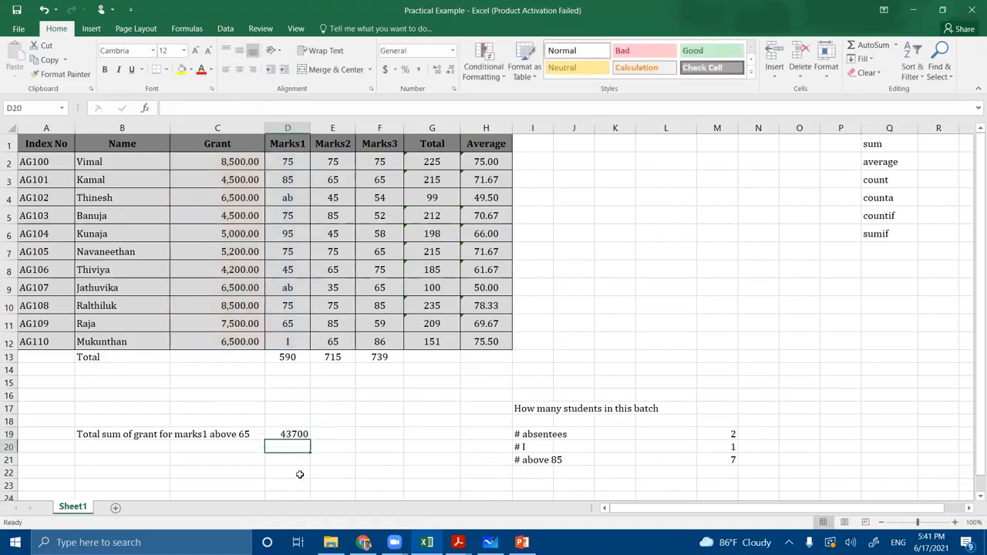
Check the SUMIF formula in D19 against each Grant value whose Marks1 is 65 or more.
click(285, 434)
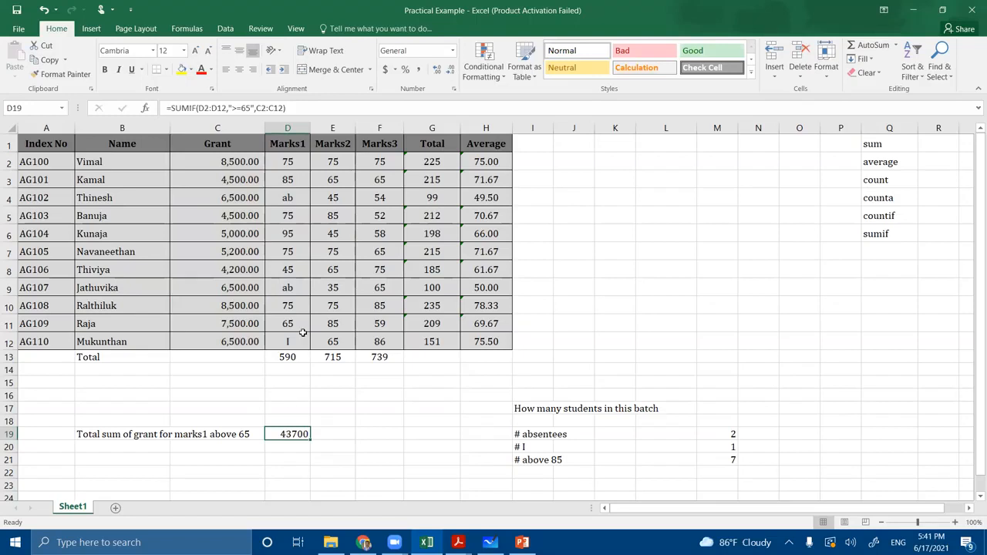
click(247, 162)
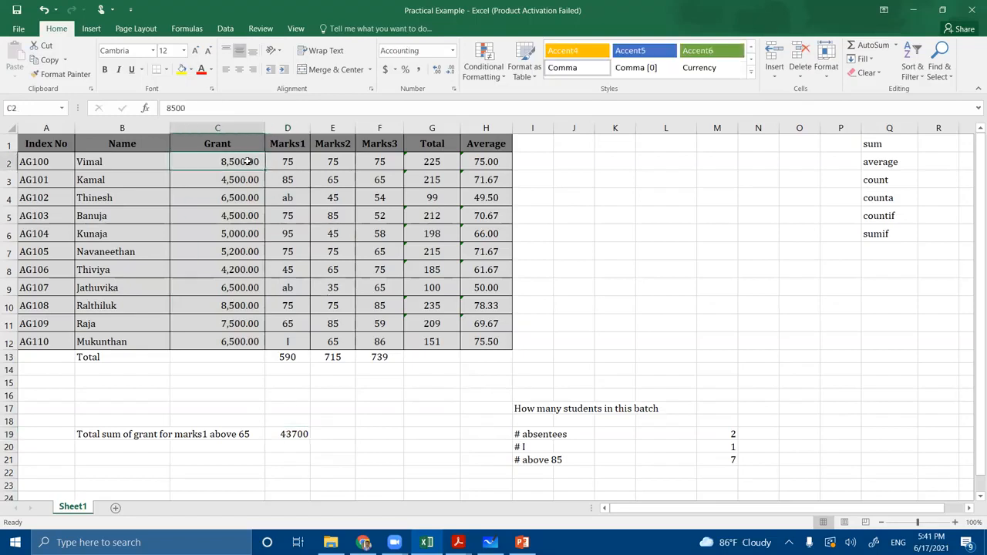
click(245, 178)
click(240, 216)
click(241, 233)
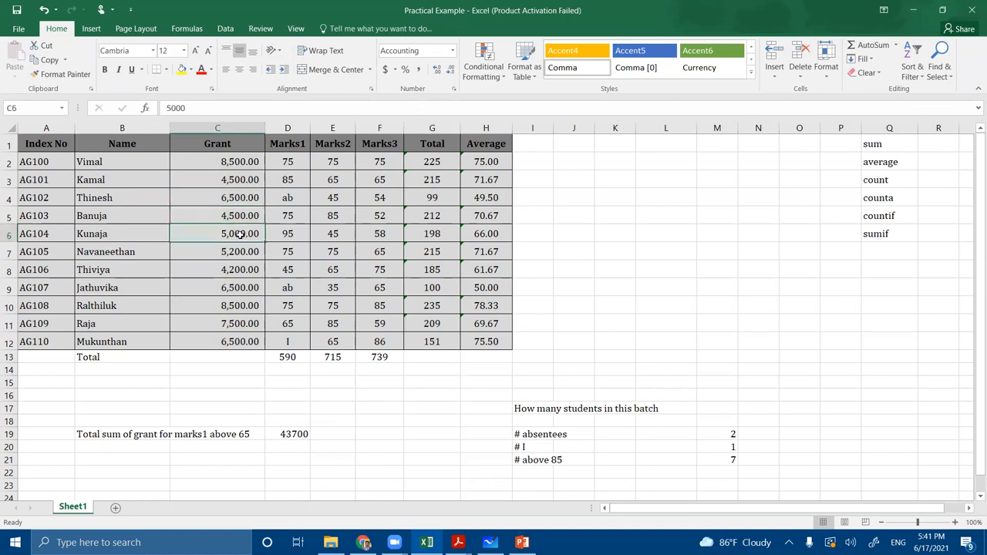
click(235, 250)
click(235, 306)
click(239, 323)
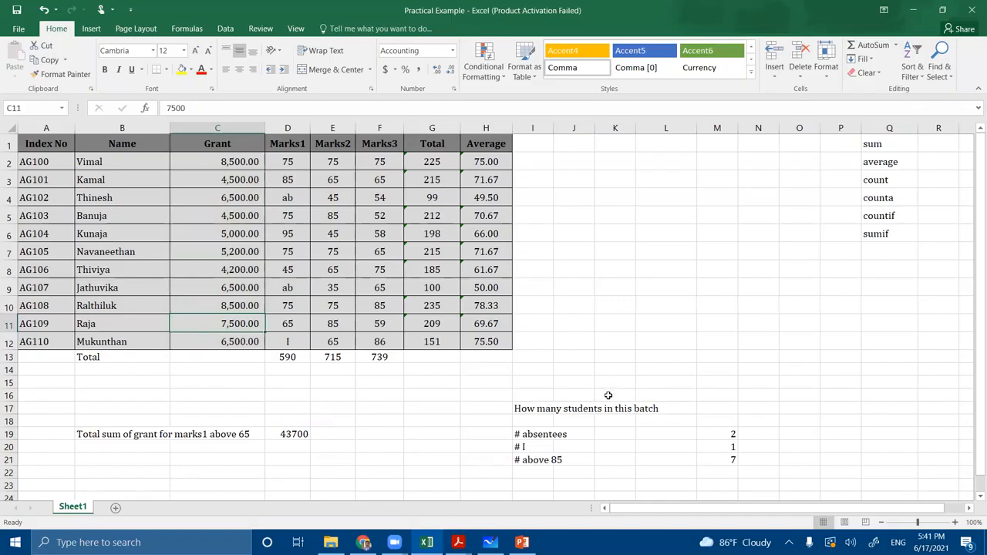
Add a sum of the Grant values C2 to C12 in the Total row at C13.
click(245, 360)
drag(247, 162, 251, 339)
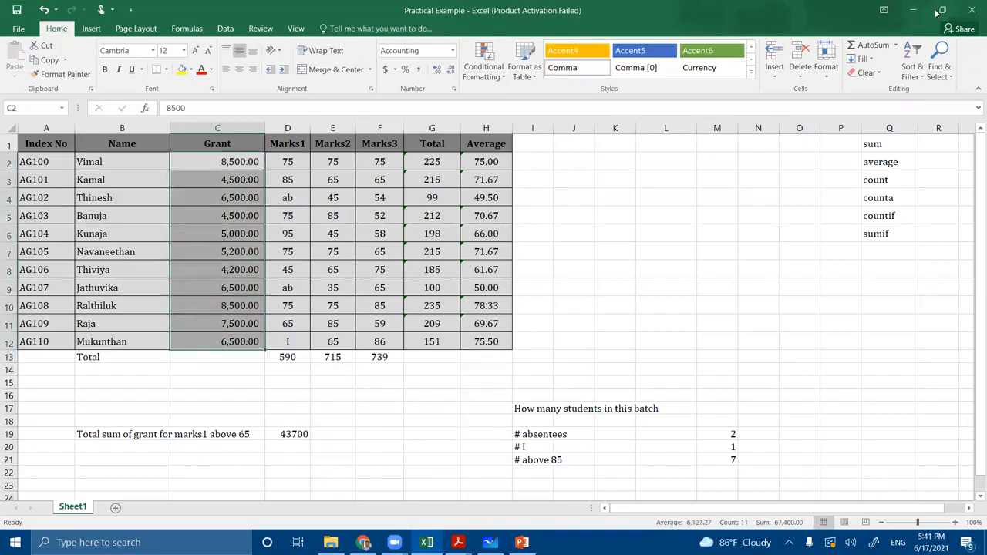
click(868, 45)
click(712, 260)
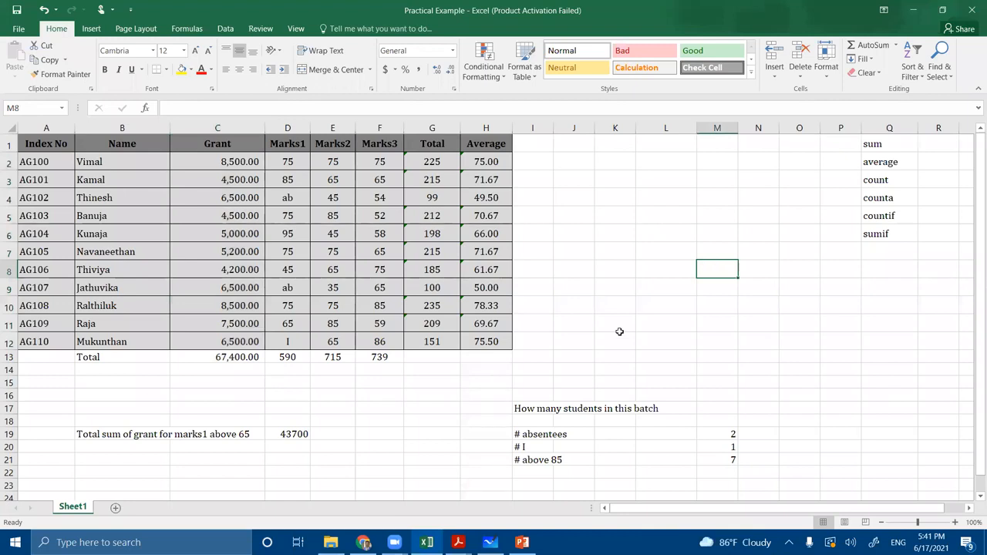
Review the criteria range, condition and sum range of the SUMIF formula in D19.
click(284, 432)
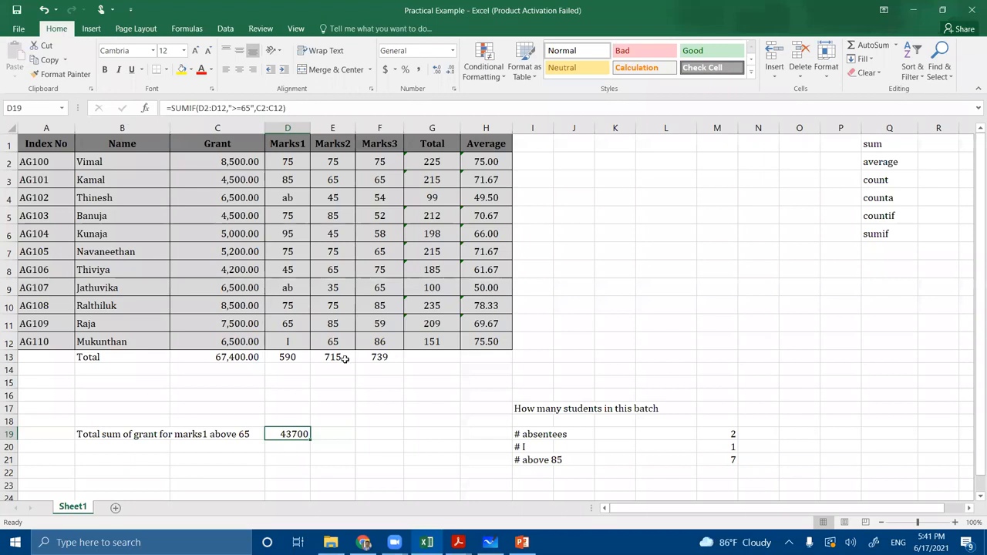
click(379, 405)
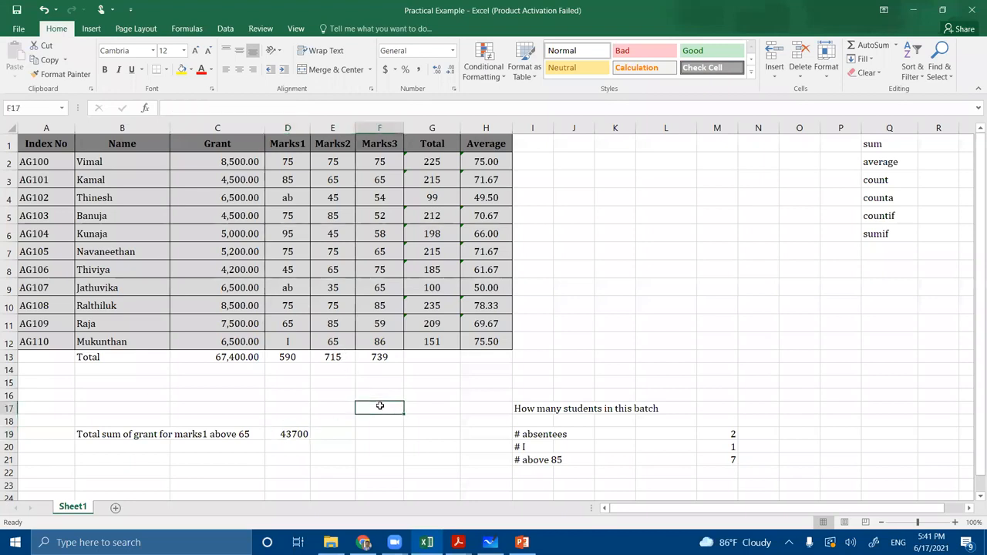
double_click(304, 434)
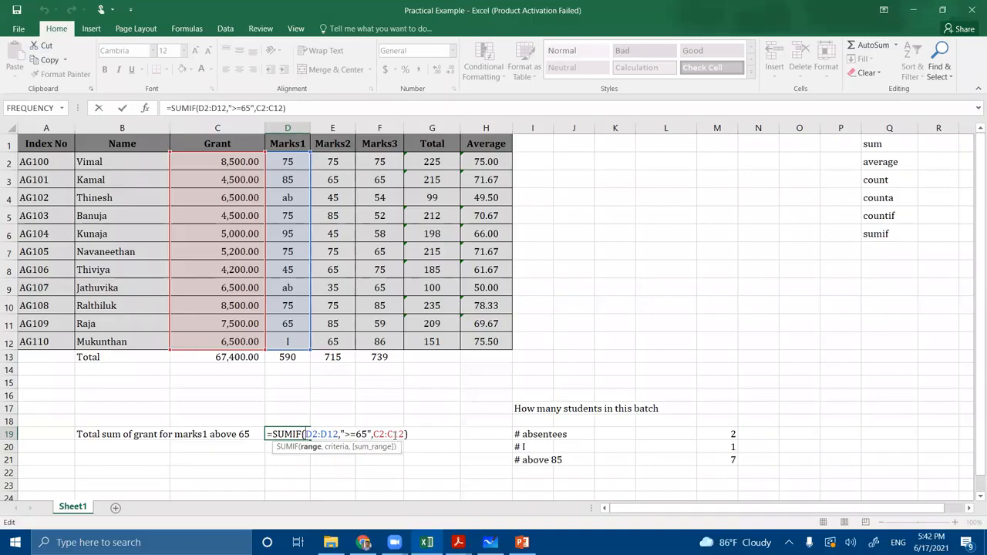
key(Return)
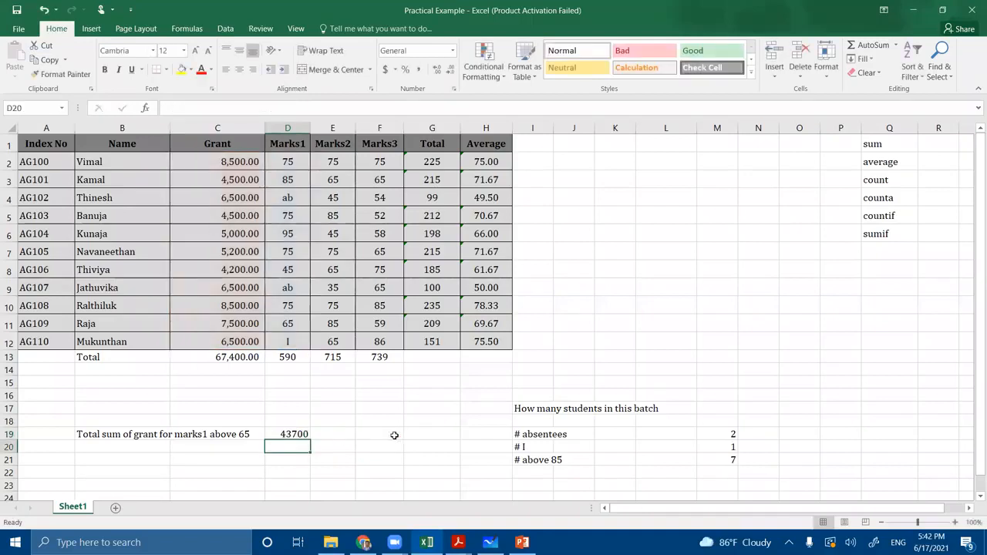
Add "averageif" to the function list in Q7.
click(882, 252)
text(=)
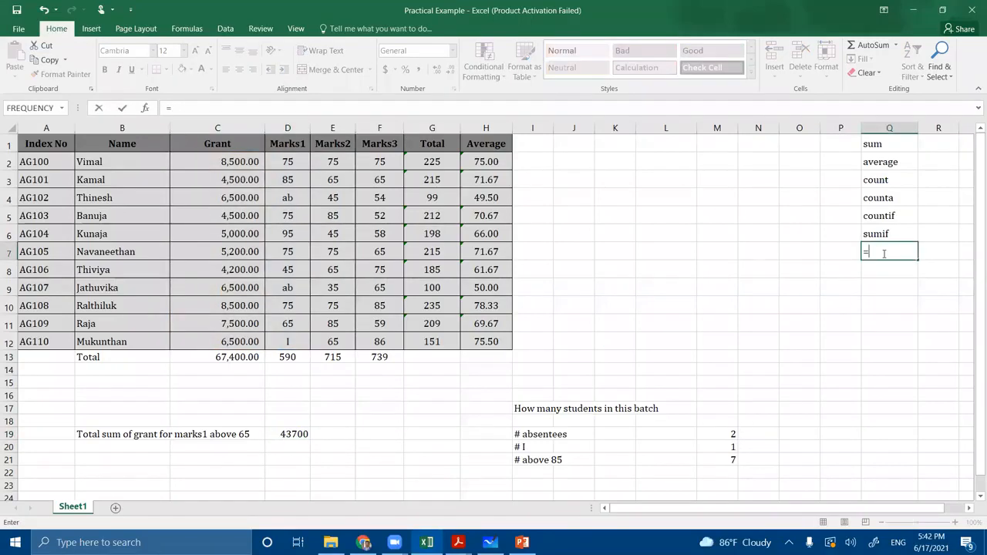
key(BackSpace)
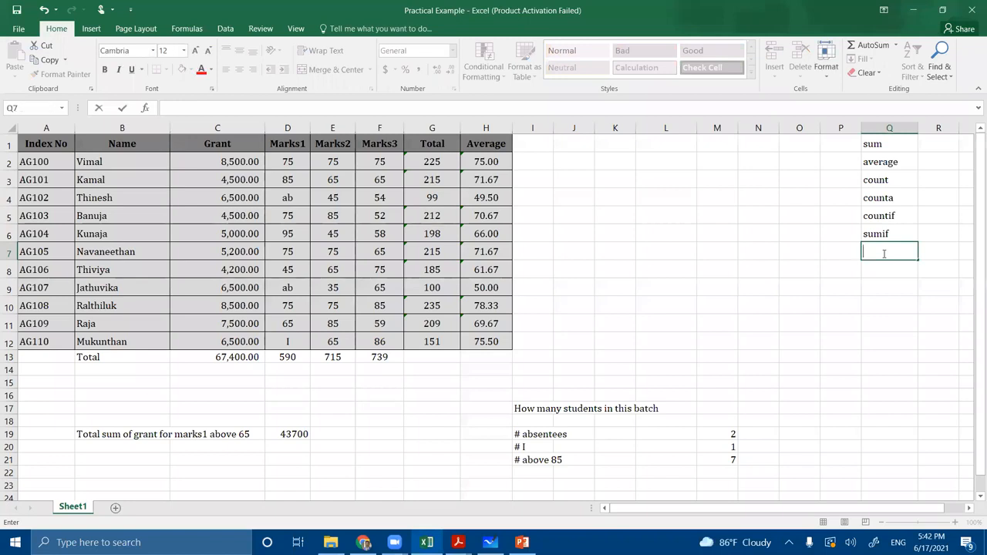
text(averag)
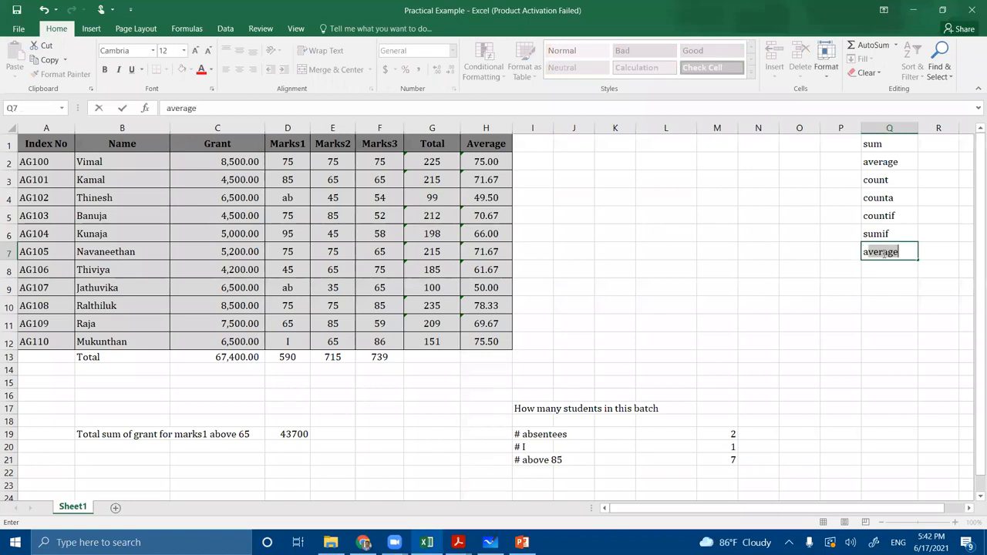
text(eif)
Enter an AVERAGEIF formula in D20 that averages Grant C2:C12 where Marks1 D2:D12 meets the criterion ">=65".
click(280, 448)
text(=)
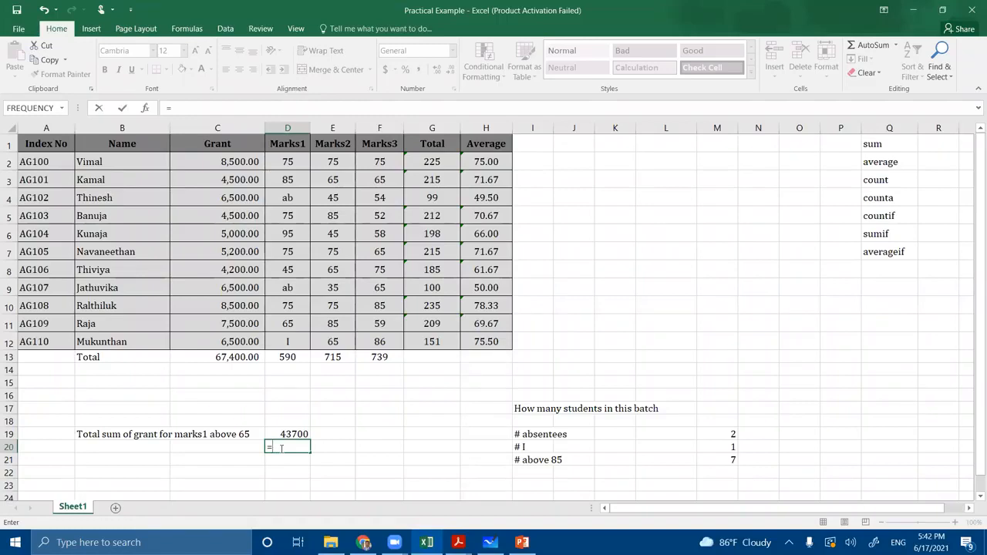
text(av)
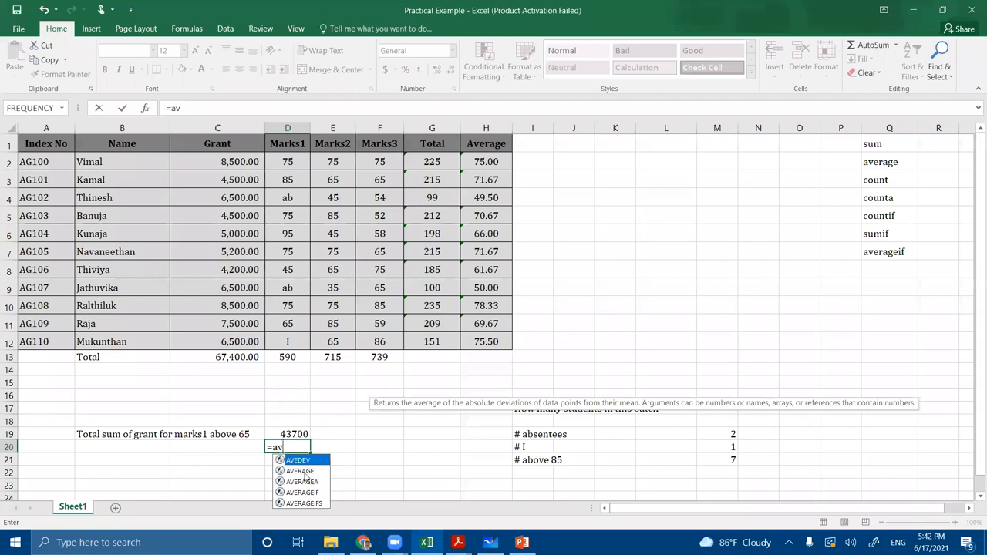
click(306, 493)
double_click(306, 493)
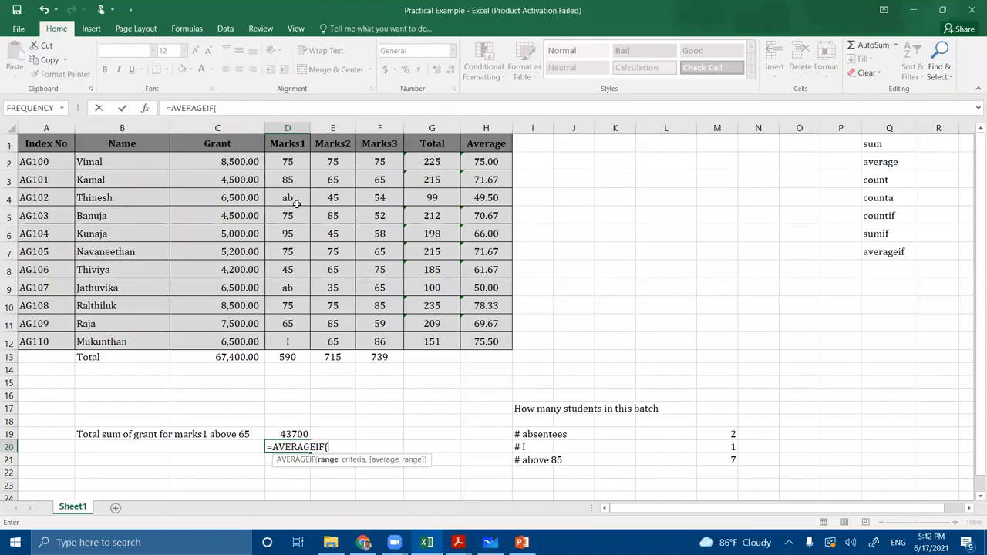
drag(291, 162, 289, 343)
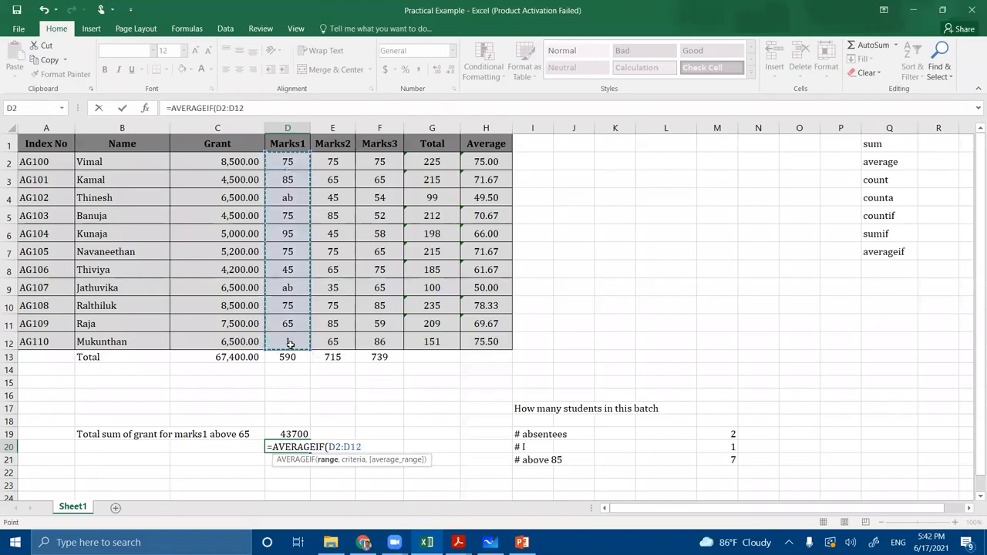
text(,">=65",)
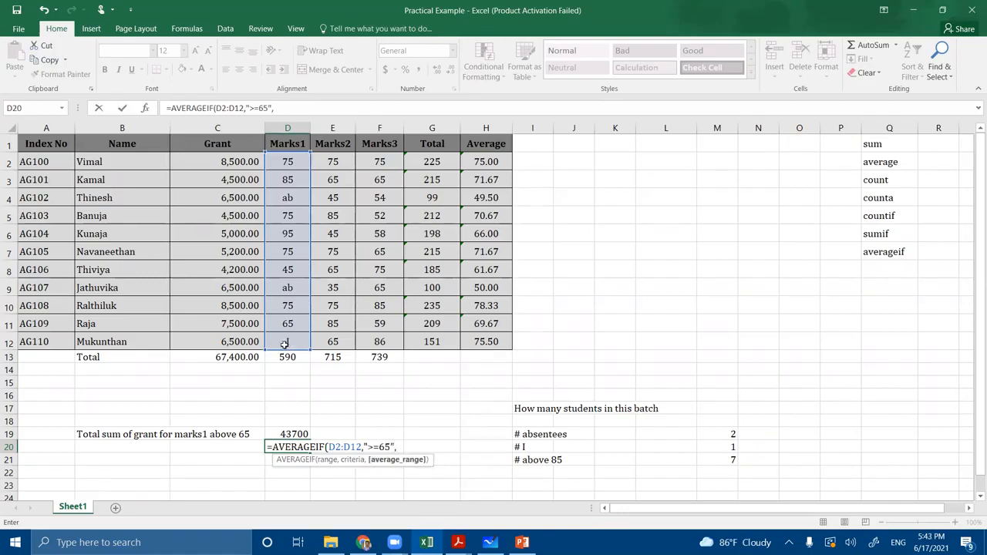
drag(235, 161, 240, 340)
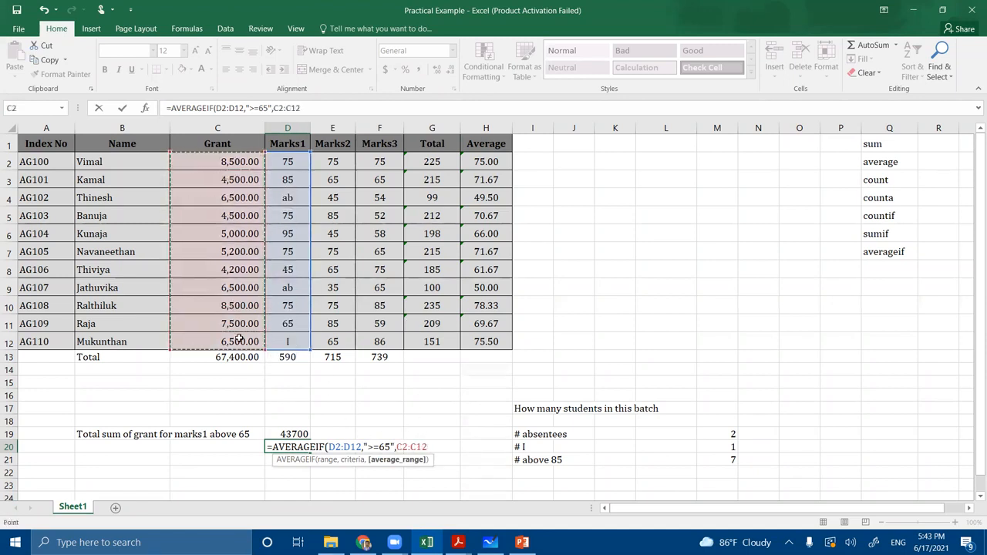
text())
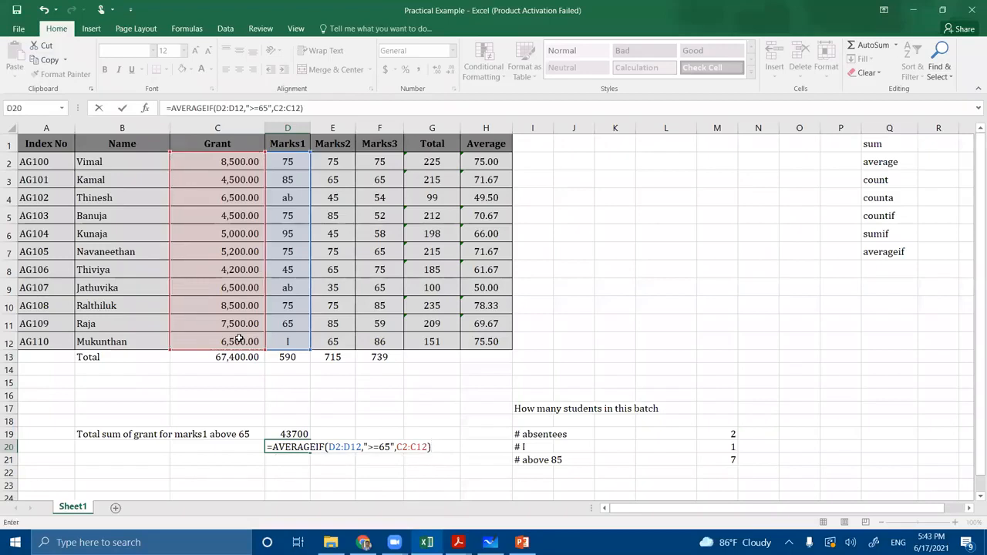
key(Return)
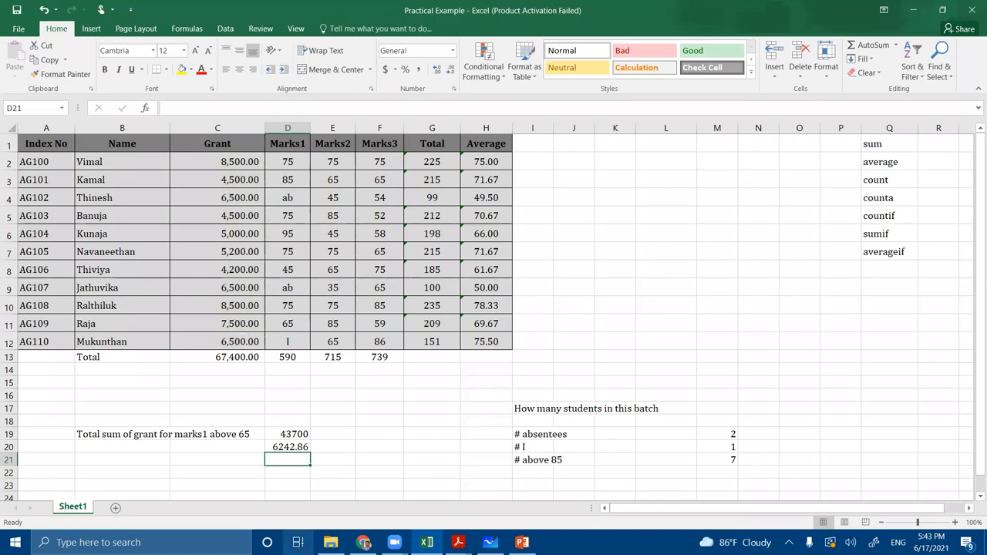
click(357, 459)
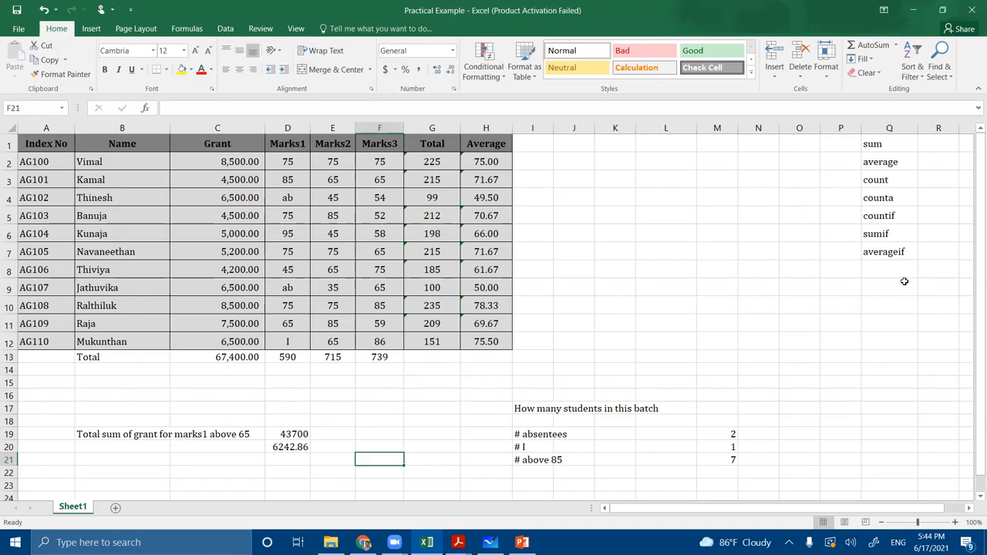
Add "product" to the function list in Q8.
click(898, 276)
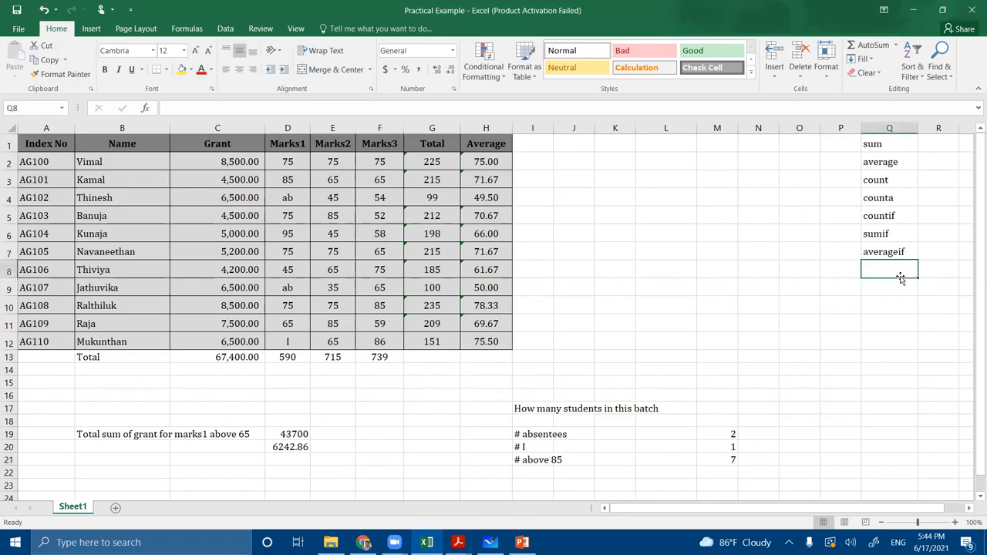
text(product)
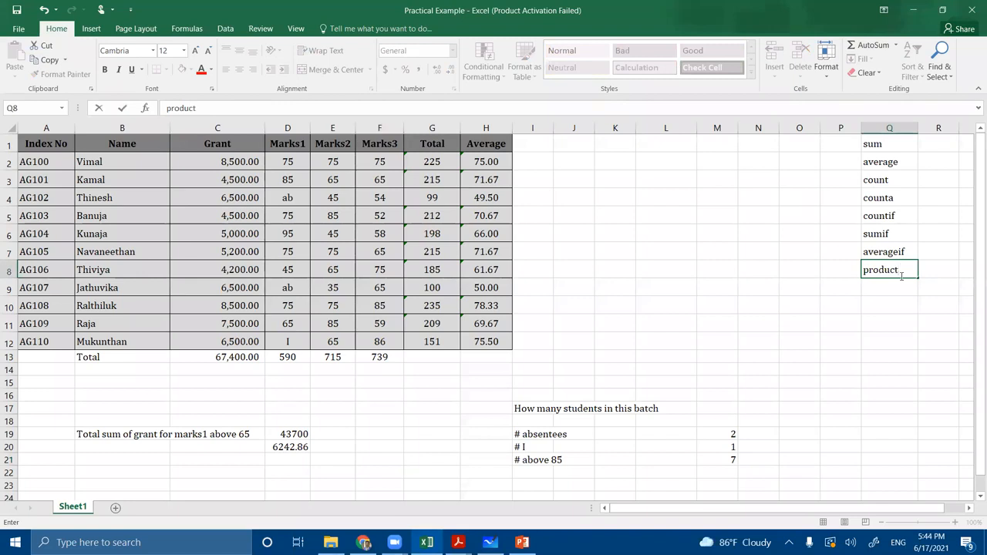
click(654, 305)
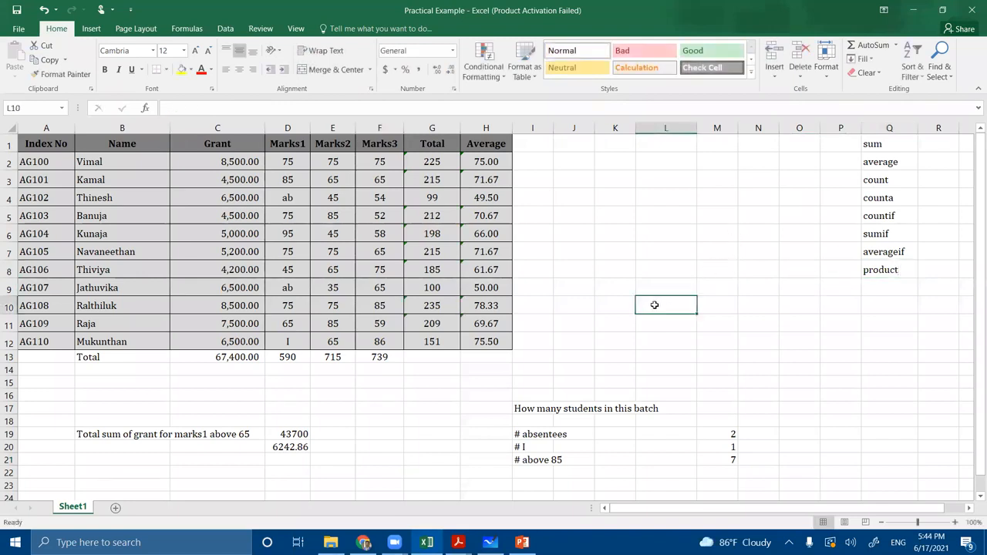
Enter a PRODUCT formula in L10 that multiplies 4, 5 and 6.
text(=product)
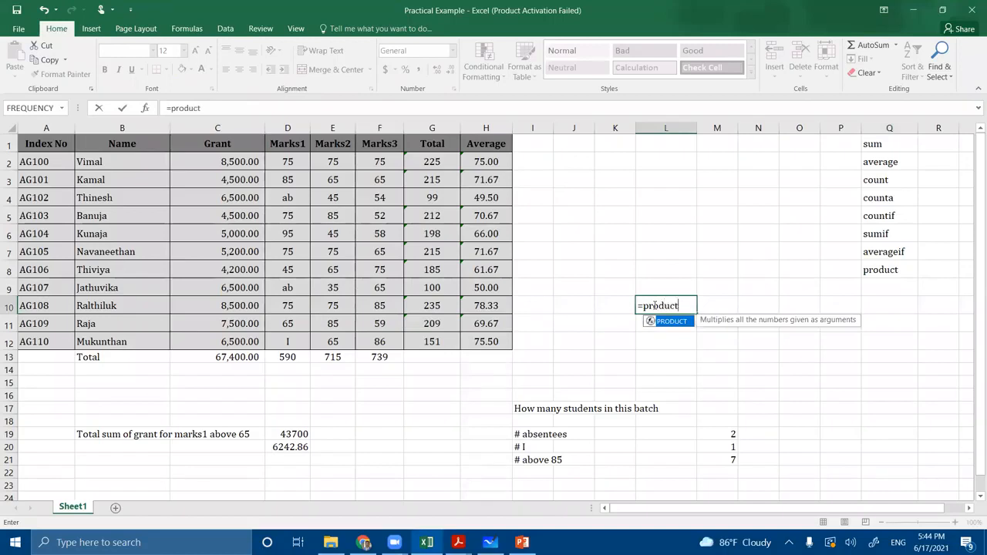
text((4,56,8)
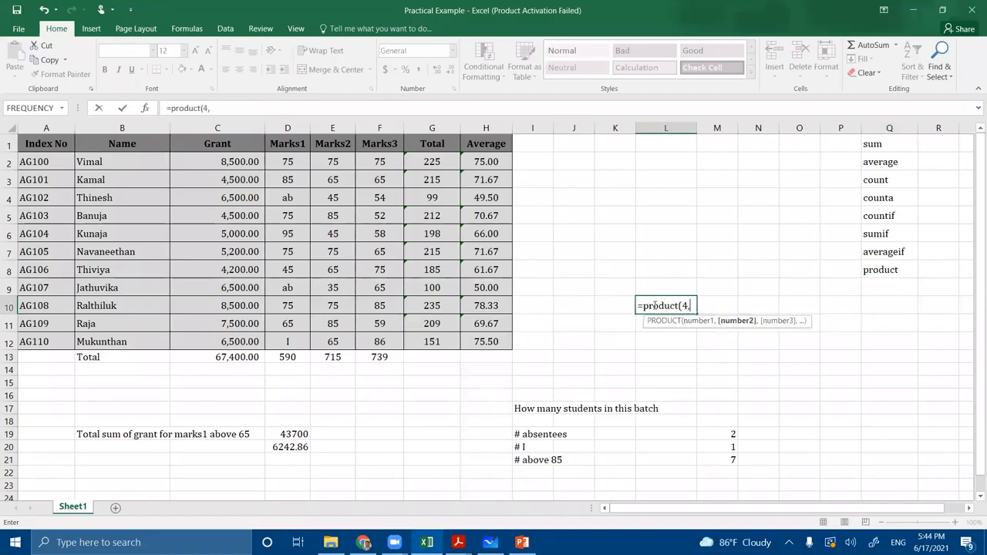
key(BackSpace)
key(BackSpace)
key(BackSpace)
text(,6)
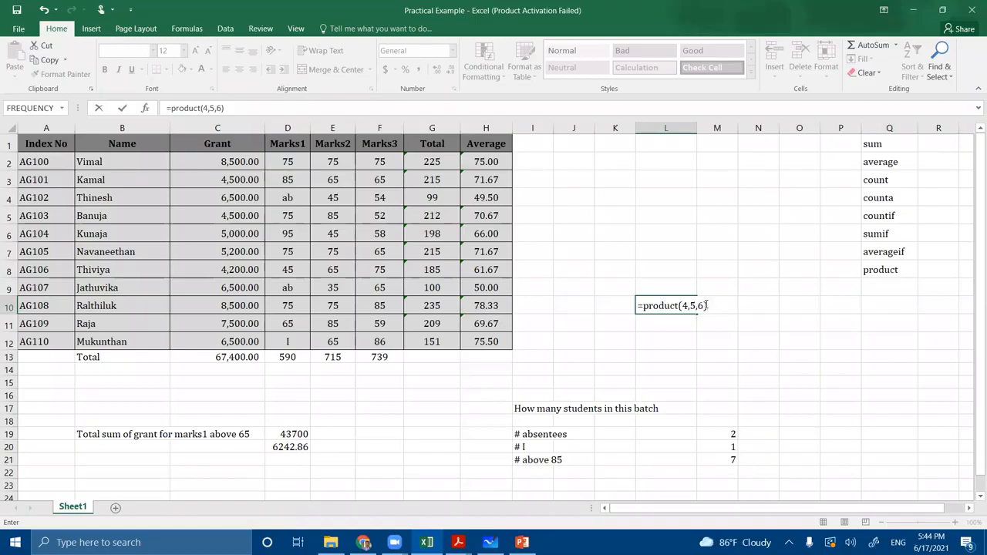
key(Return)
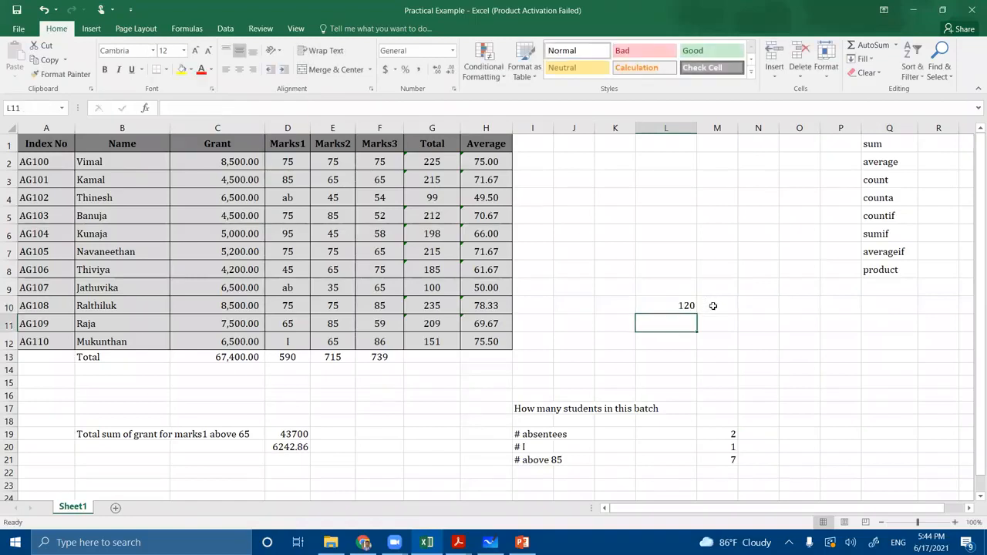
Replace the formula in L10 with a POWER formula that raises 2 to the power of 3.
double_click(687, 306)
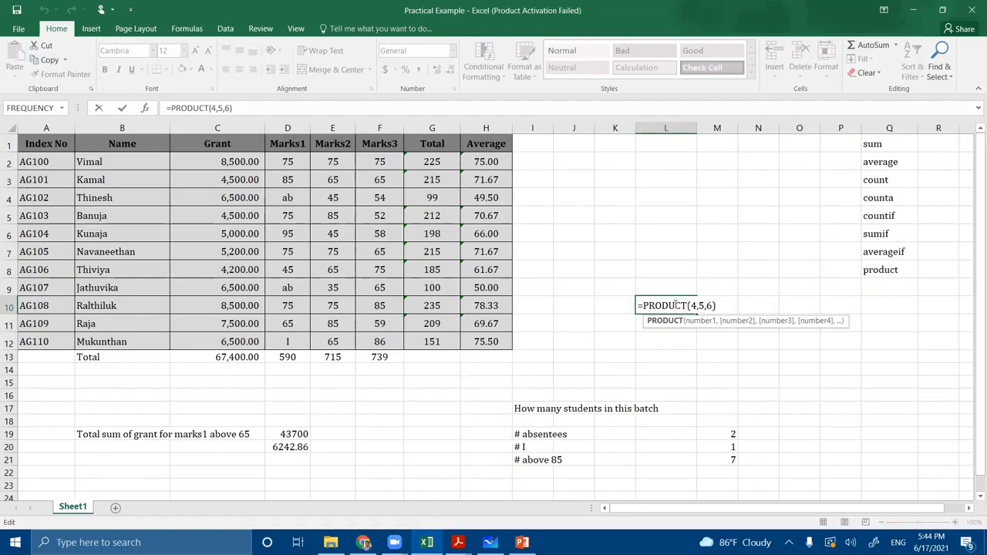
drag(643, 305, 717, 305)
text(po)
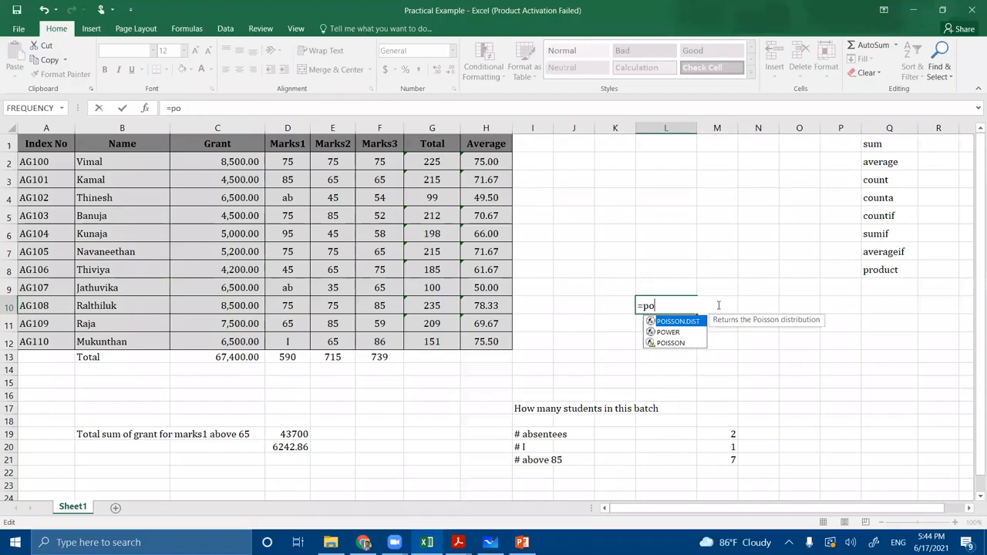
text(wer()
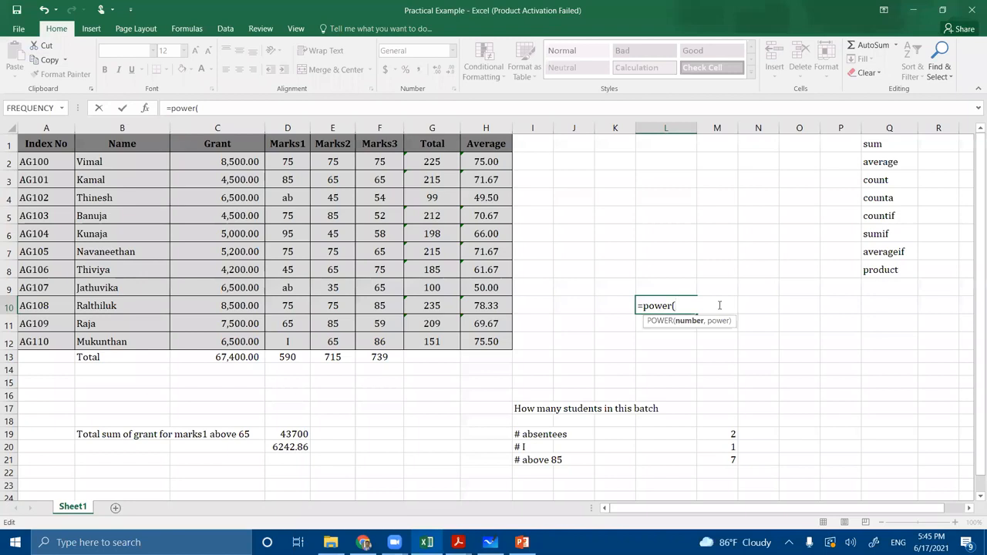
text(2,3))
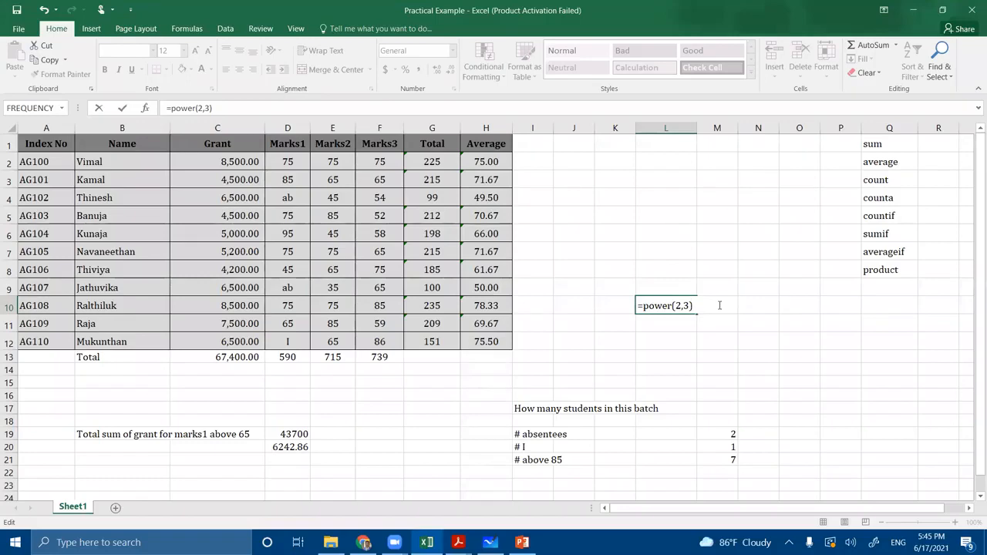
key(Return)
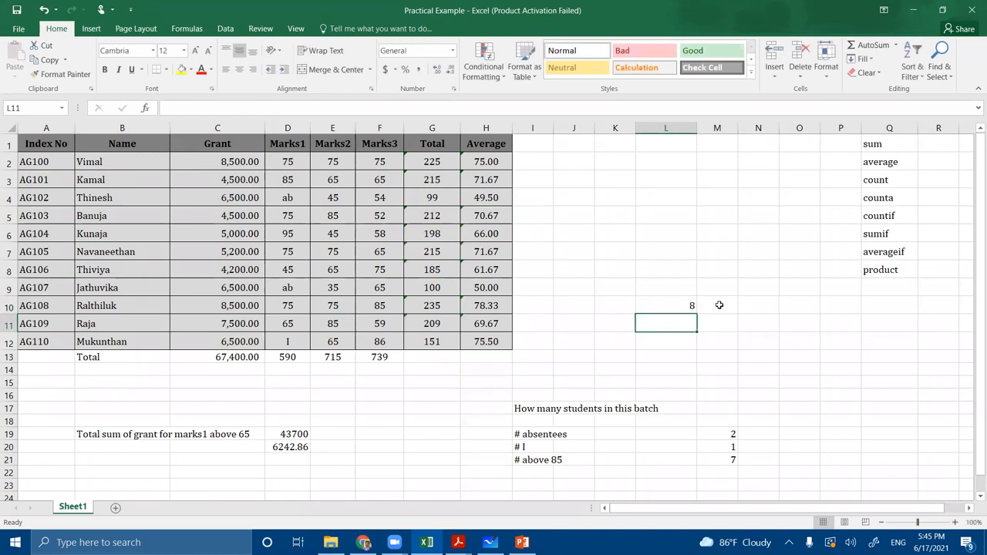
Change the POWER formula in L10 to use the number 25 and the power 2.
double_click(681, 305)
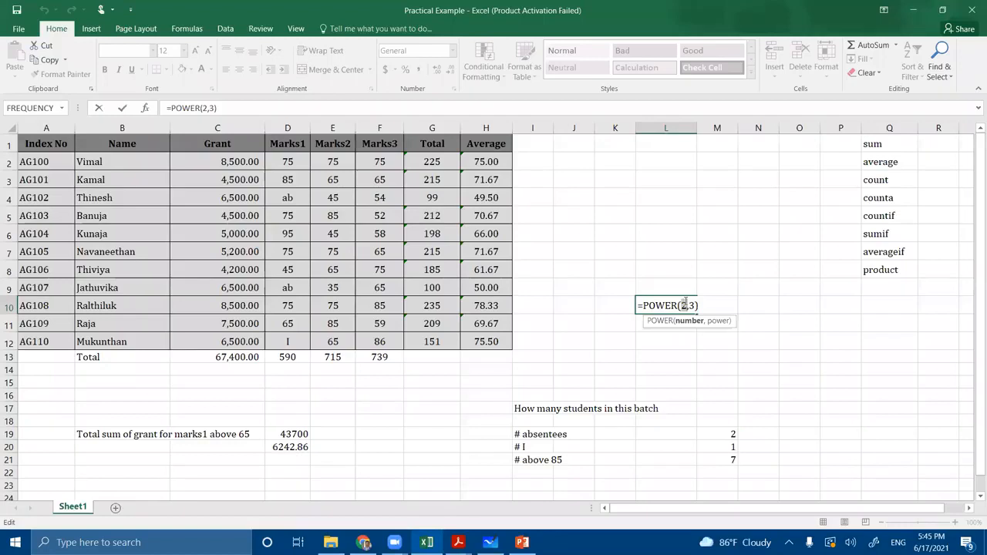
text(5)
drag(700, 306, 695, 306)
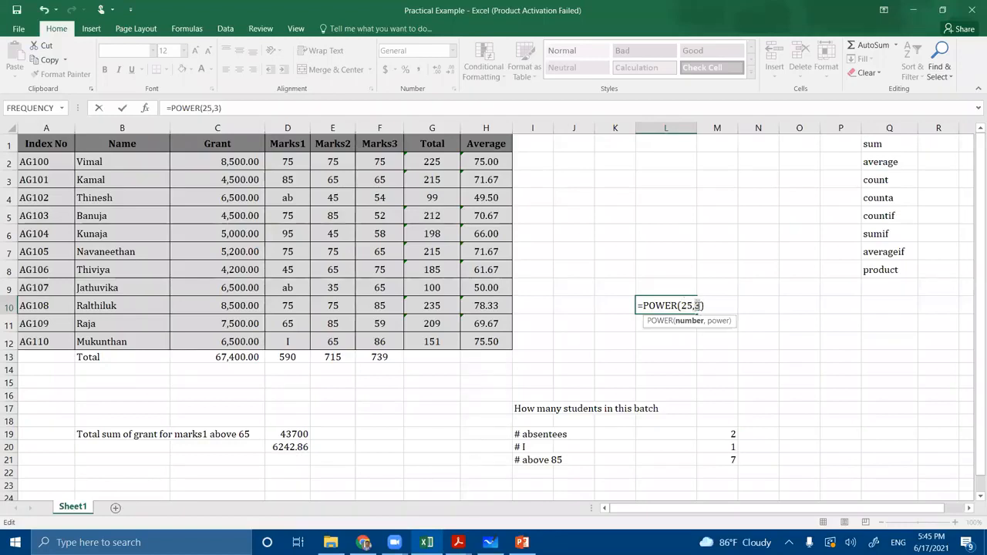
text(2)
key(Return)
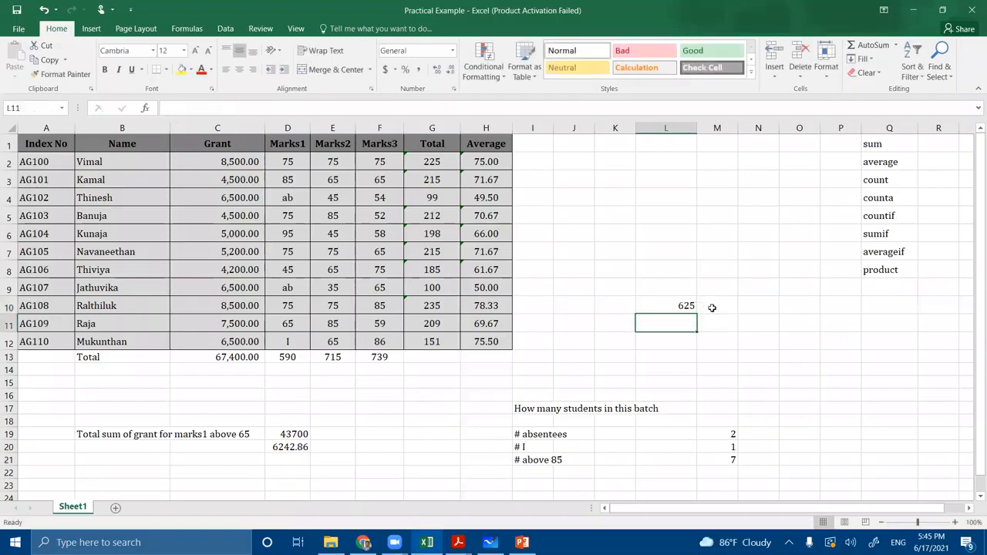
Add "power" to the function list in Q9.
click(872, 284)
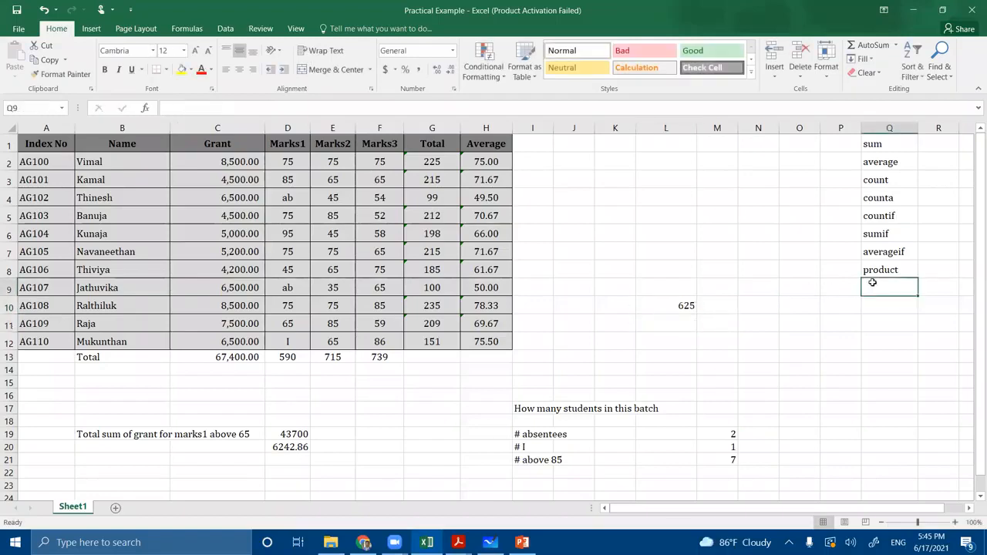
text(poer)
key(BackSpace)
key(BackSpace)
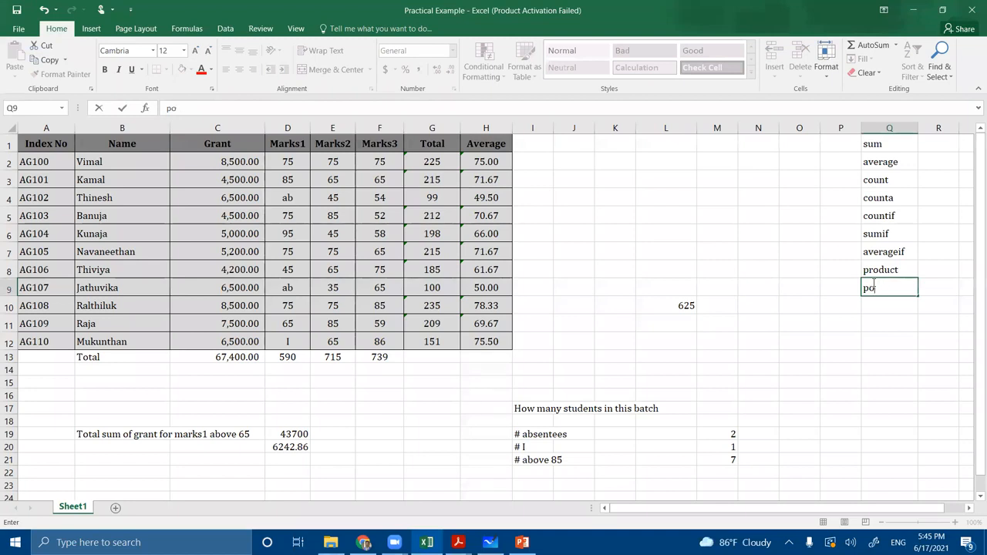
text(wer)
click(753, 355)
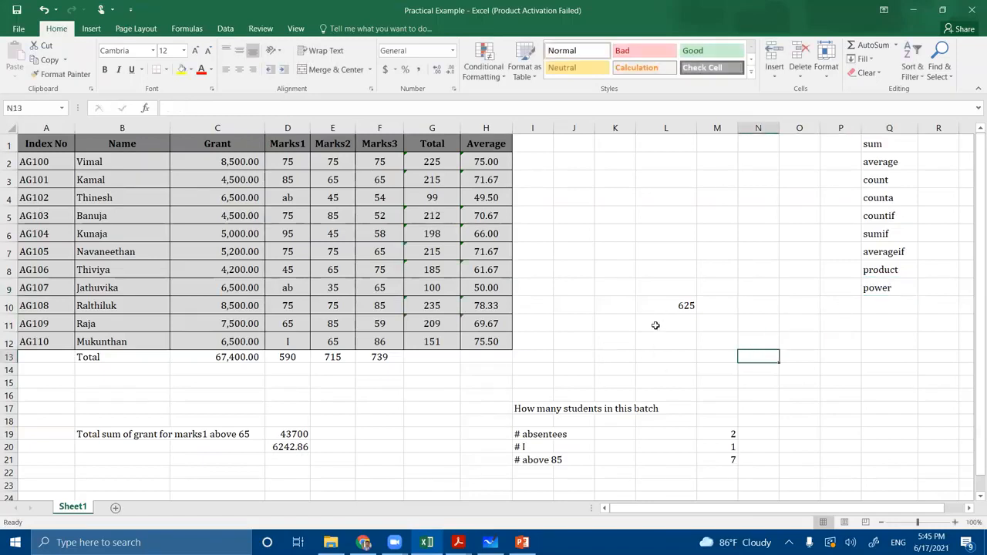
Add "log" to the function list in Q10.
click(880, 304)
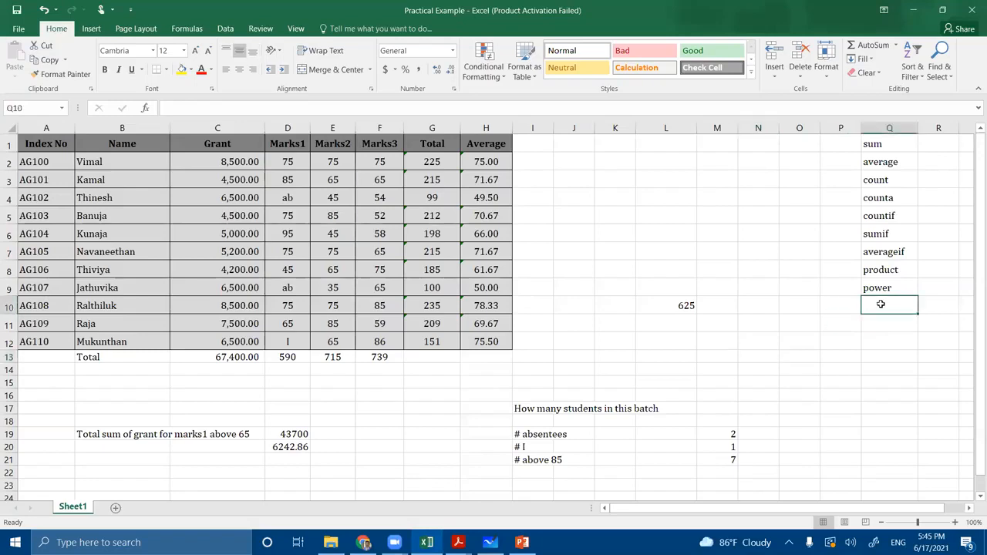
text(log)
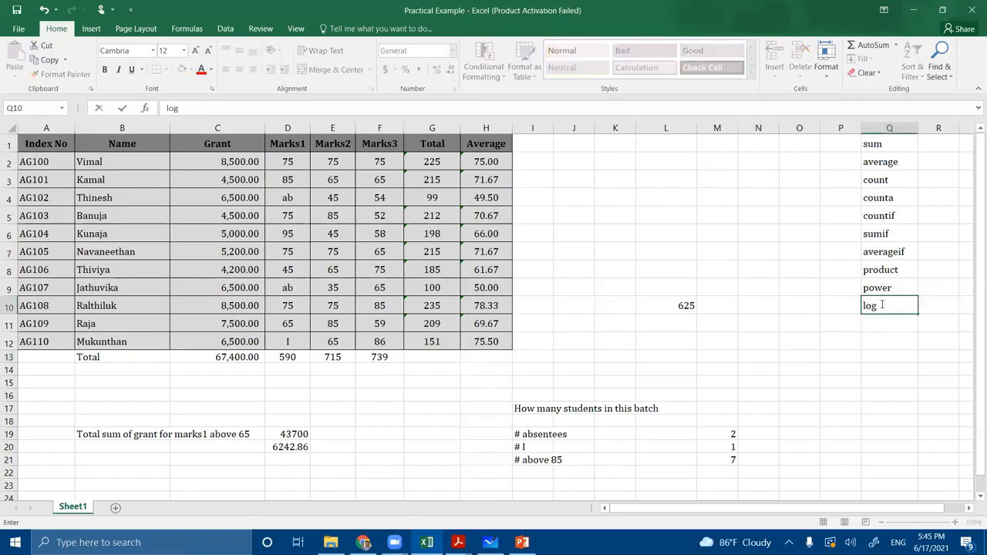
click(788, 342)
Enter a LOG formula in L12 that calculates the logarithm of 1000 to base 10.
click(665, 342)
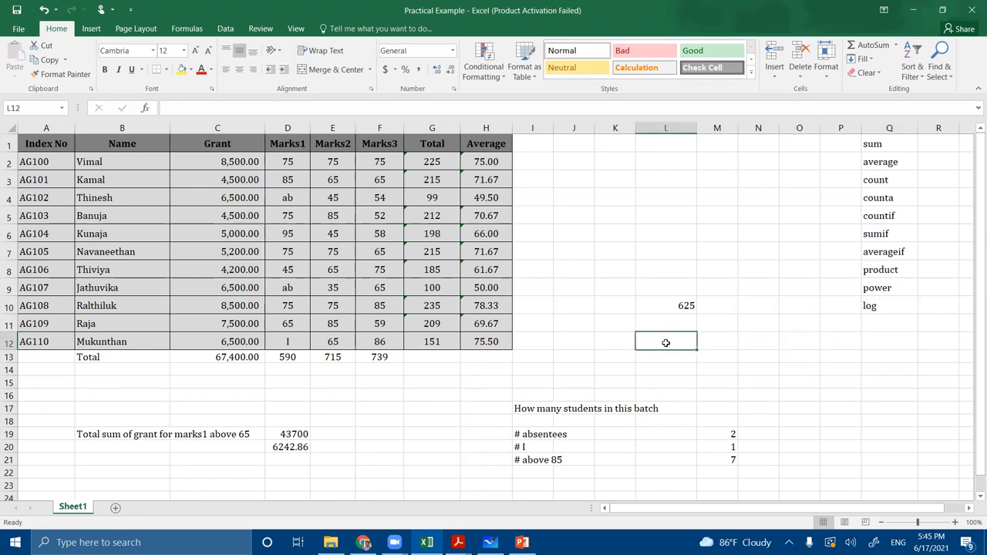
text(=)
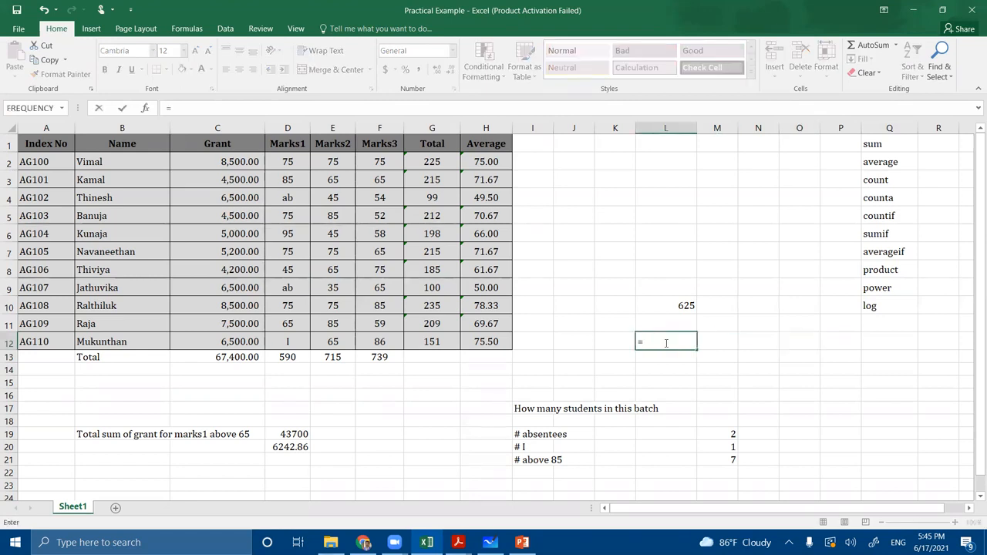
text(log)
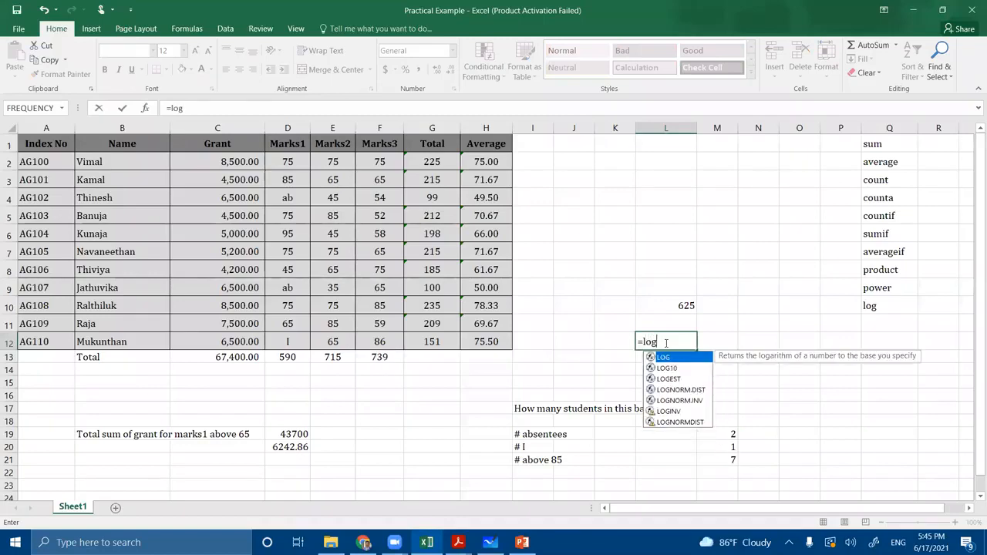
text(()
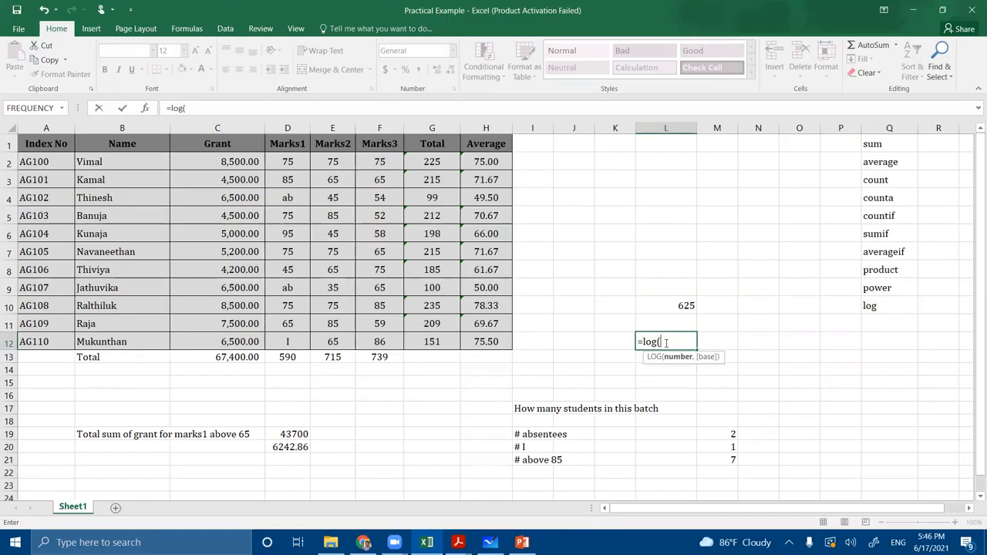
text(1000,10)
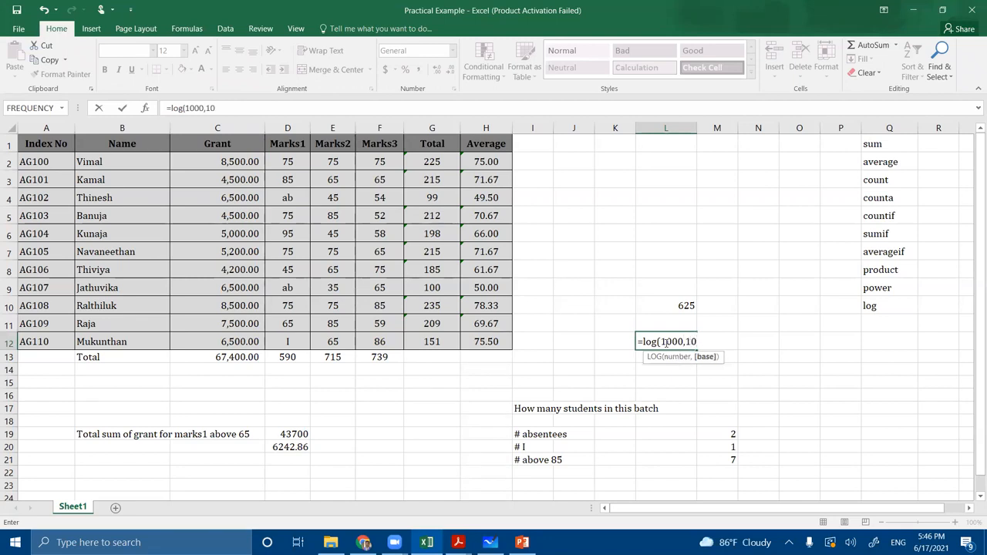
text())
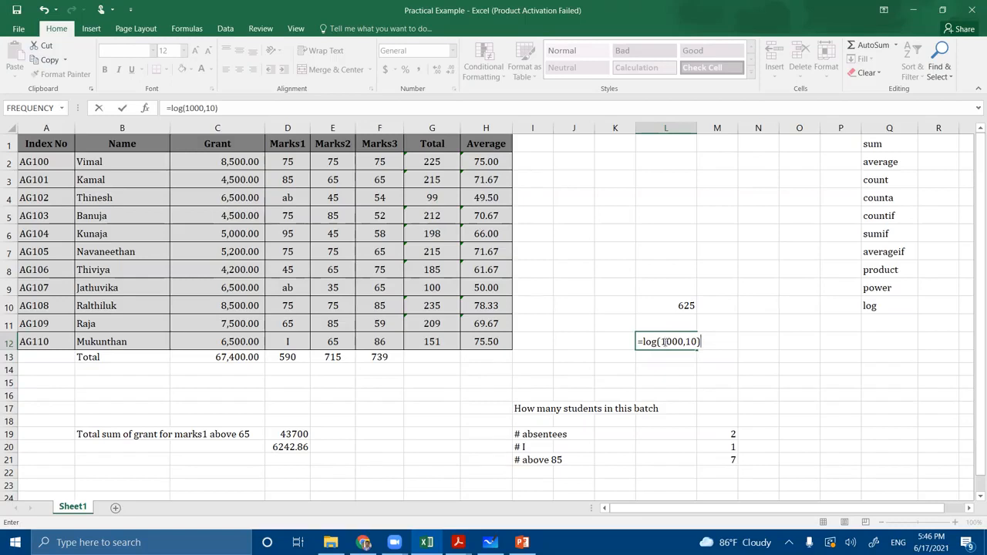
drag(660, 341, 699, 341)
click(704, 339)
key(Return)
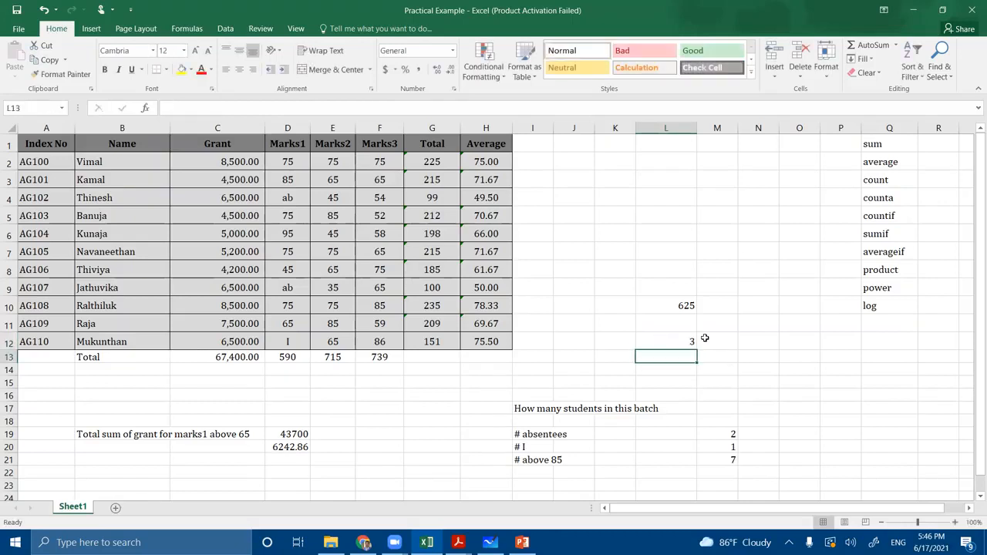
Change the number in the L12 LOG formula to 25, keeping base 10.
double_click(673, 340)
drag(667, 341, 685, 340)
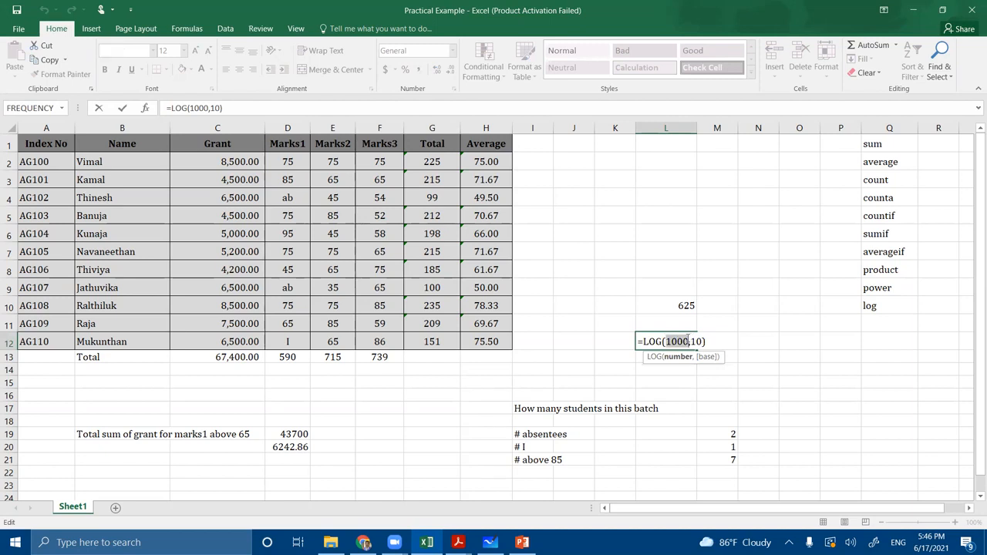
text(25)
key(Return)
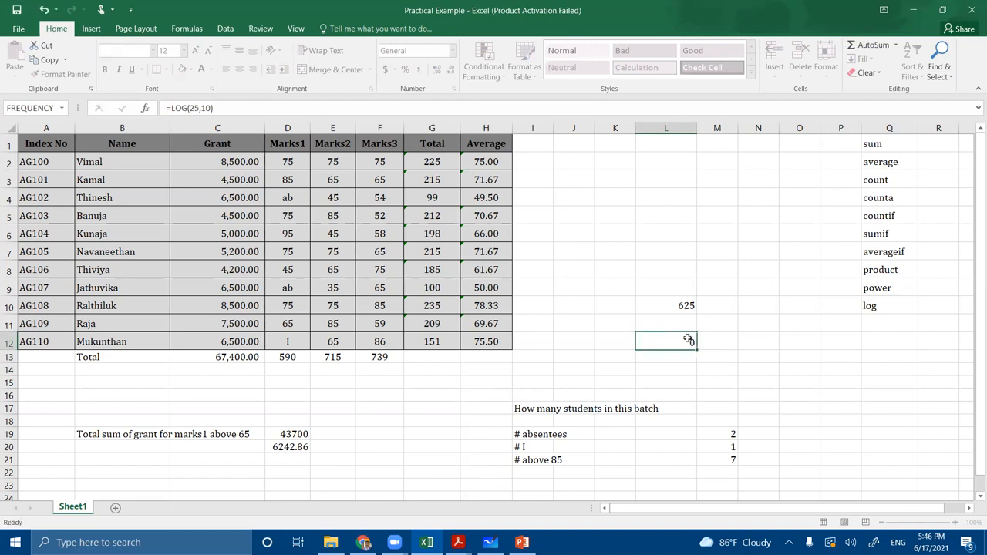
Change the LOG formula in L12 to use the number 64 and the base 2.
double_click(685, 340)
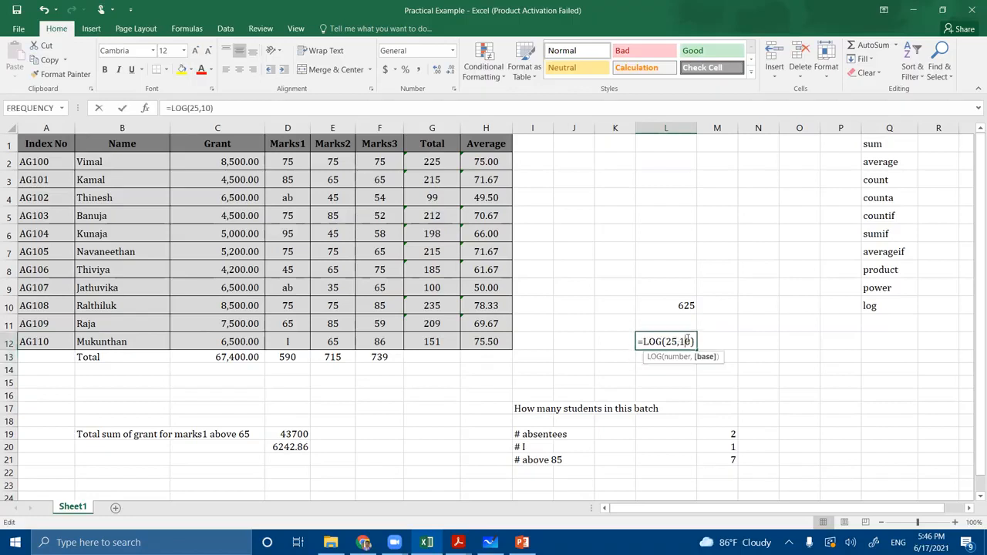
double_click(671, 341)
text(64)
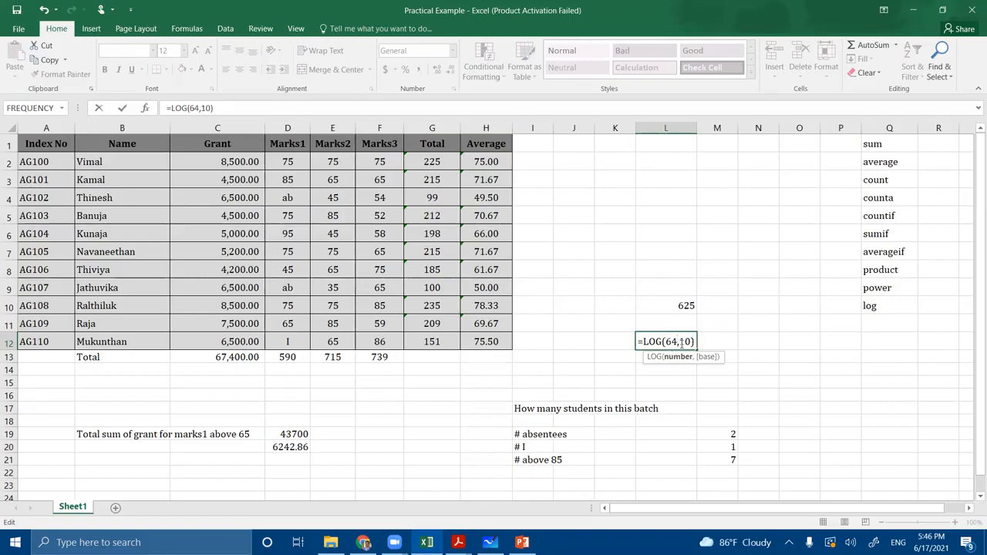
double_click(688, 342)
text(2)
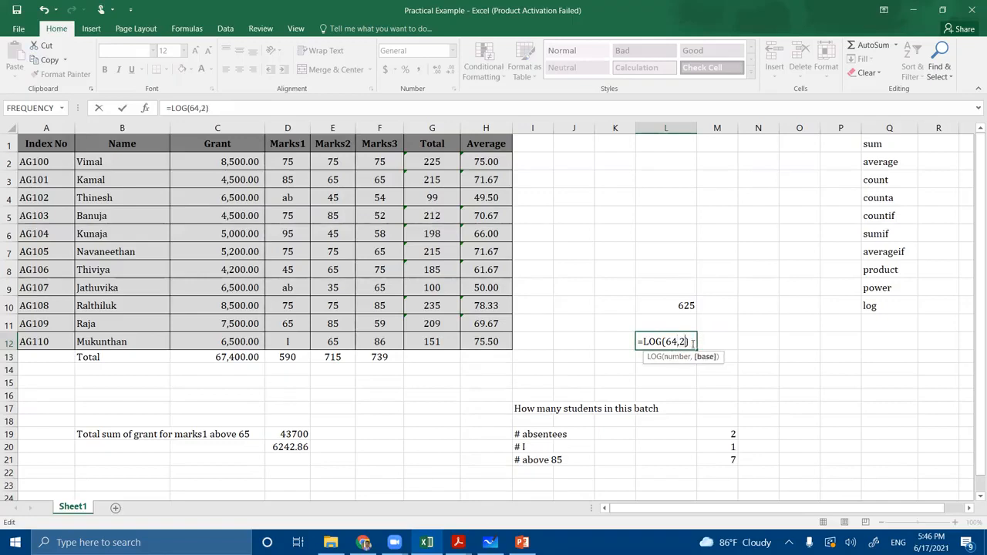
key(Return)
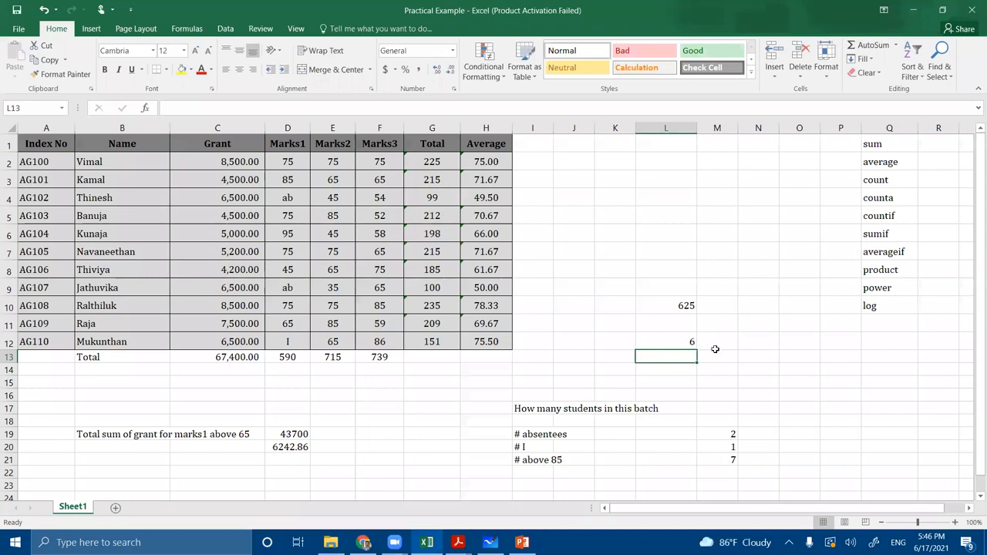
Clear the LOG formula from L12.
double_click(677, 343)
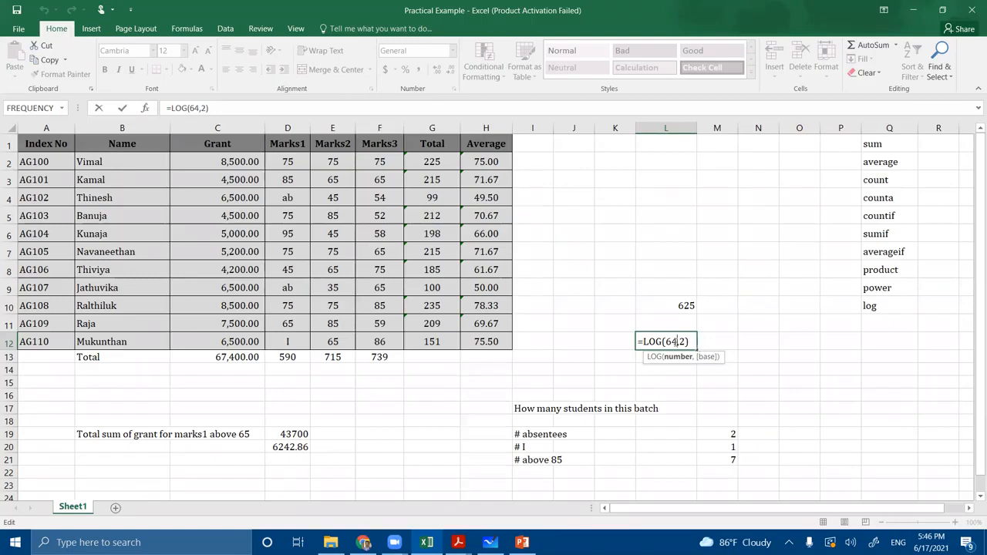
drag(640, 341, 733, 337)
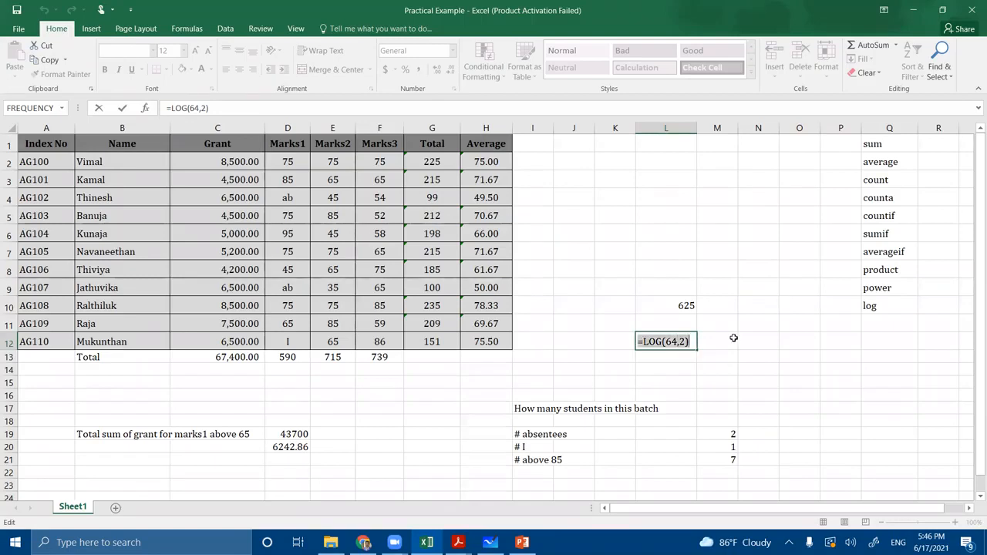
key(BackSpace)
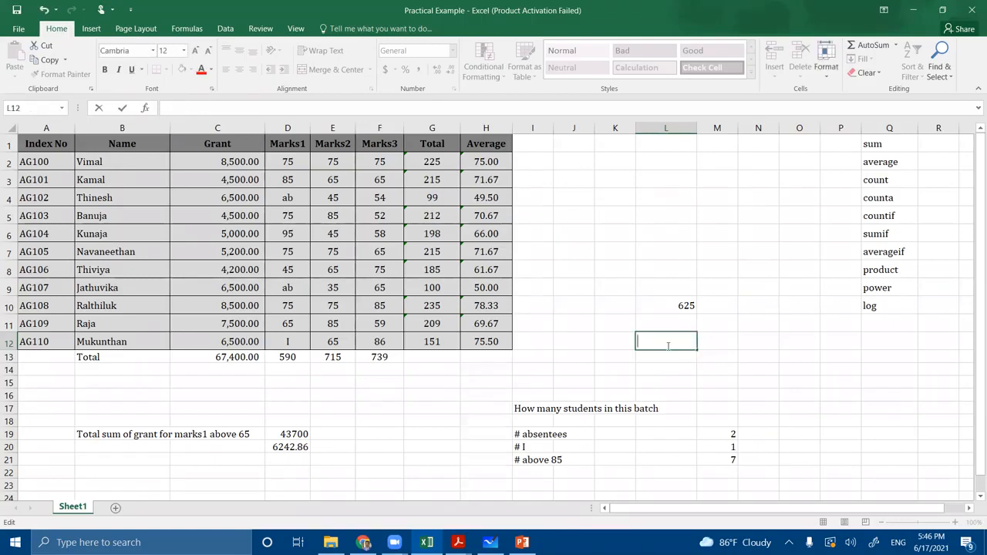
Delete the sample labels and results below the marks table, from row 16 downward across columns A to O.
drag(71, 390, 797, 492)
key(Delete)
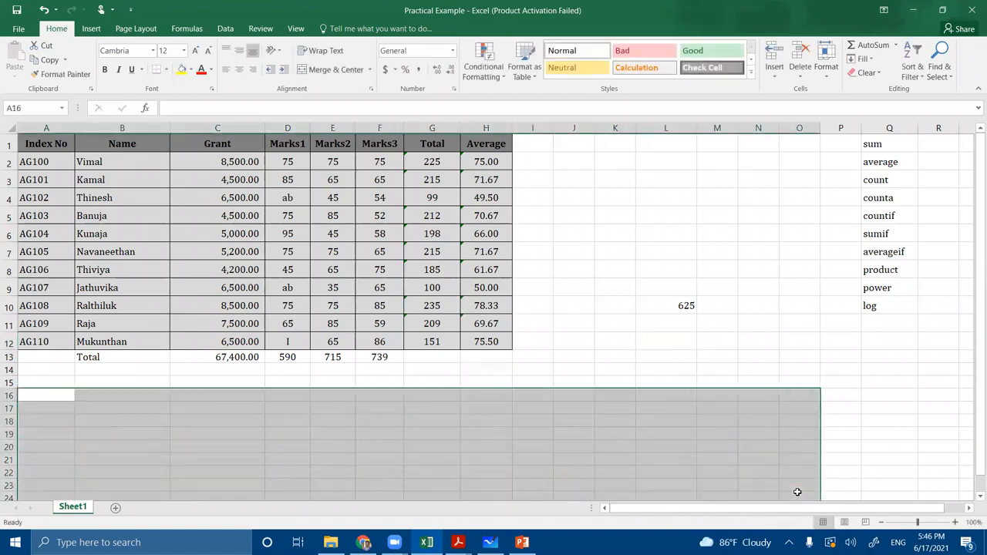
click(637, 412)
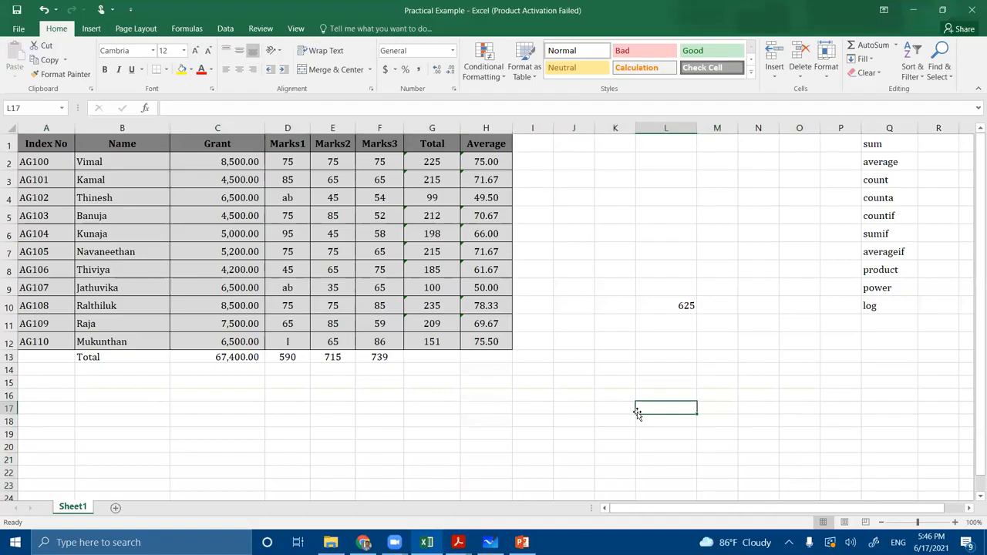
Add "round" to the function list in Q11.
click(884, 319)
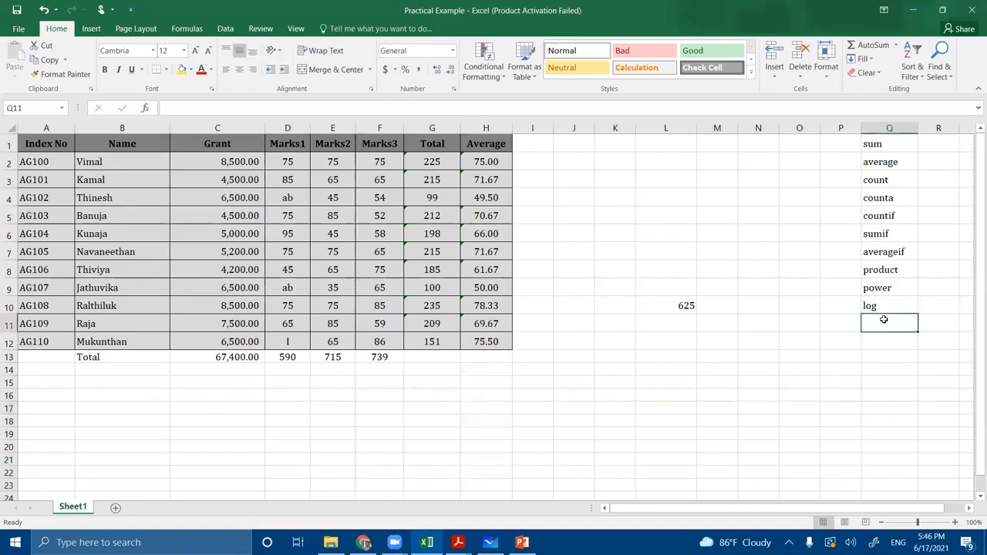
text(round)
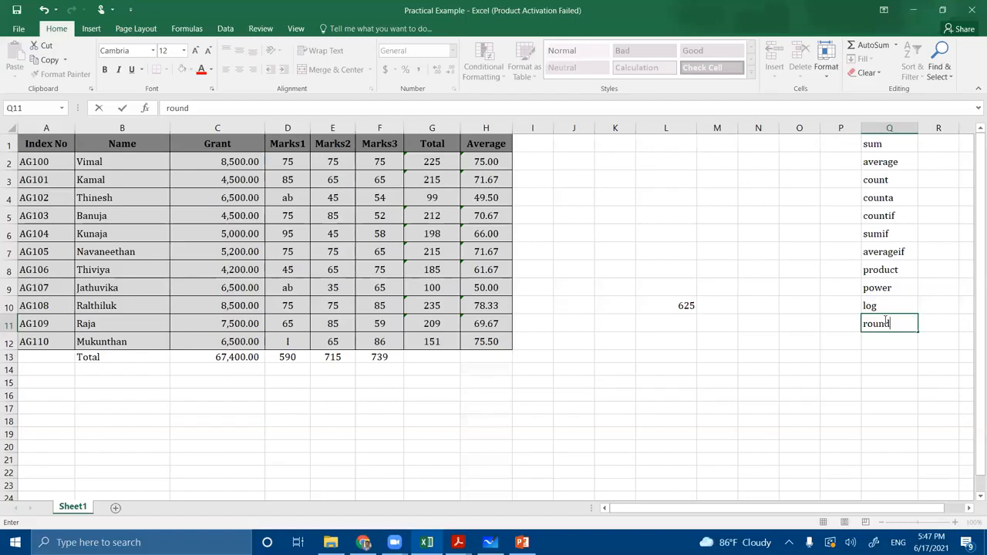
click(611, 396)
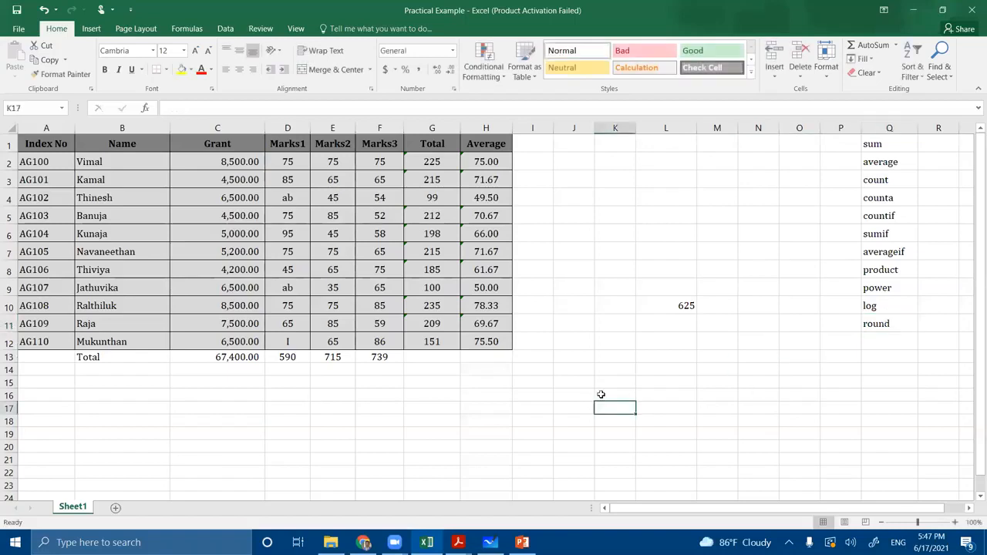
Enter a ROUND formula in L14 that rounds 2564.58429 to 2 decimal places.
double_click(645, 368)
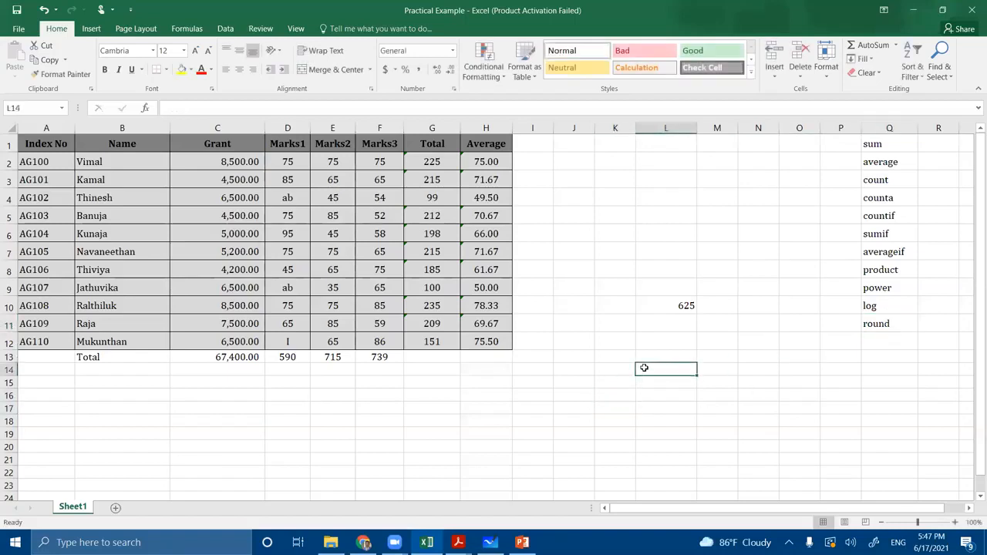
text(=rou)
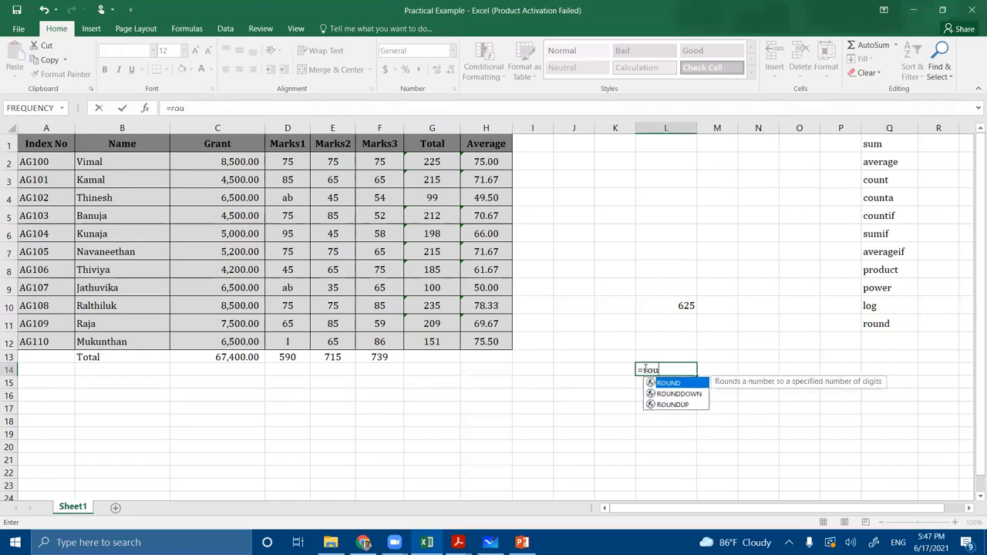
text(nd()
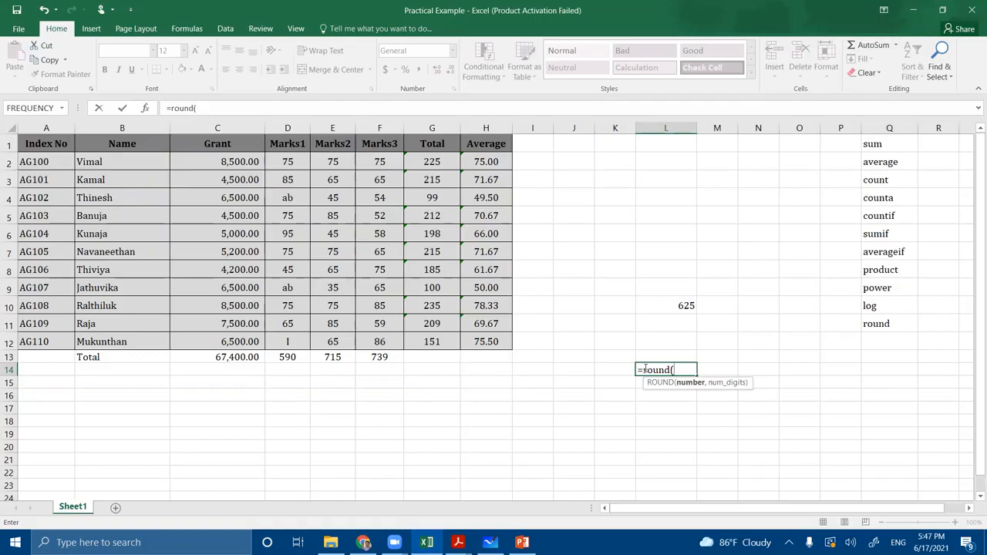
text(2564.58425)
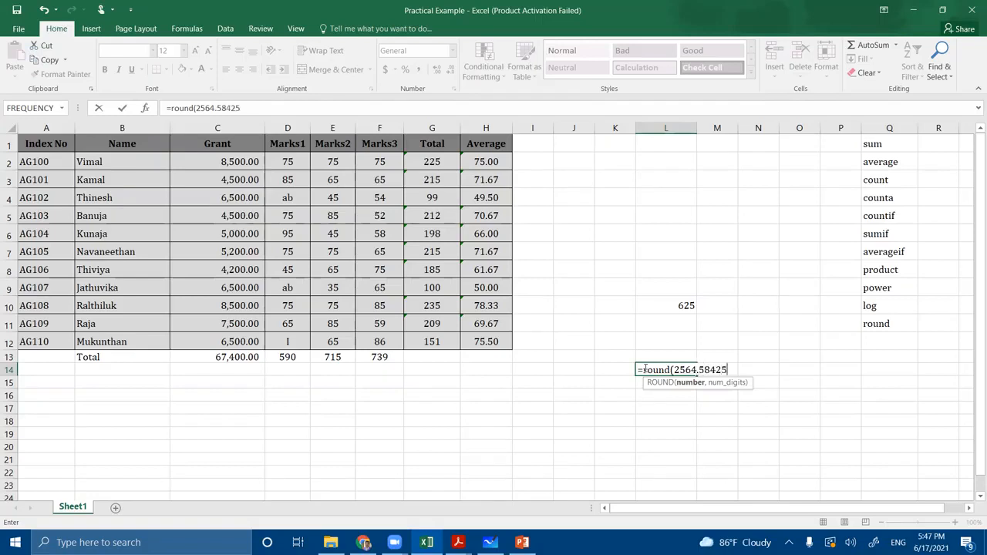
key(BackSpace)
text(9)
text(,2)
drag(676, 370, 711, 372)
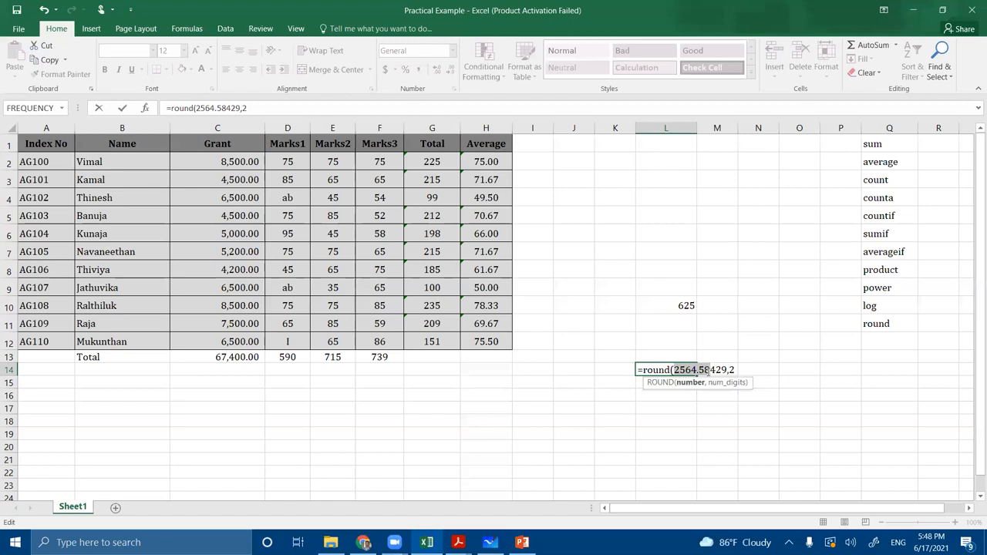
click(734, 370)
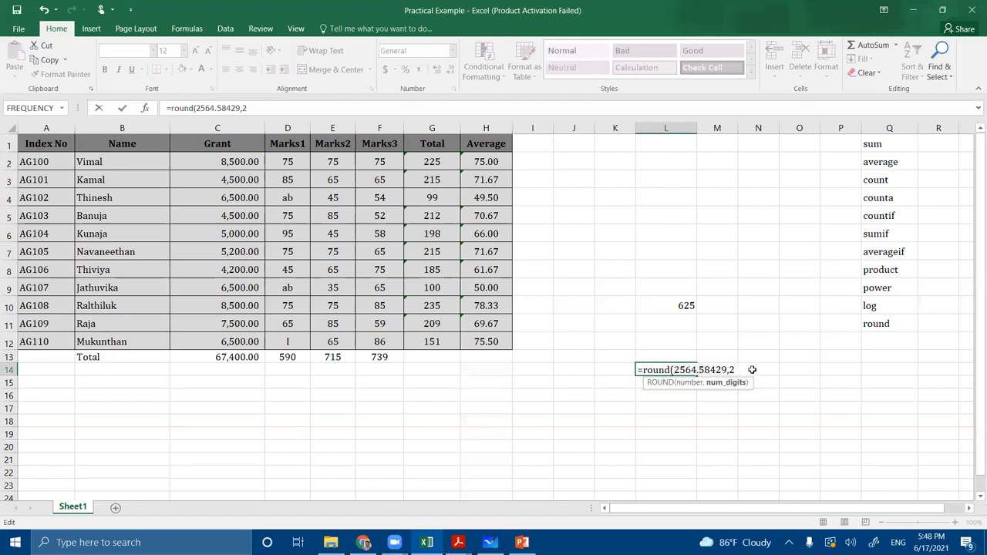
text())
key(Return)
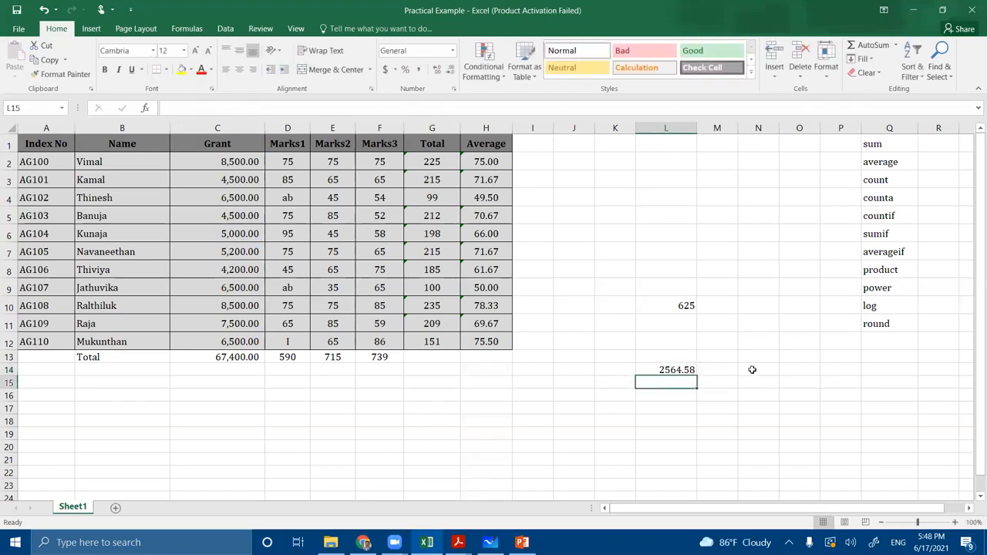
Change the ROUND formula in L14 to round to 3 decimal places.
double_click(691, 370)
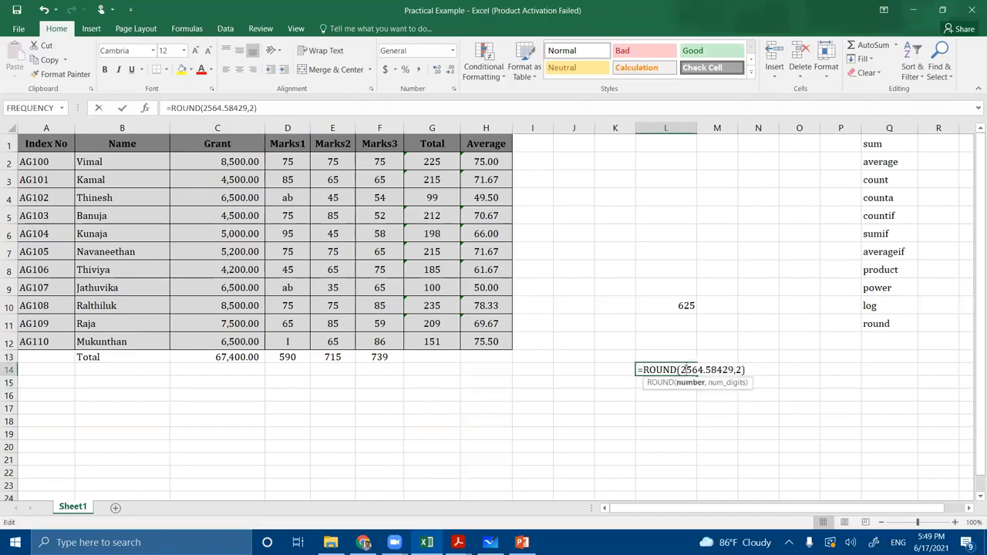
click(739, 370)
key(BackSpace)
text(3)
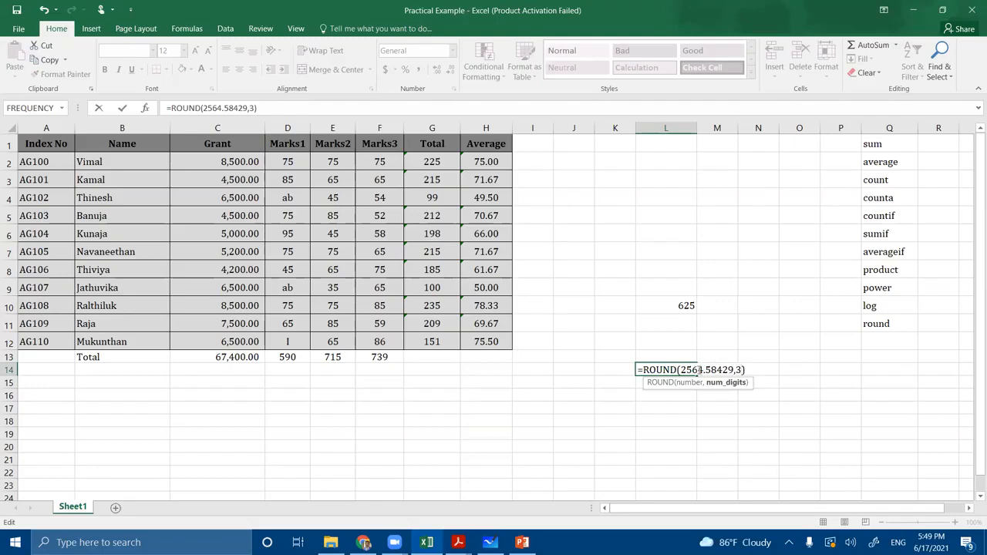
drag(680, 370, 722, 370)
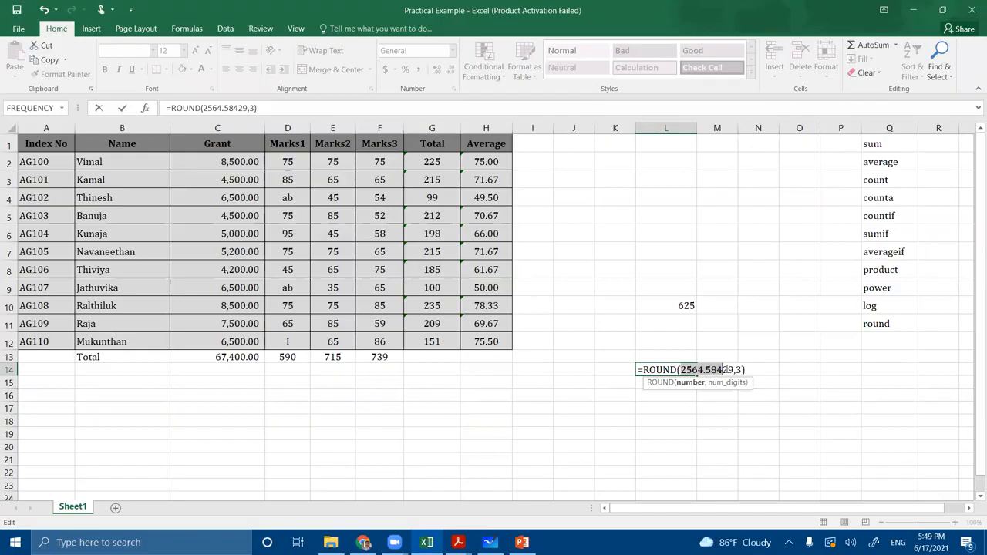
key(Return)
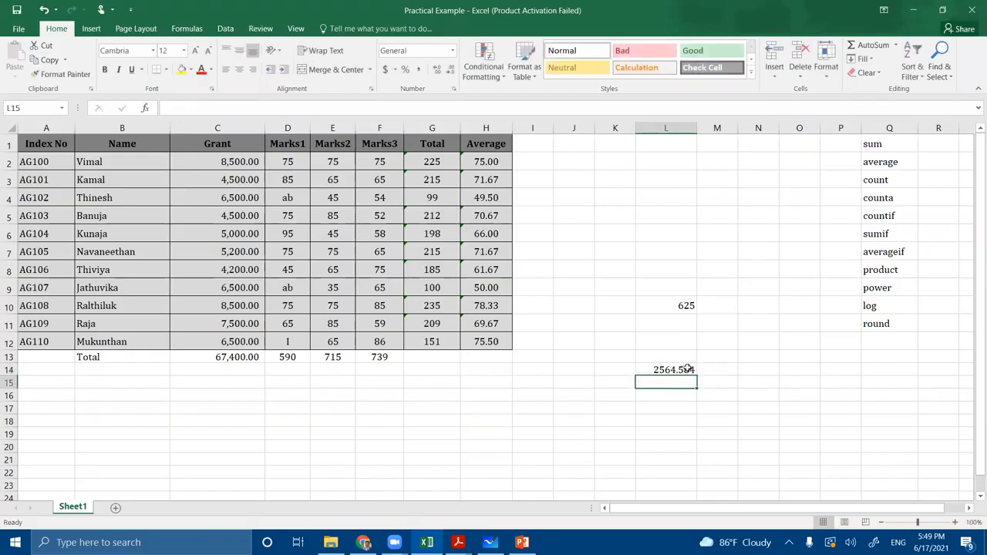
Change the ROUND formula in L14 to round to 1 decimal place.
double_click(687, 369)
click(737, 369)
key(BackSpace)
text(1)
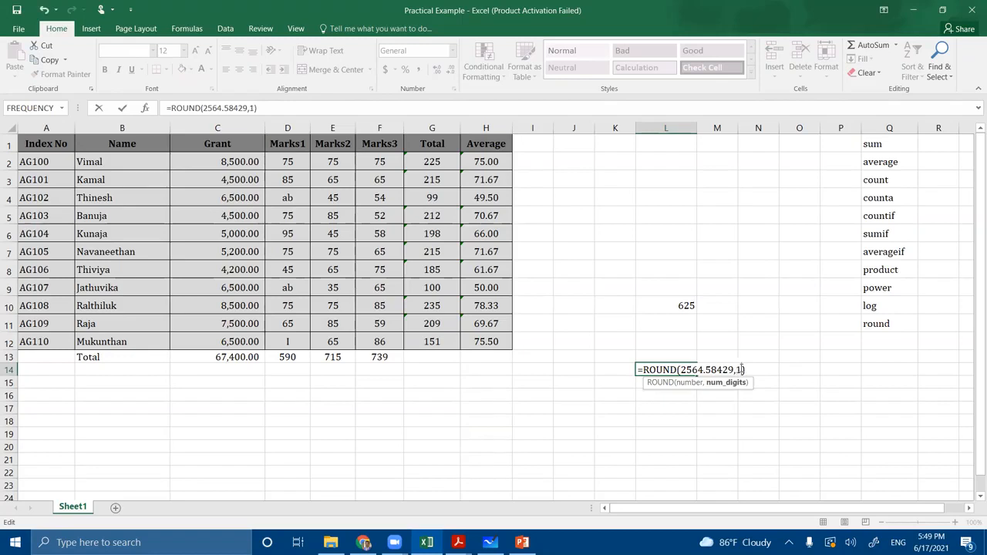
key(Return)
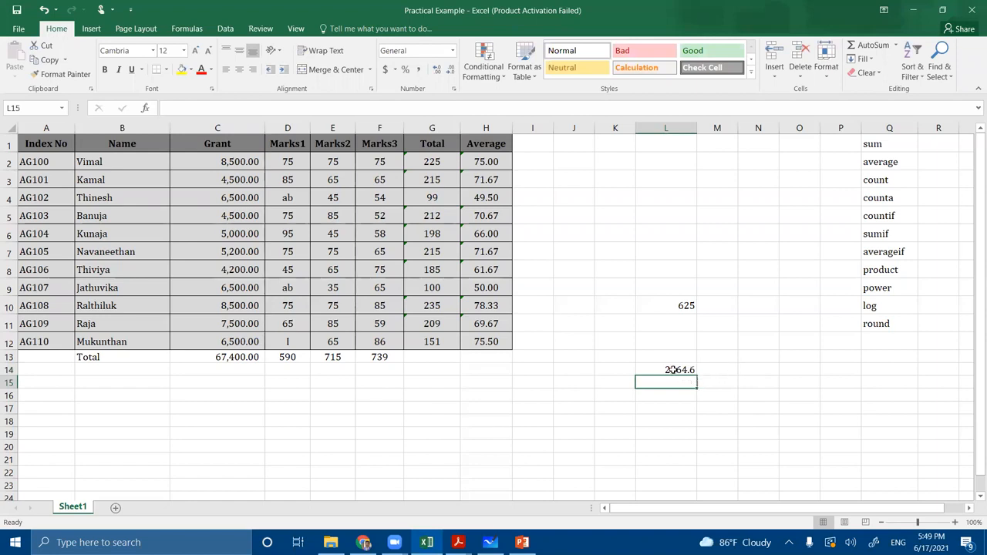
Set the number of digits in the L14 ROUND formula to 0.
double_click(676, 370)
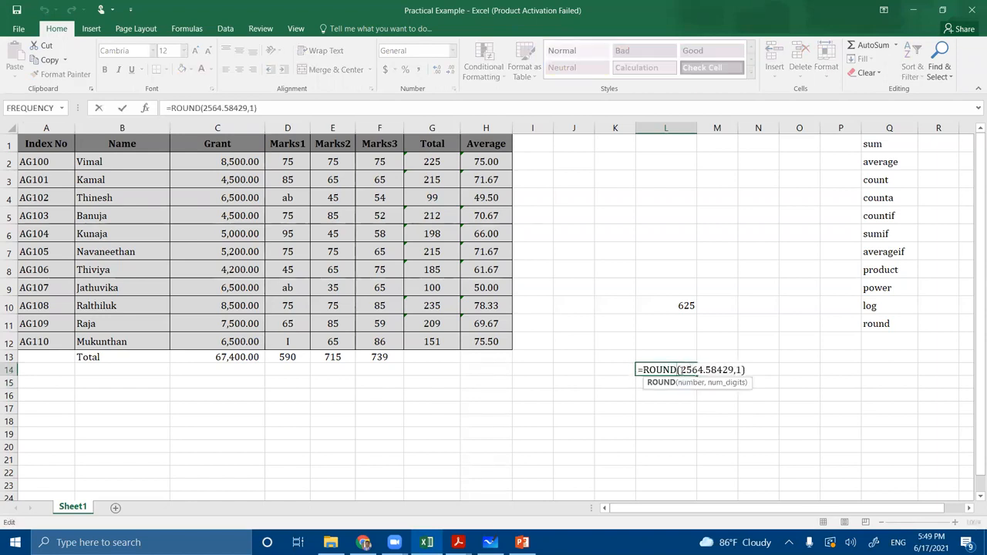
drag(678, 370, 714, 372)
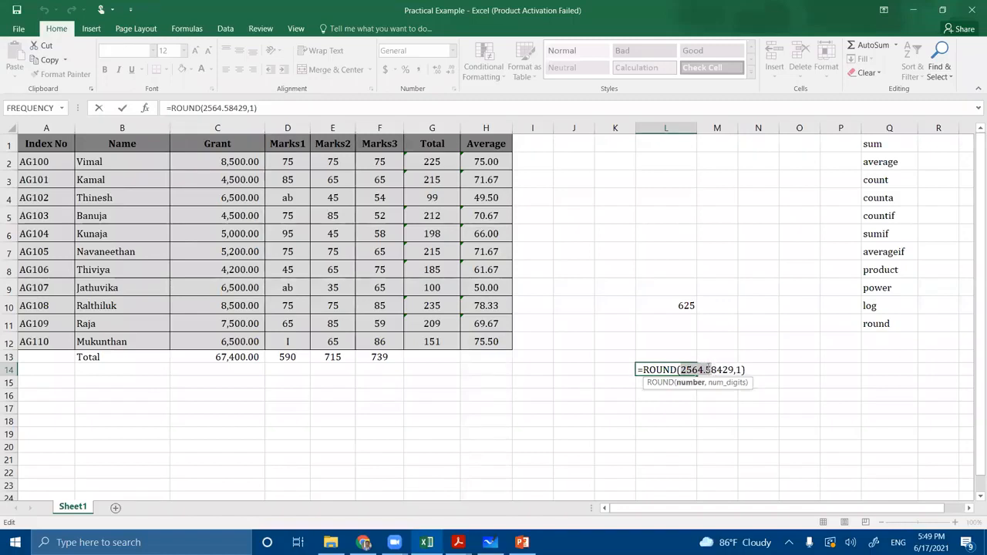
click(738, 370)
drag(737, 370, 743, 372)
text(0)
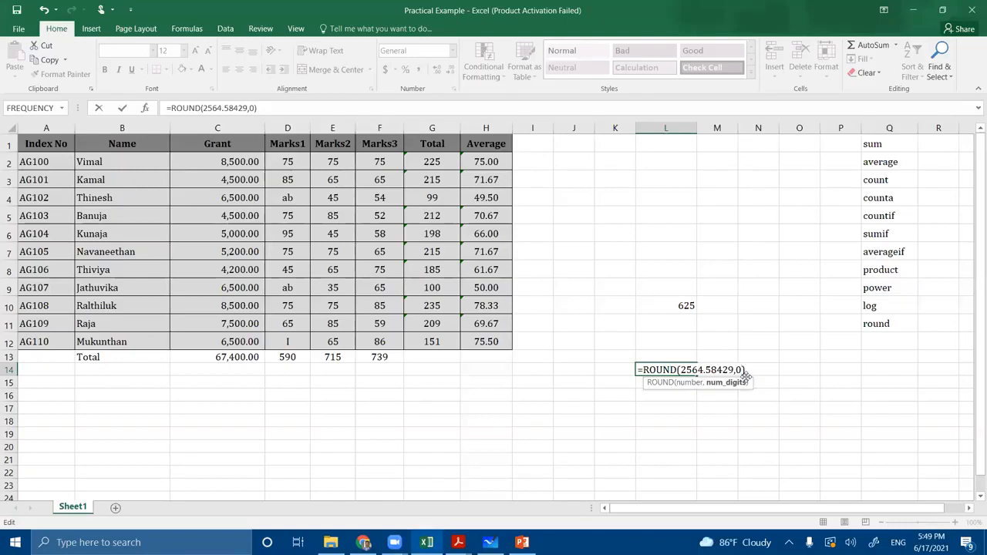
Enter the formula =ROUND(2564.58429,0) in cell L14 and reselect the cell.
drag(680, 369, 700, 368)
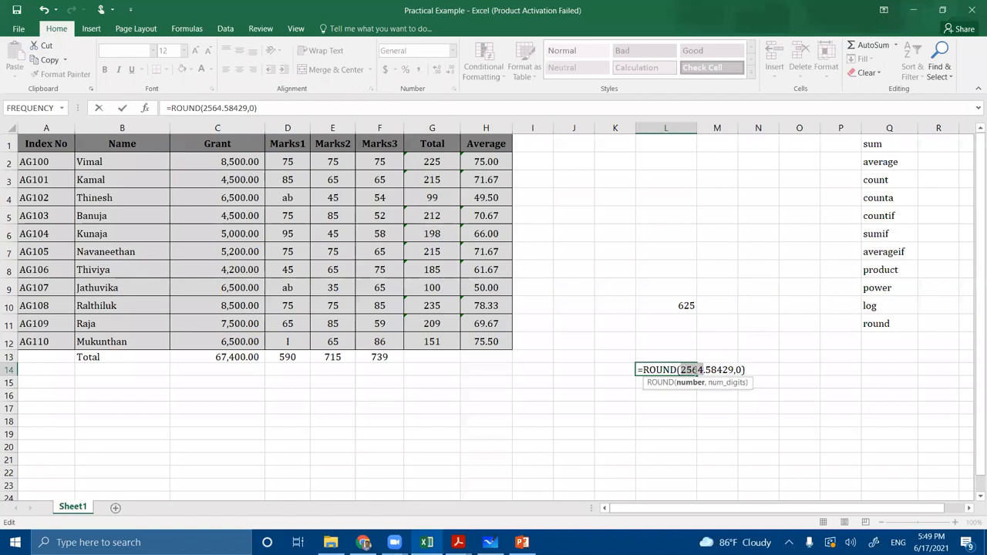
key(Return)
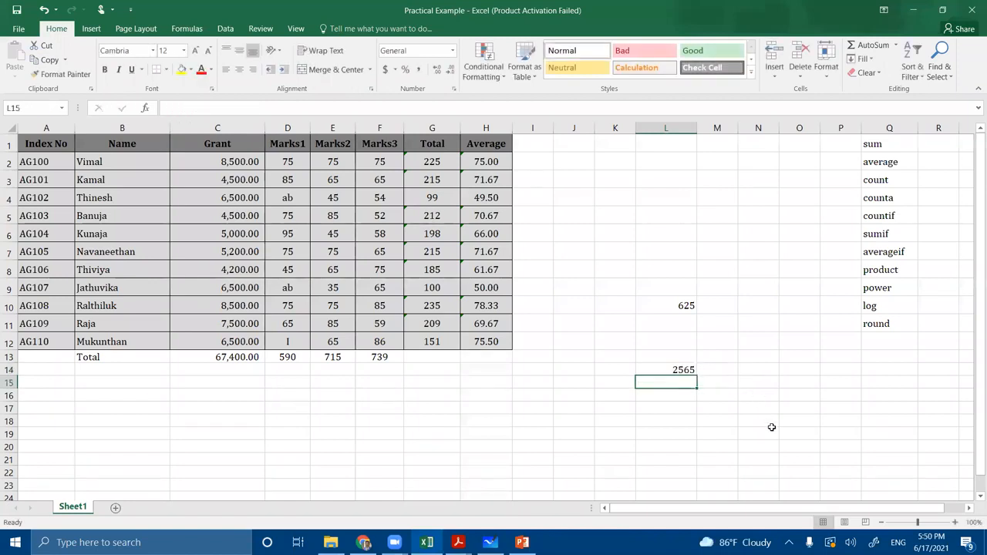
click(662, 371)
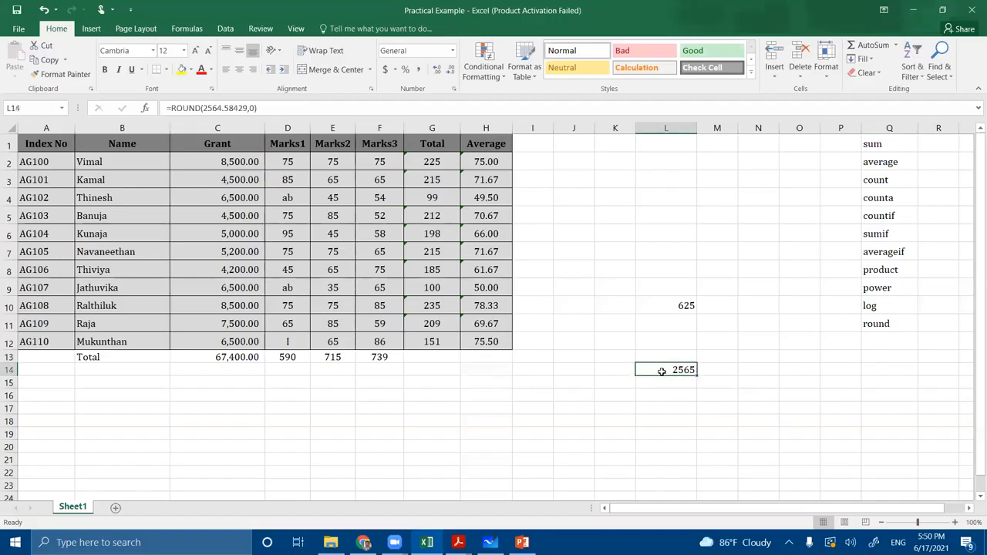
Set the number of digits in L14's ROUND formula to -1, rounding to the nearest ten.
double_click(661, 370)
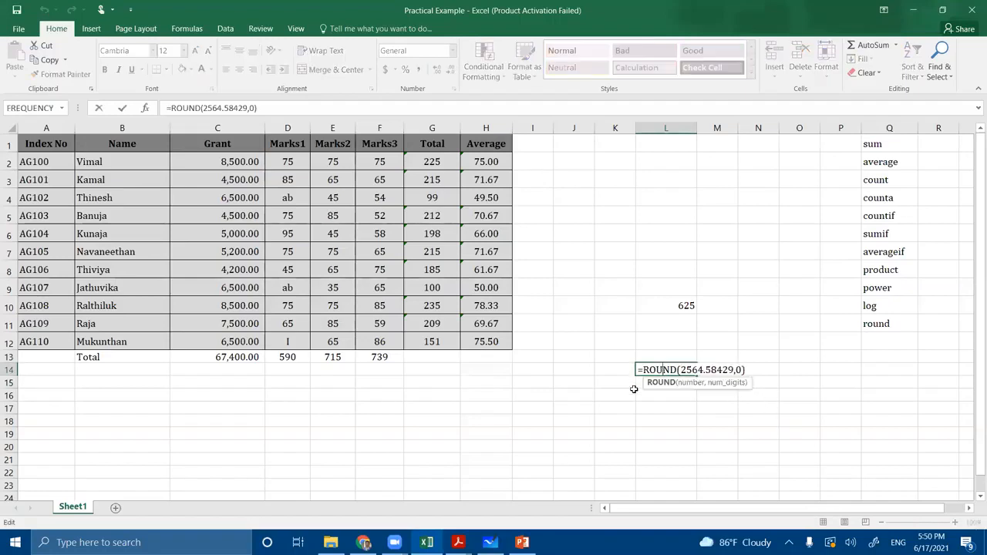
click(738, 370)
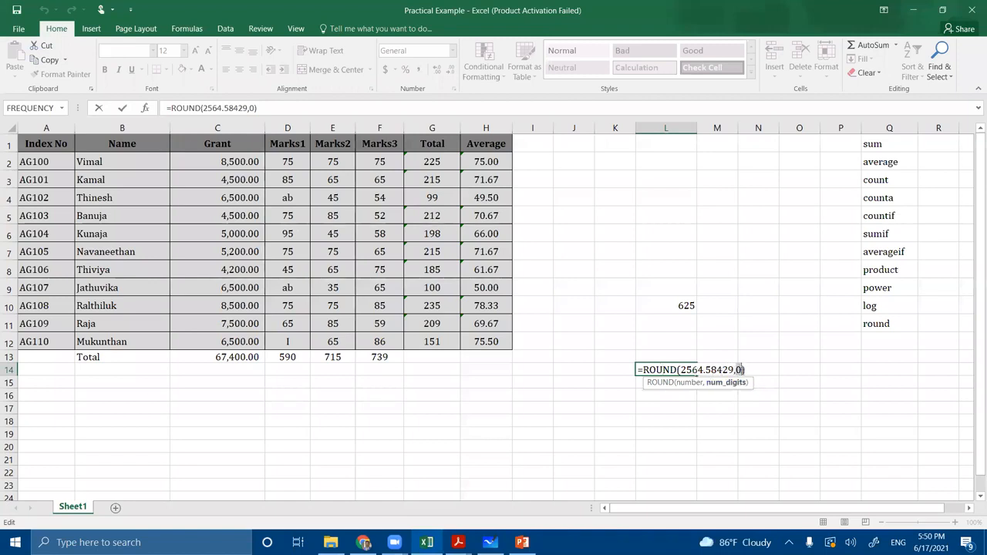
key(BackSpace)
text(-1)
drag(681, 370, 701, 370)
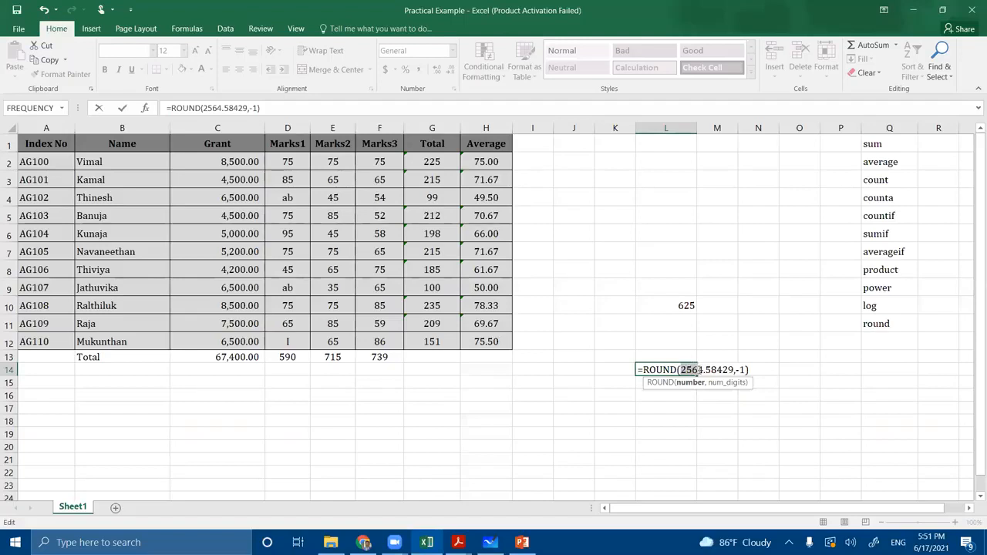
key(Return)
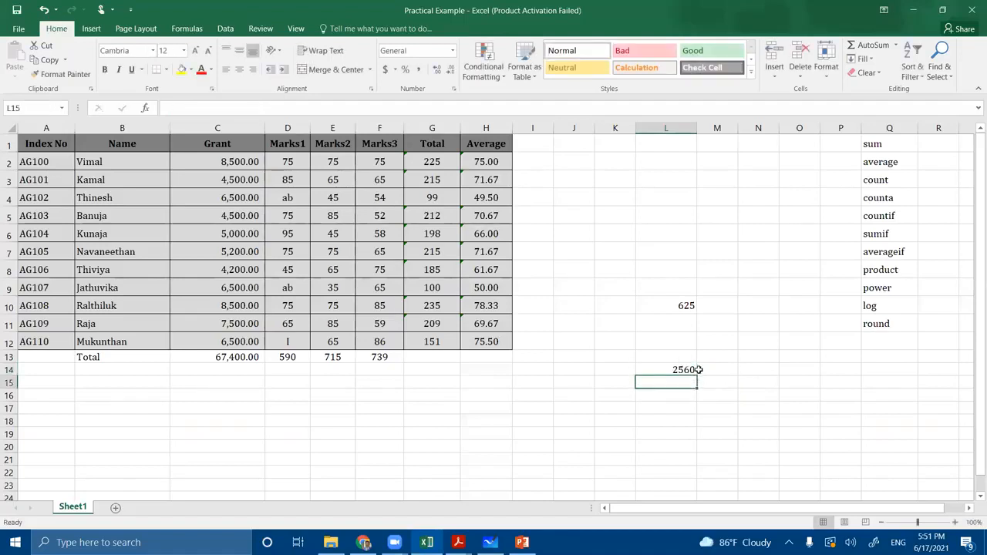
Set the digits argument of the ROUND formula in L14 to -2, rounding to the nearest hundred.
double_click(682, 370)
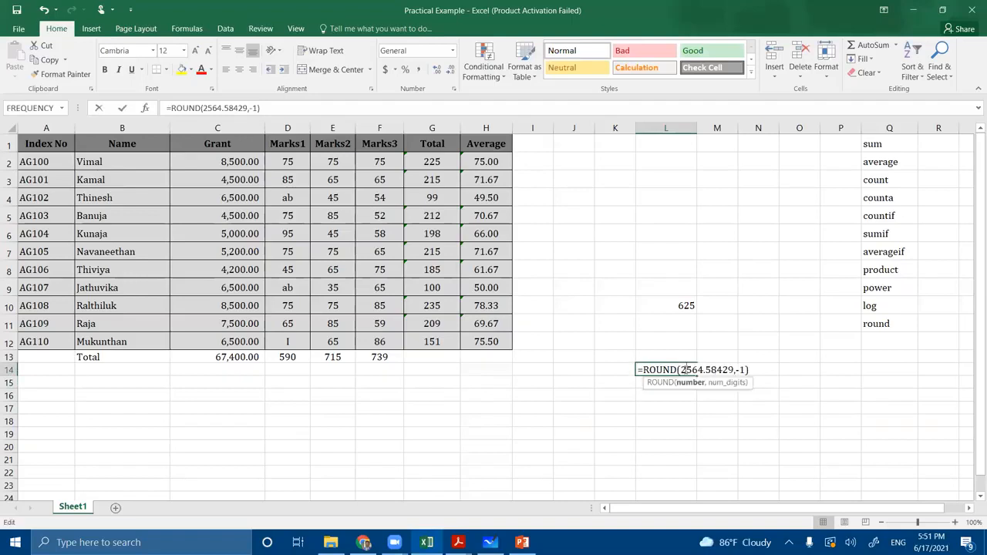
click(744, 370)
key(BackSpace)
text(2)
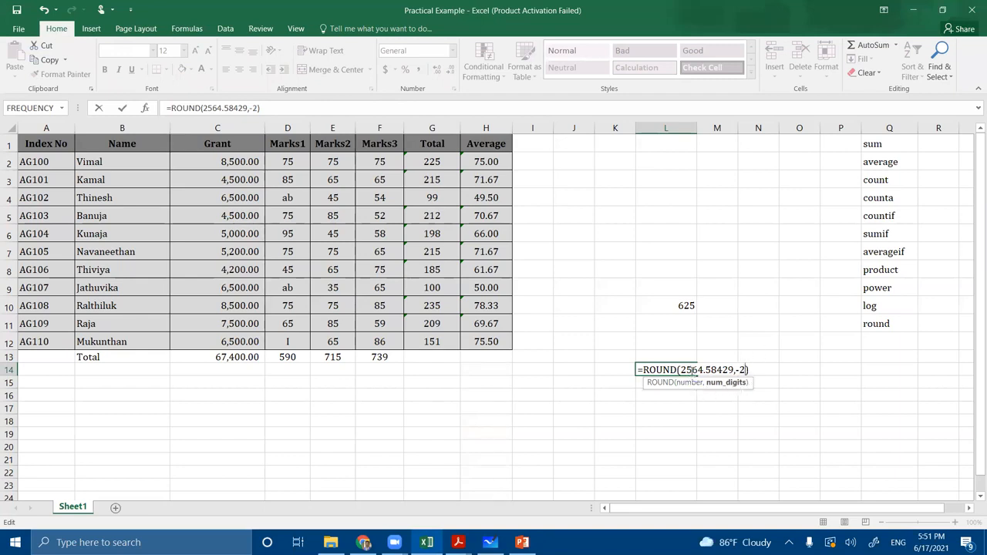
drag(682, 369, 696, 370)
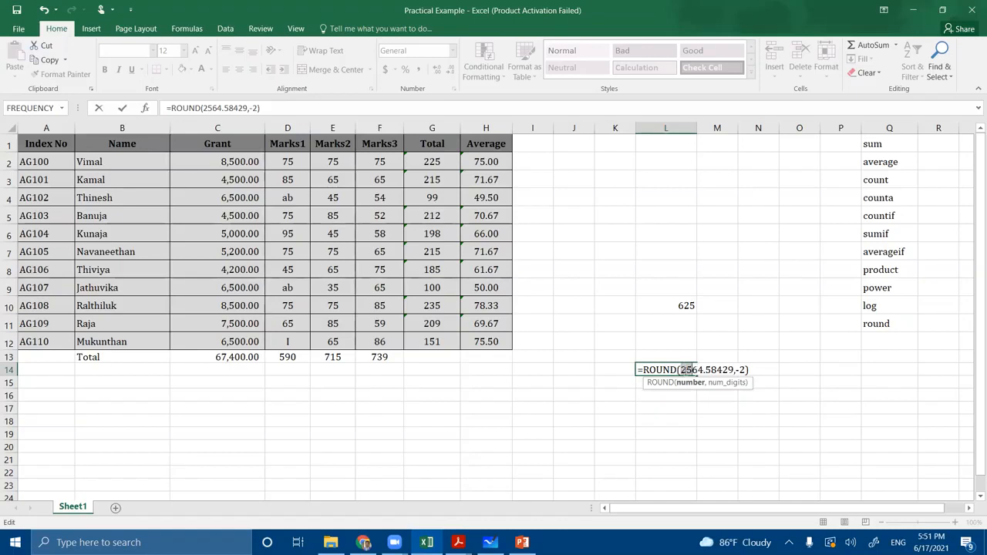
click(756, 367)
key(Return)
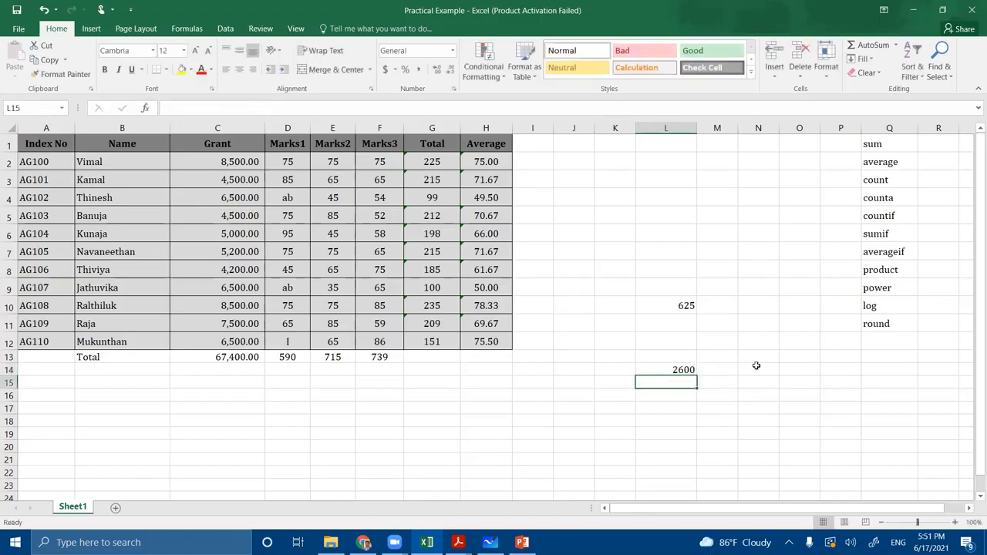
Change the ROUND formula in L14 to use -3 digits, rounding to the nearest thousand.
double_click(676, 370)
double_click(740, 370)
text(3)
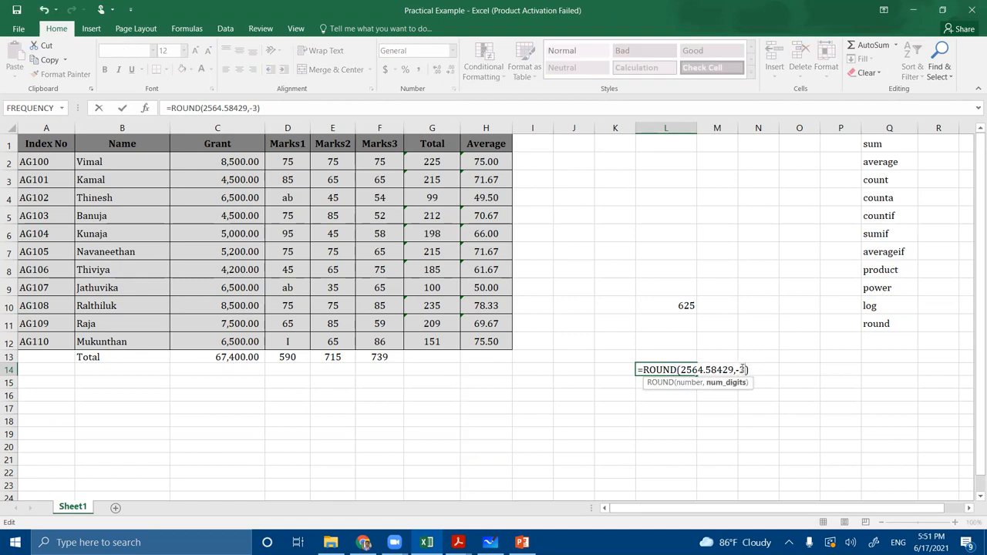
click(683, 370)
key(Return)
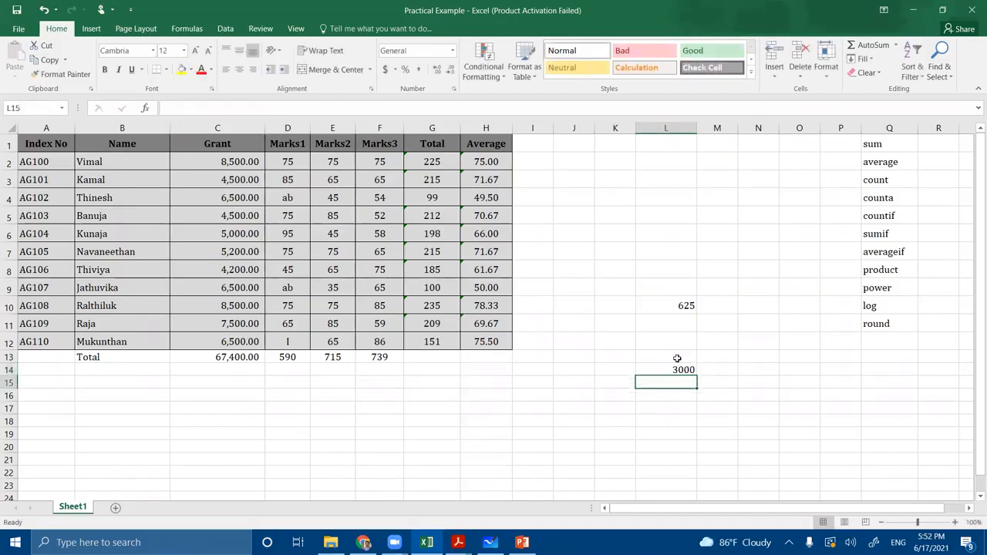
Change the digits argument of L14's ROUND formula to -4 and evaluate it.
double_click(671, 370)
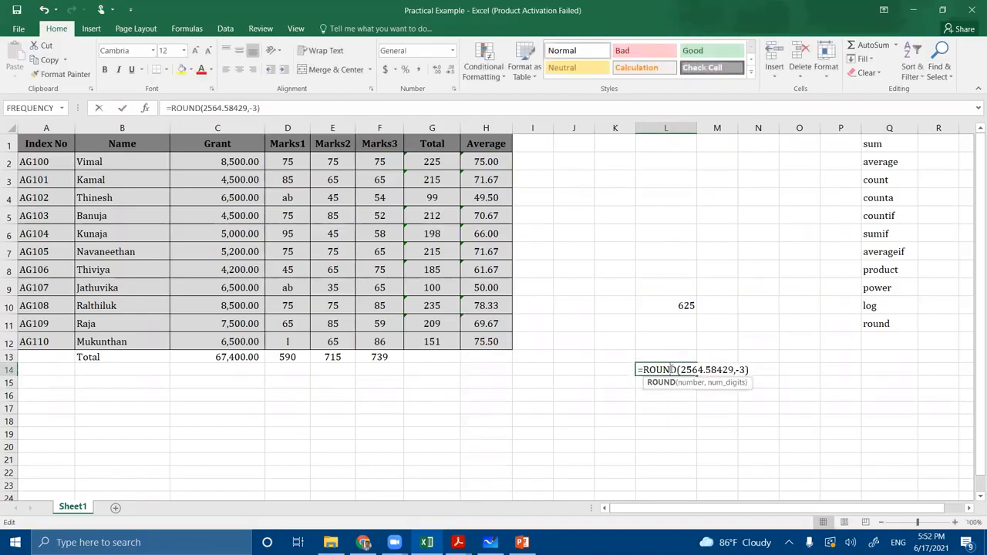
click(740, 369)
text(4)
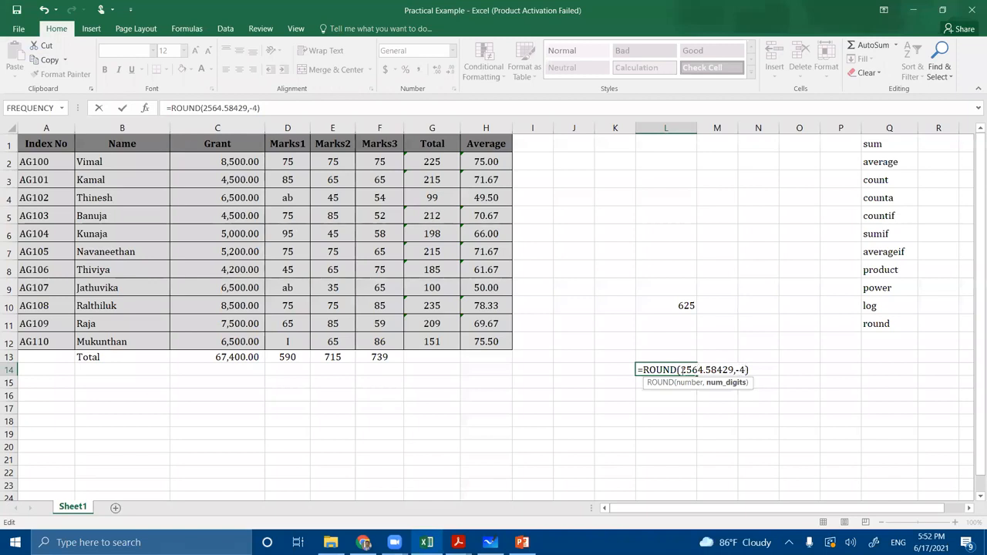
drag(679, 370, 700, 371)
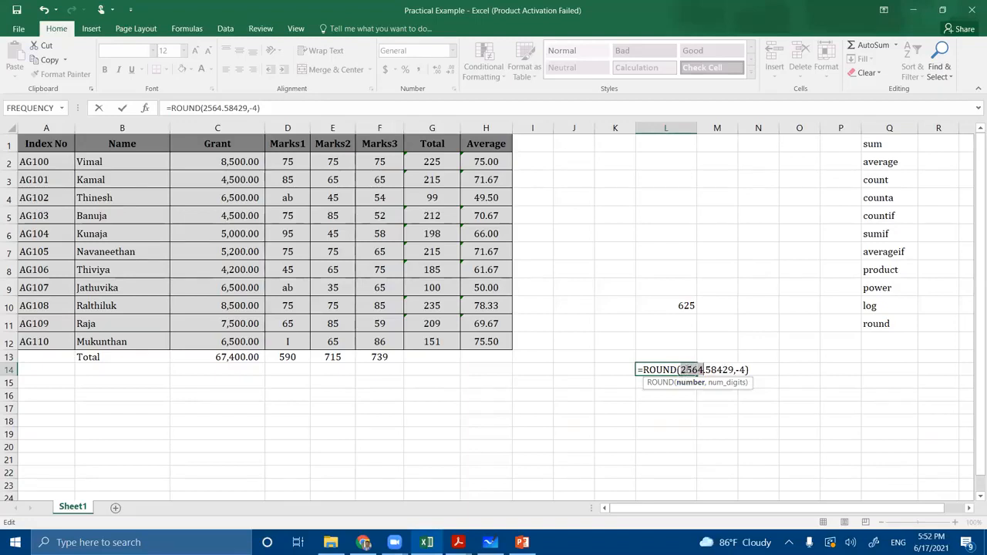
key(Return)
Set the digits argument of L14's ROUND formula to 2, giving =ROUND(2564.58429,2).
double_click(686, 368)
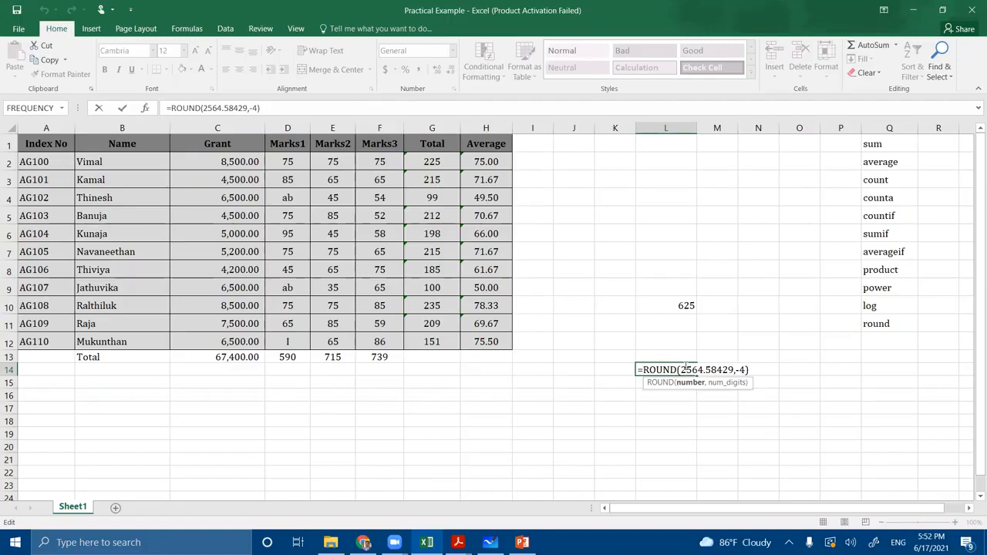
click(742, 370)
key(Delete)
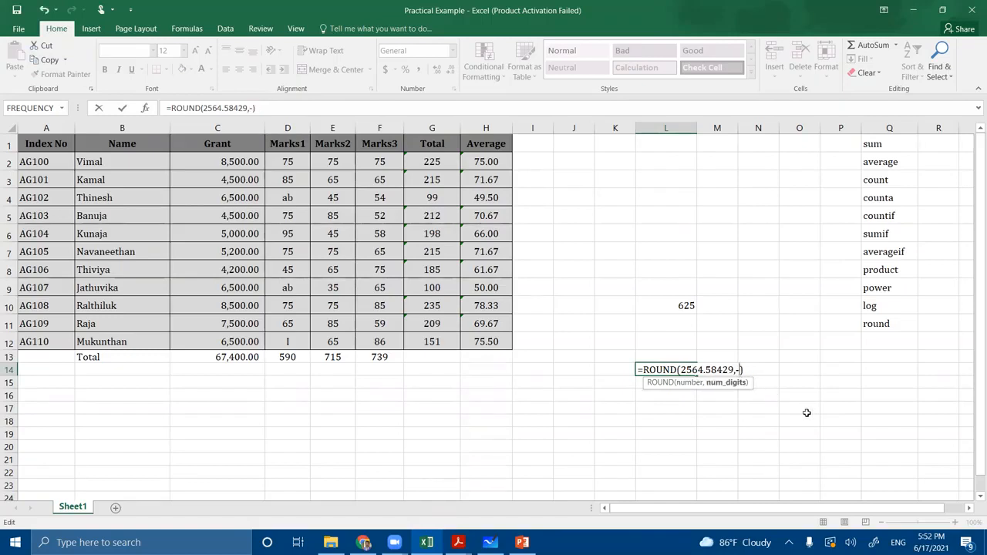
key(BackSpace)
text(2)
key(Return)
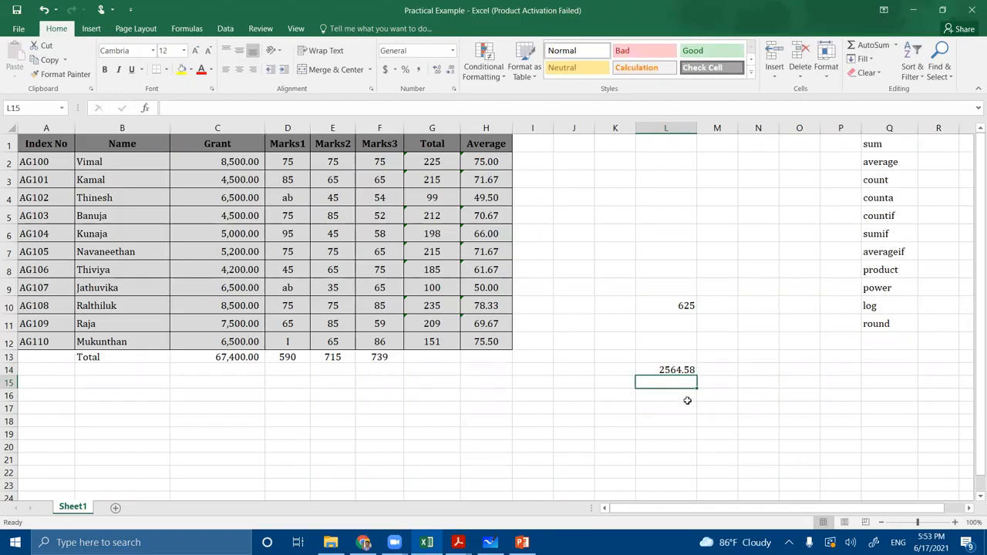
Add "trim" to the list of function names in cell Q12, below round.
click(685, 369)
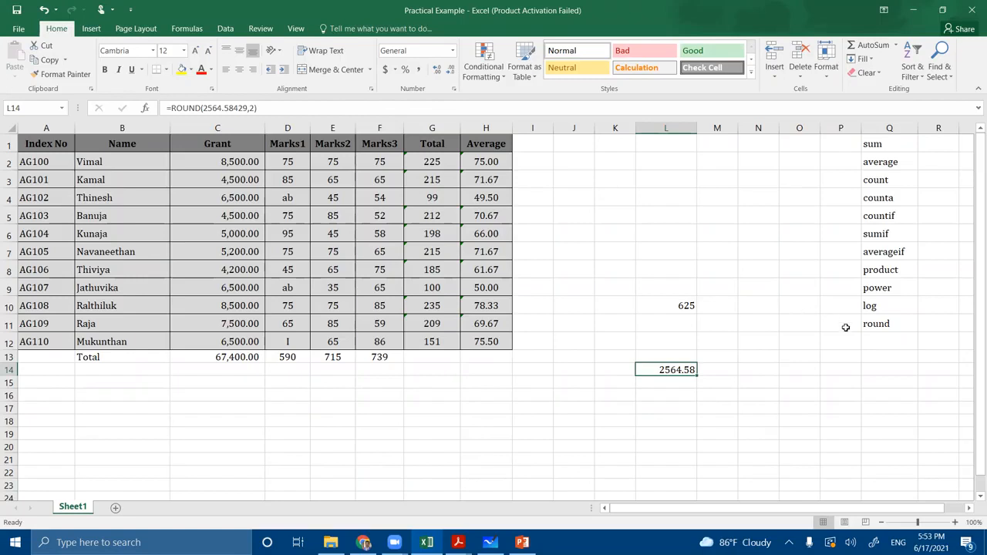
click(887, 337)
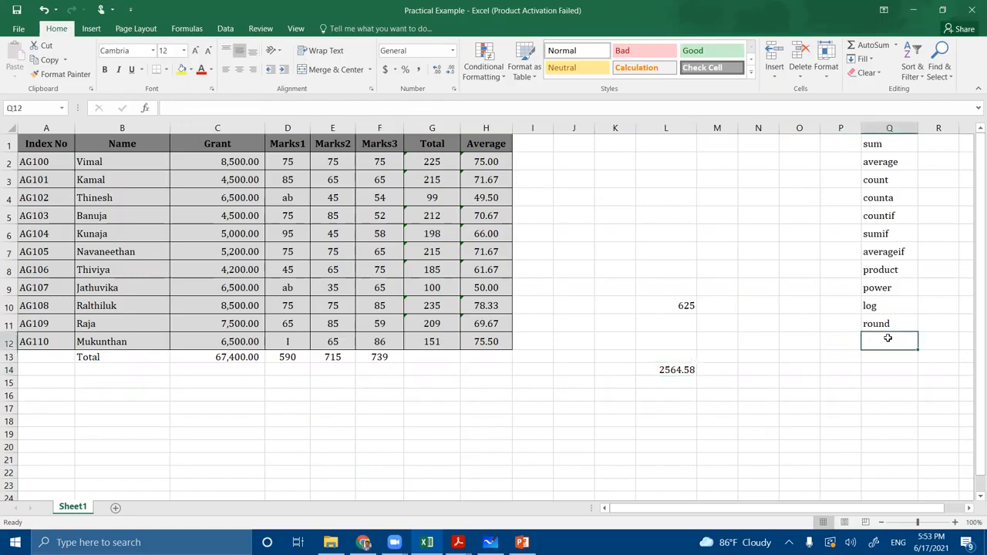
text(trim)
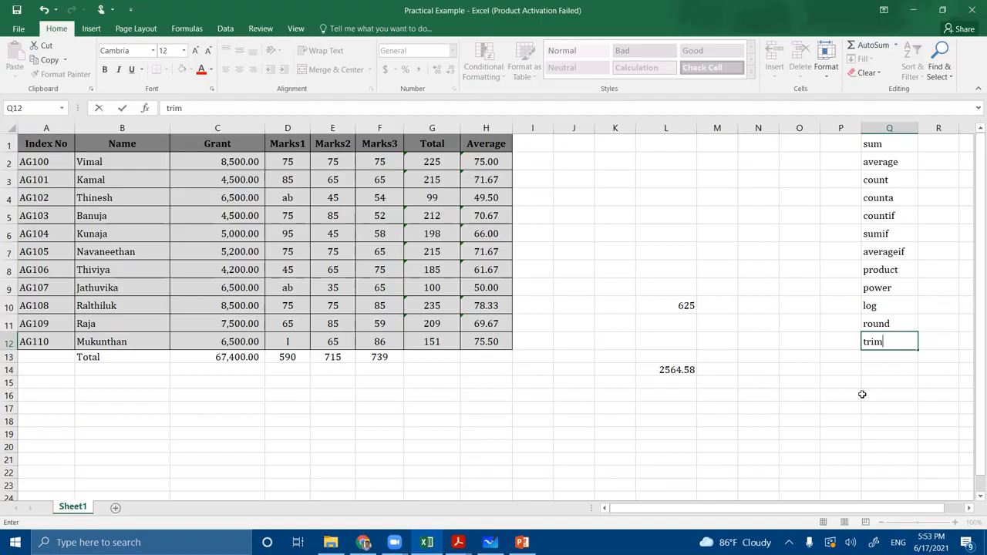
Replace the function name ROUND with trim in L14's formula, keeping the arguments 2564.58429 and 2.
double_click(667, 369)
drag(677, 369, 644, 371)
text(trim()
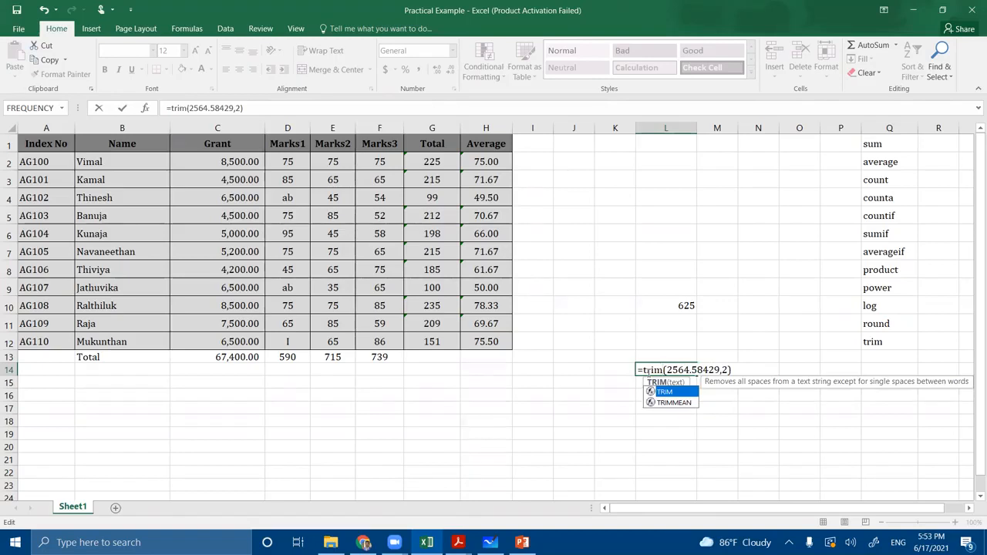
drag(662, 371, 721, 372)
click(723, 370)
click(723, 370)
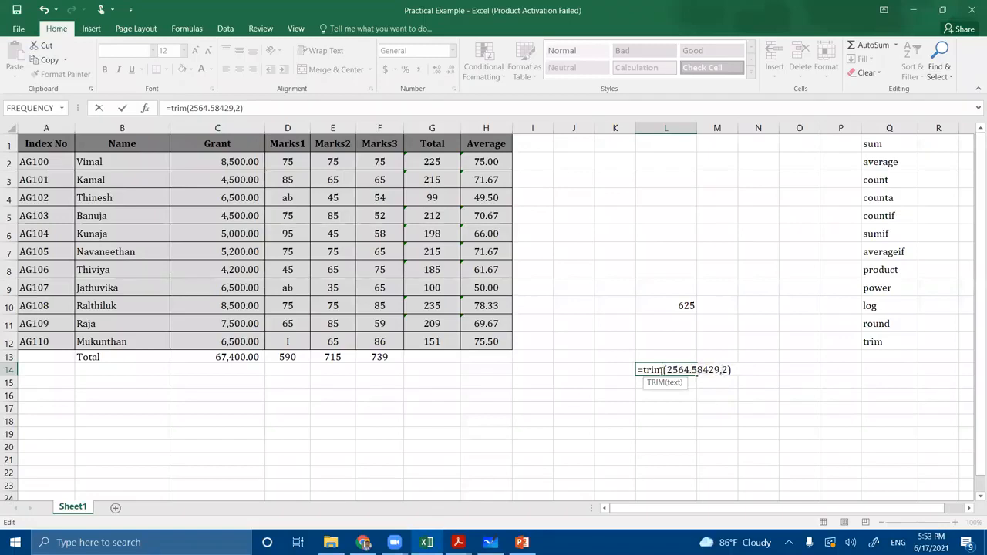
Try the function name "trunk" in place of trim in L14's formula.
drag(661, 371, 645, 371)
text(trunk)
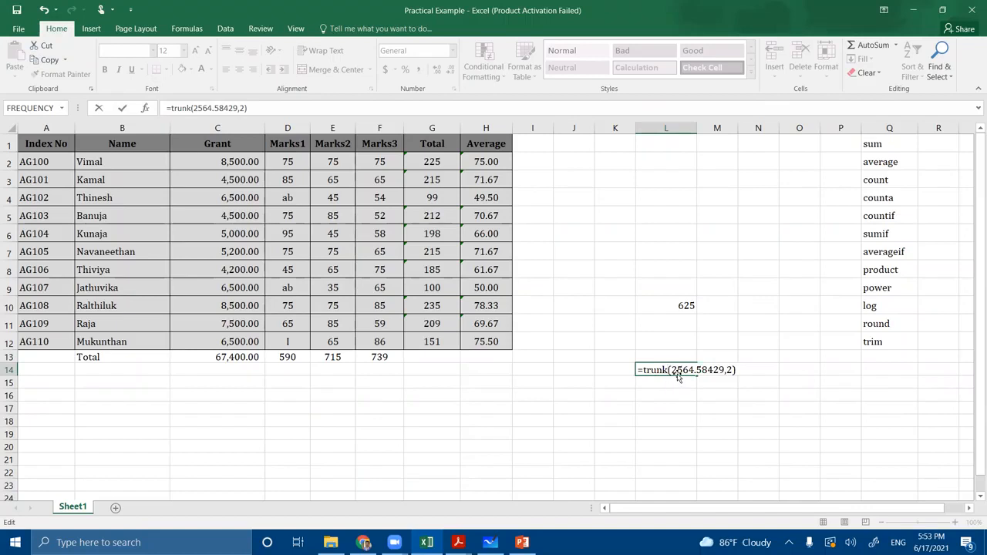
key(Return)
Correct the function name in L14 to TRUNC so the formula reads =TRUNC(2564.58429,2).
double_click(672, 369)
key(BackSpace)
key(BackSpace)
key(BackSpace)
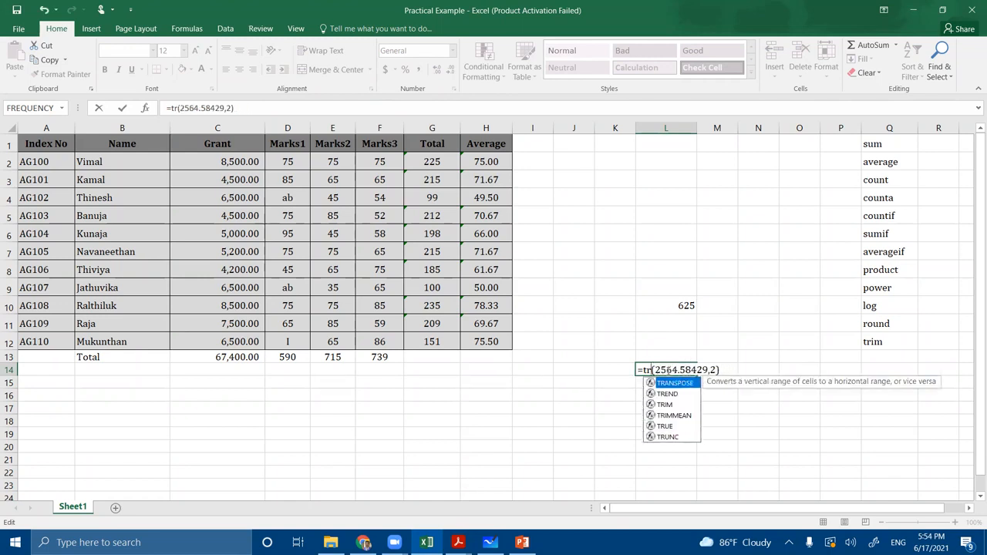
text(u)
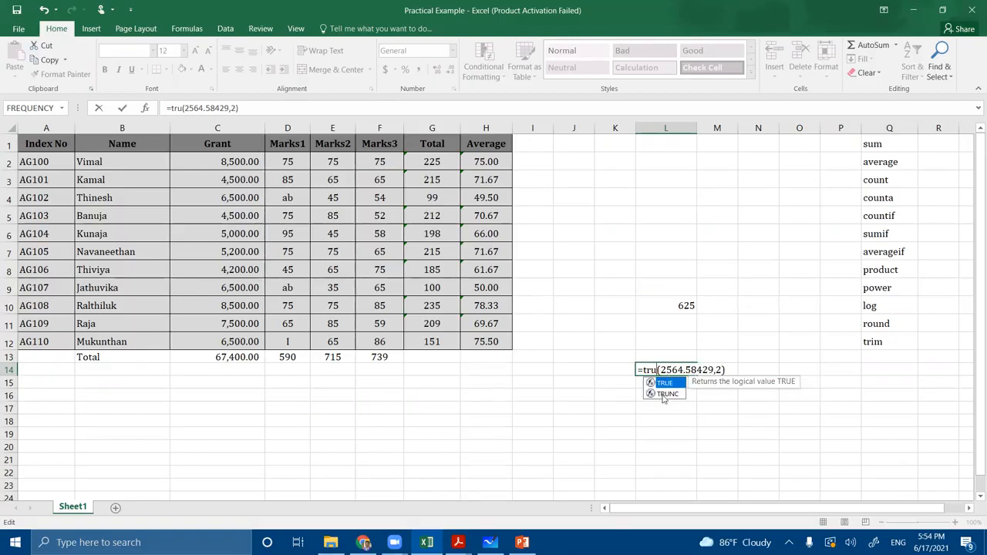
double_click(663, 394)
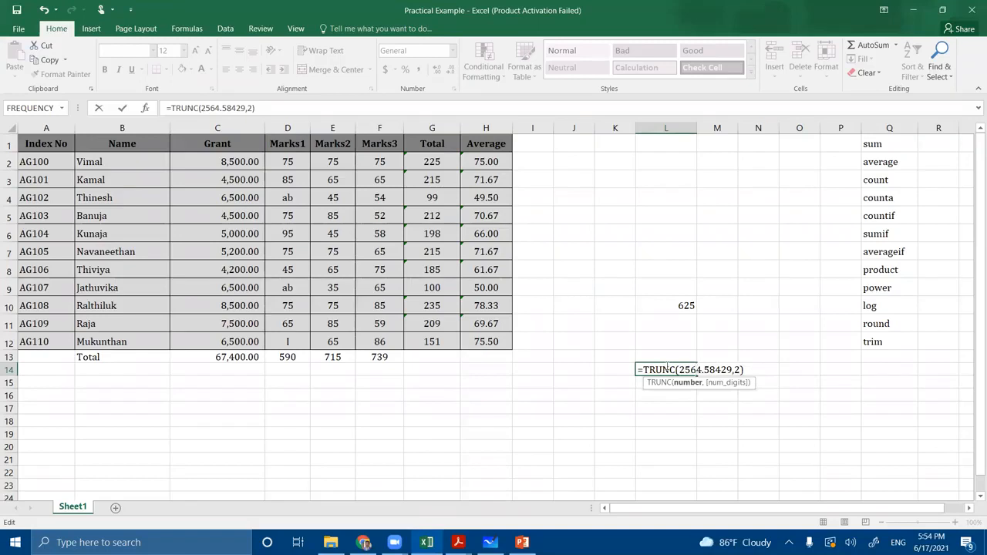
Change the number inside L14's TRUNC formula to 2564.58929 and evaluate it with 2 digits.
drag(681, 370, 733, 370)
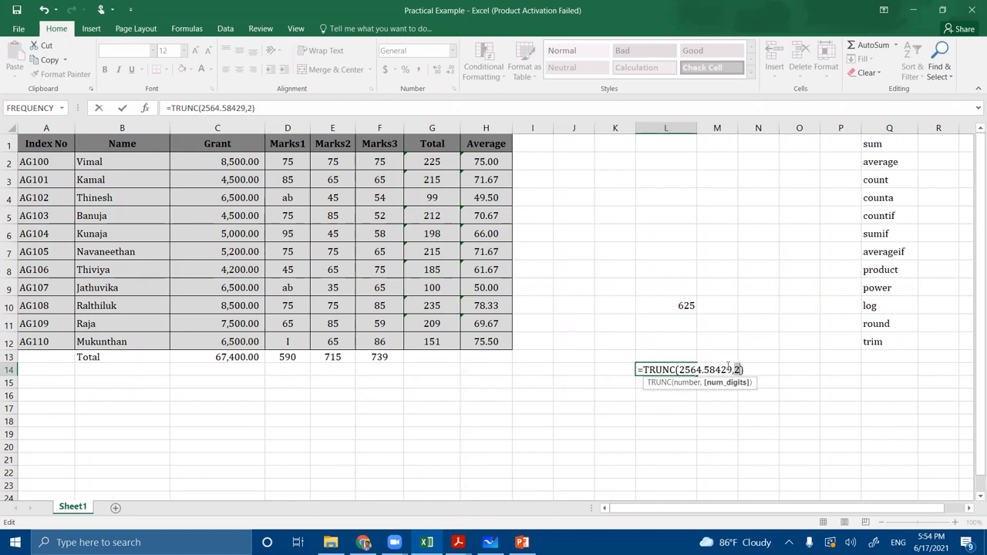
drag(679, 370, 715, 370)
click(717, 370)
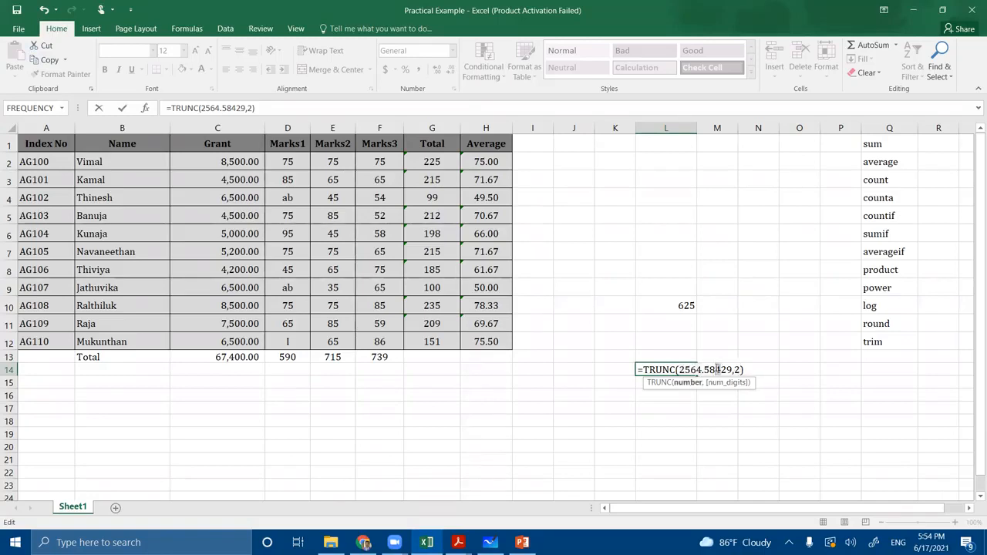
drag(679, 370, 715, 370)
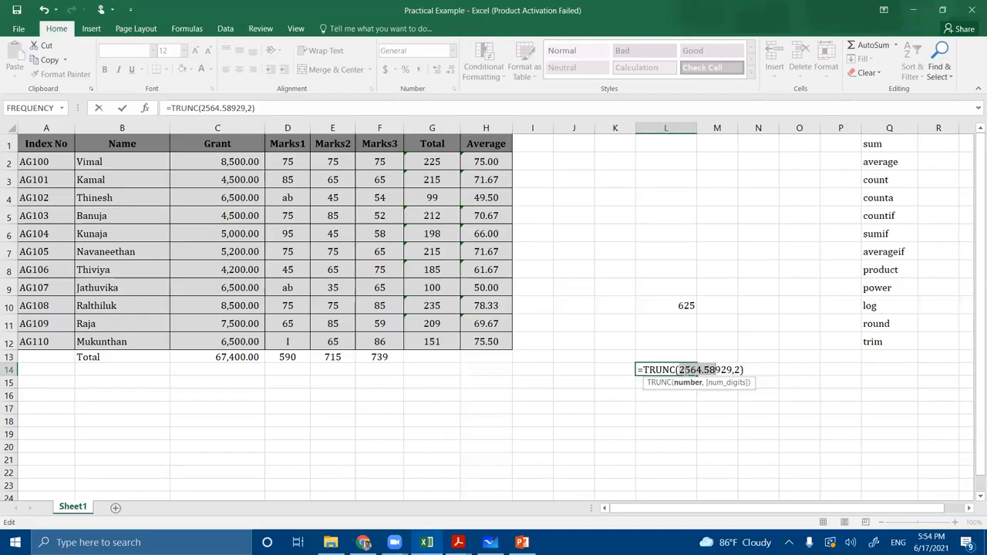
click(716, 370)
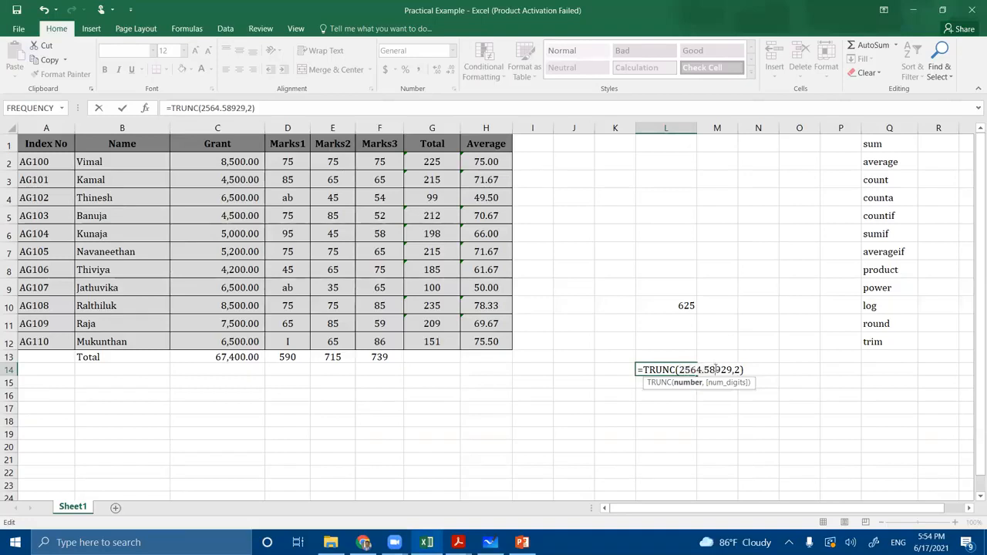
drag(679, 370, 717, 372)
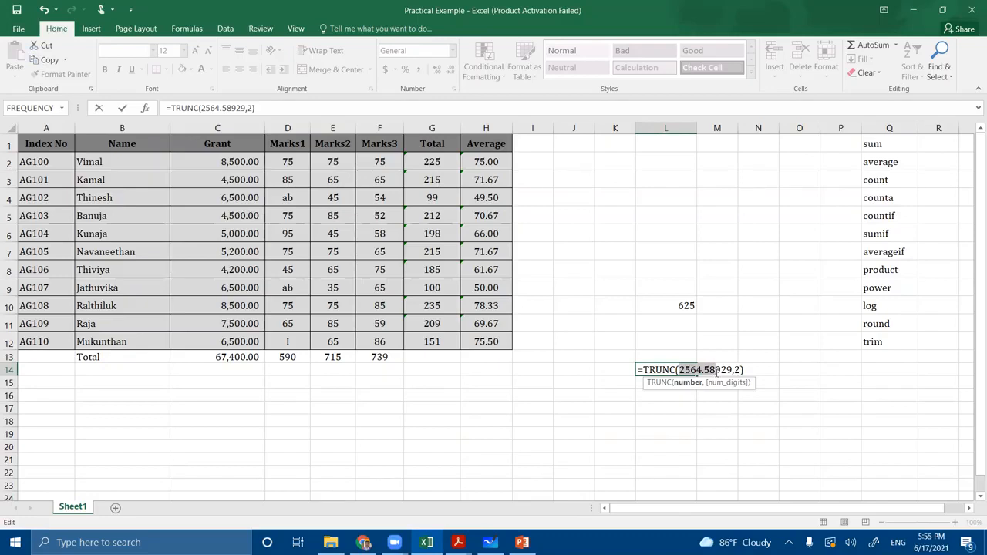
key(Return)
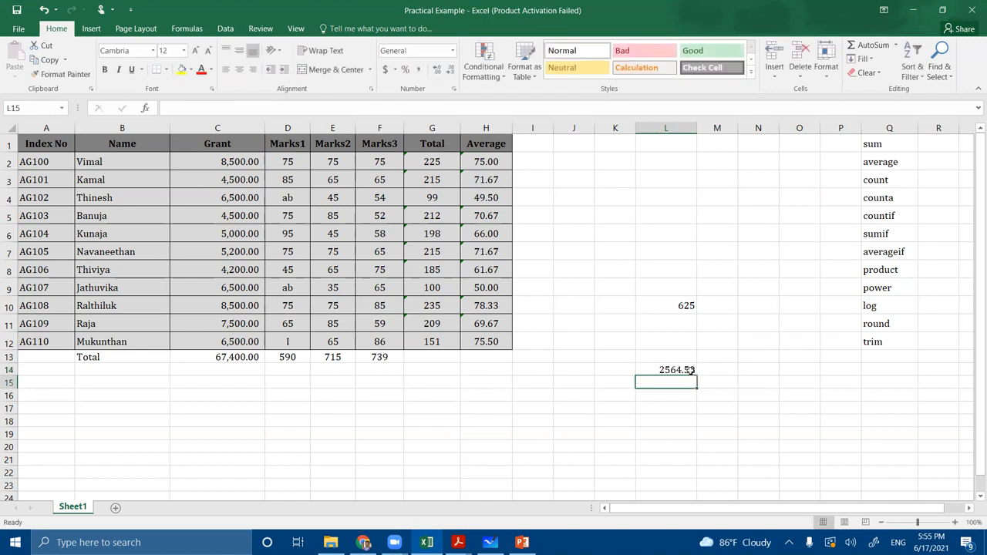
Set the number of digits in L14's TRUNC formula to 1 and evaluate it.
double_click(690, 370)
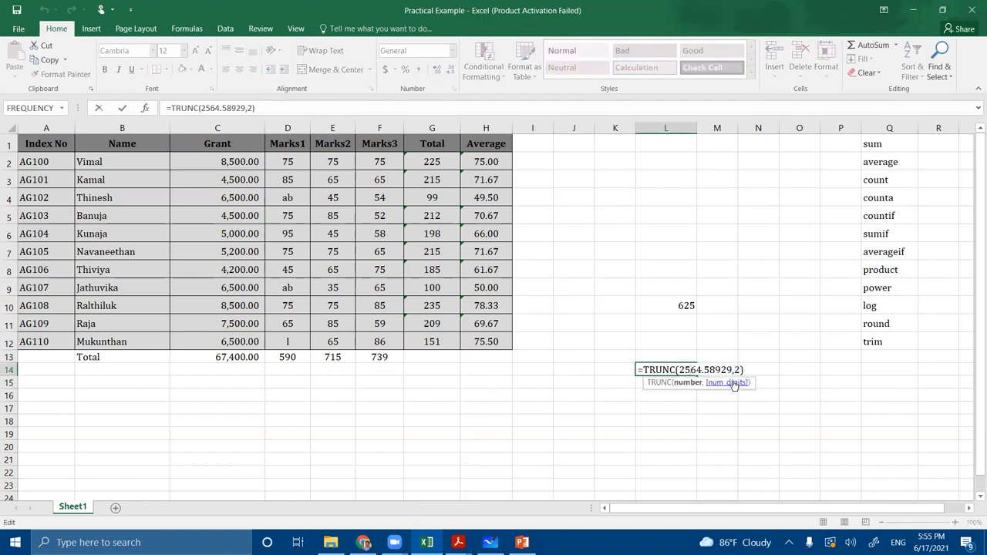
drag(734, 371, 742, 370)
text(1)
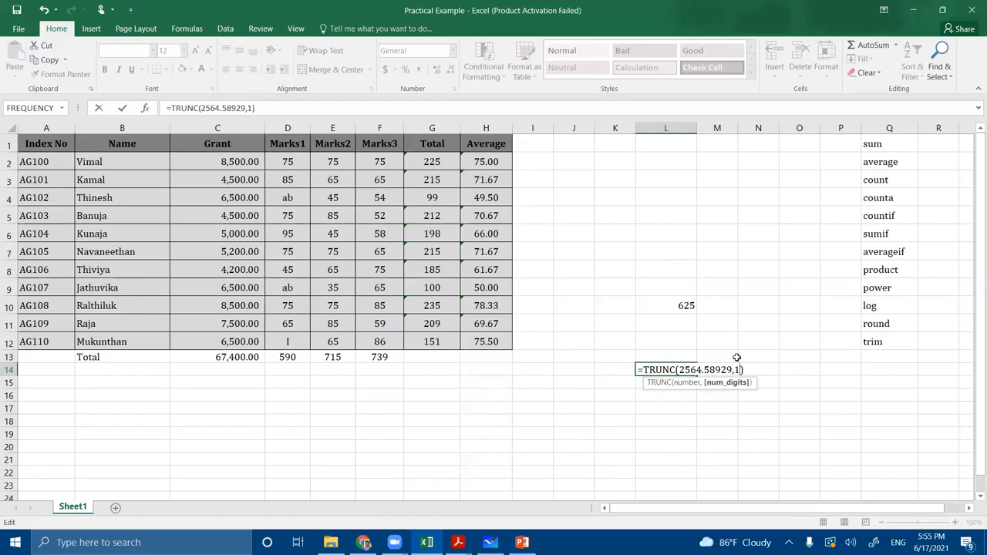
key(Return)
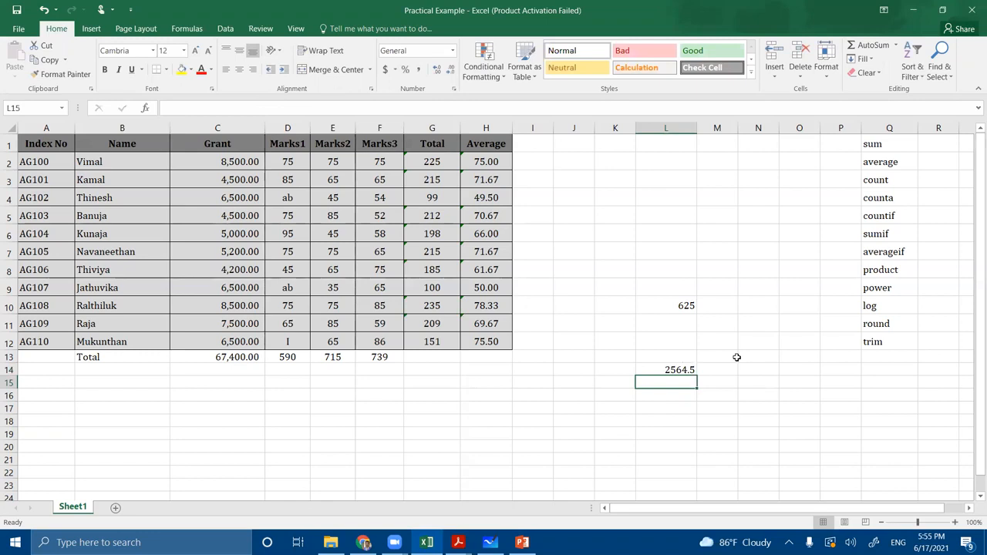
Set the number of digits in L14's TRUNC formula to 0, evaluate it, and recheck the decimals inside the formula.
double_click(673, 370)
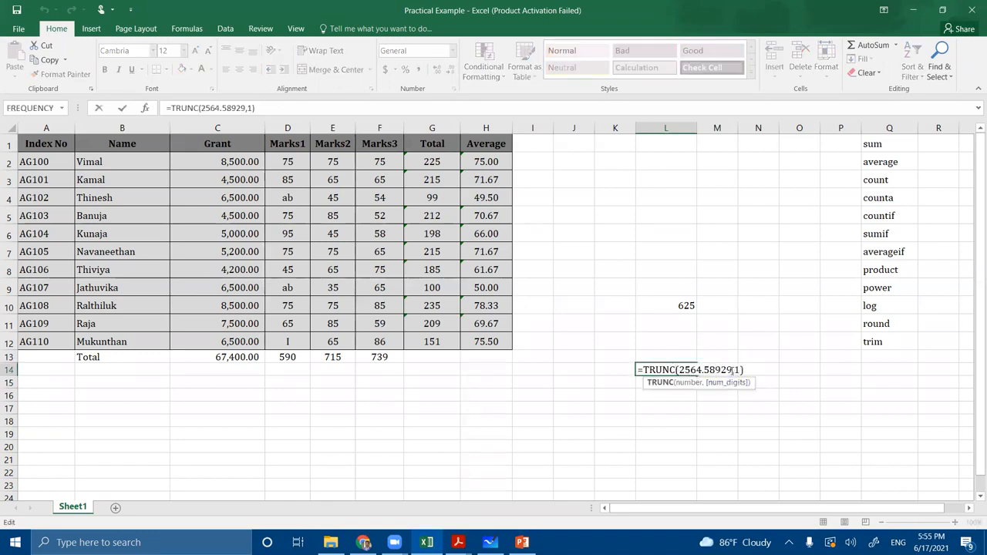
double_click(737, 370)
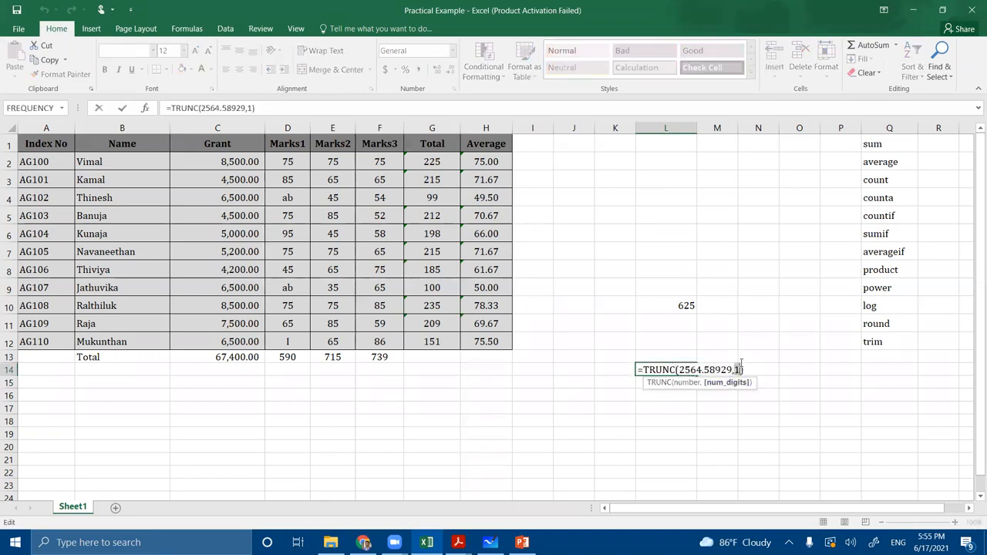
text(0)
key(Return)
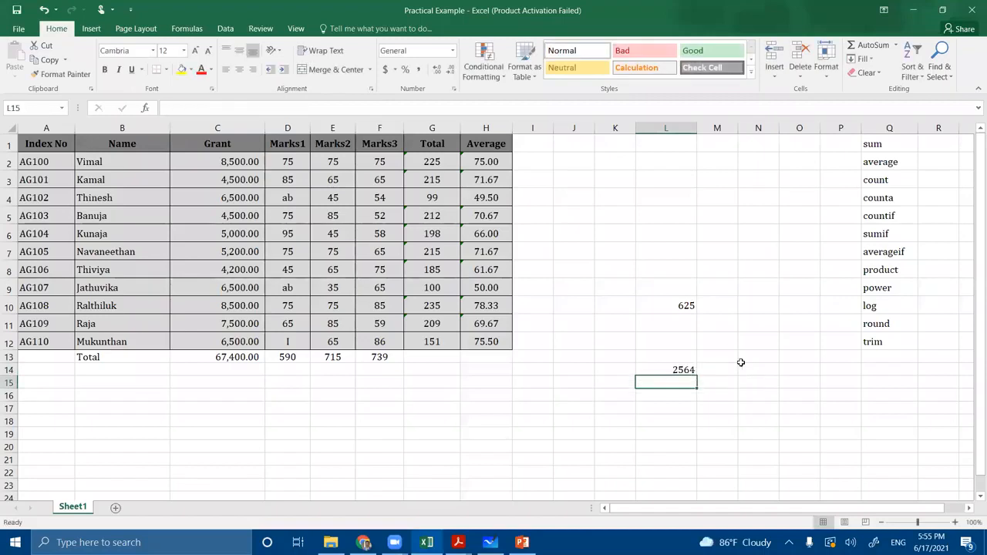
double_click(654, 371)
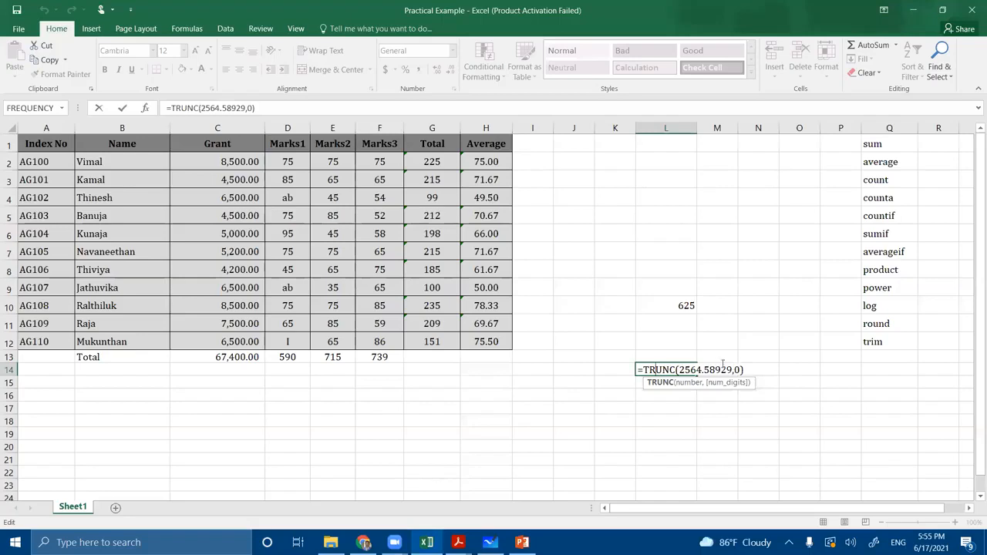
drag(706, 370, 733, 370)
key(Return)
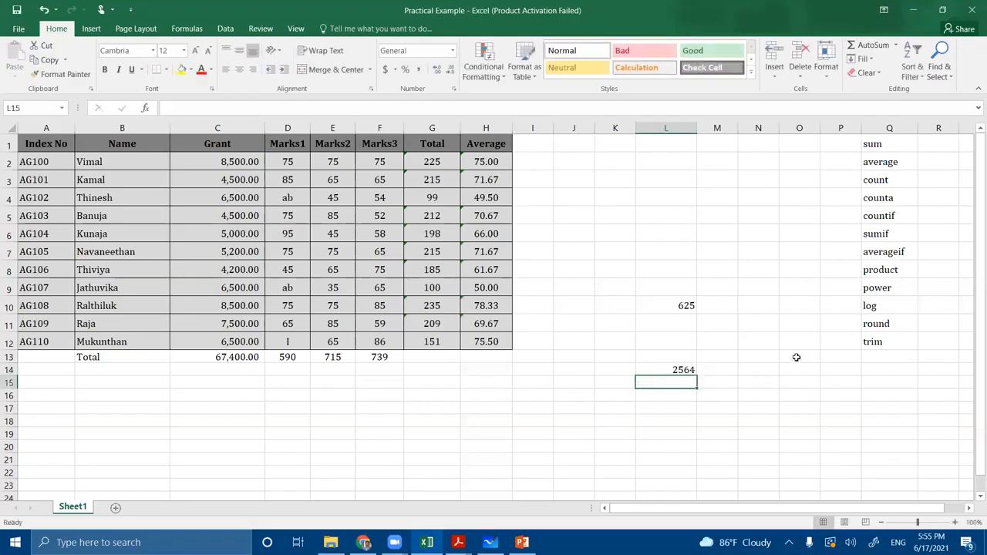
Correct the function list entry in Q12 to trunc and add rand below it in Q13.
click(892, 342)
double_click(892, 342)
key(BackSpace)
key(BackSpace)
text(unc)
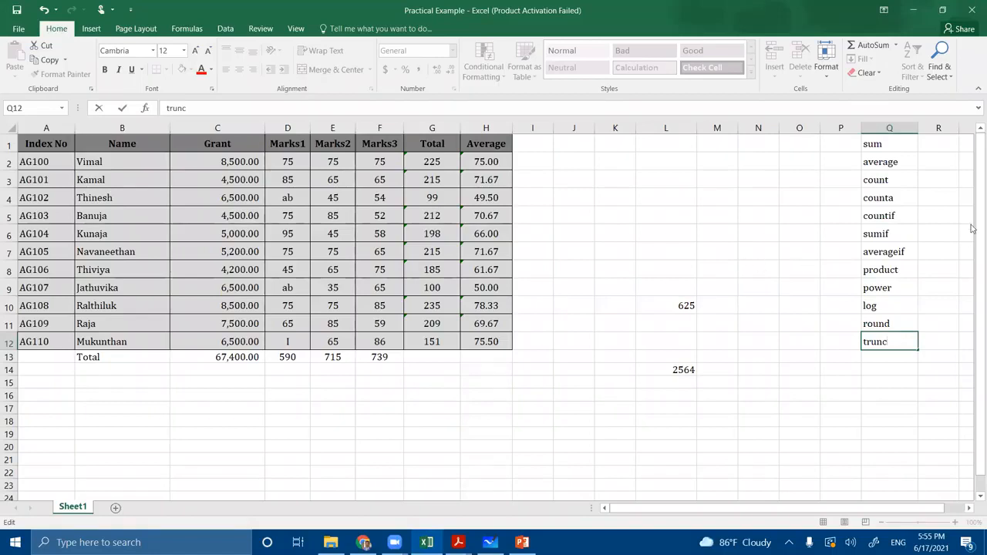
click(884, 359)
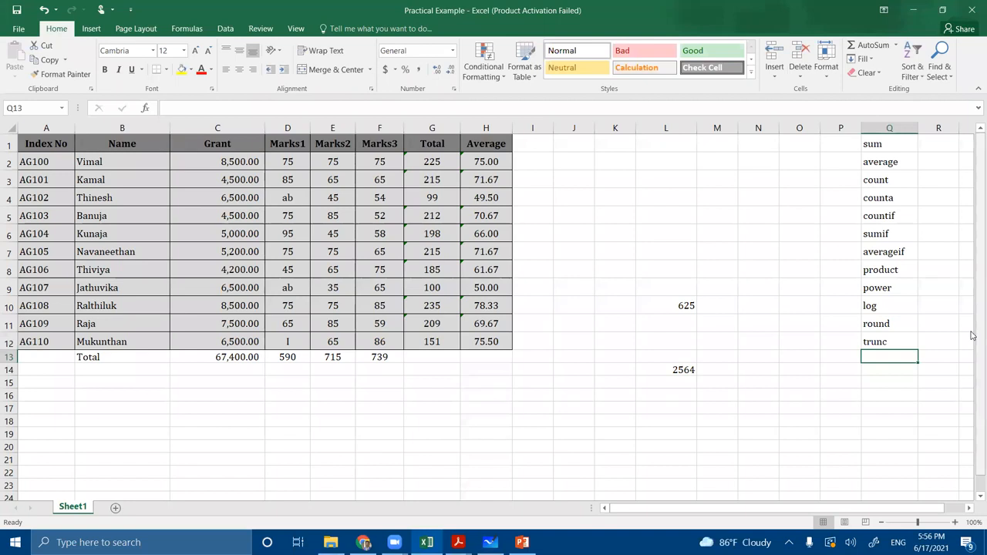
text(rand)
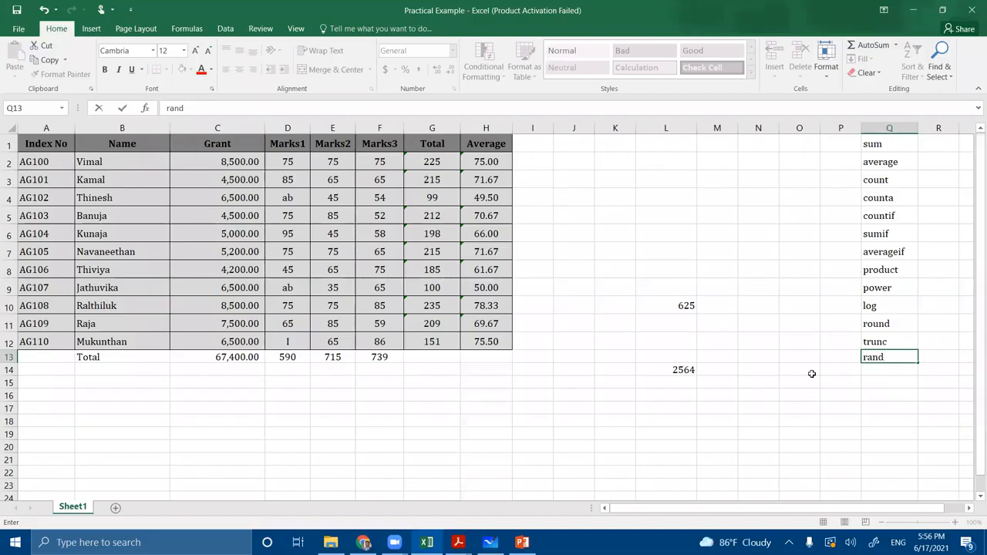
click(742, 383)
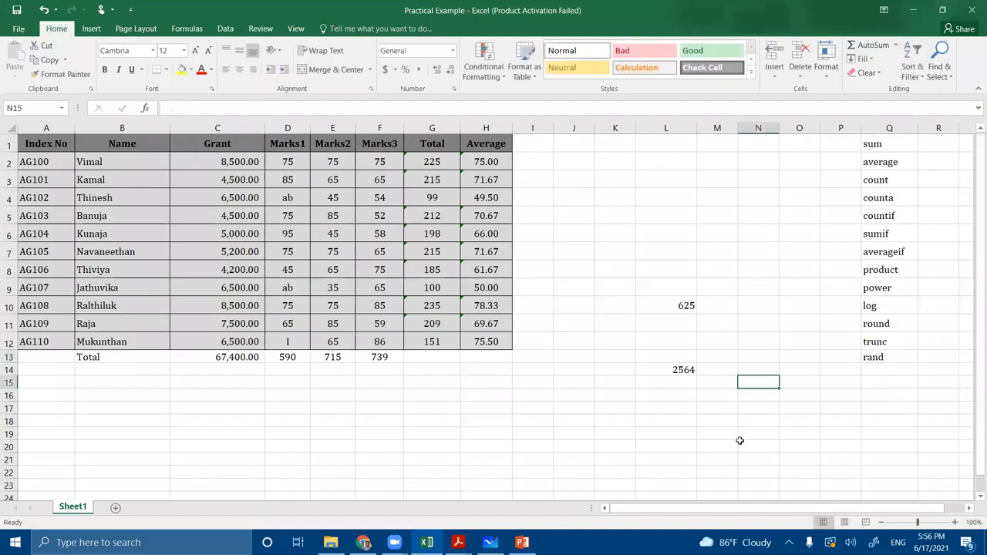
Enter the formula =rand() in cell L16 to generate a random number.
click(679, 367)
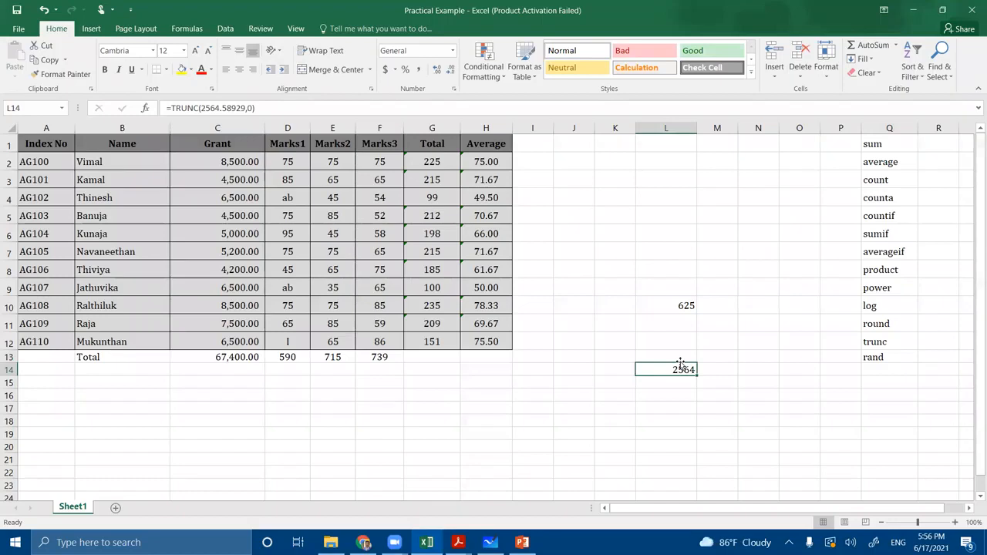
click(610, 406)
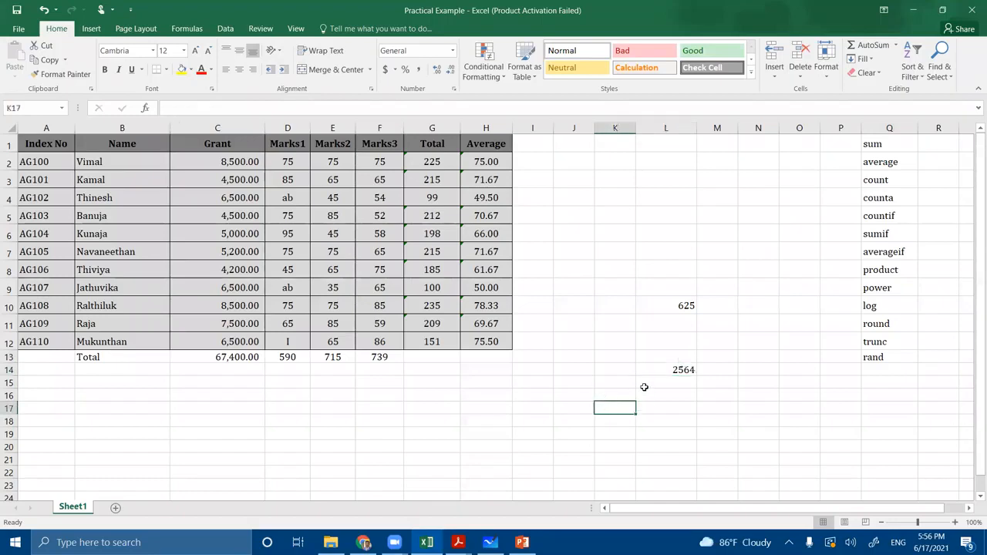
click(688, 396)
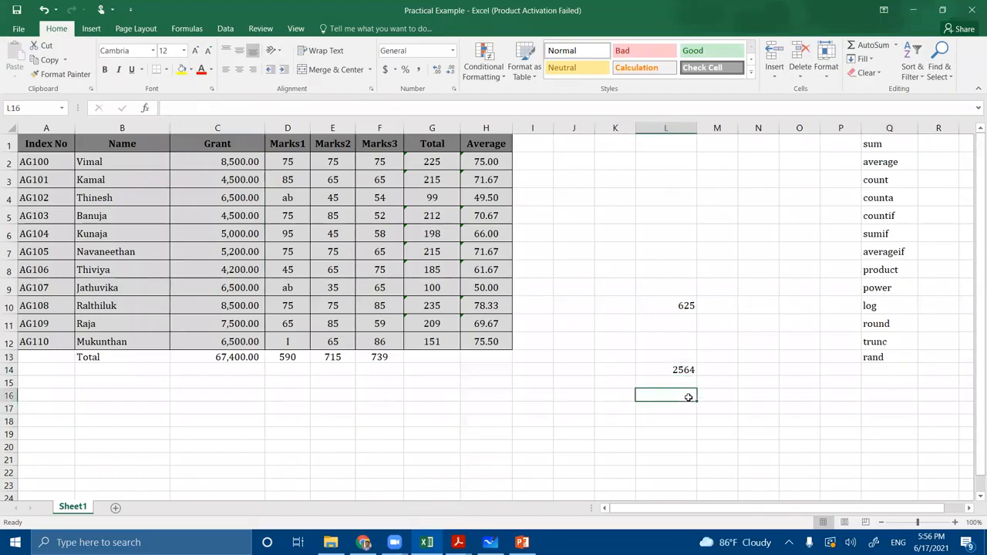
text(=rand)
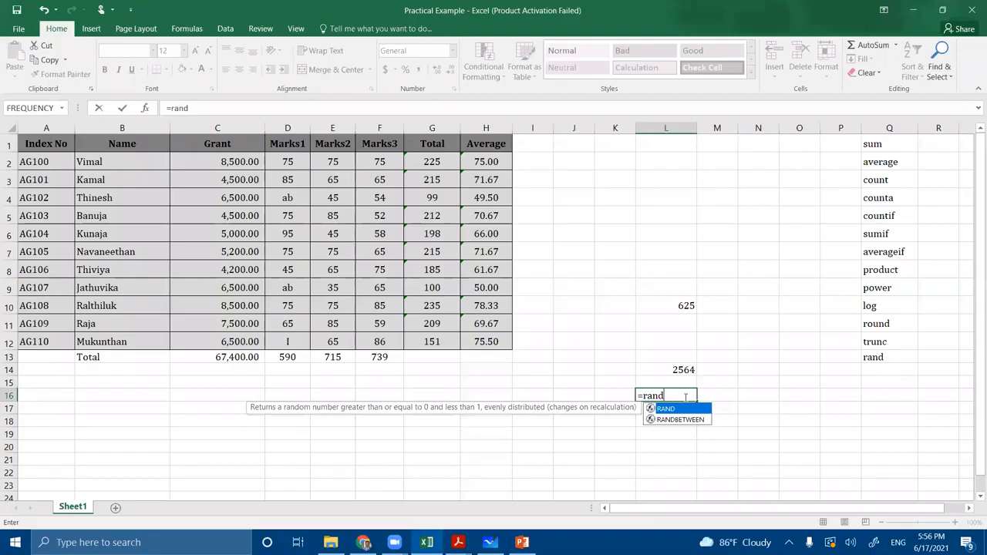
text(()
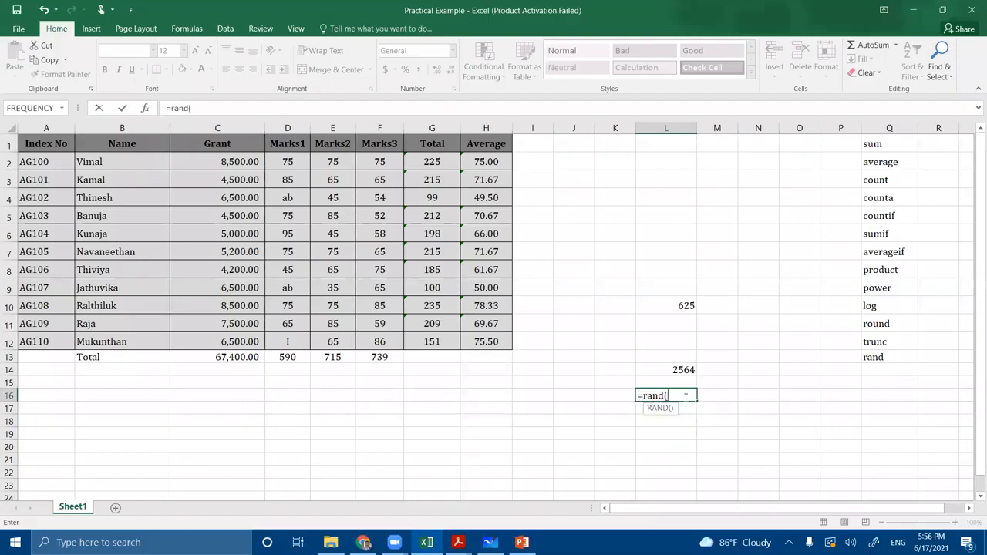
text())
key(Return)
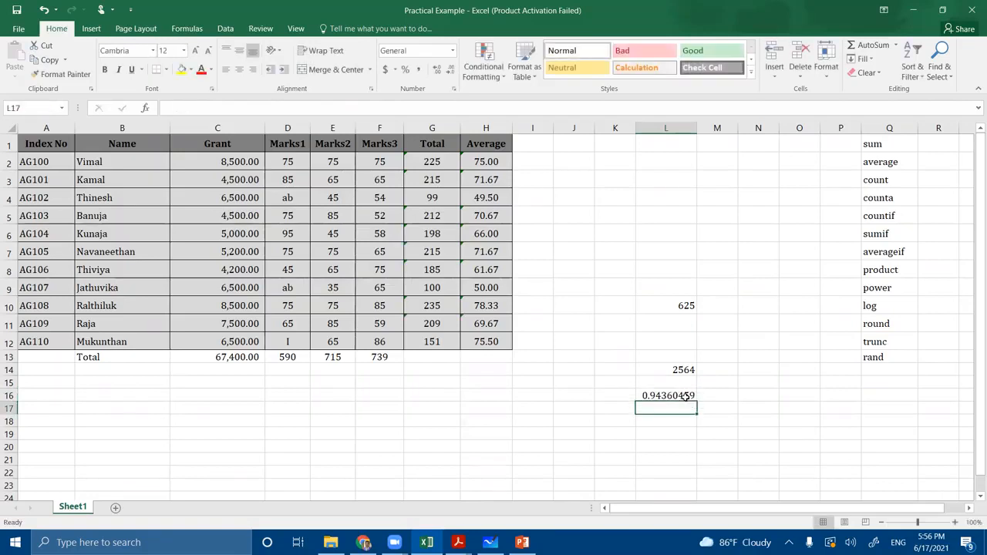
Fill the RAND formula from L16 down to L24.
scroll(670, 398, down, 2)
click(675, 287)
drag(697, 295, 703, 405)
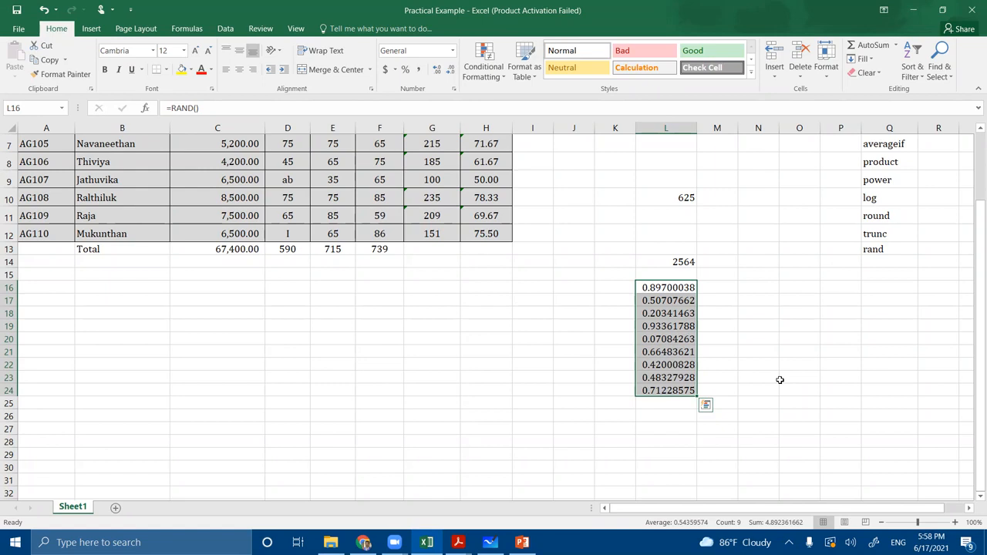
Re-enter F13's =SUM(F2:F12) formula three times without editing it to make the random numbers in column L recalculate.
click(497, 334)
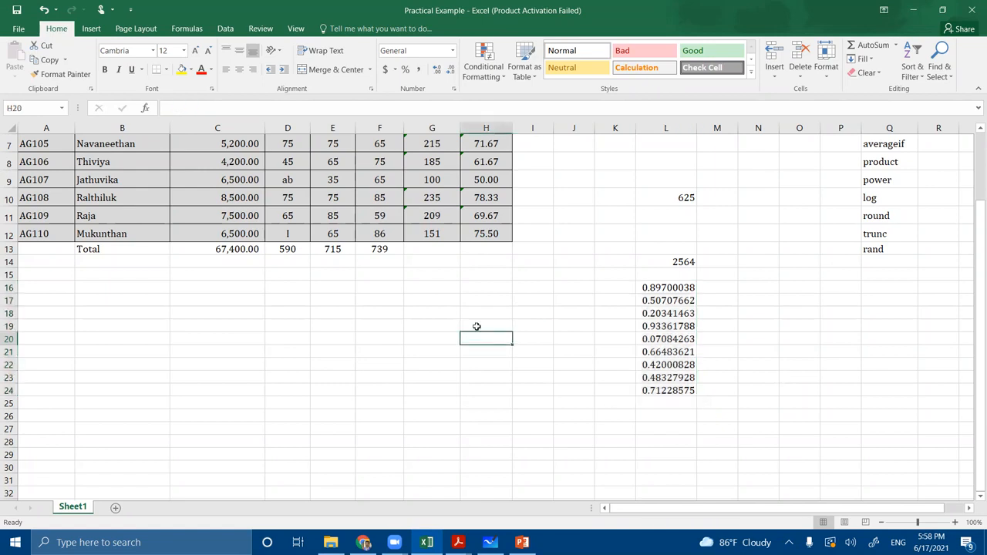
double_click(395, 247)
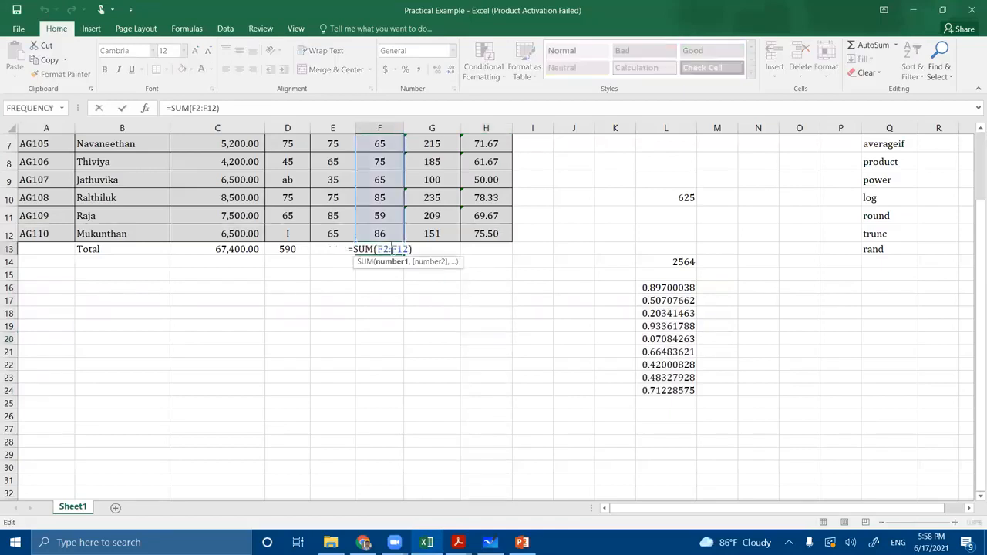
click(415, 249)
key(Return)
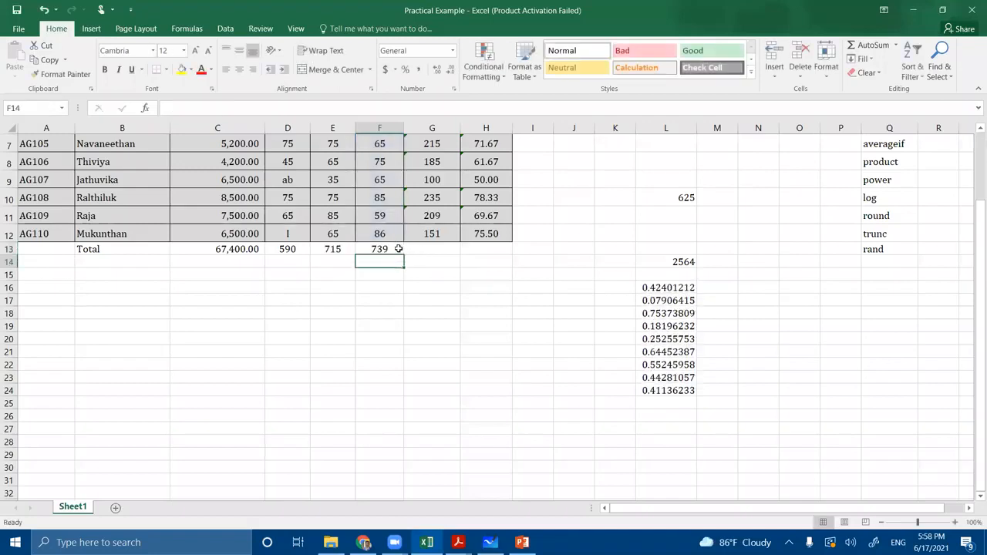
double_click(398, 248)
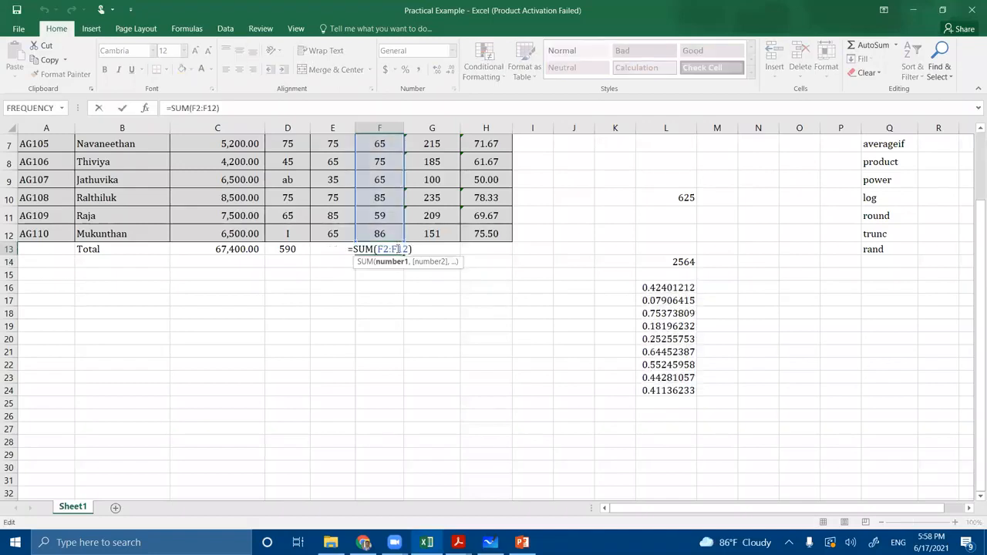
click(414, 248)
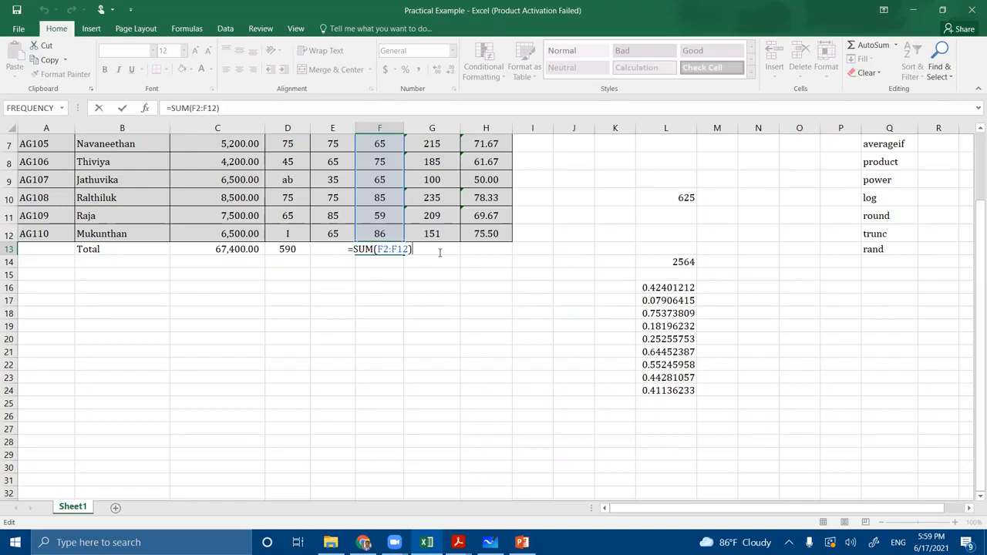
key(Return)
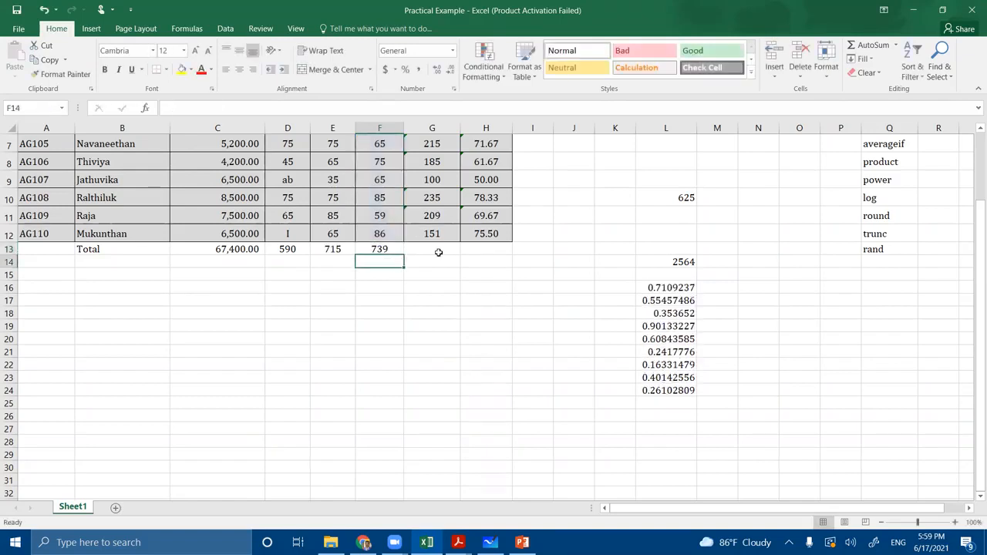
double_click(394, 249)
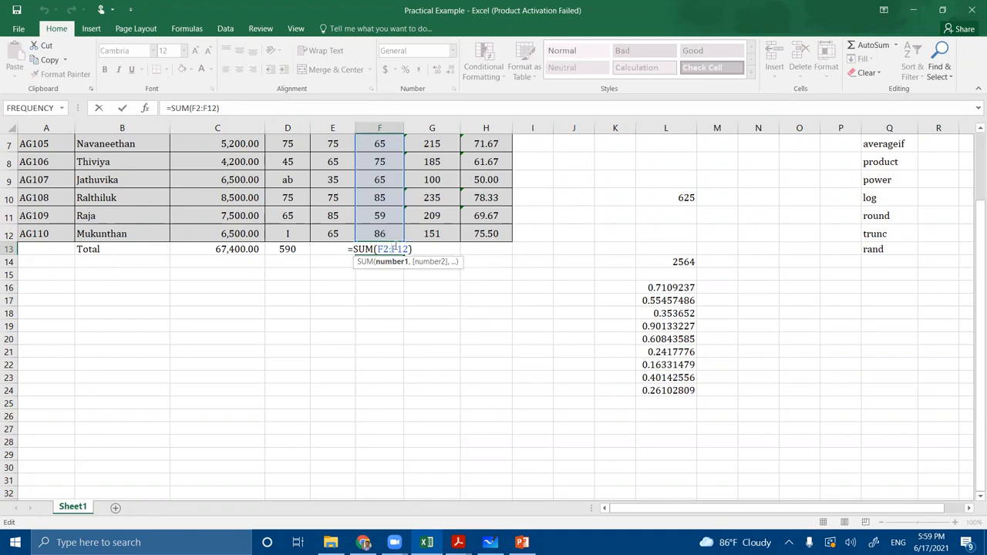
click(422, 246)
key(Return)
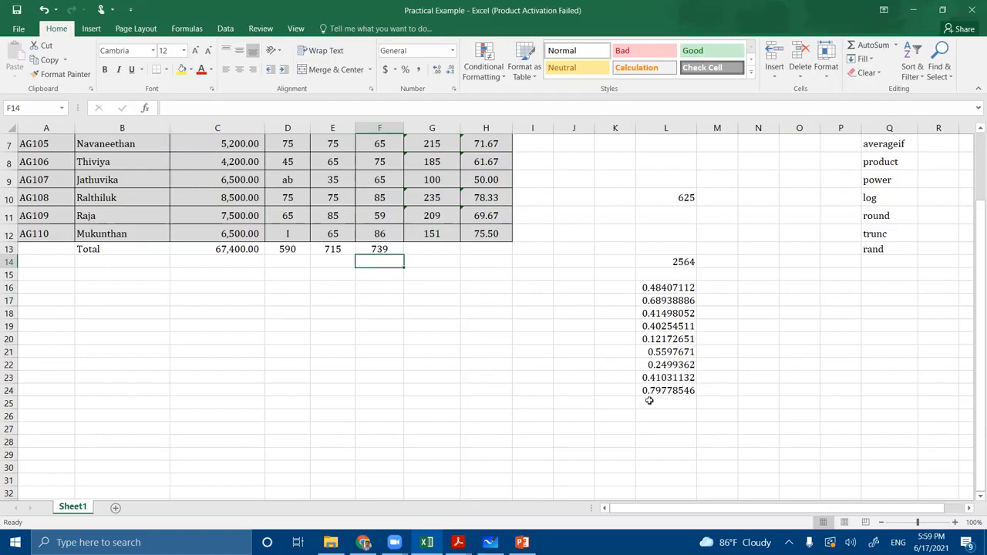
Extend the RAND formulas in column L down to L30 and copy the range L16:L30.
drag(674, 287, 698, 467)
click(691, 392)
drag(667, 287, 668, 467)
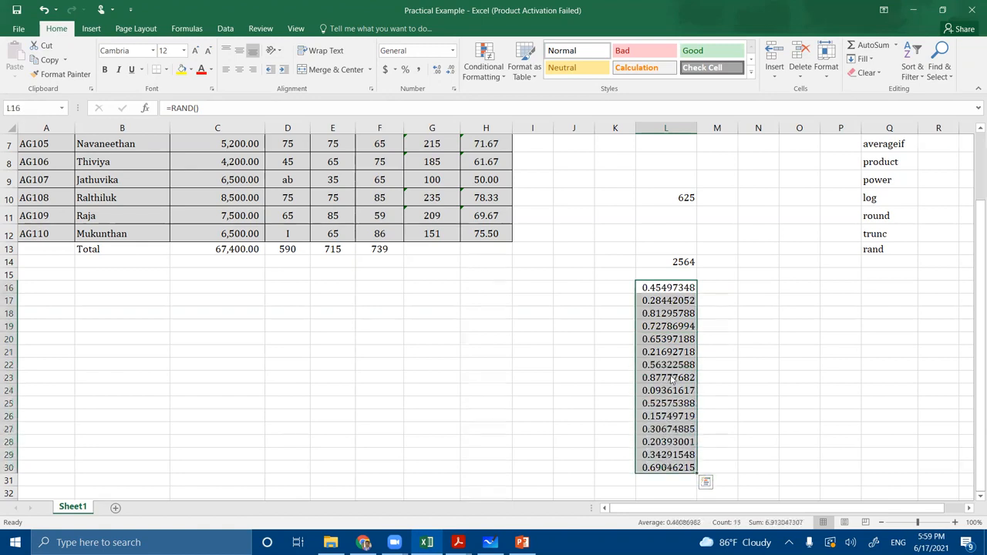
right_click(671, 376)
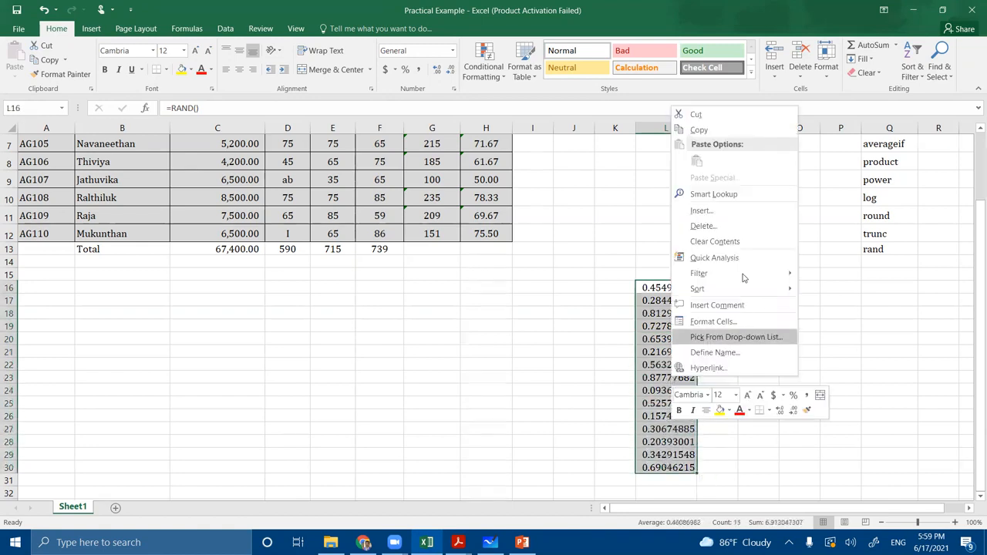
click(708, 131)
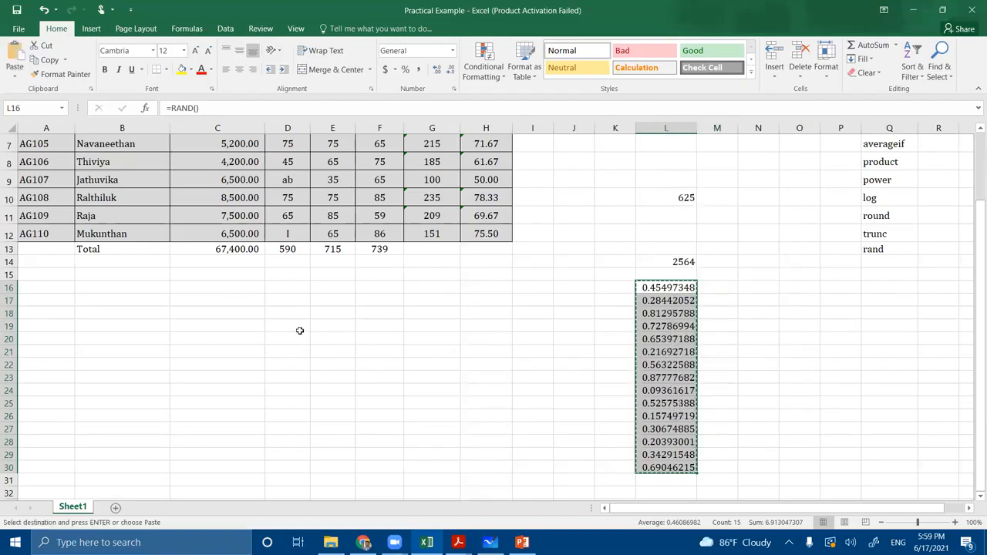
Use Paste Special to paste the copied random numbers from L16:L30 into C16 as values only.
click(209, 288)
right_click(212, 290)
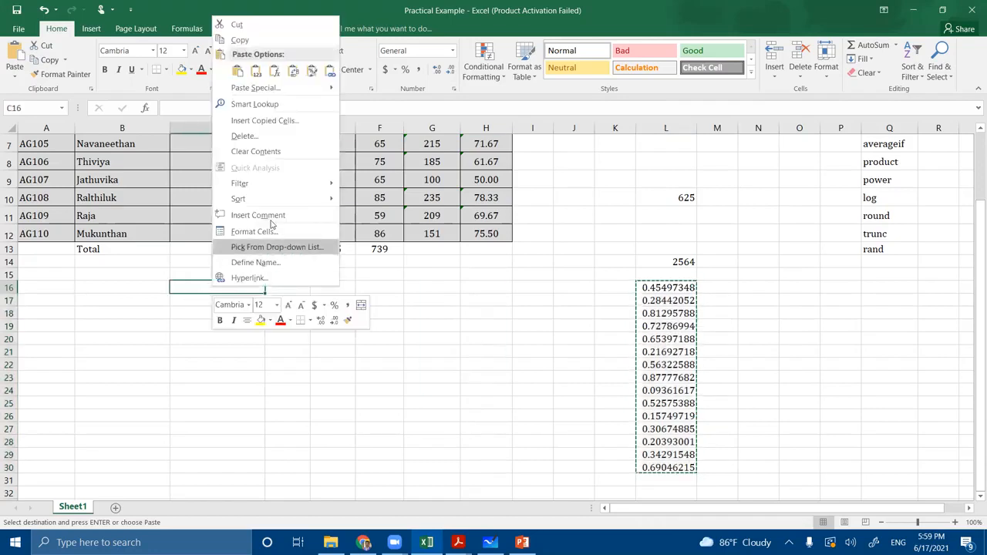
click(257, 72)
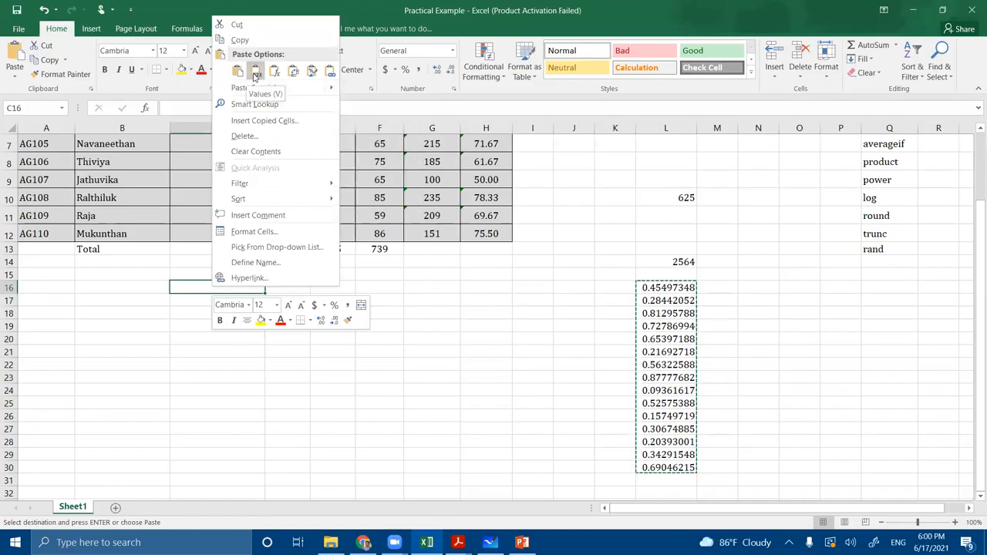
click(256, 72)
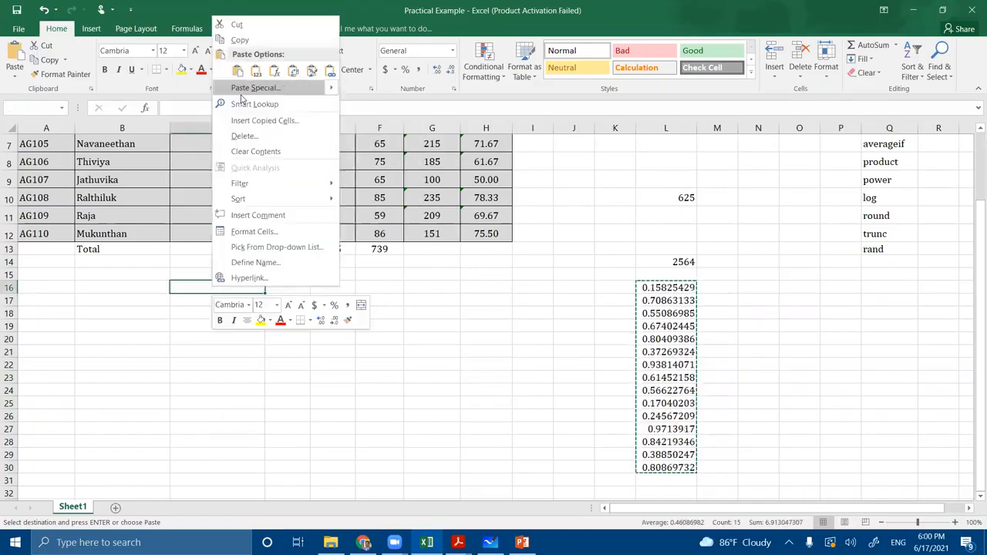
mouse_move(249, 91)
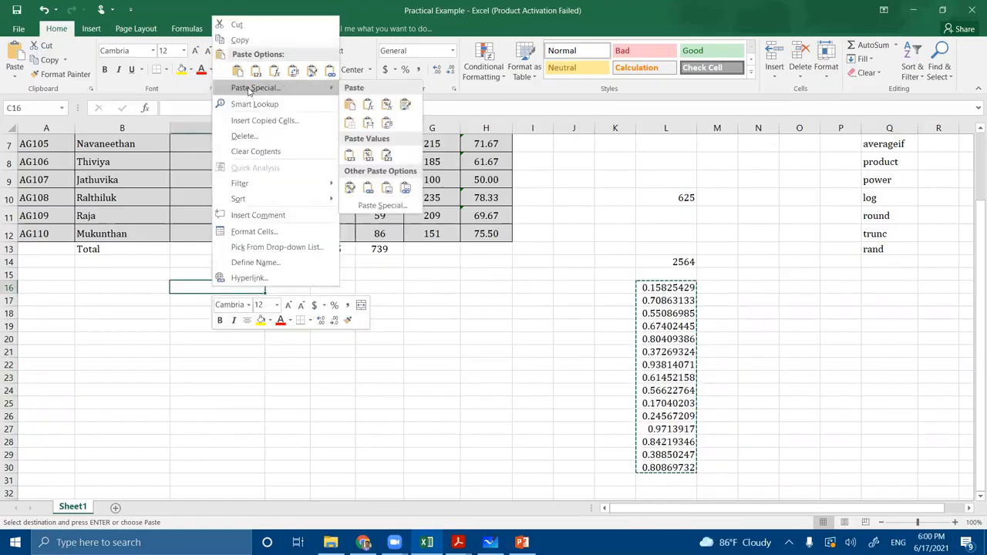
click(249, 88)
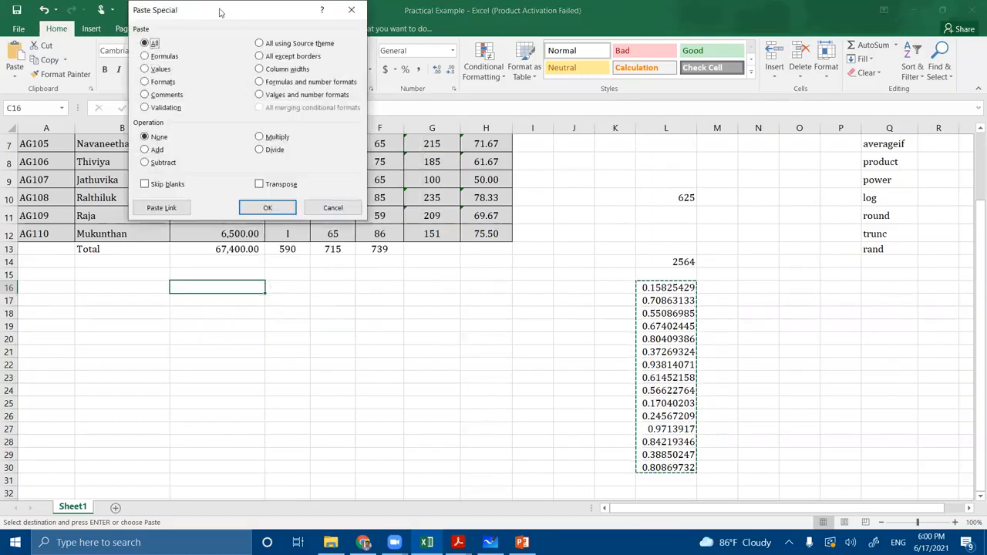
drag(219, 8, 567, 177)
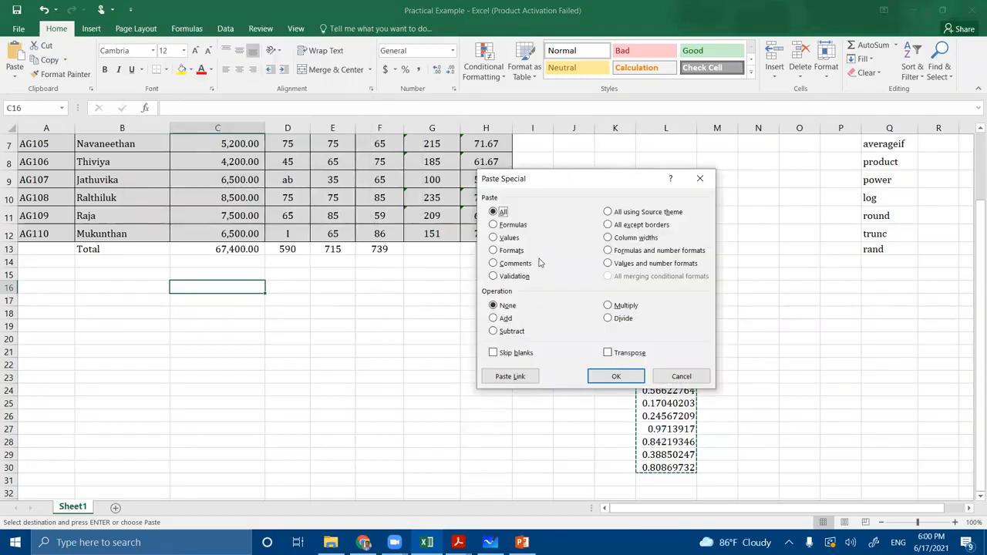
click(494, 225)
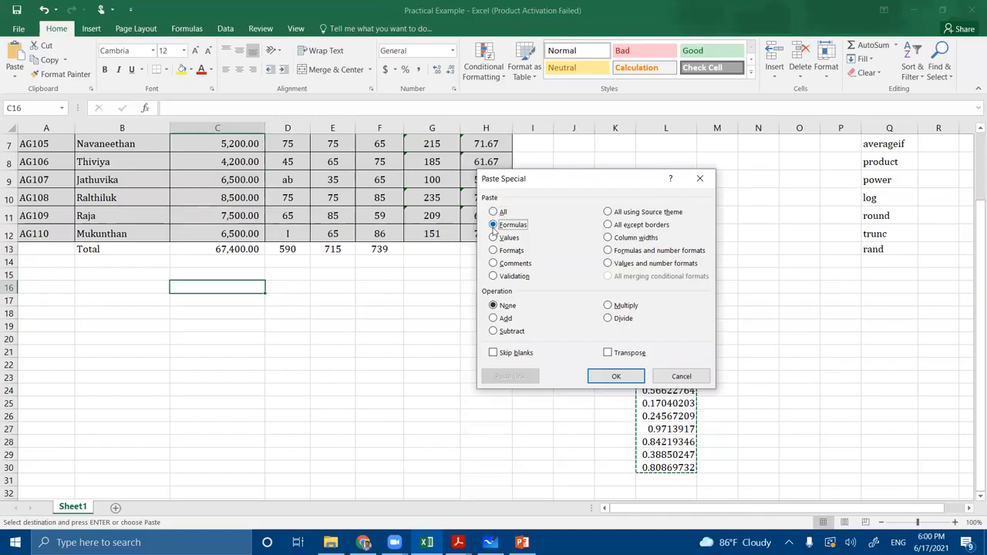
click(495, 238)
click(494, 251)
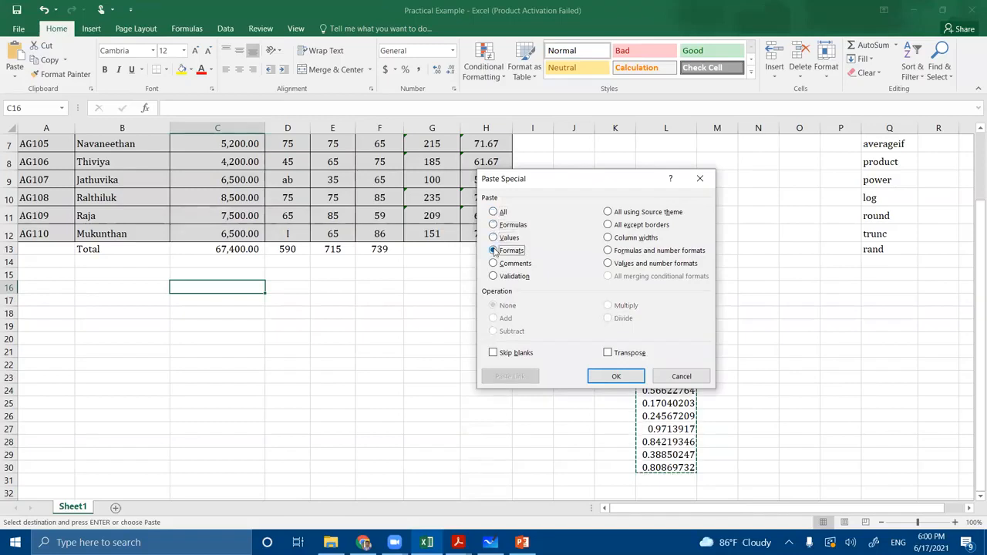
click(494, 263)
click(494, 276)
click(493, 237)
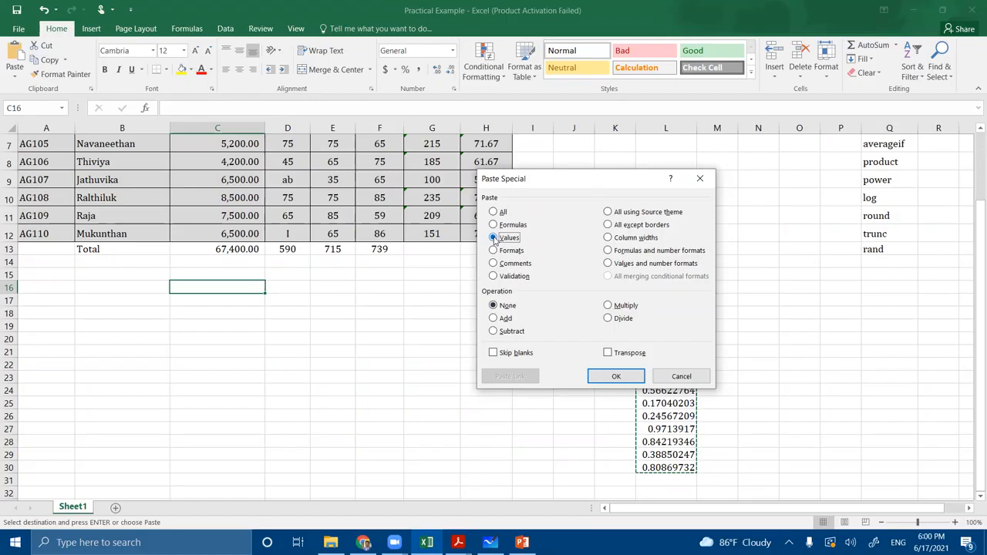
click(590, 376)
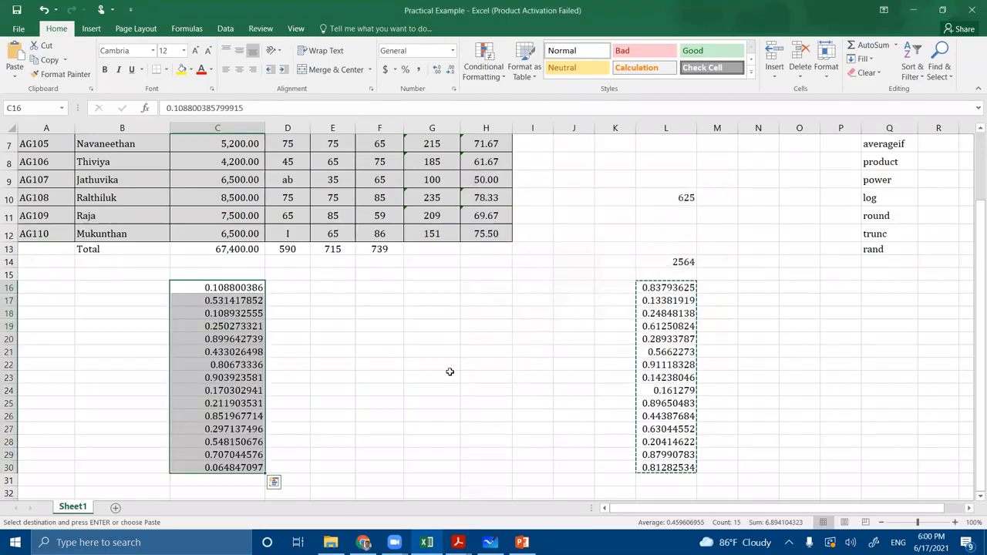
click(348, 427)
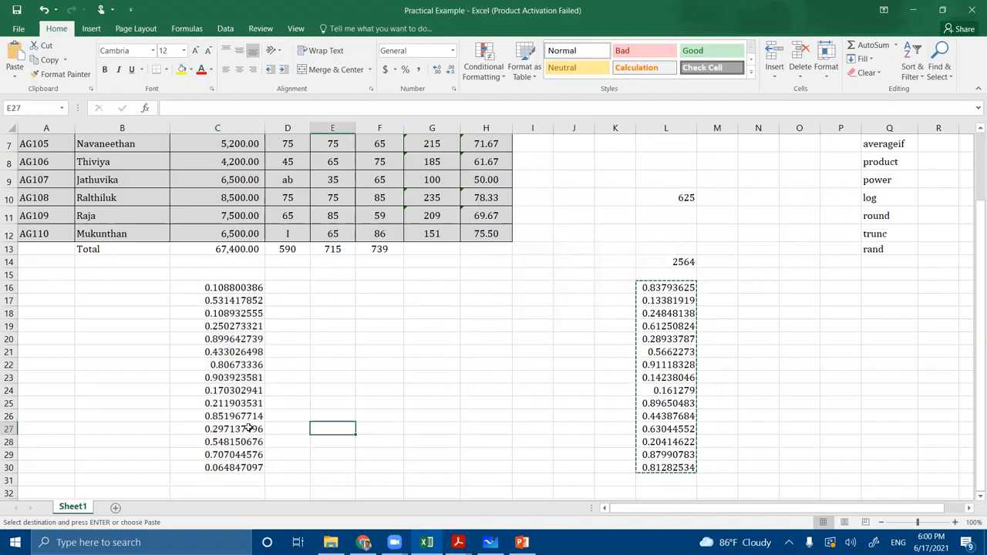
key(Escape)
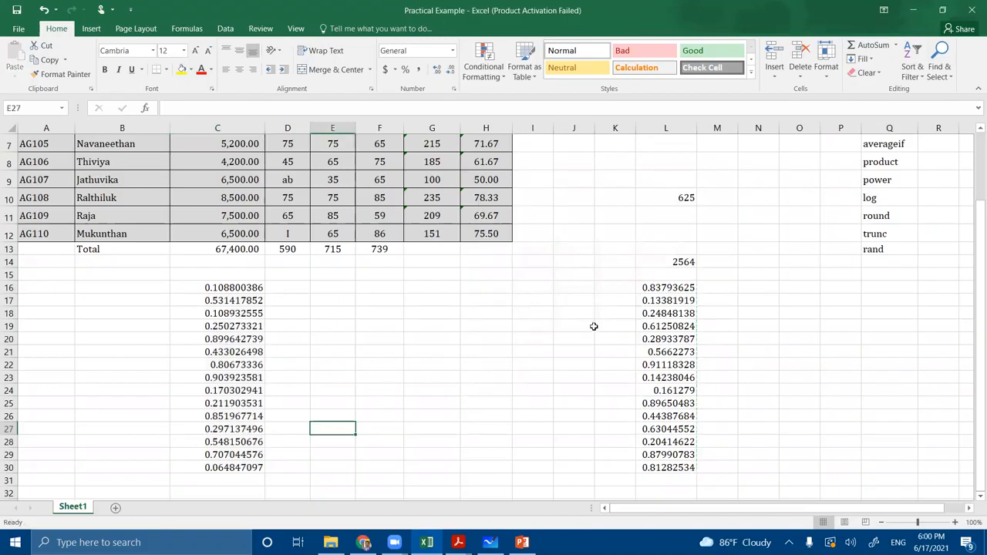
Re-enter F13's =SUM(F2:F12) formula unchanged to recalculate column L, and compare it with the pasted values in C16:C30.
click(381, 250)
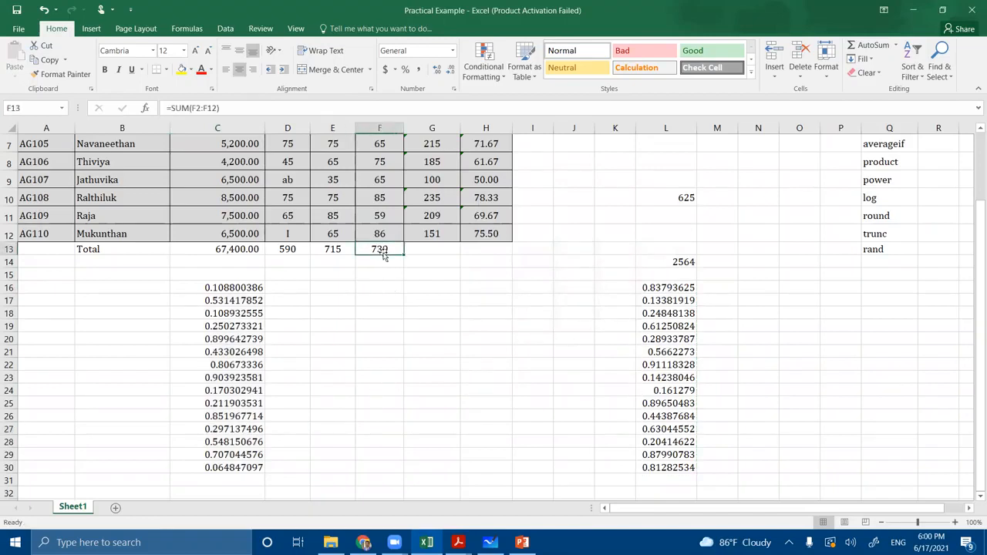
key(Return)
click(357, 249)
key(ctrl+Up)
scroll(379, 282, down, 1)
double_click(378, 304)
key(Return)
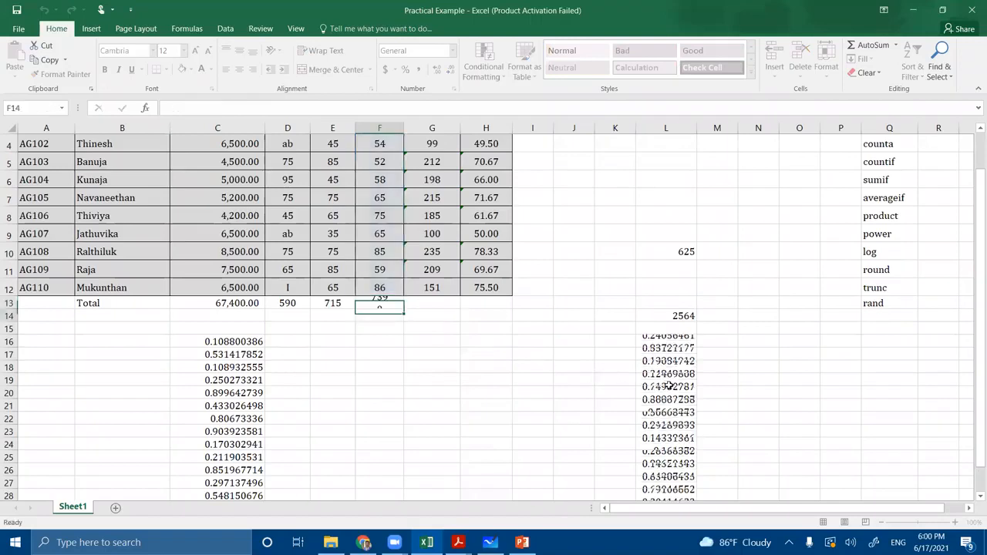
scroll(248, 362, down, 2)
click(229, 236)
drag(229, 287, 246, 423)
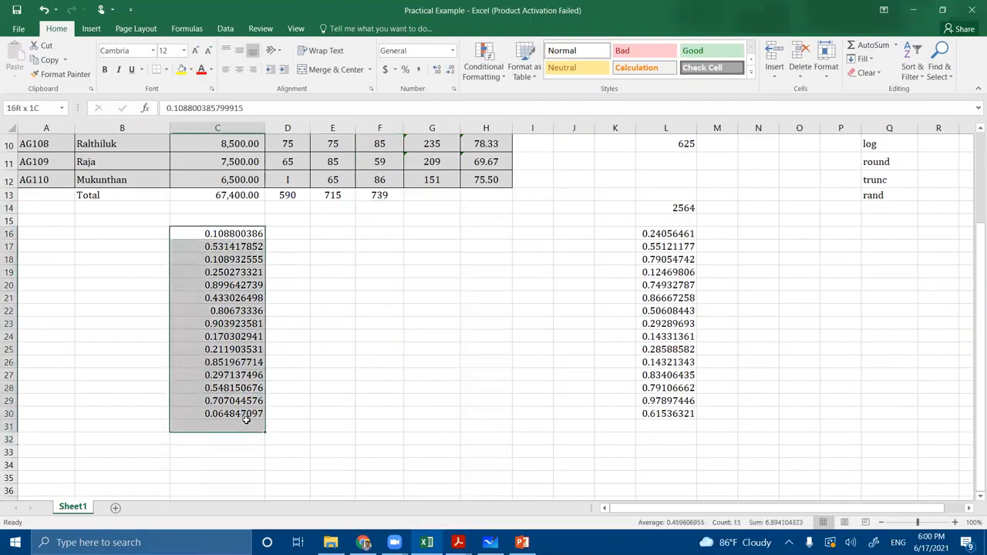
click(330, 410)
scroll(370, 387, up, 3)
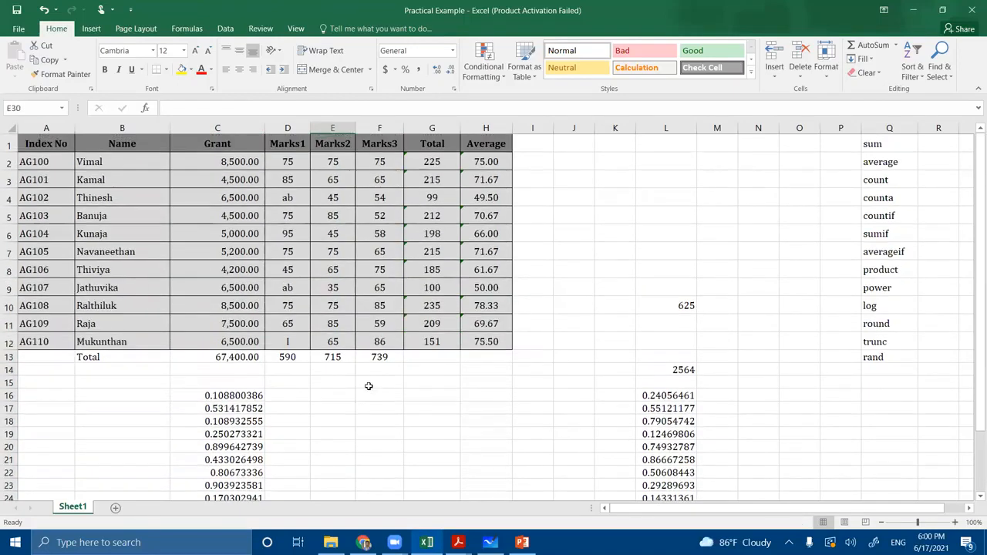
scroll(363, 387, down, 3)
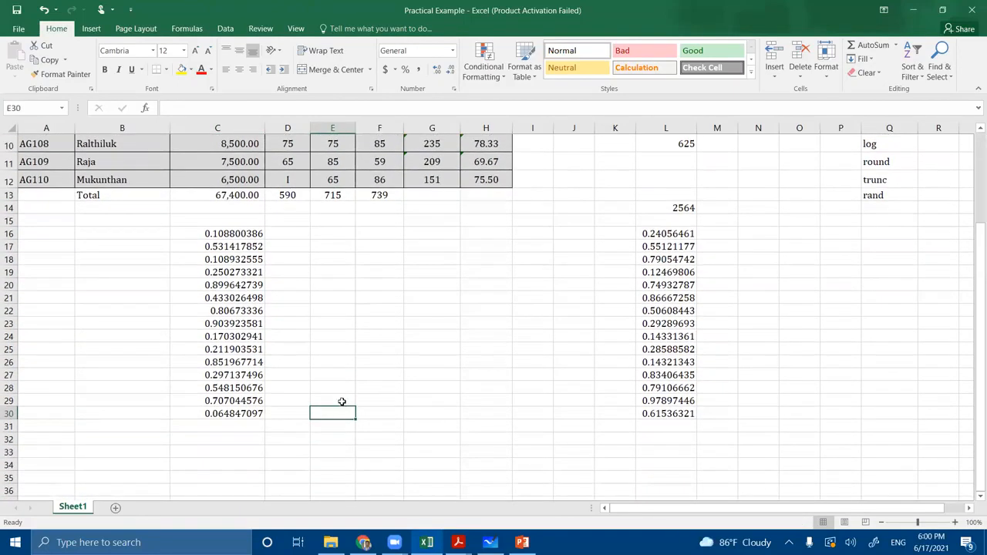
Clear the pasted random values from C16:C30.
drag(225, 235, 240, 413)
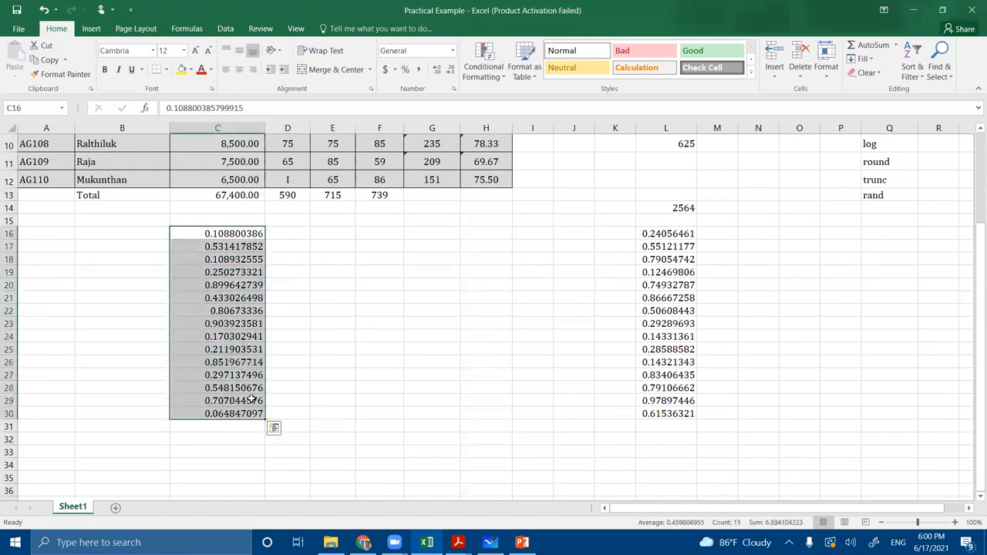
key(Delete)
click(429, 389)
scroll(491, 347, up, 2)
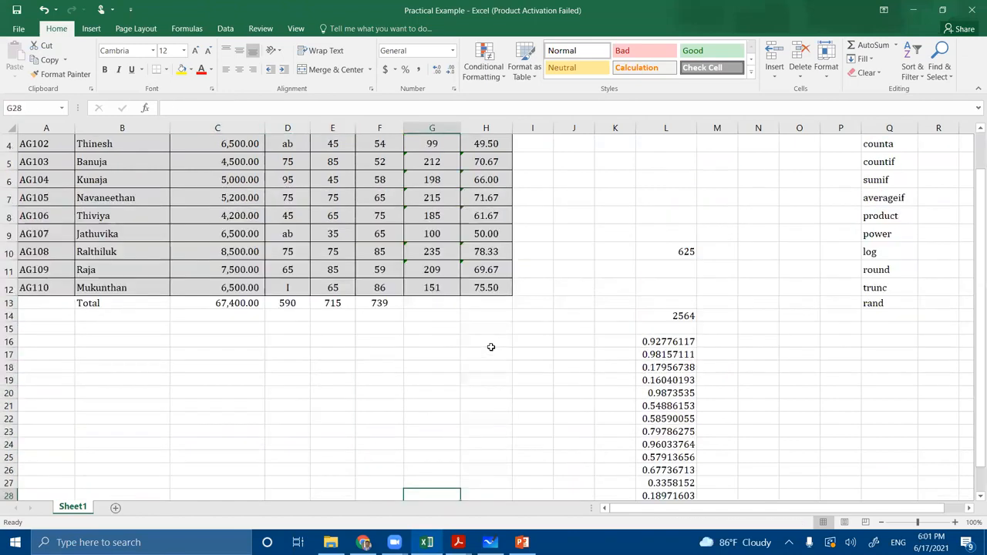
scroll(490, 347, up, 1)
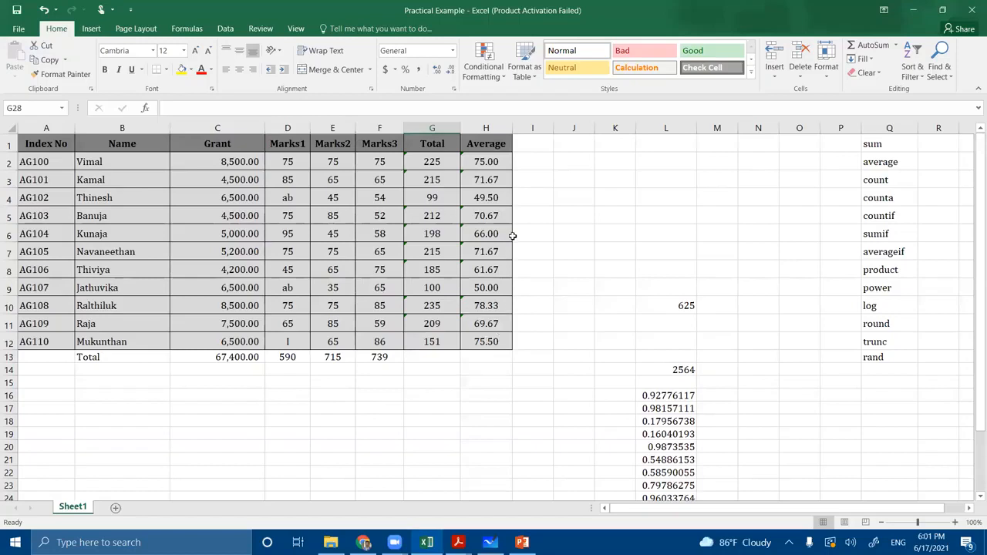
drag(488, 161, 498, 339)
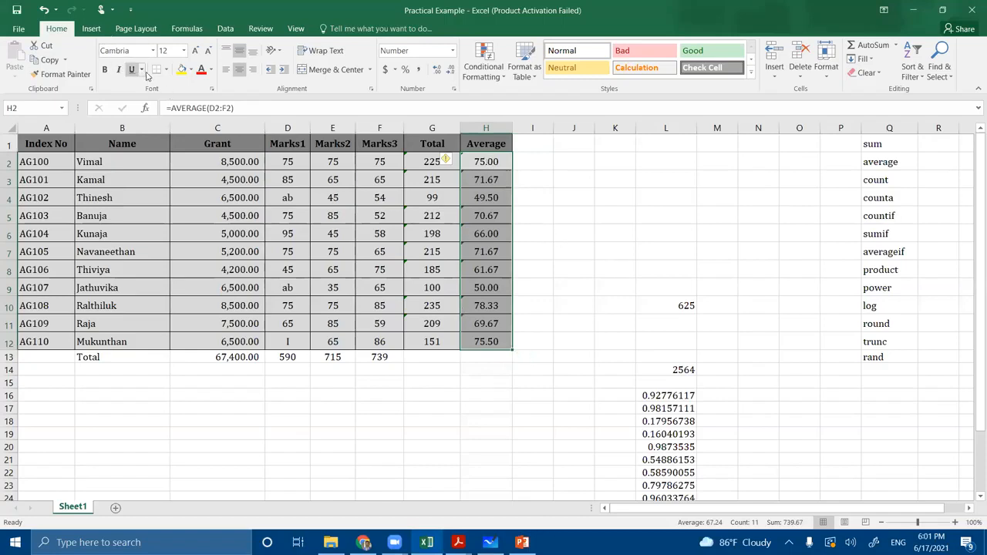
click(48, 61)
scroll(269, 240, down, 3)
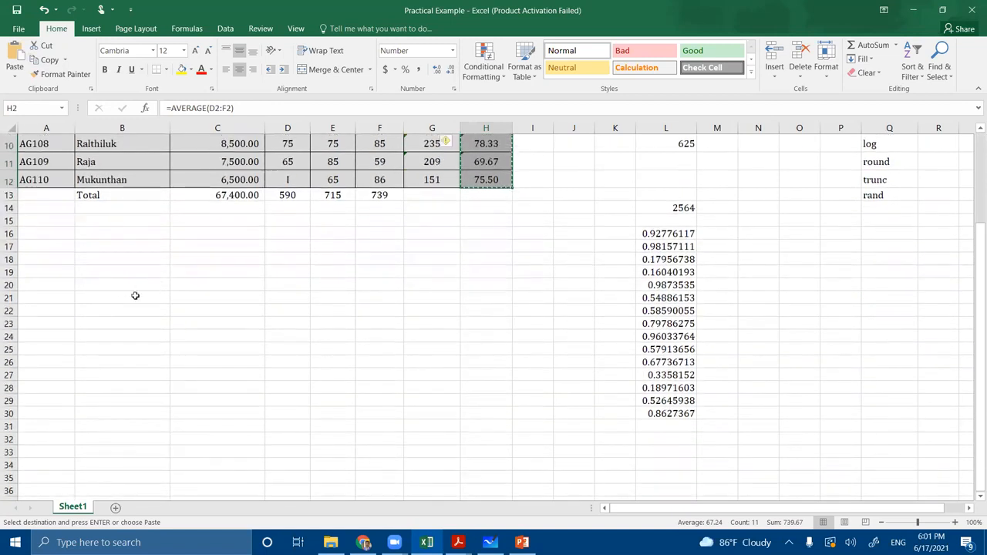
click(44, 257)
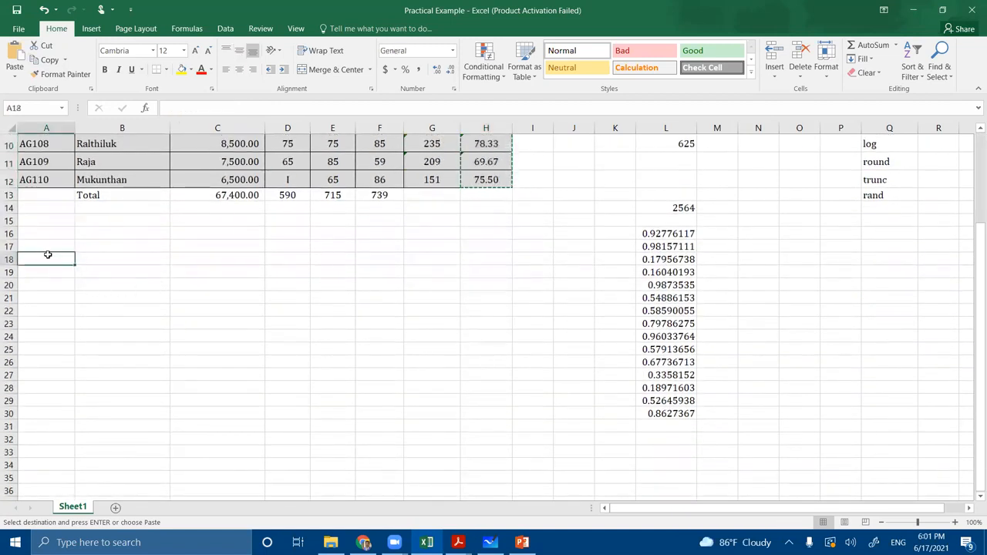
right_click(48, 254)
click(72, 276)
scroll(444, 234, up, 1)
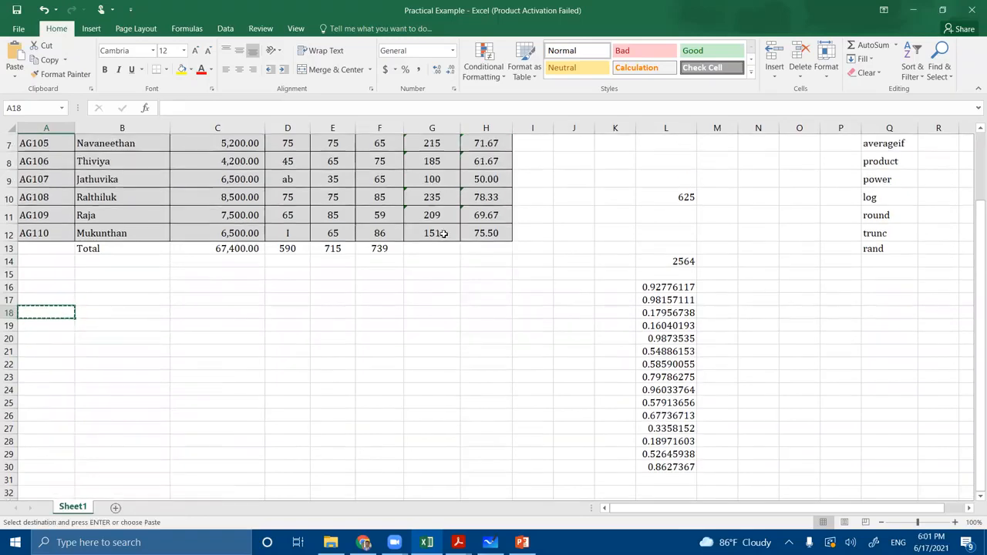
key(Escape)
click(544, 287)
Copy the Average formulas in H2:H12 and paste them with a normal paste starting at A16.
scroll(500, 201, up, 2)
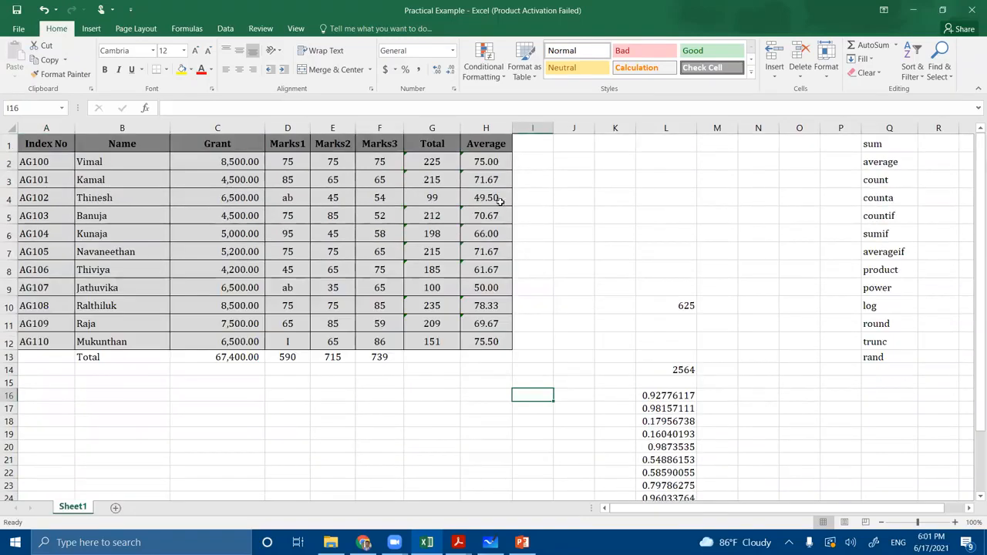
drag(491, 166, 484, 339)
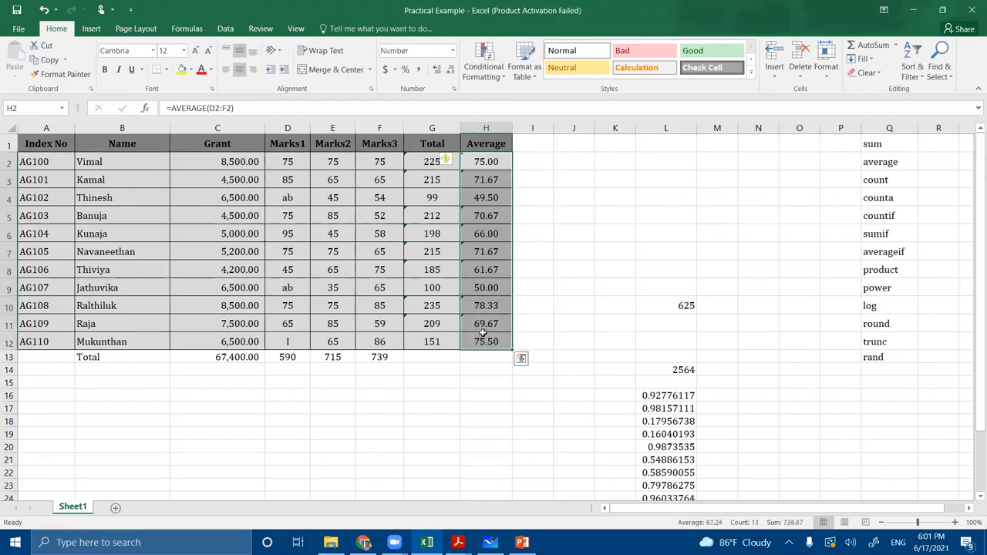
key(ctrl+c)
scroll(484, 331, down, 3)
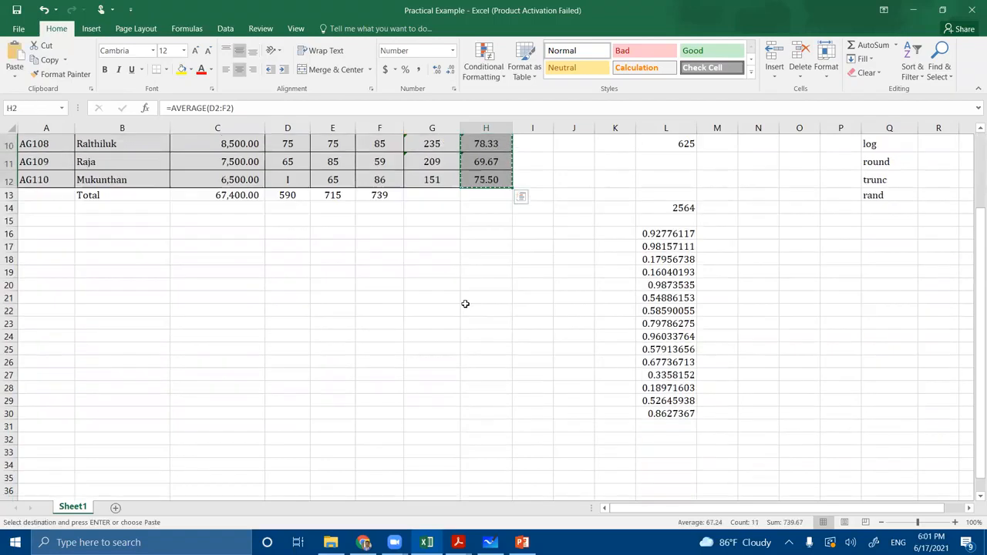
click(57, 235)
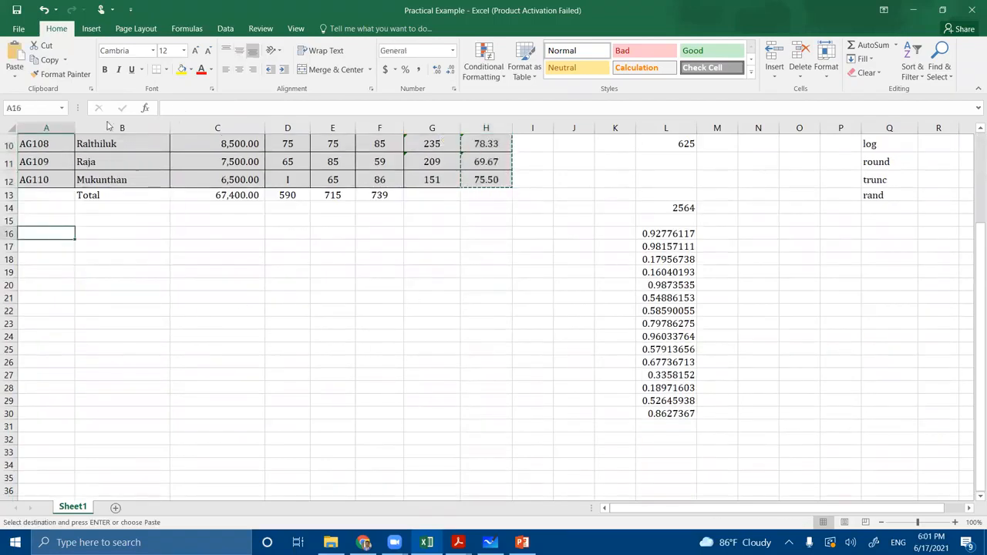
click(14, 58)
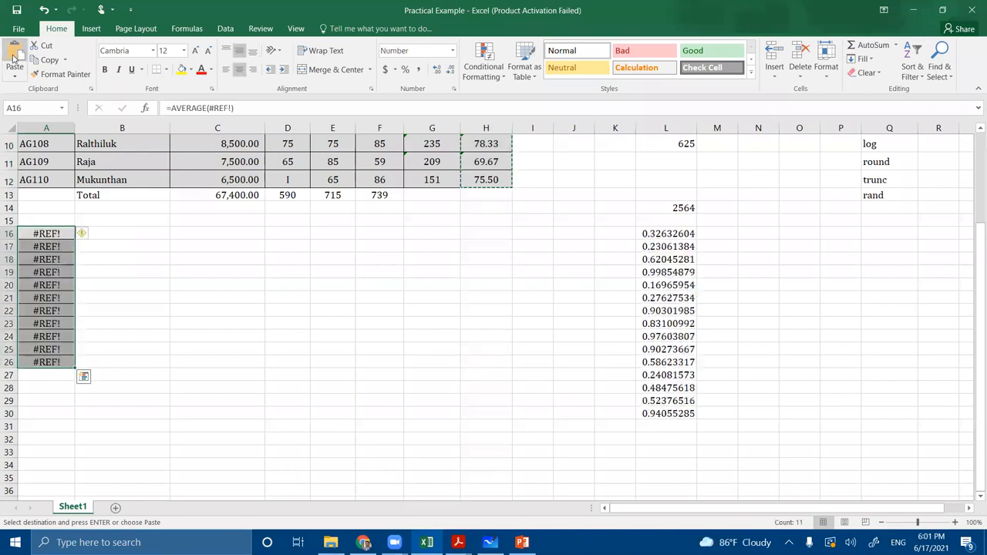
click(230, 328)
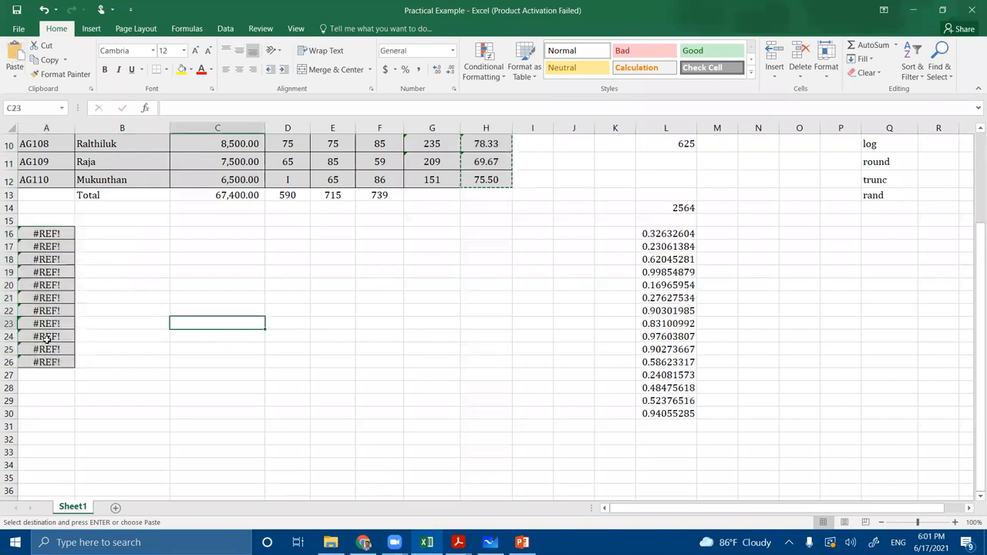
scroll(72, 336, up, 3)
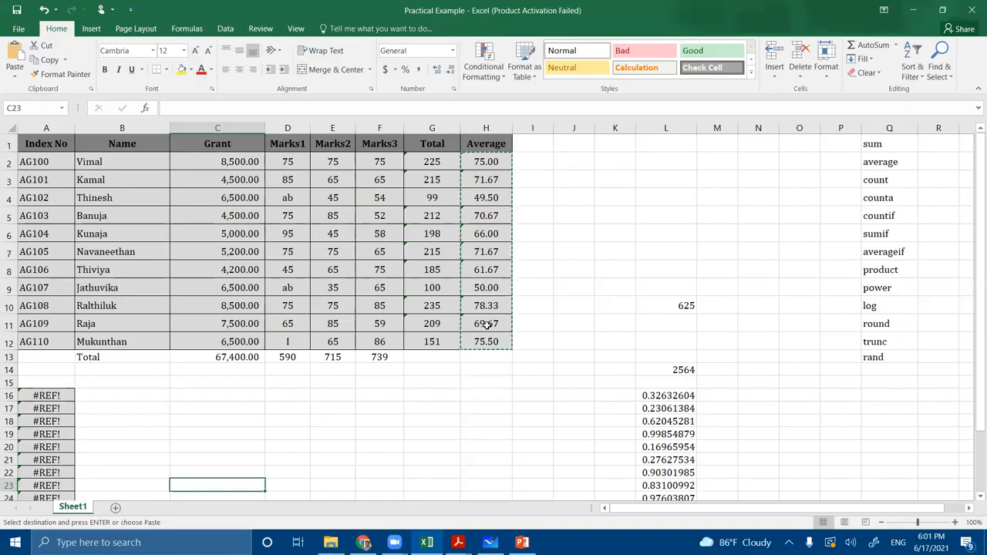
key(Escape)
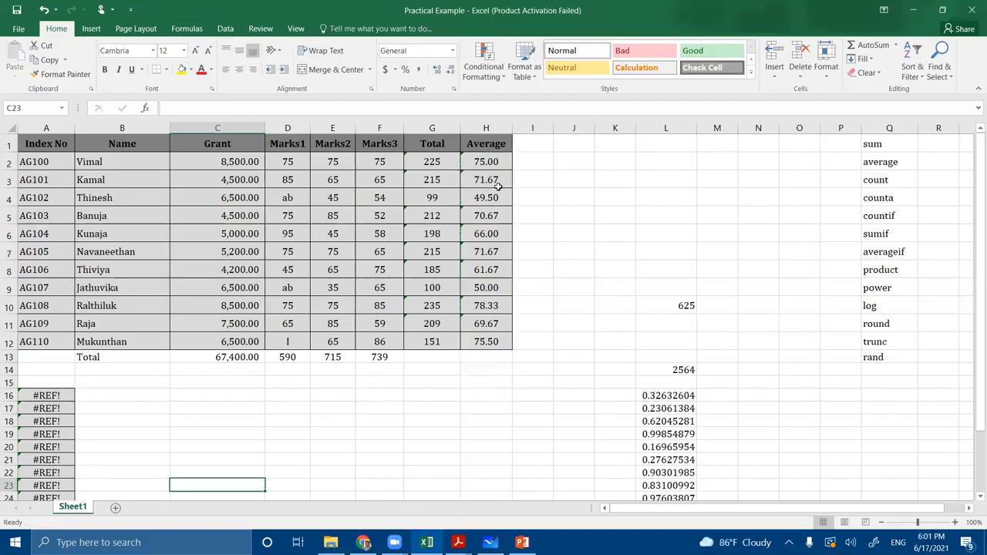
Inspect the Average formula in H2 and compare it with the pasted formula in A16.
double_click(495, 162)
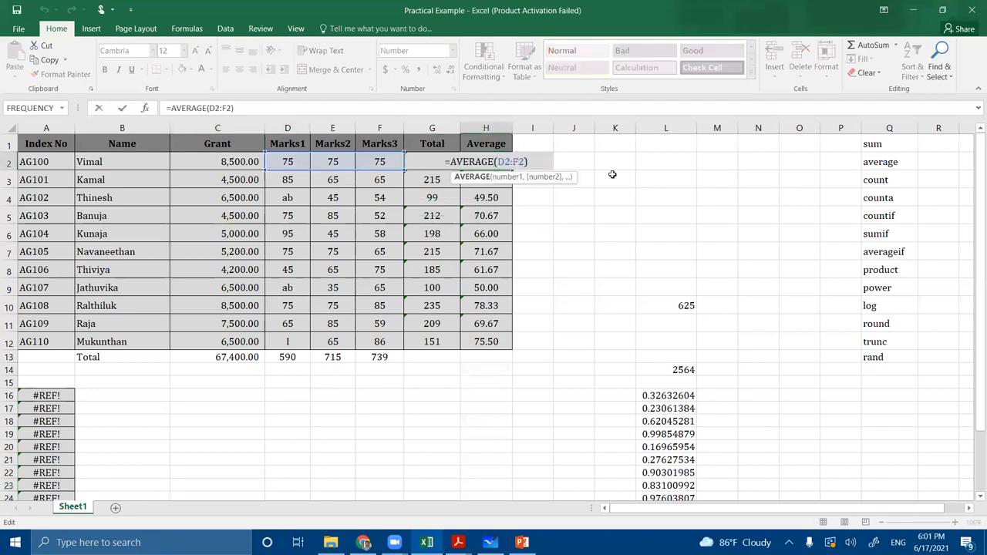
key(Escape)
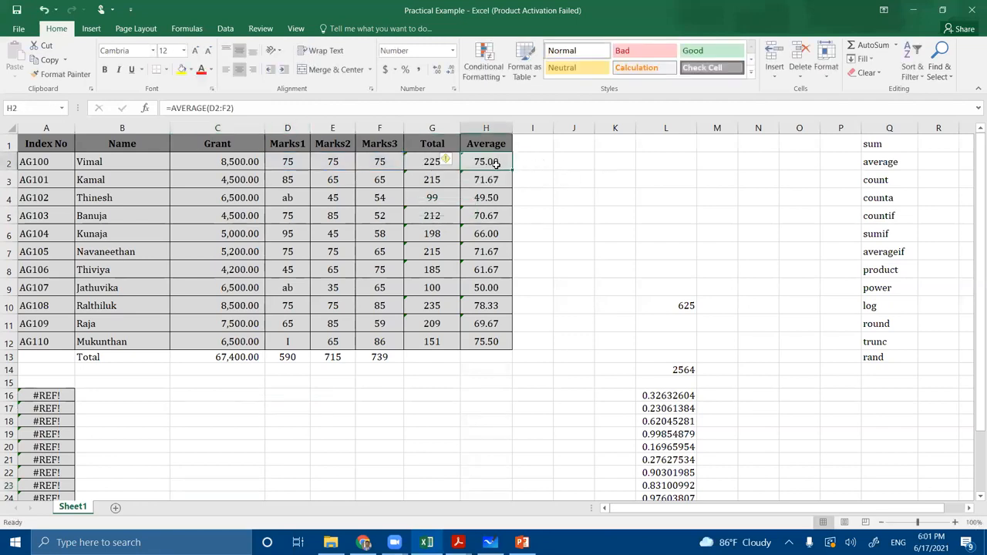
double_click(54, 396)
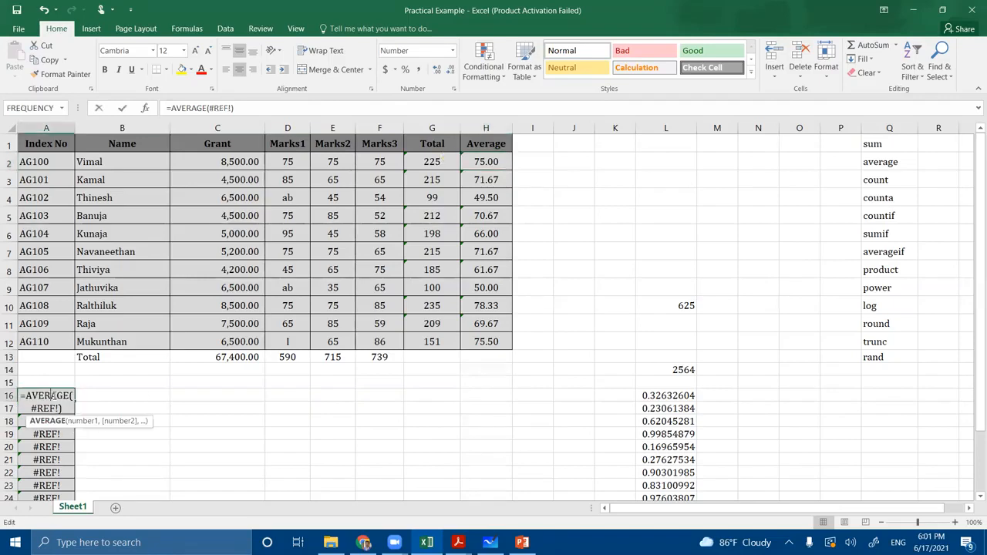
scroll(54, 395, down, 1)
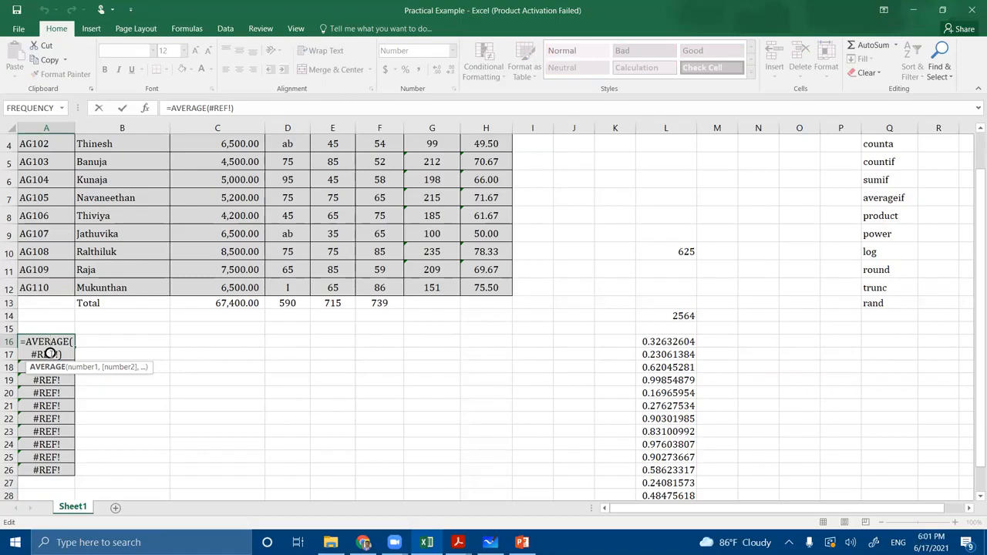
click(105, 365)
Clear the contents of the pasted Average formulas in A16:A26.
drag(62, 343, 70, 466)
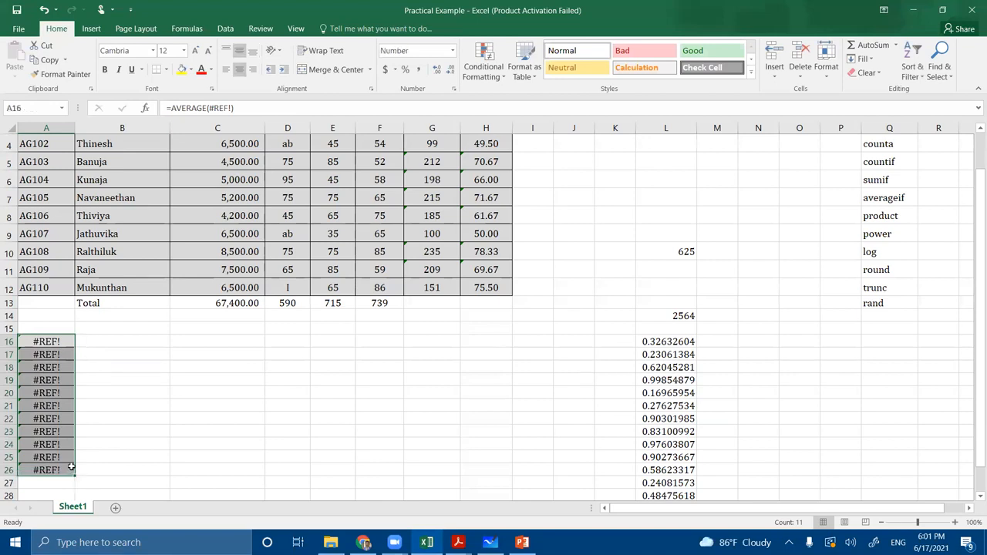
key(Delete)
click(175, 457)
click(222, 434)
Copy the Average results in H2:H12 and paste them as values only starting at B16.
scroll(494, 232, up, 1)
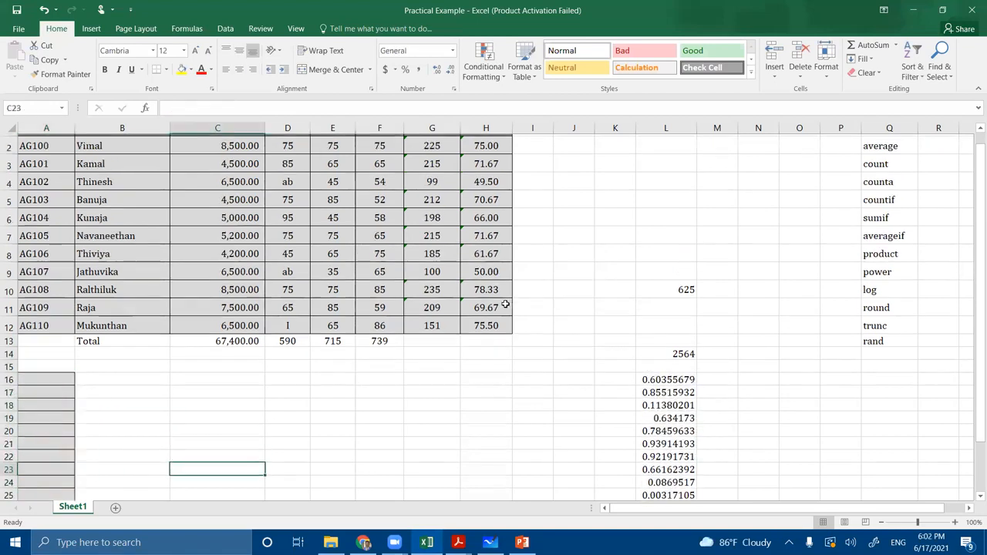
drag(485, 161, 488, 348)
key(ctrl+c)
scroll(108, 336, down, 1)
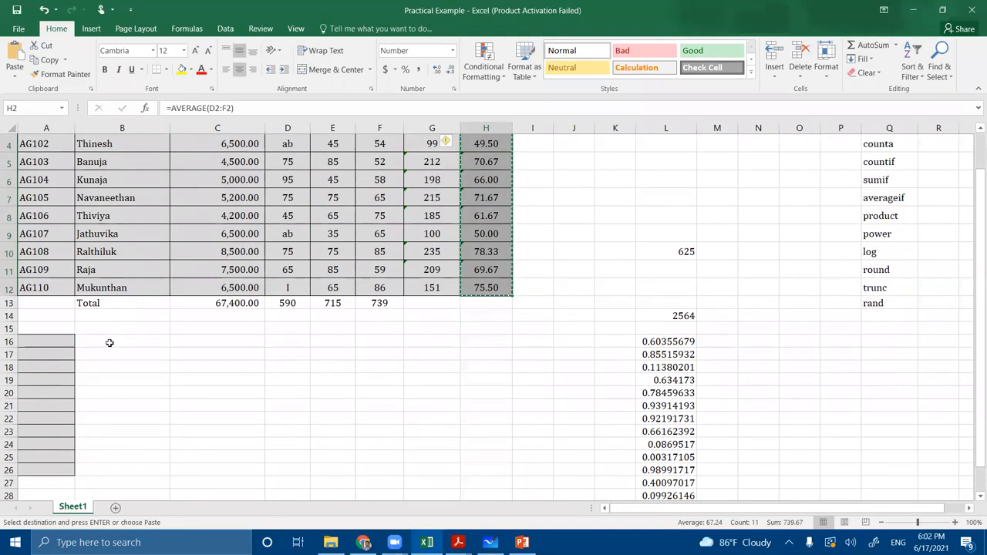
click(110, 343)
right_click(109, 342)
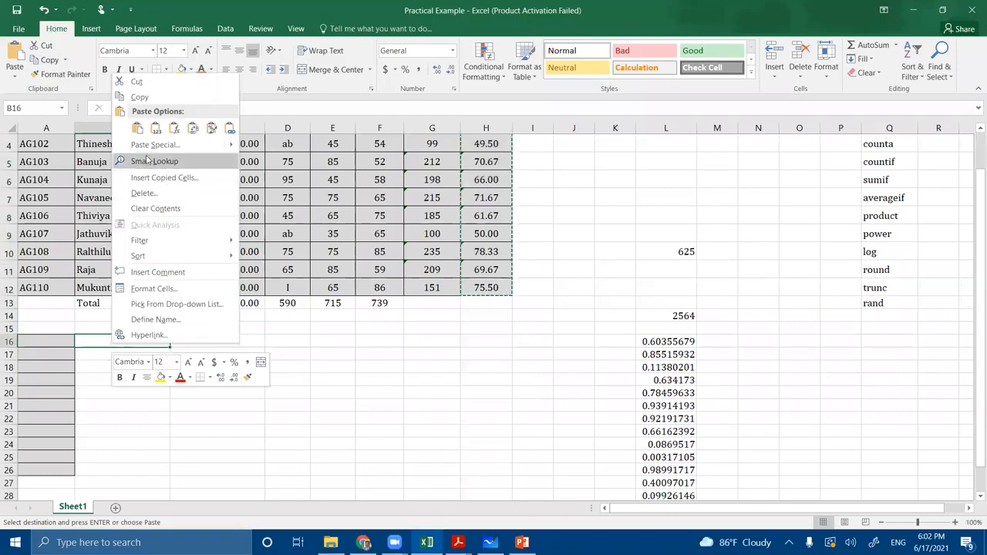
click(155, 130)
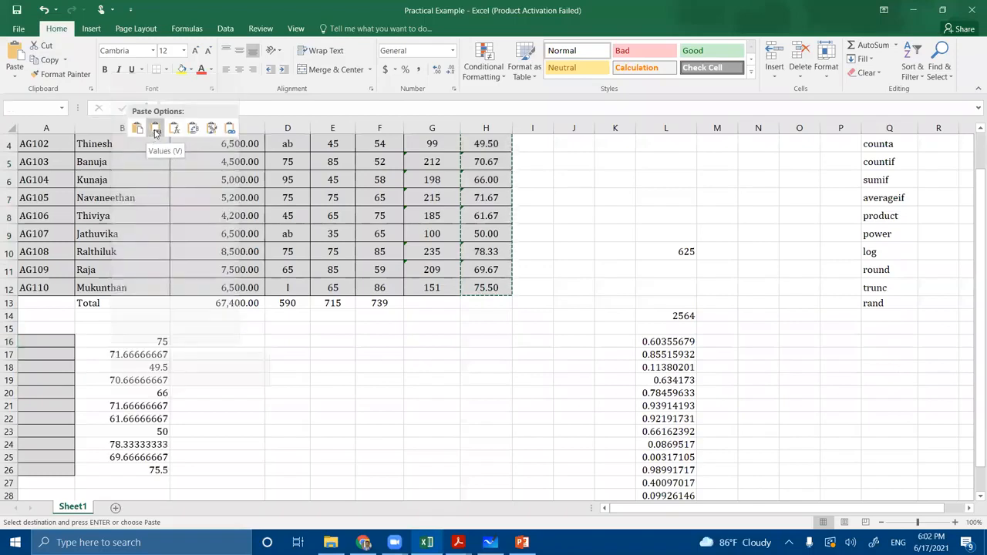
mouse_move(142, 149)
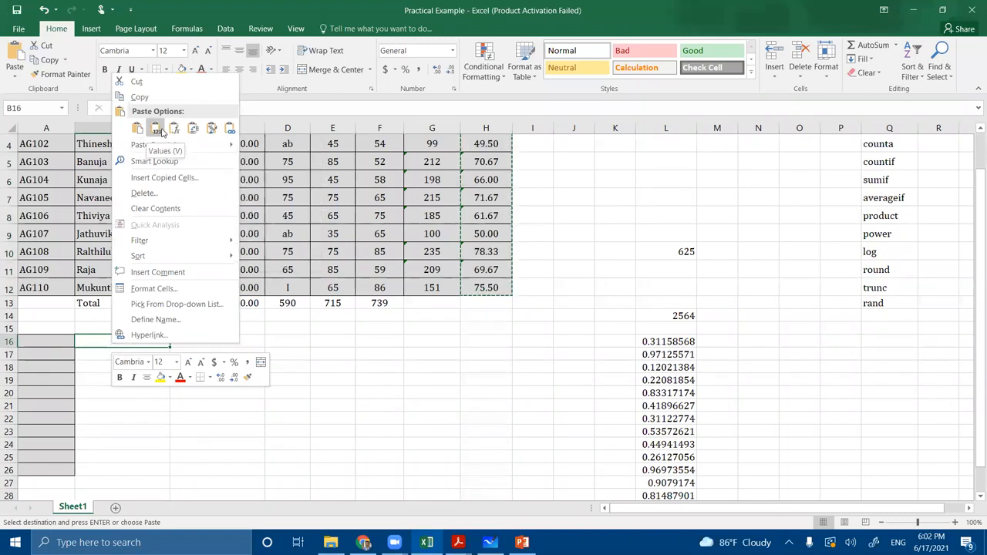
click(156, 129)
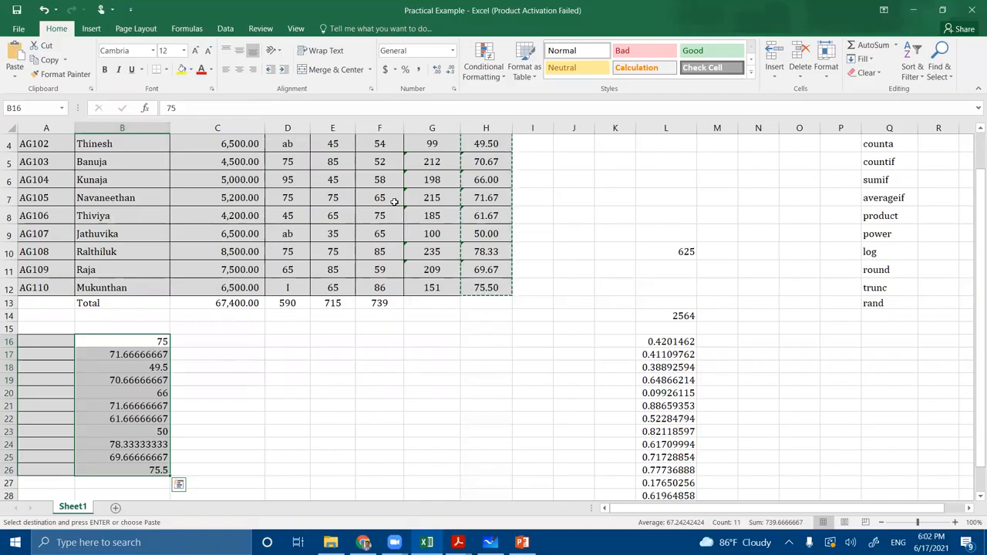
Display the pasted averages in B16:B26 with two decimal places.
click(449, 72)
click(448, 72)
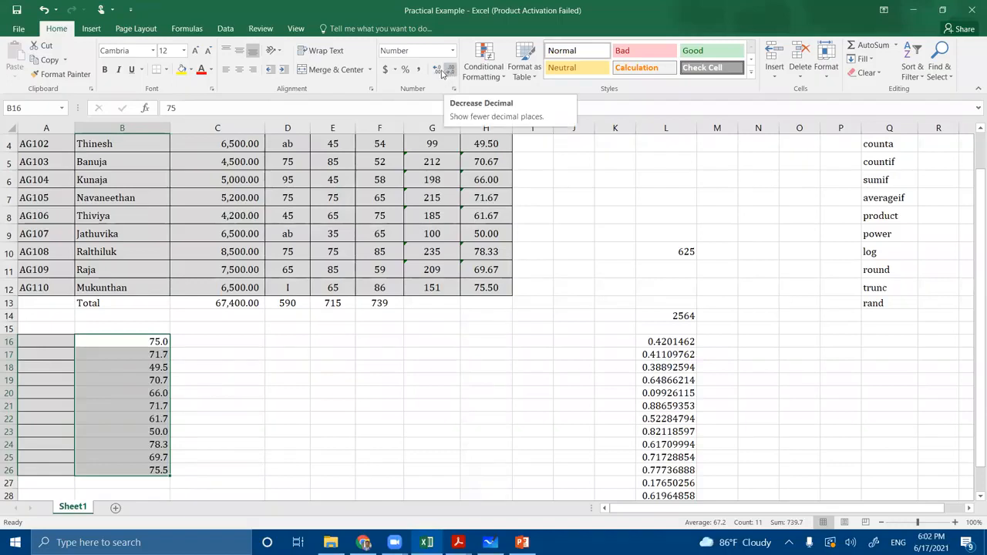
click(437, 72)
click(290, 344)
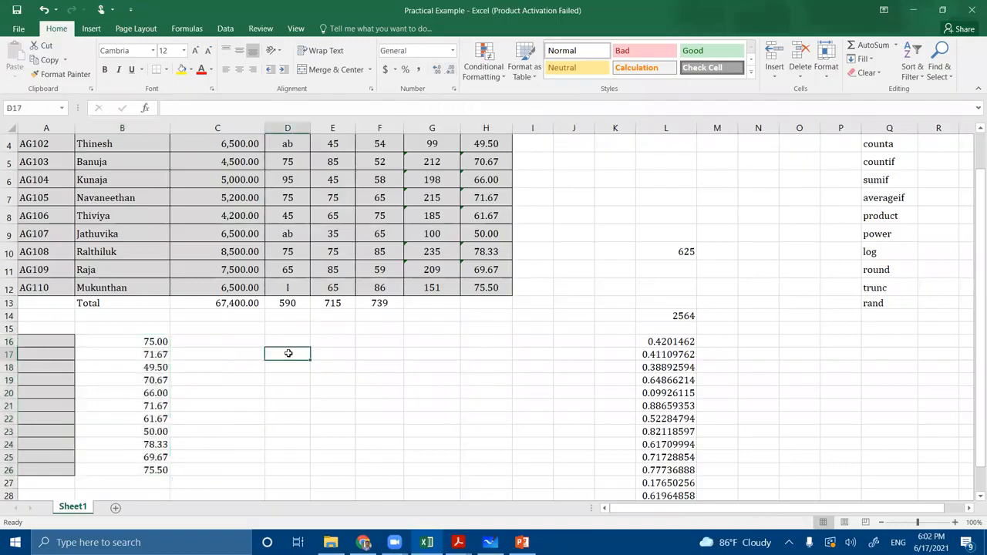
Compare the pasted content of B16 with the Average formula in H10.
click(150, 367)
drag(146, 341, 152, 406)
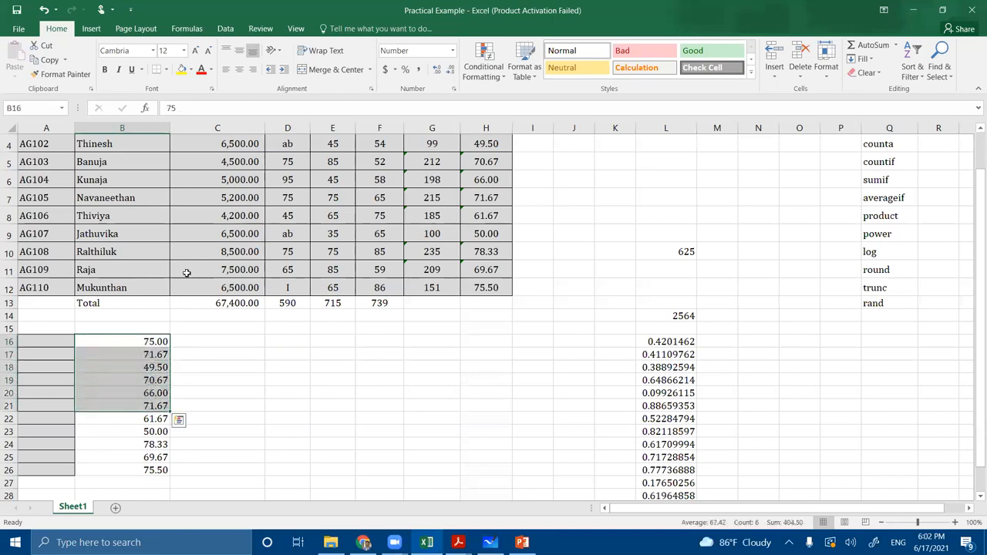
double_click(156, 342)
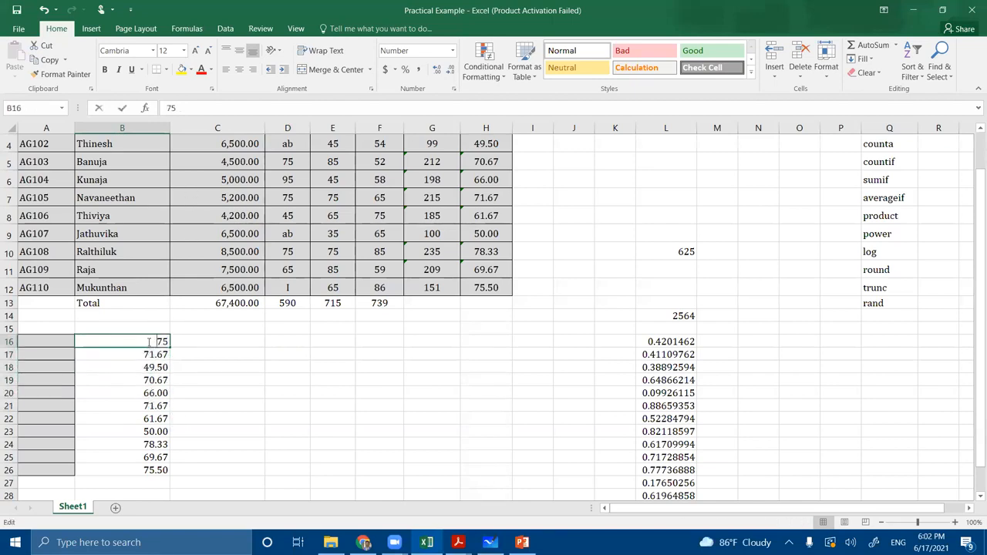
click(189, 348)
double_click(480, 254)
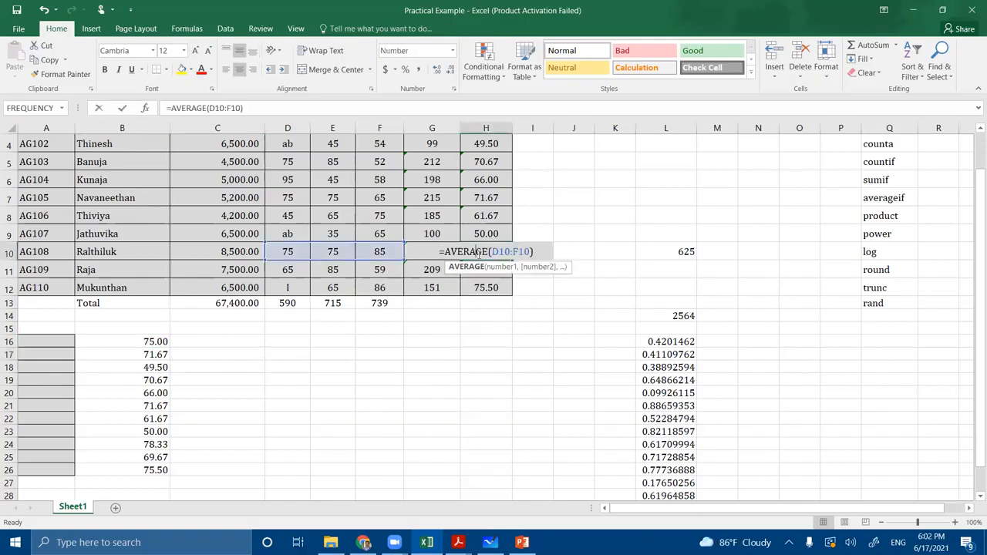
click(515, 329)
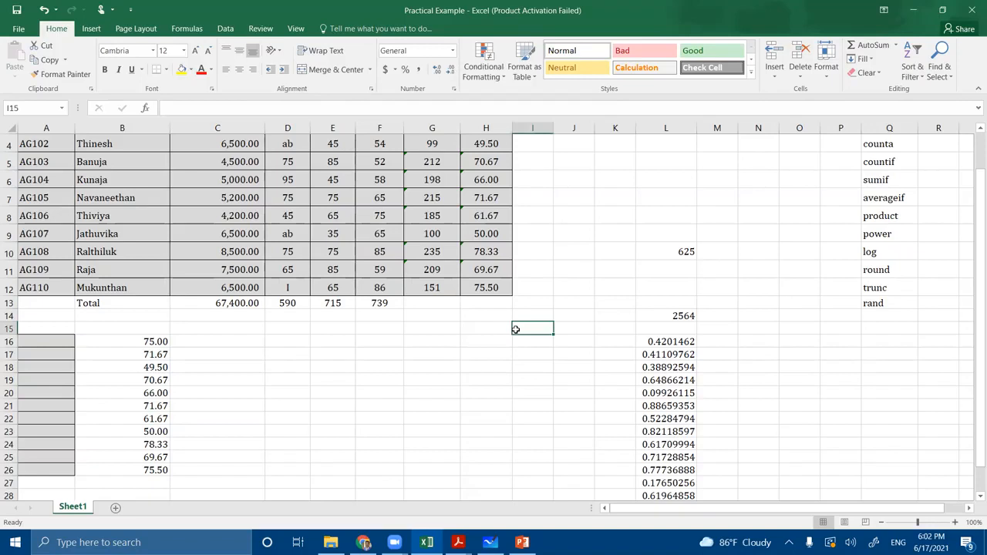
scroll(518, 304, up, 1)
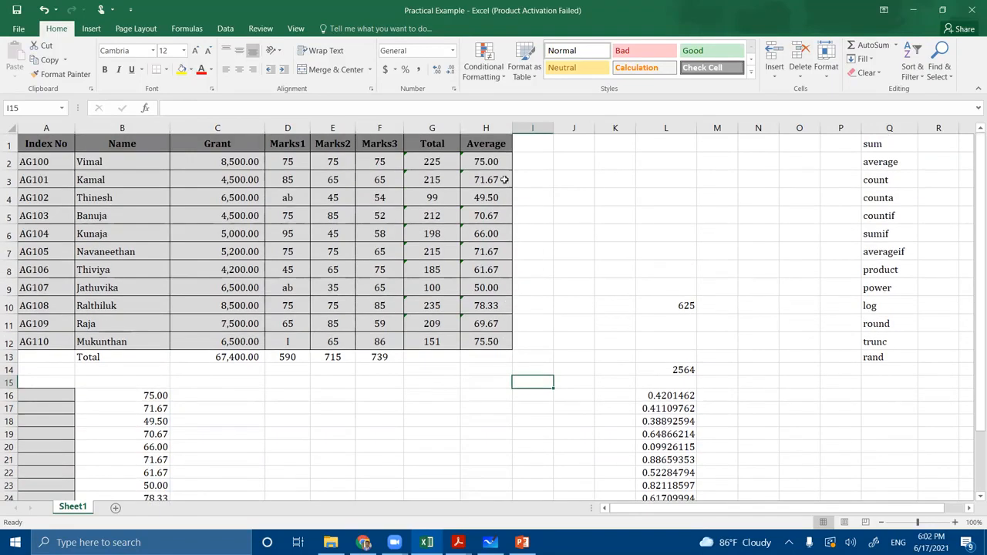
scroll(508, 311, down, 1)
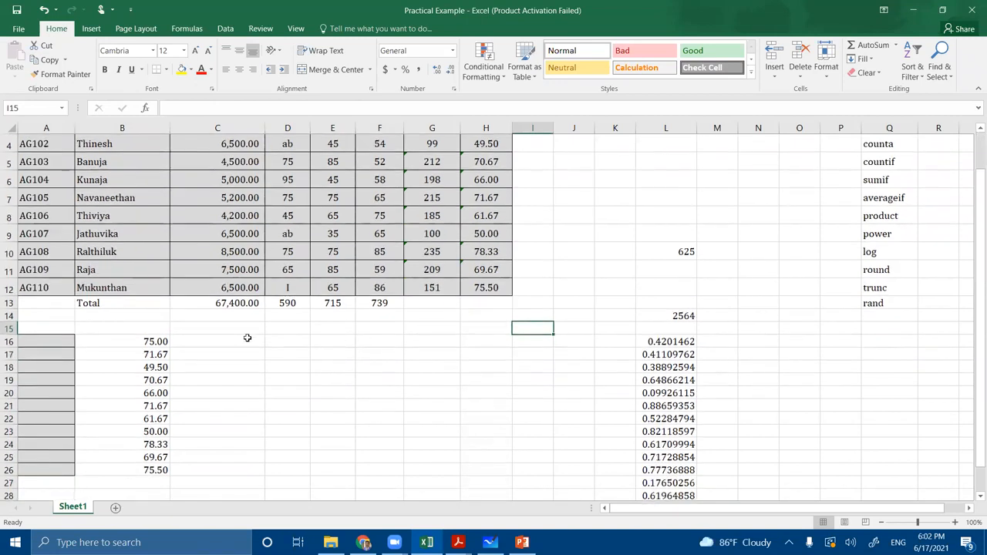
Clear the contents of A16:B26.
drag(31, 342, 145, 469)
key(Delete)
click(332, 405)
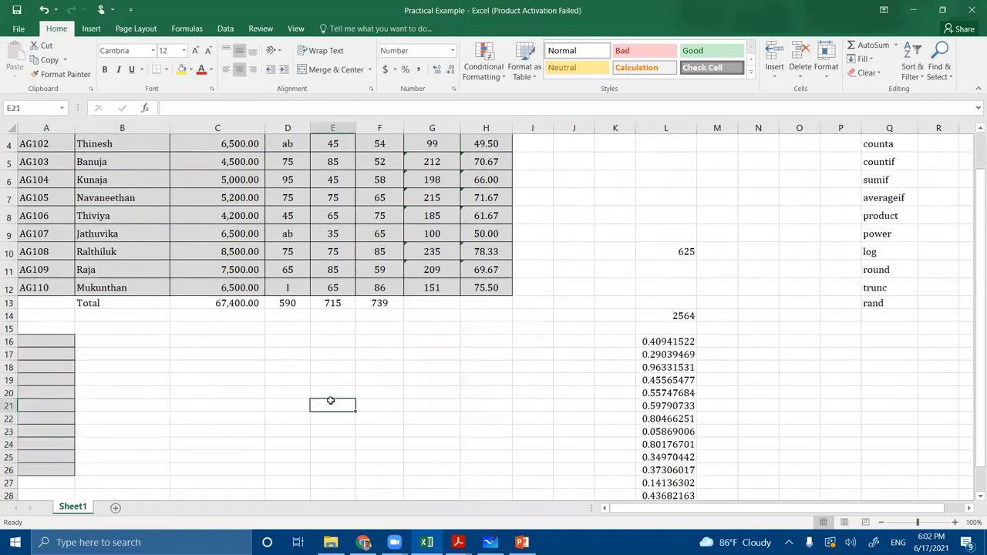
Copy the averages in H2:H12, view the Paste Special options for B16, and cancel without pasting.
scroll(566, 351, up, 1)
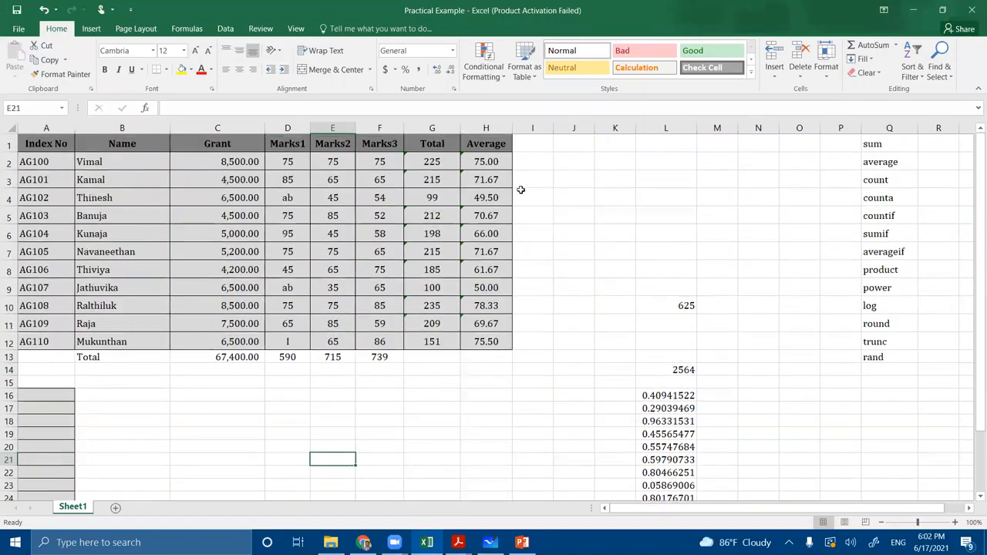
drag(493, 161, 474, 339)
key(ctrl+c)
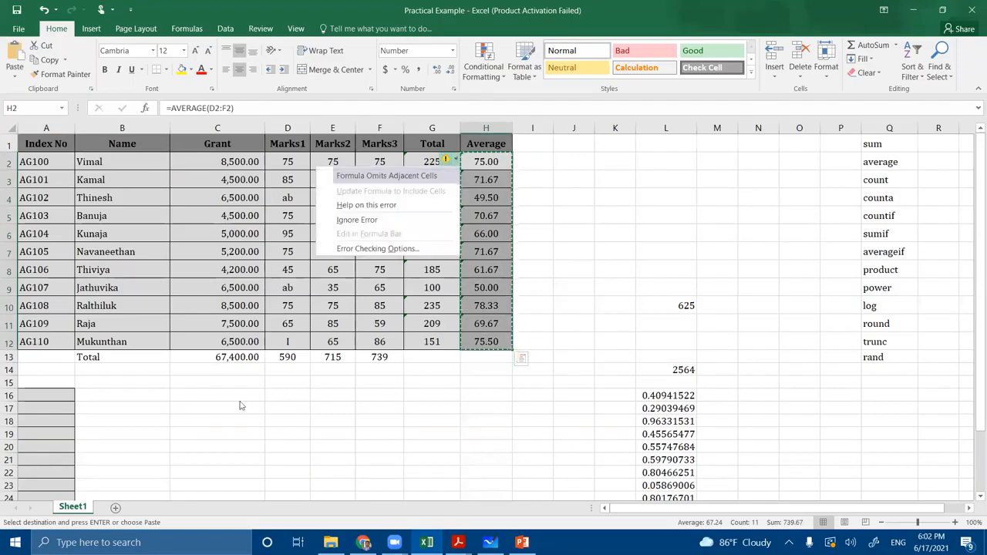
right_click(152, 402)
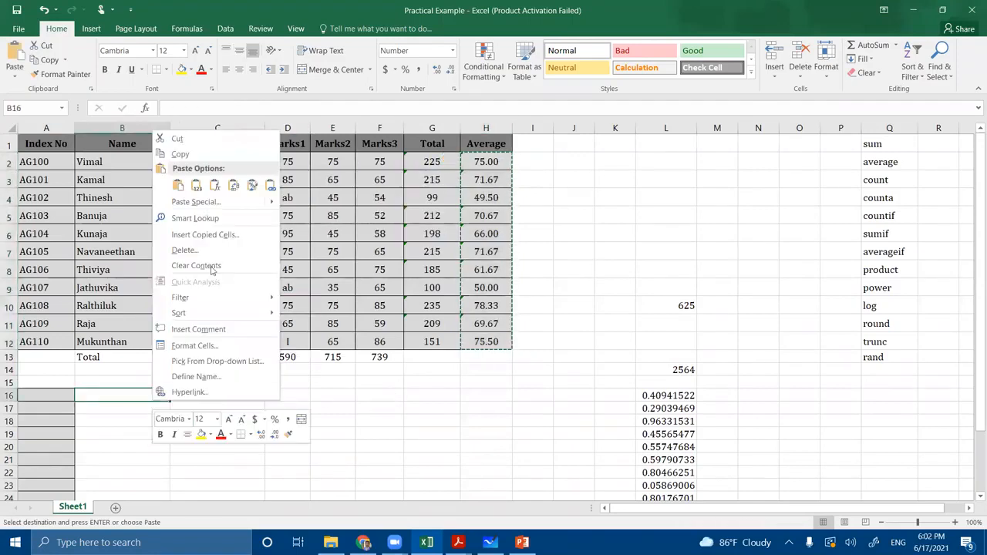
click(195, 201)
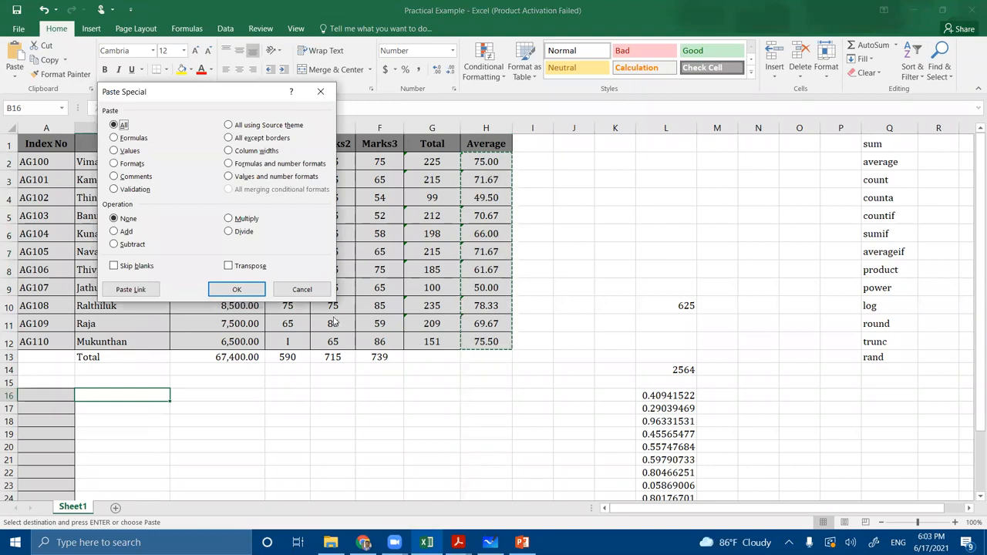
click(301, 290)
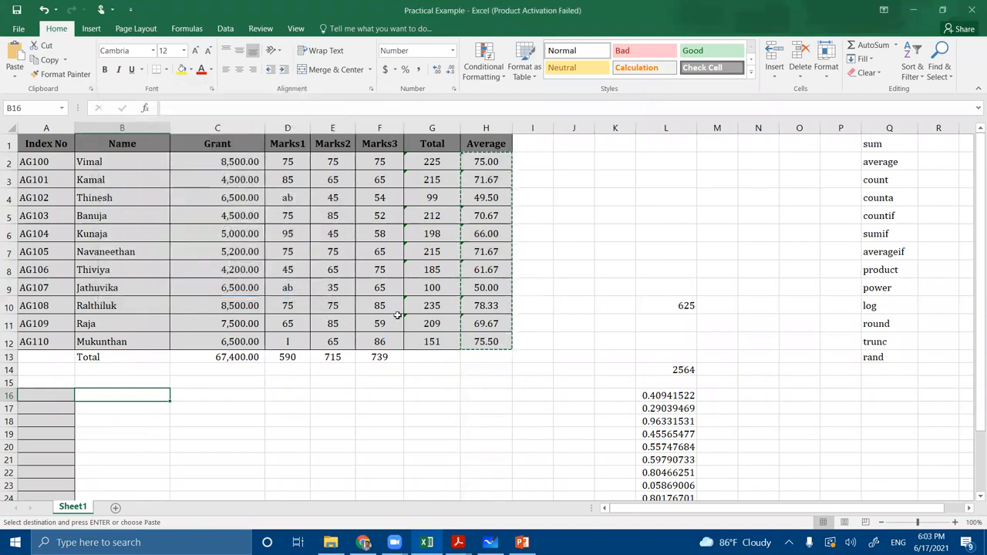
key(Escape)
click(600, 333)
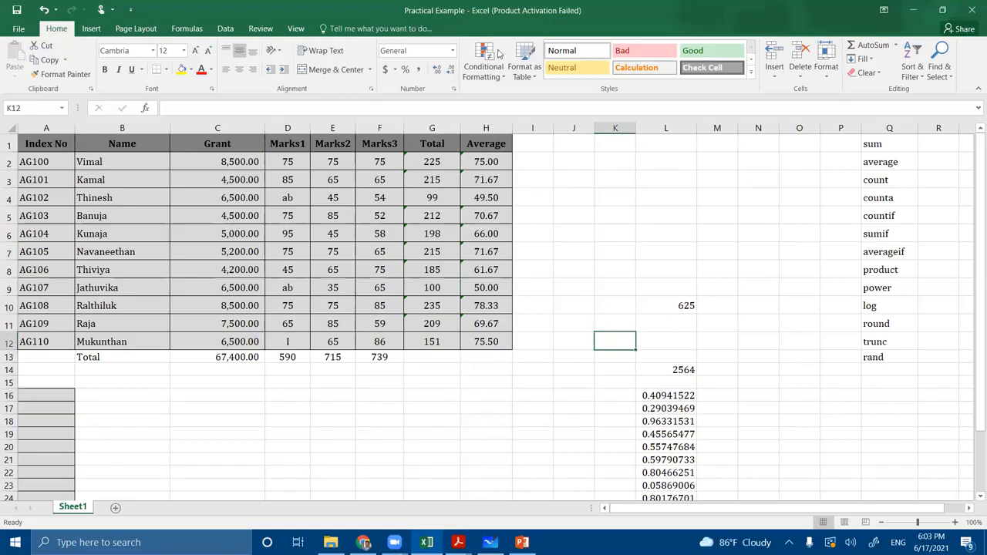
Enter =RANDBETWEEN(30,50) in cell H16.
click(472, 396)
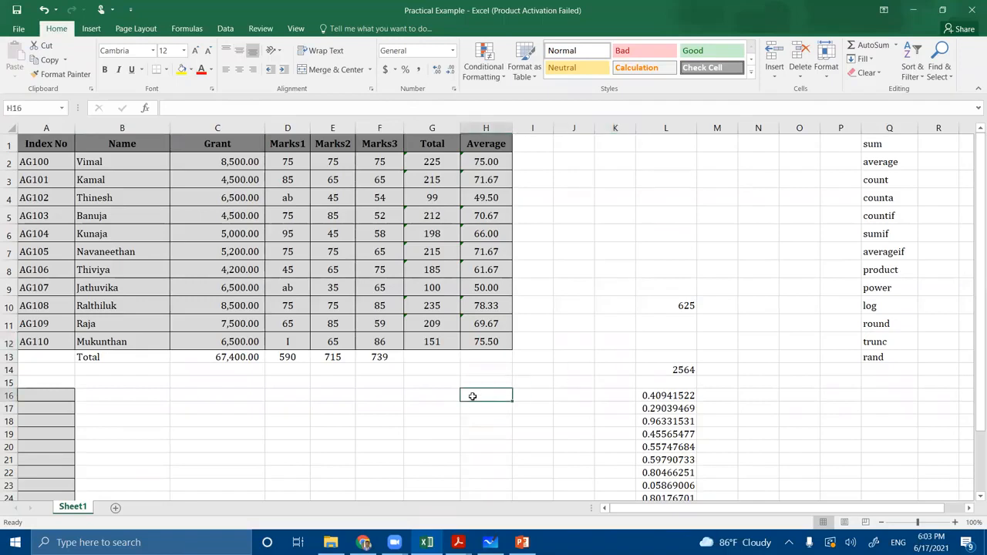
text(=rand)
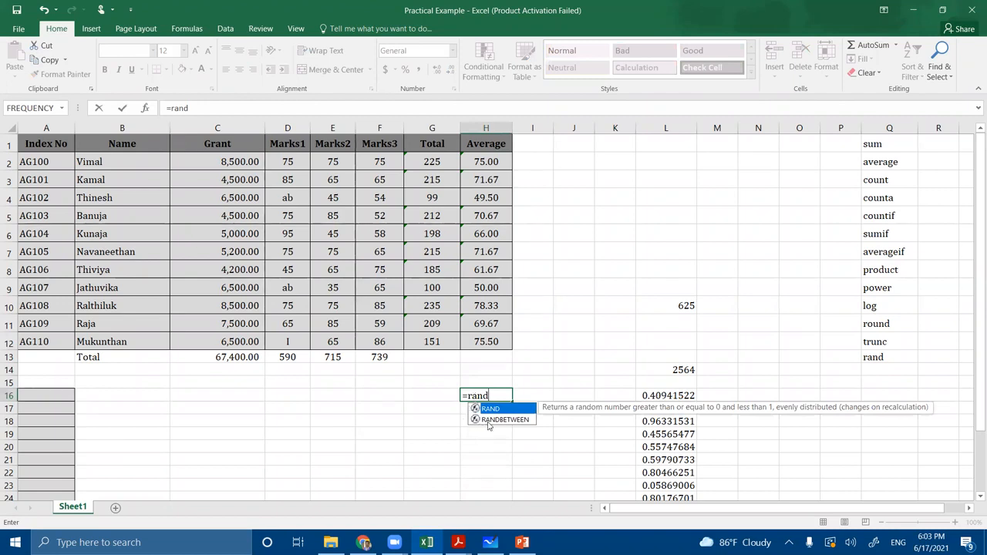
click(488, 422)
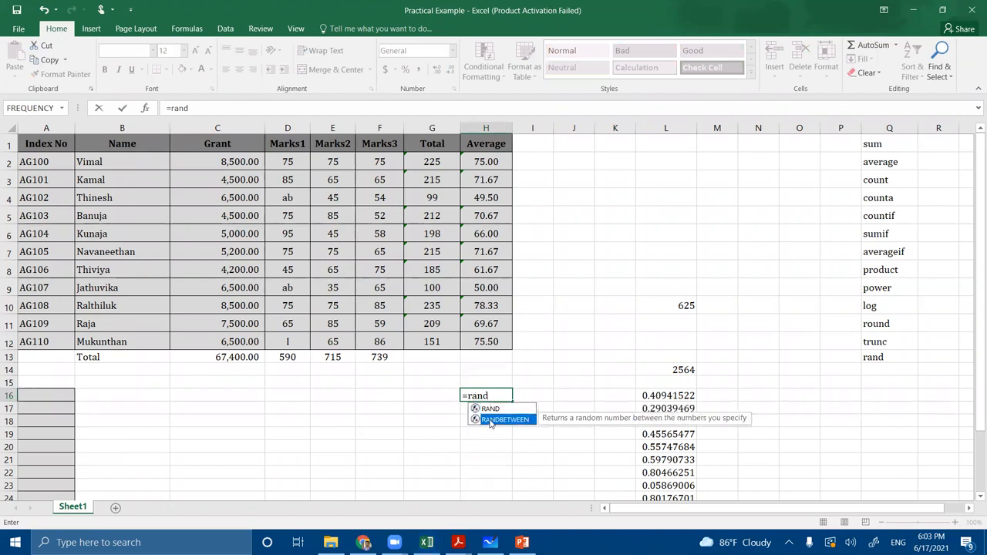
double_click(490, 420)
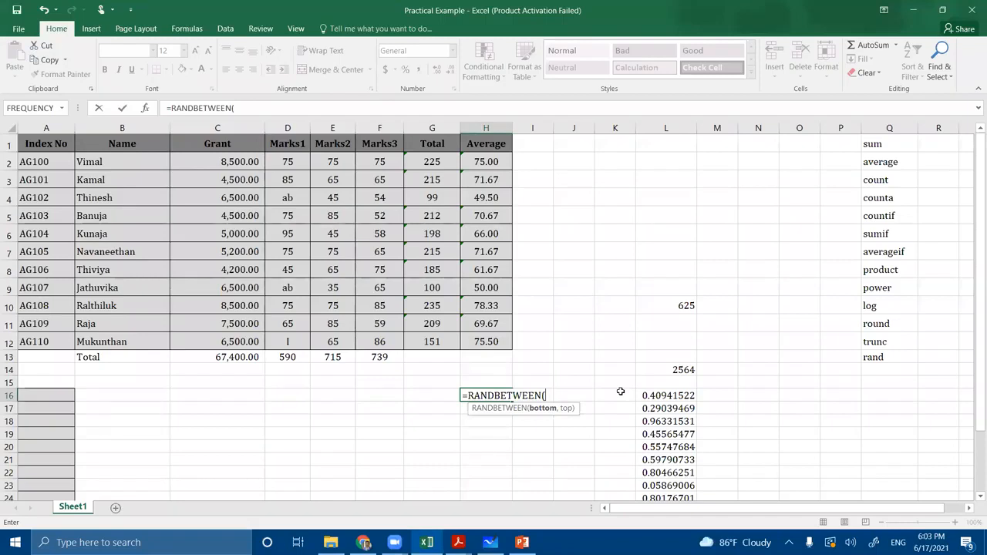
text(0,50)
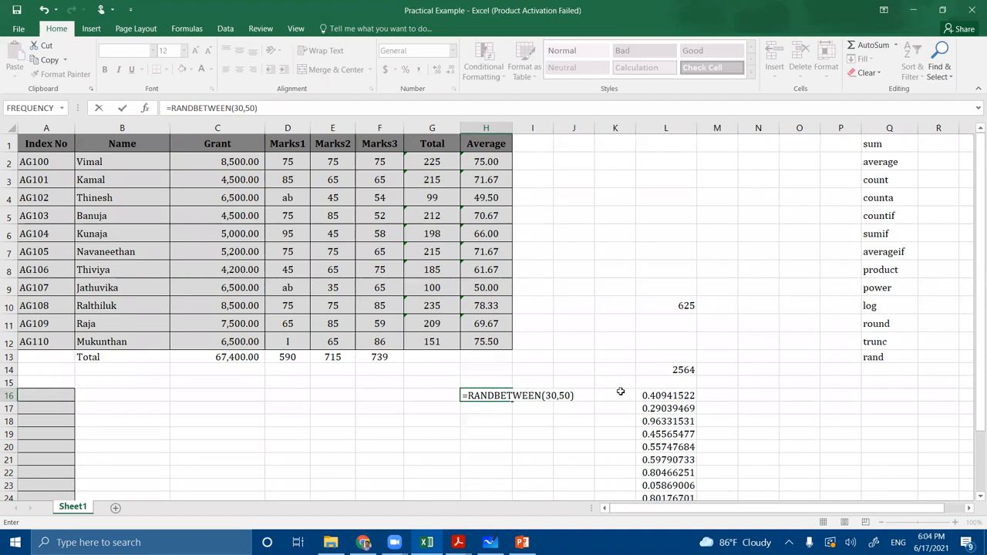
key(Return)
Fill the RANDBETWEEN formula from H16 down to H36.
scroll(542, 303, down, 4)
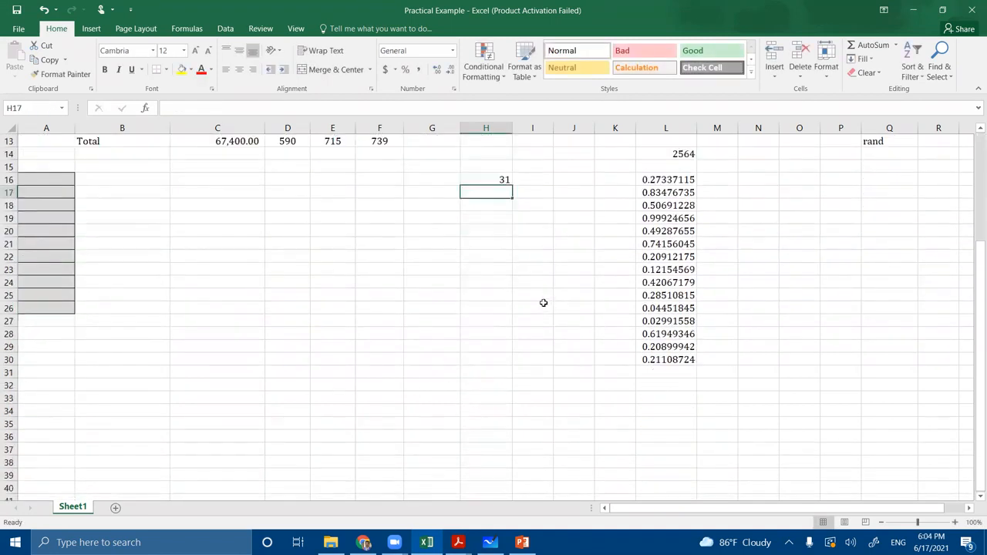
click(487, 175)
drag(512, 181, 504, 441)
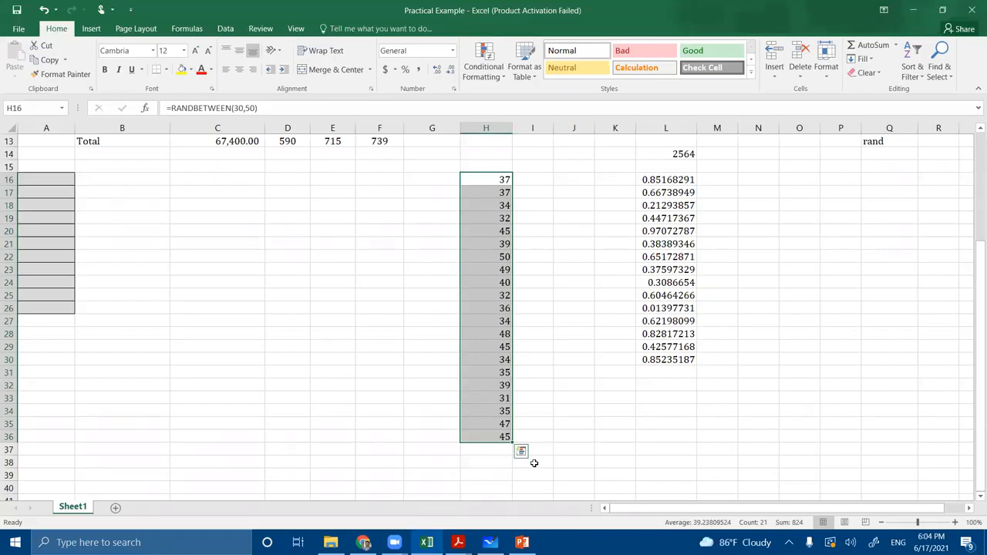
Clear the contents of A16:O36 and select the rand entry in Q13.
scroll(519, 475, up, 3)
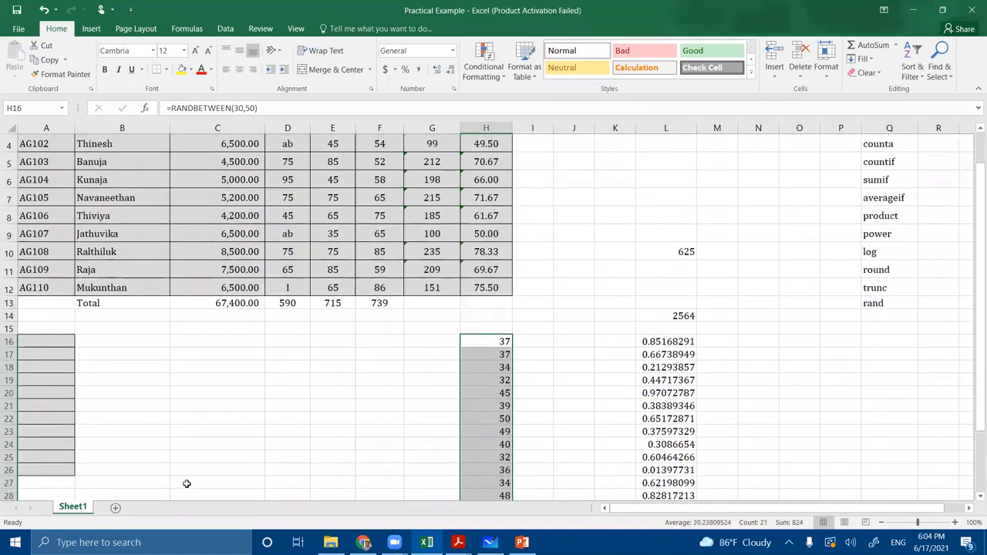
scroll(76, 310, down, 1)
drag(71, 287, 788, 478)
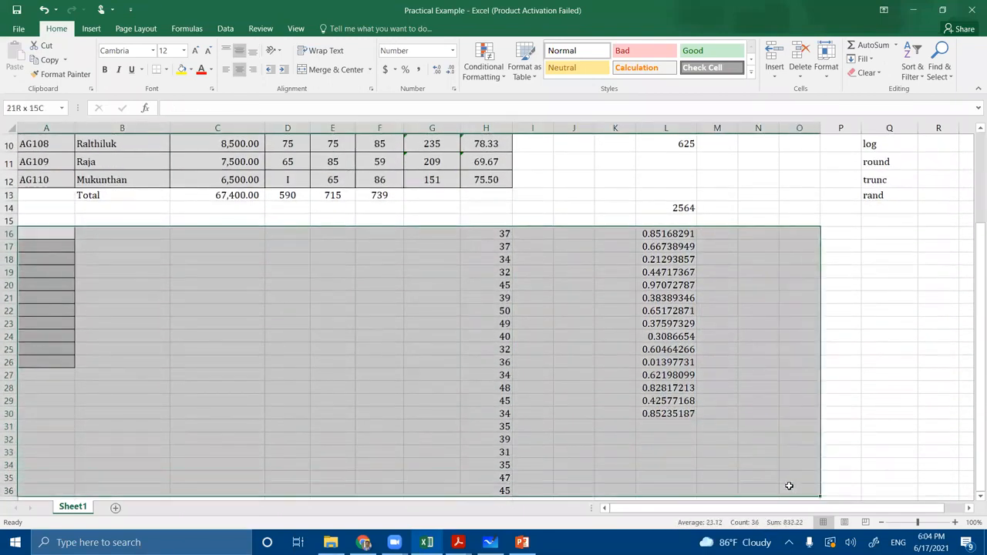
key(Delete)
click(781, 361)
scroll(781, 359, up, 3)
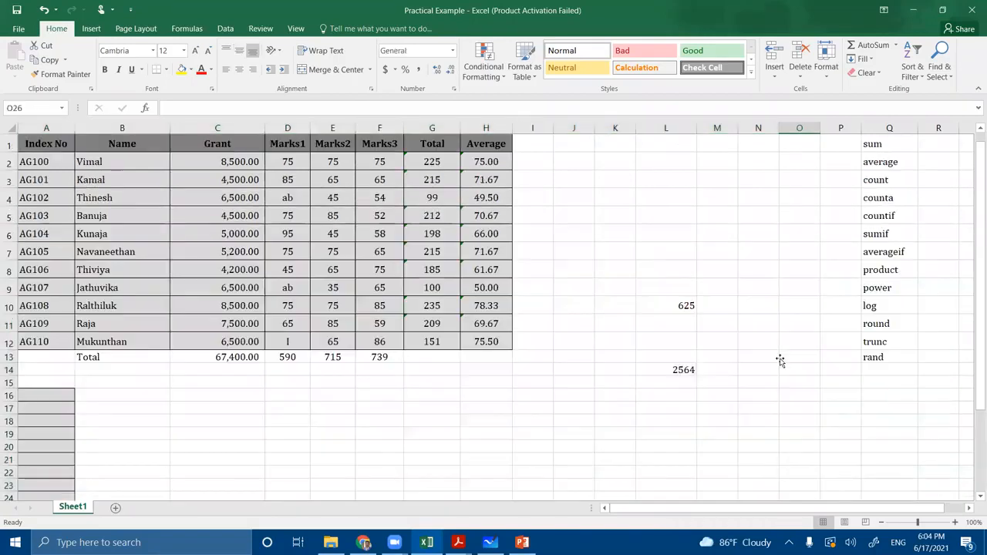
click(885, 357)
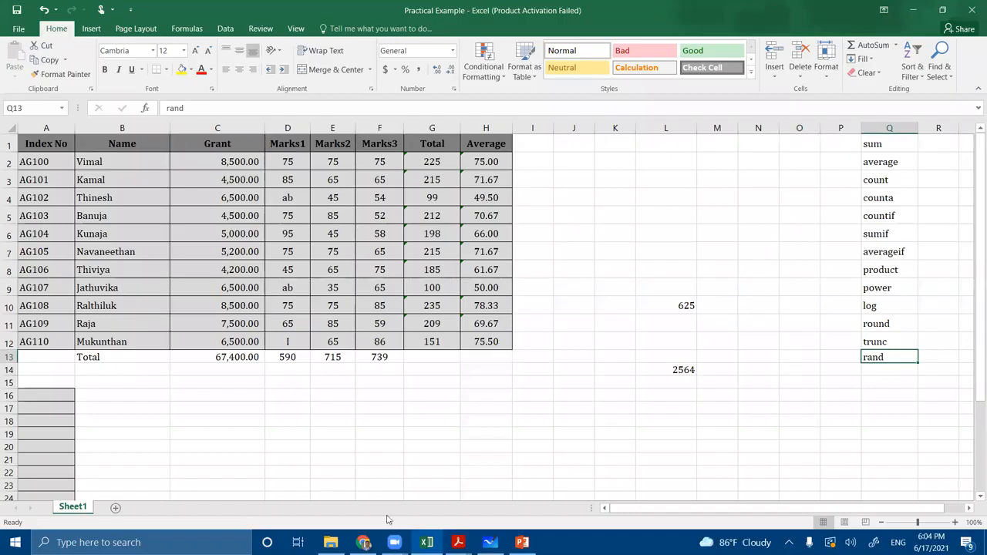
Switch to Assignment01.pdf in Adobe Acrobat Reader and examine the page, highlighting the "<Your Name>" part of the file-naming instruction.
click(458, 542)
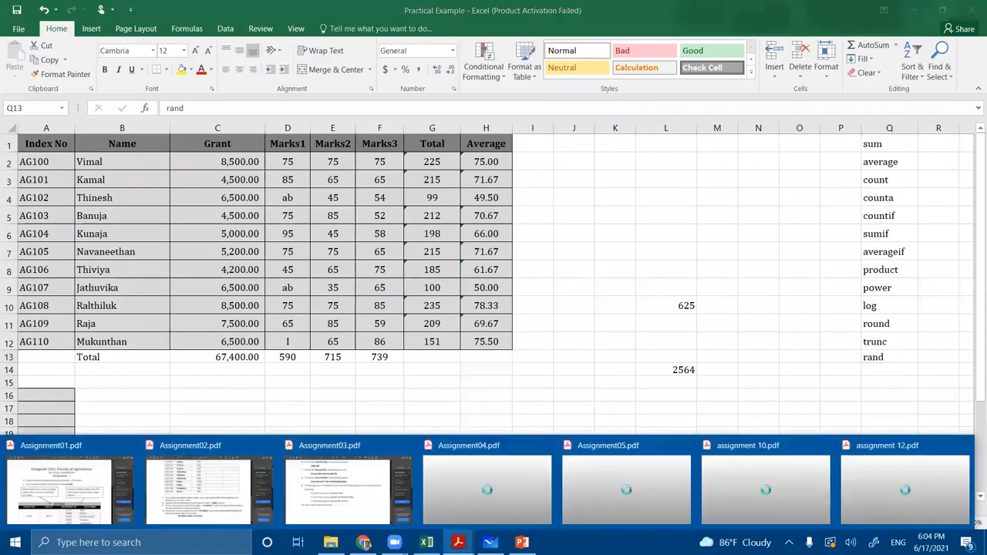
click(71, 487)
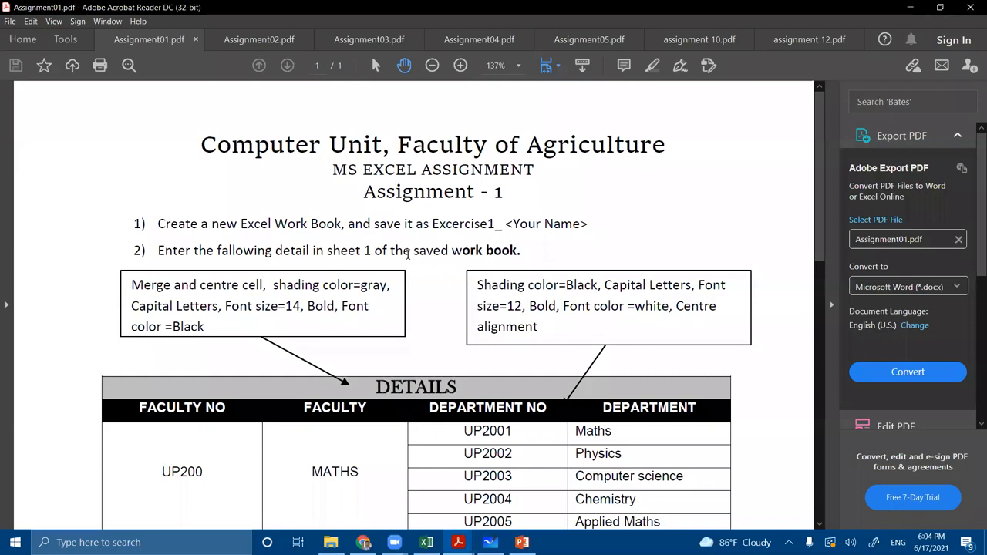
scroll(407, 255, down, 8)
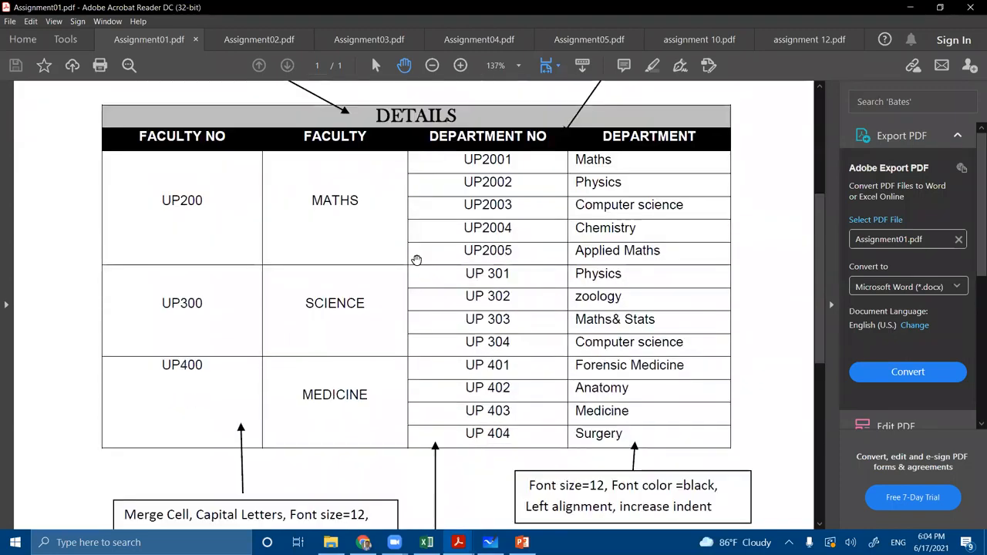
scroll(416, 261, down, 6)
scroll(416, 260, up, 5)
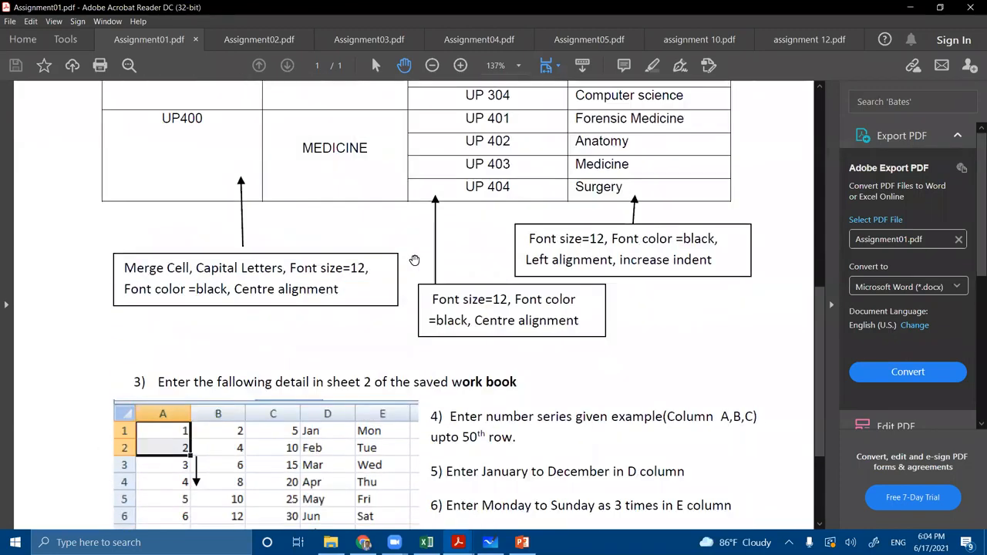
scroll(414, 261, up, 7)
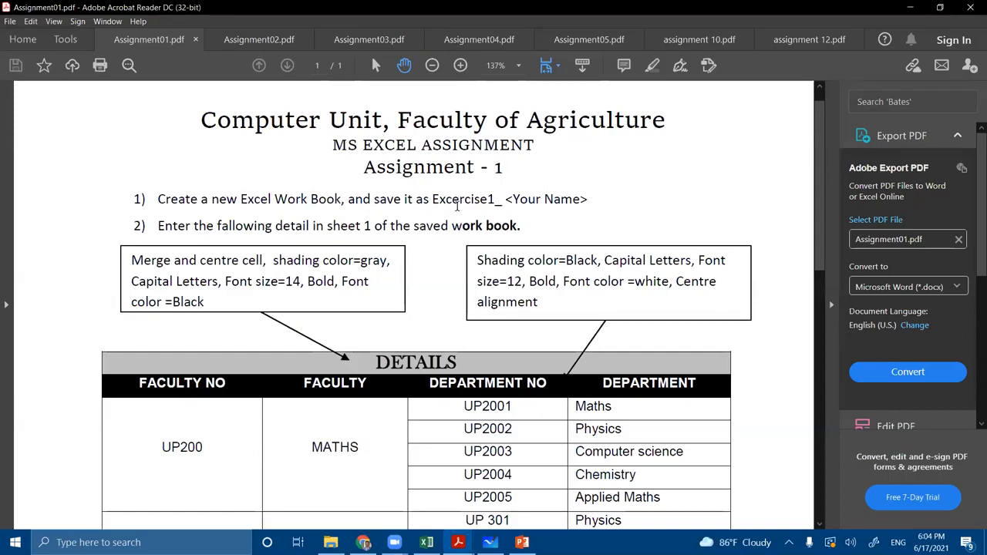
drag(493, 200, 498, 200)
drag(533, 201, 588, 202)
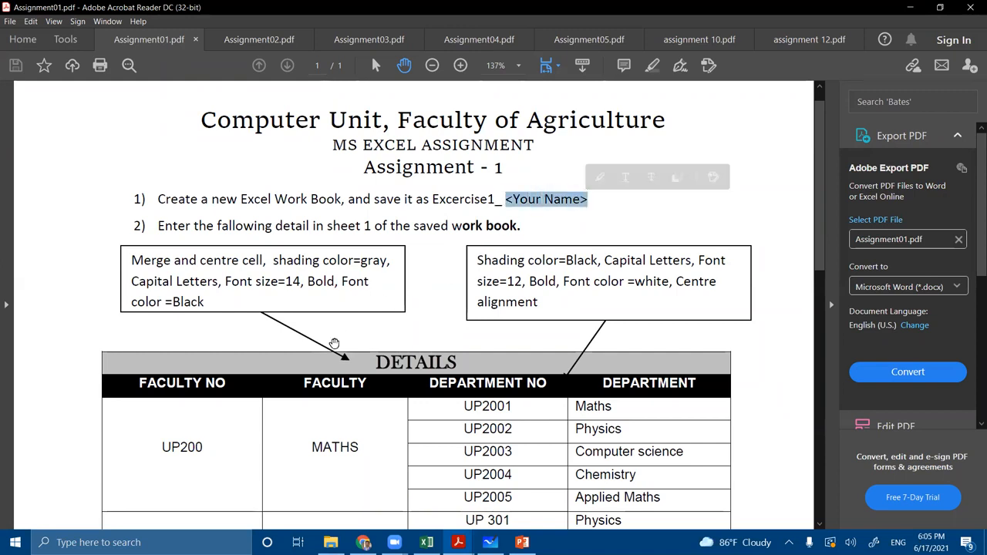
Examine the DETAILS table's formatting notes and the sheet 2 series tasks in Assignment 1.
scroll(334, 343, down, 4)
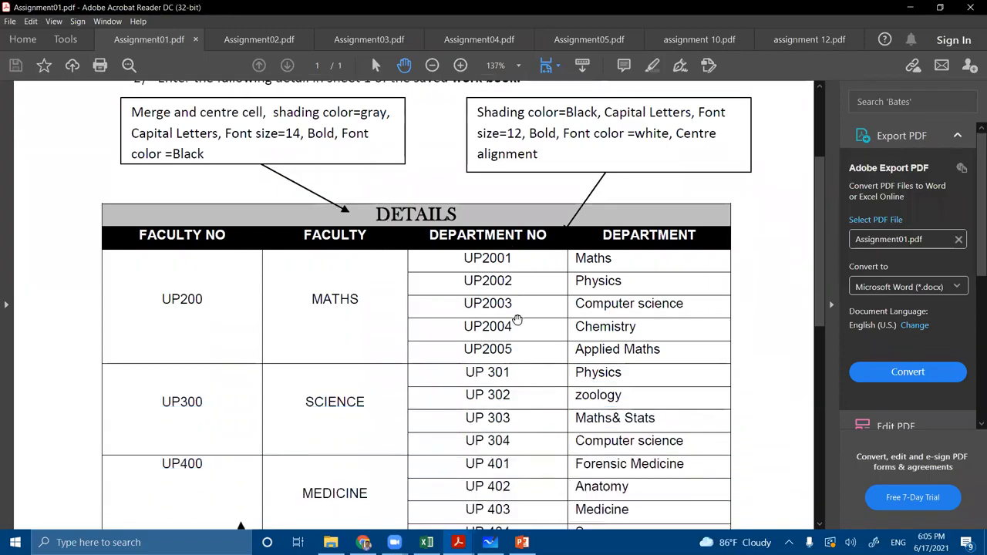
scroll(516, 320, down, 3)
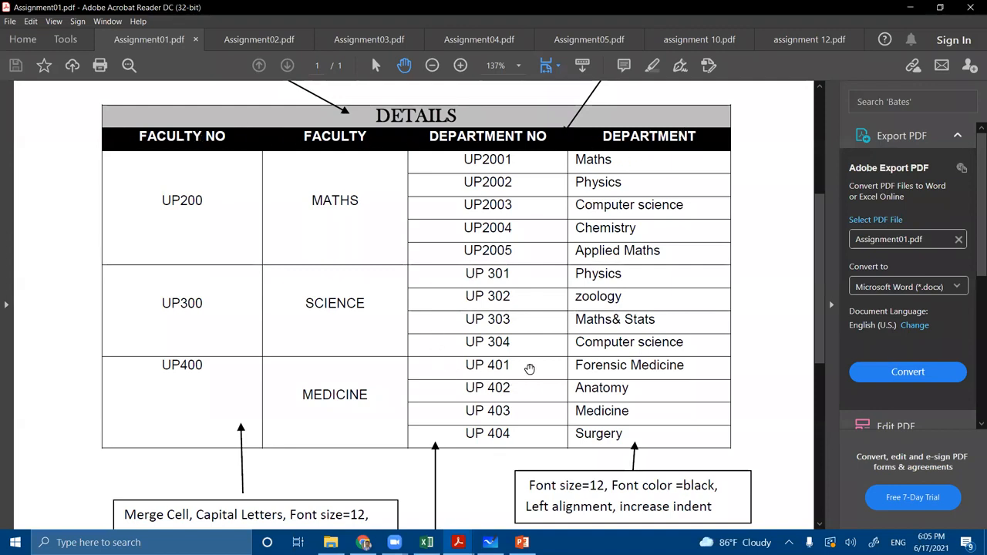
scroll(453, 144, up, 3)
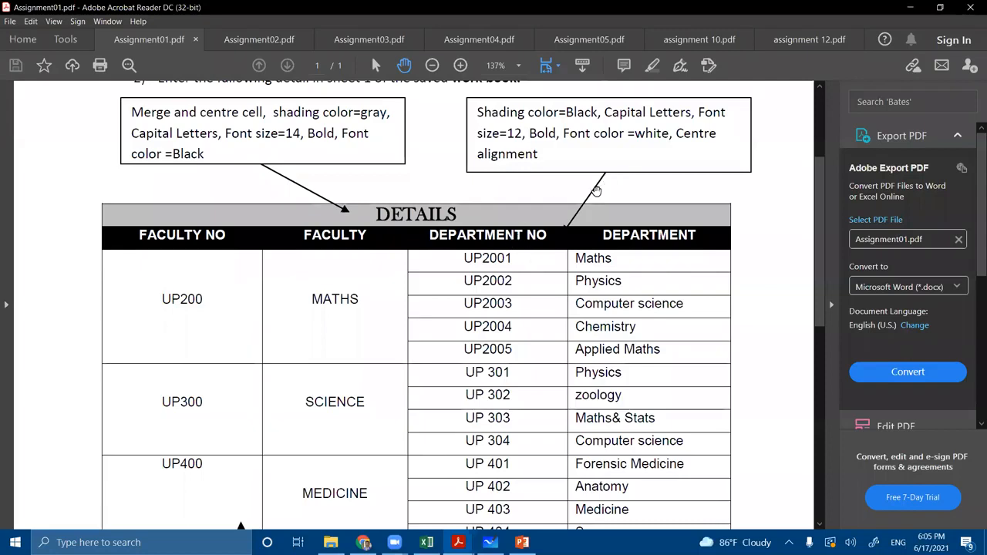
scroll(362, 170, down, 3)
scroll(568, 231, up, 1)
scroll(568, 231, up, 3)
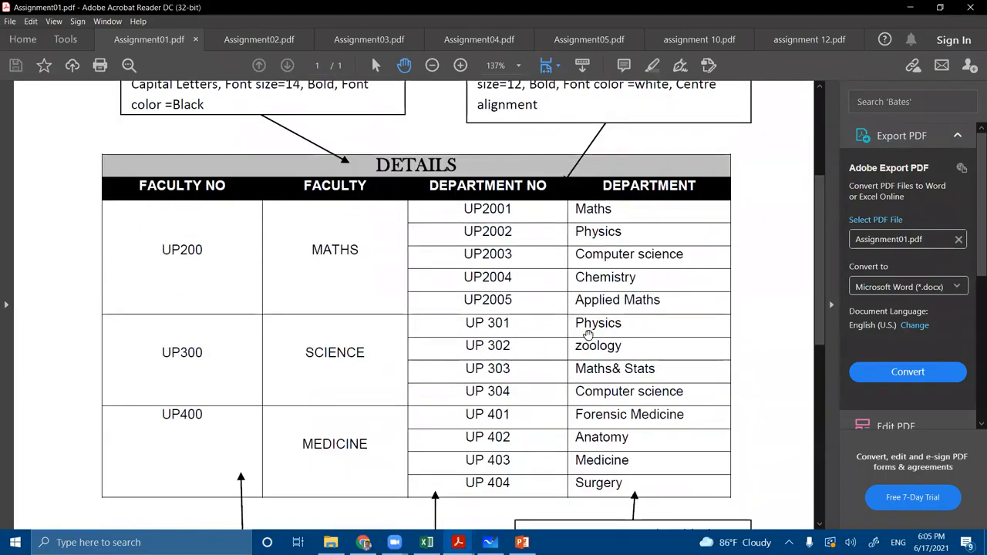
scroll(298, 341, down, 8)
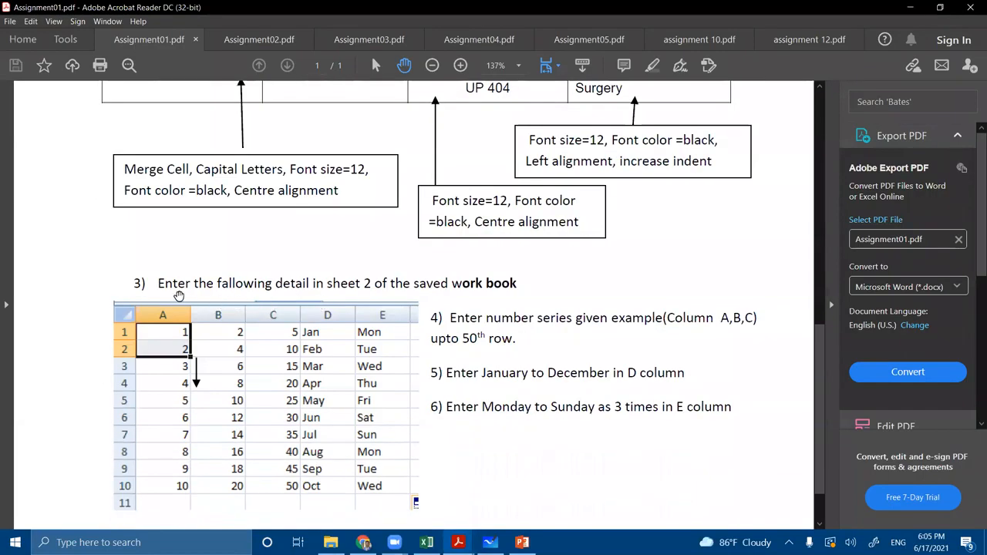
scroll(263, 307, down, 2)
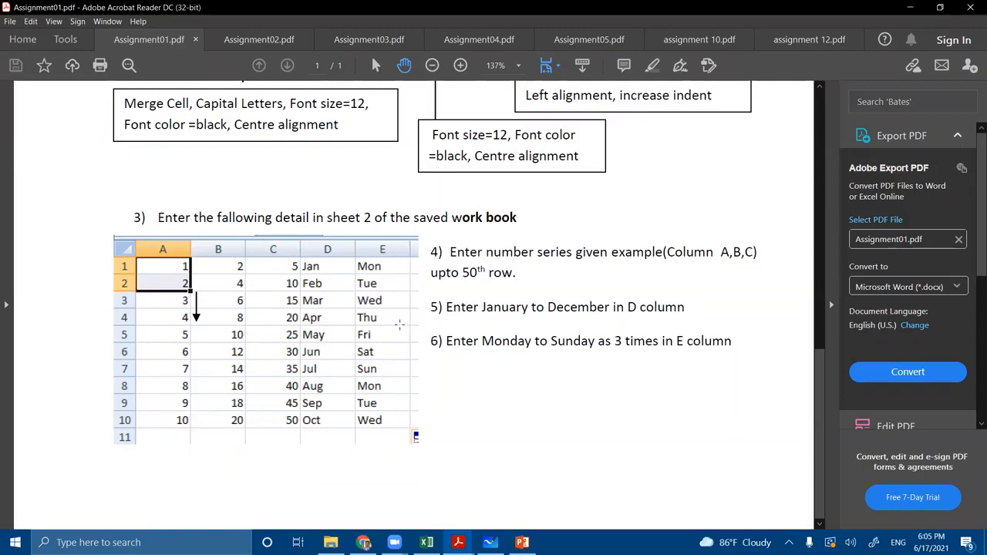
Open Assignment02.pdf and examine the student marks table with its SUM and AVERAGE tasks.
click(259, 40)
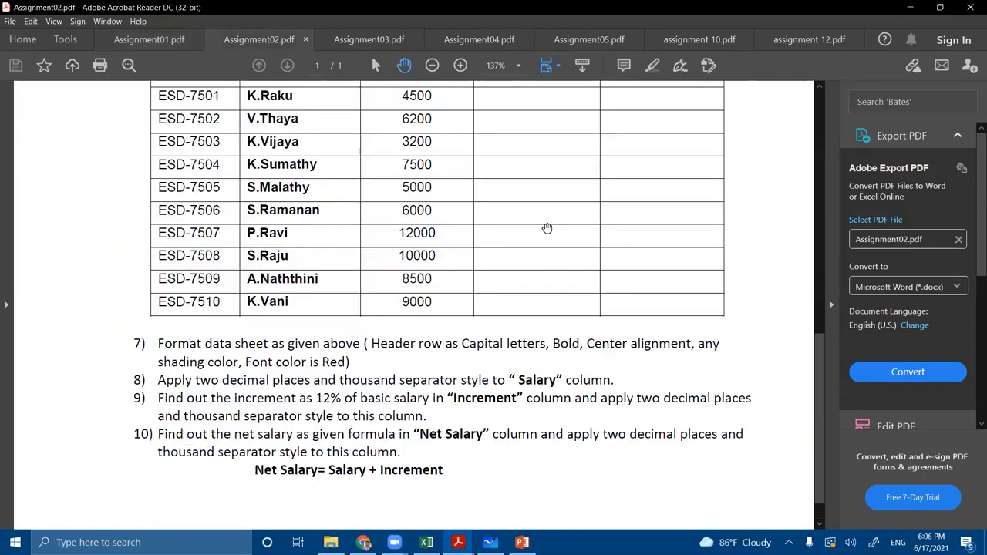
scroll(546, 228, up, 5)
scroll(546, 228, up, 5)
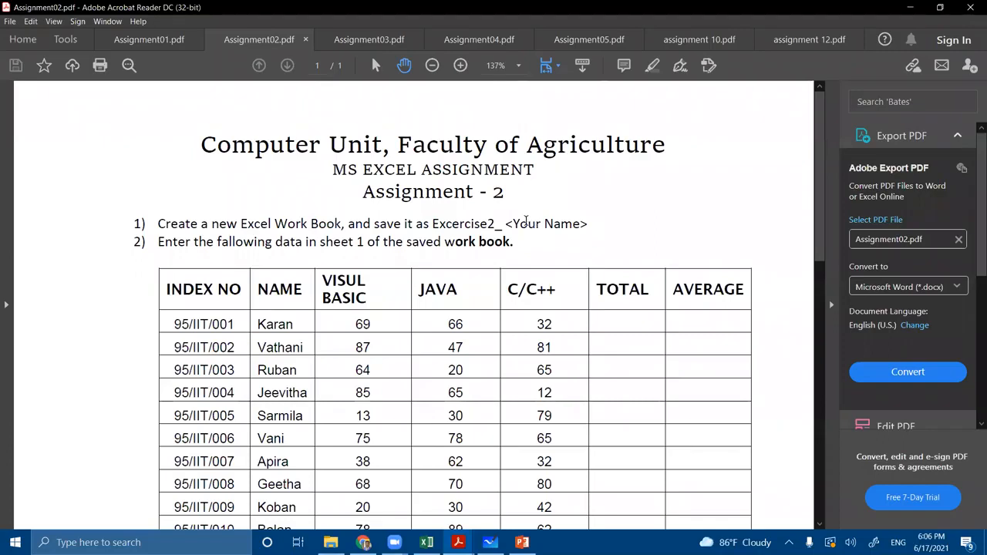
scroll(512, 226, down, 2)
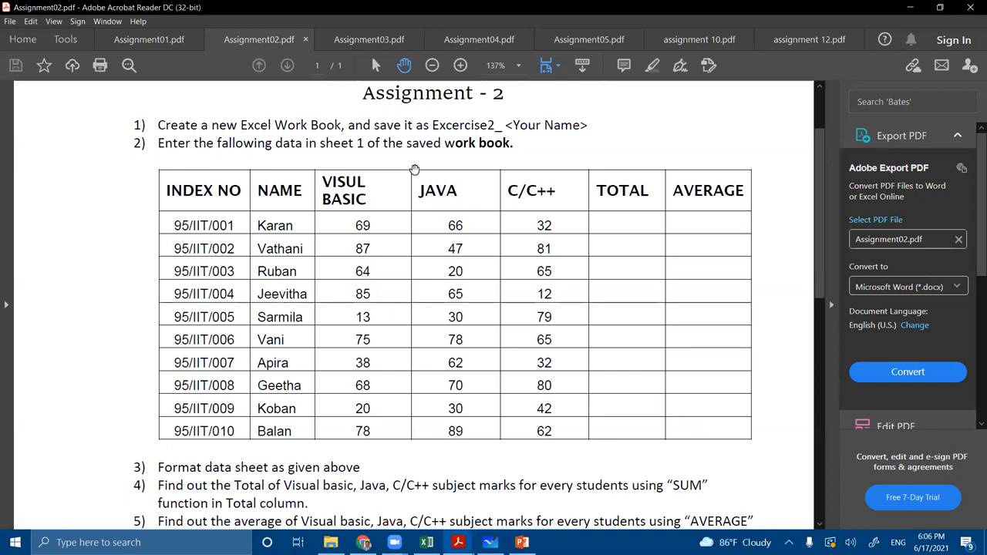
scroll(280, 349, down, 2)
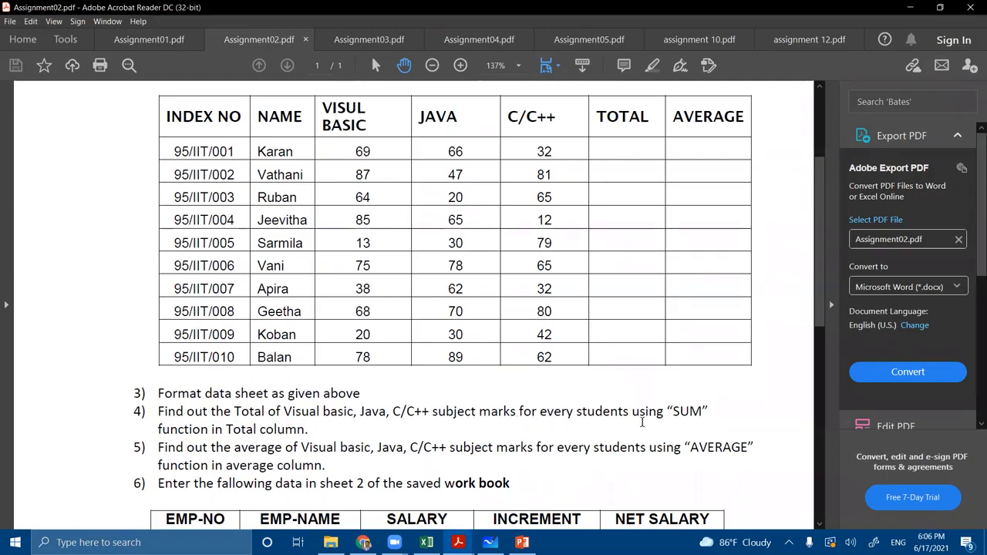
scroll(437, 386, up, 1)
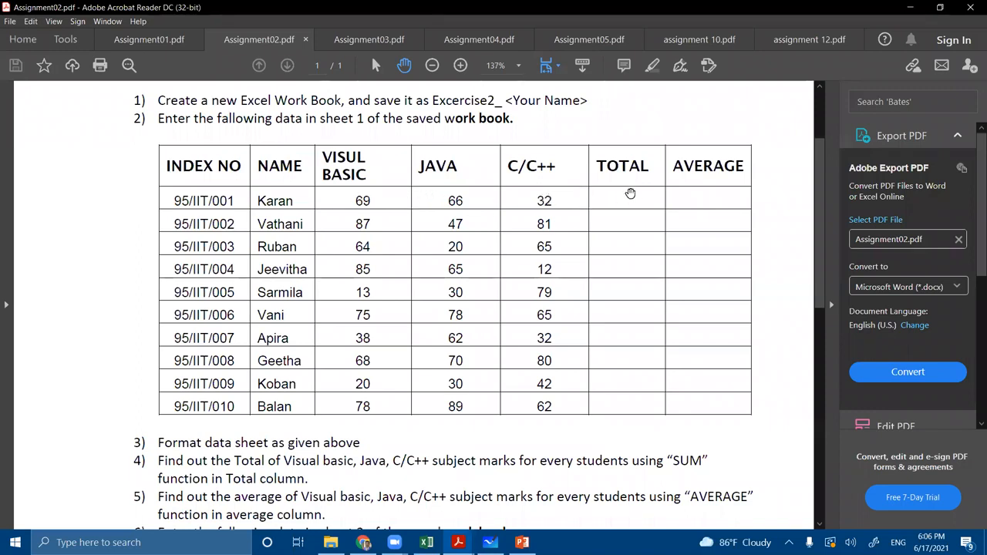
scroll(629, 193, down, 3)
scroll(754, 289, up, 4)
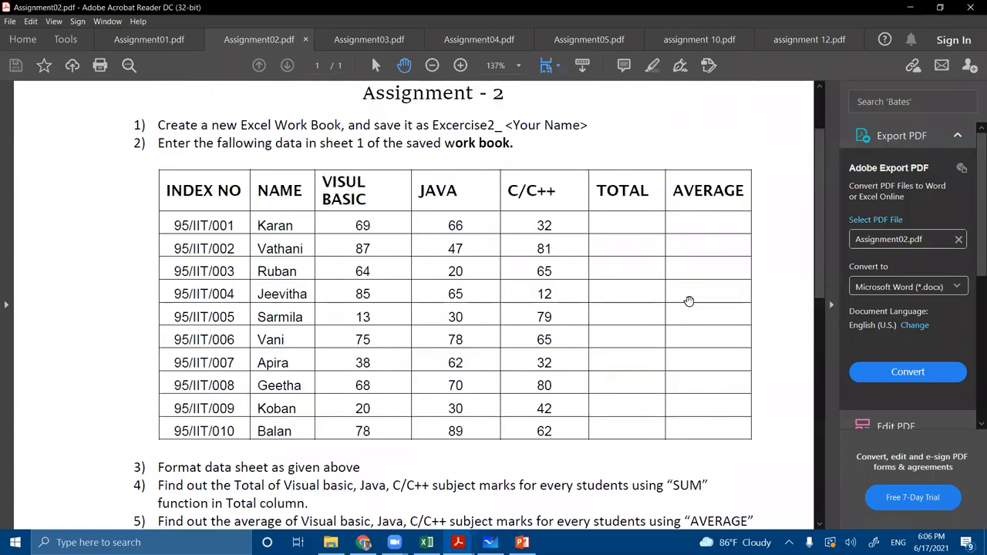
Examine the sheet 2 employee salary table and the formatting, increment and net salary tasks in Assignment 2.
scroll(373, 383, down, 3)
scroll(399, 300, down, 5)
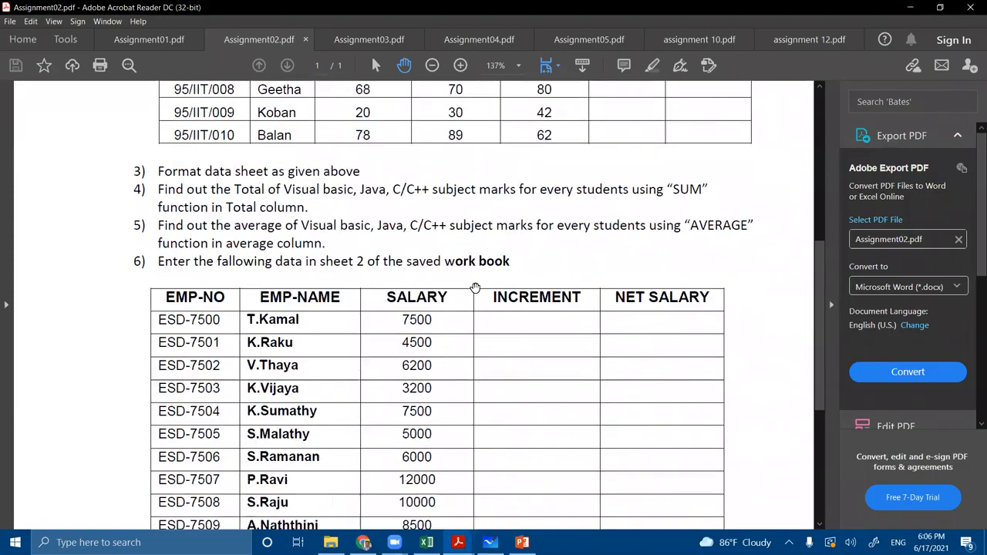
scroll(480, 278, down, 1)
scroll(487, 268, down, 1)
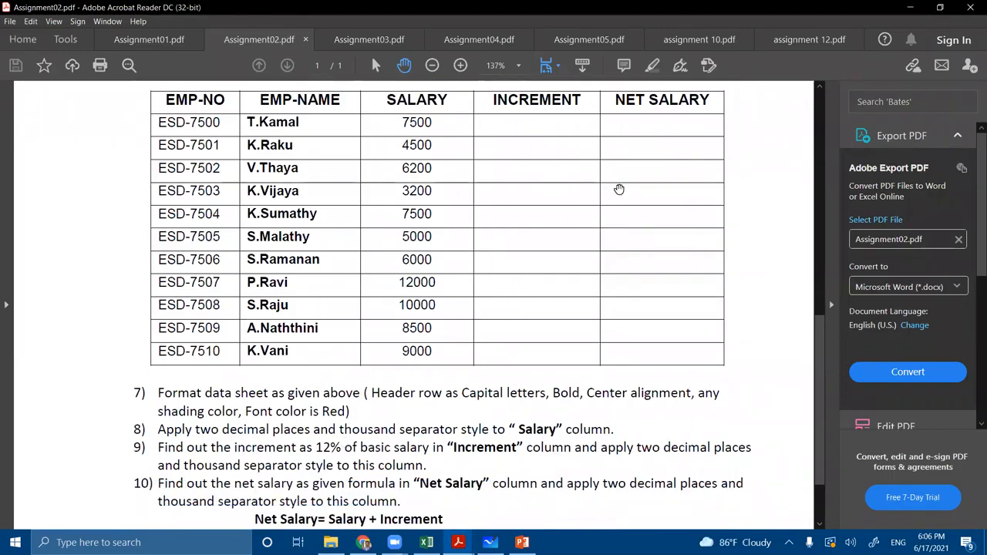
scroll(525, 331, down, 2)
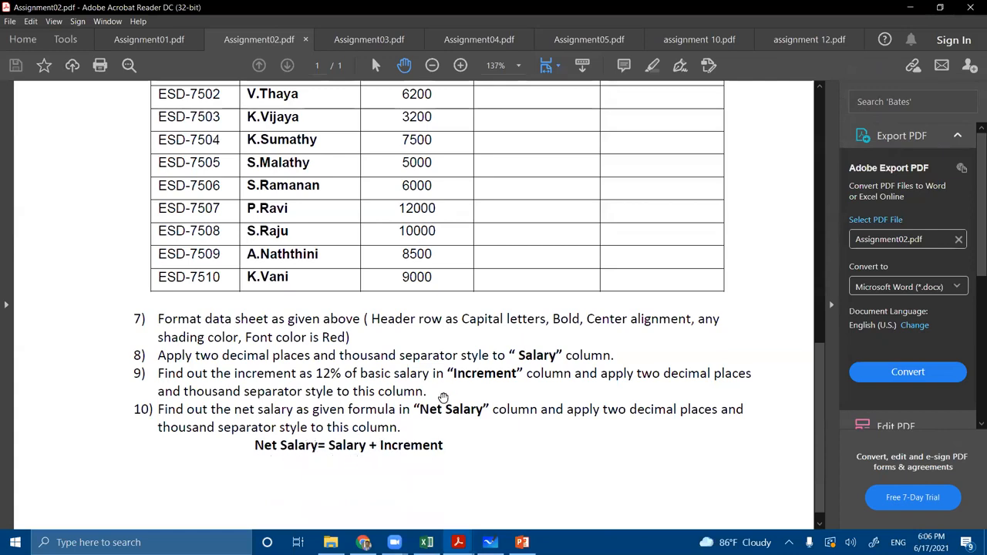
scroll(578, 265, up, 2)
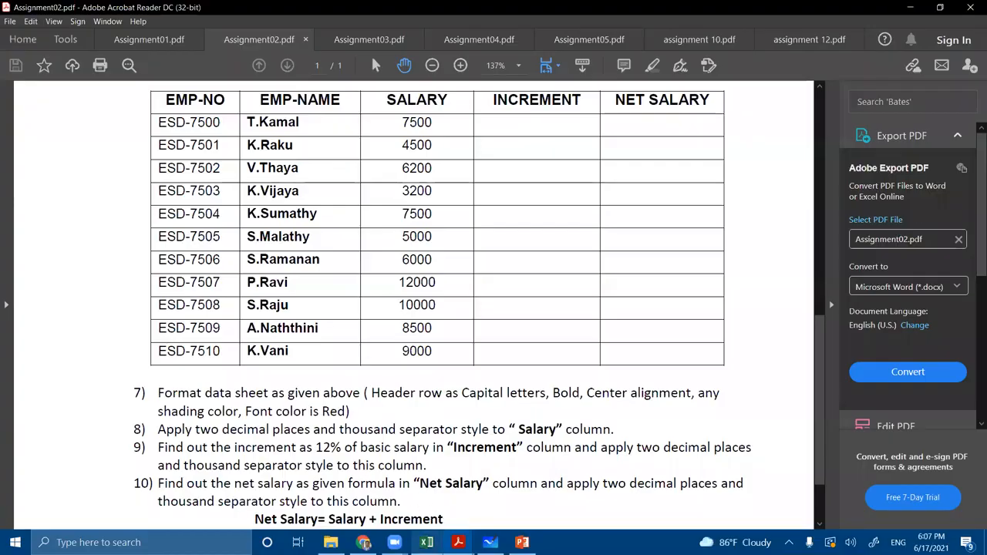
Switch back to the Practical Example workbook in Excel, widen column I and enter the heading "10% grant" in I1.
click(426, 542)
click(436, 424)
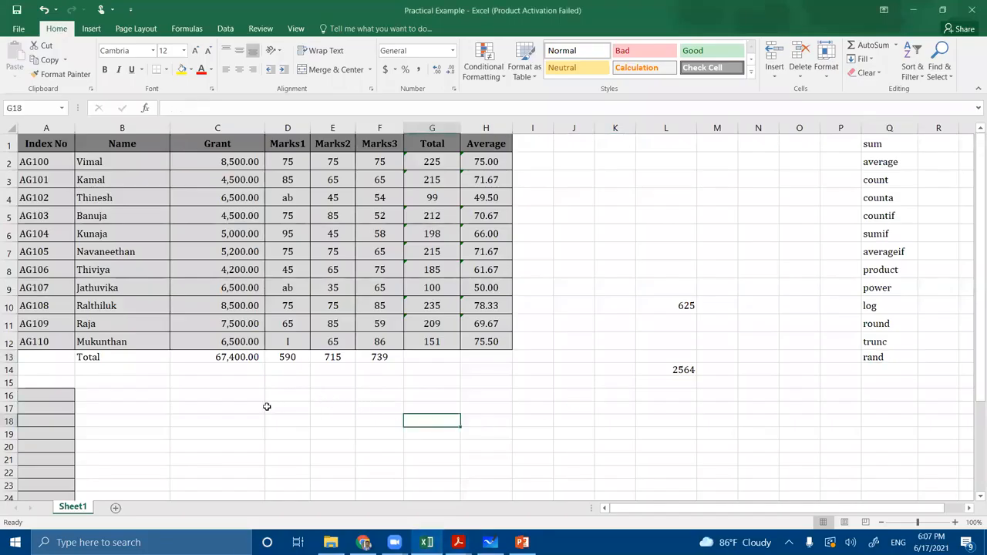
drag(553, 128, 594, 128)
click(560, 143)
text(10%)
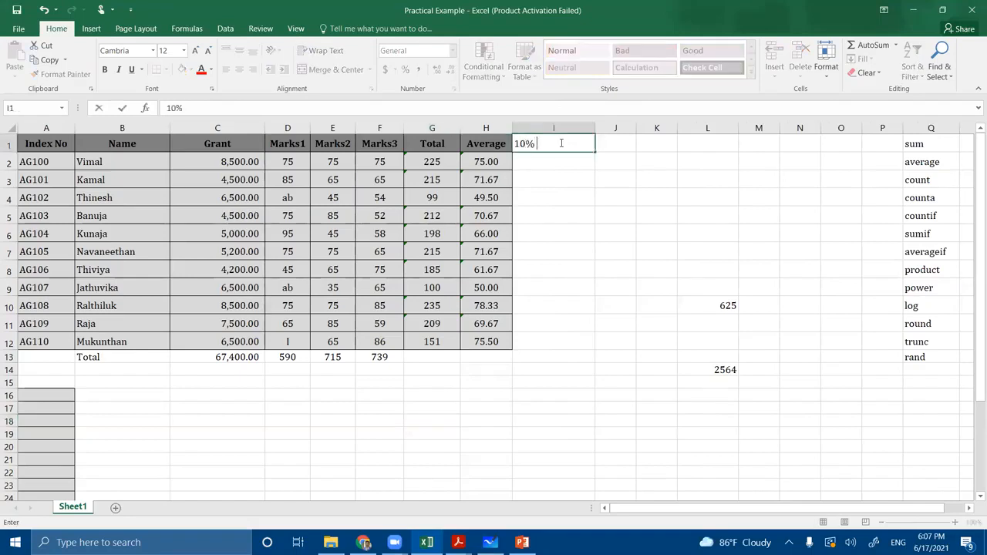
text( grant)
key(Return)
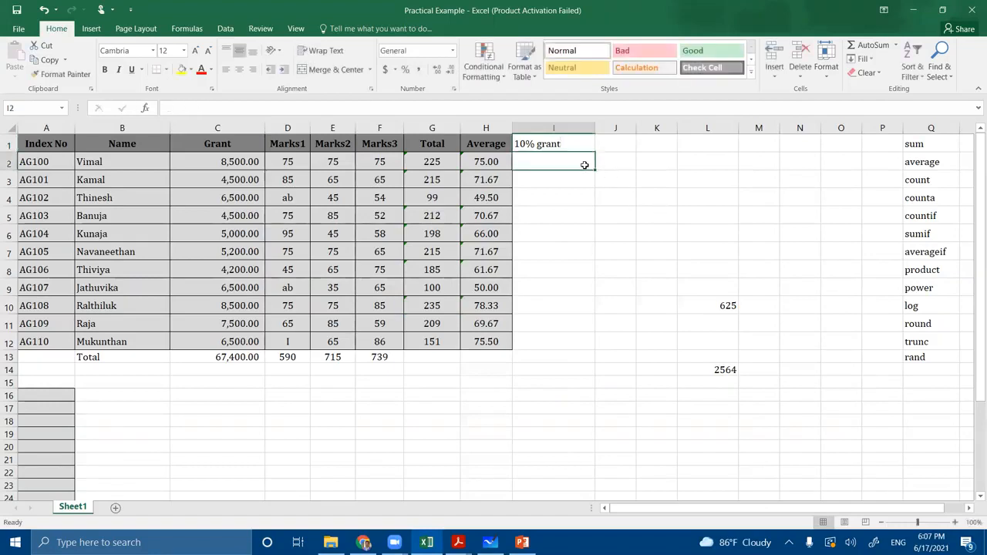
Enter =C2*10% in I2 and fill the formula down to I12.
text(=)
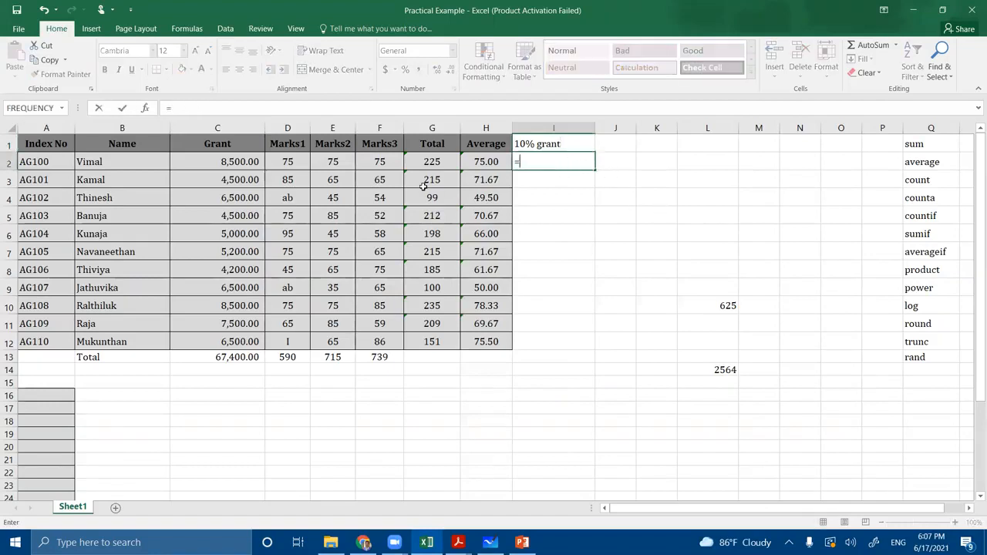
click(252, 161)
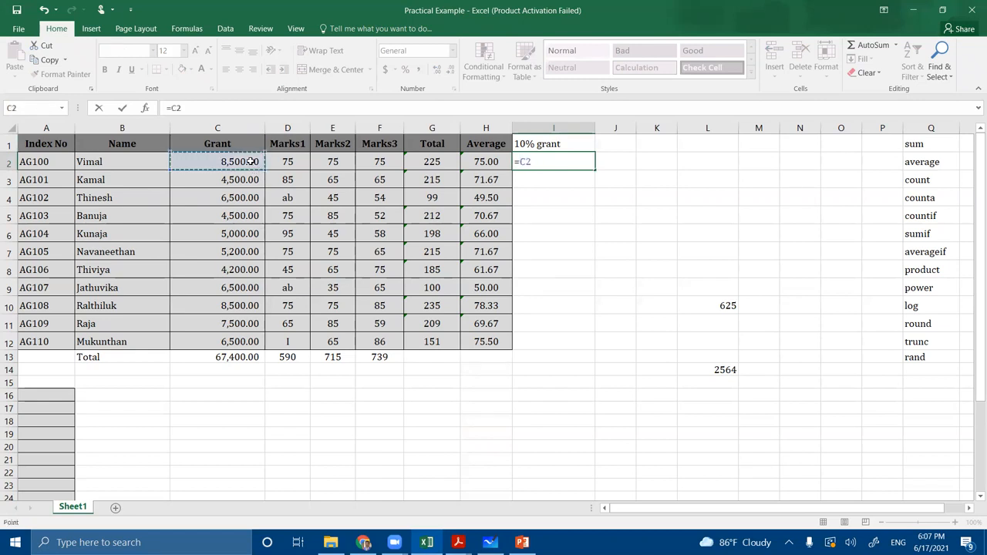
text(*)
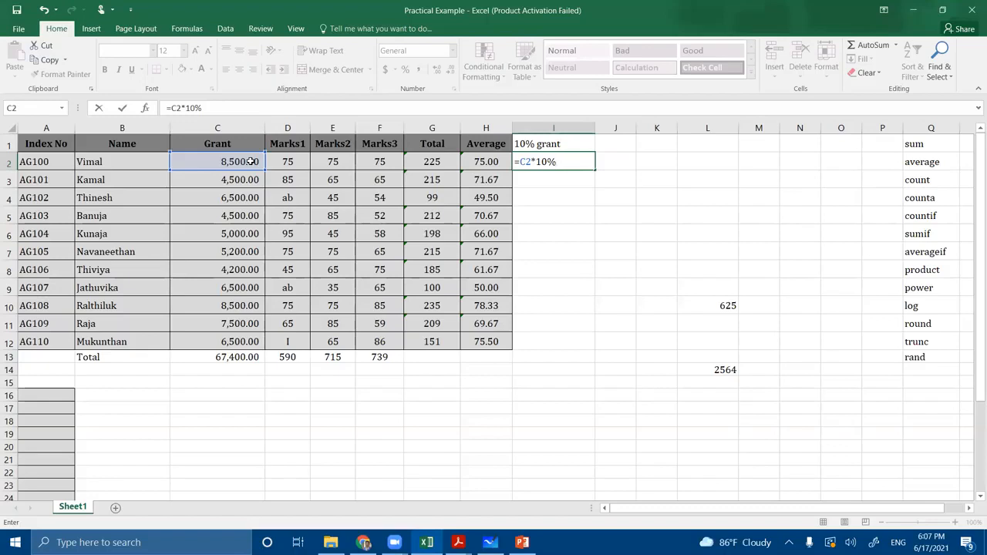
key(Return)
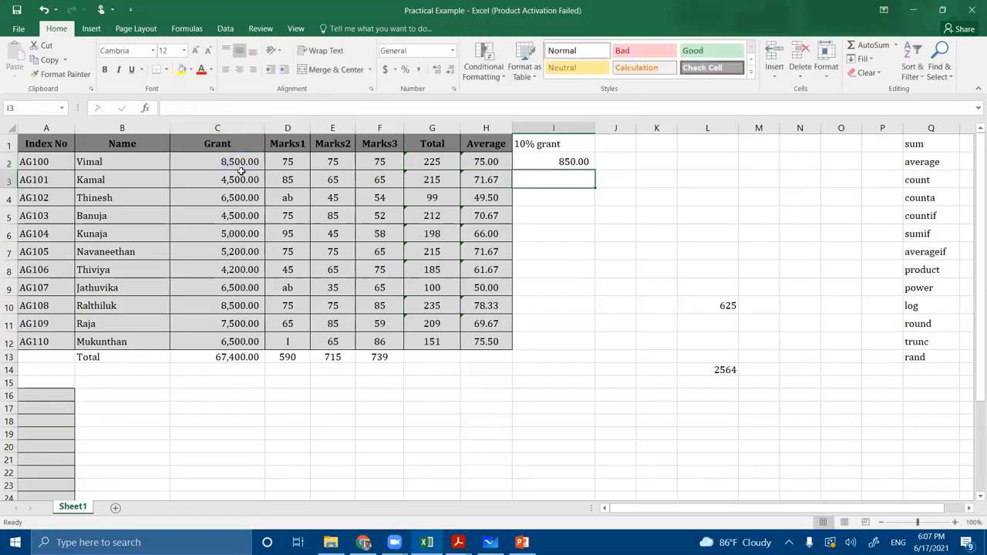
click(584, 161)
drag(592, 167, 586, 349)
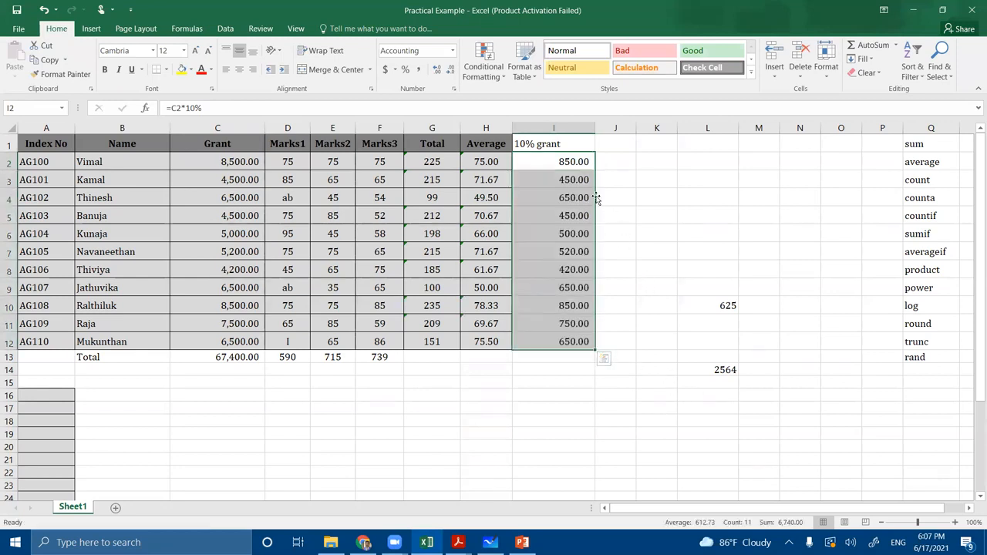
Check the formula in I2, switch to Assignment02.pdf in Acrobat Reader and review its increment and net salary tasks and marks table.
double_click(571, 161)
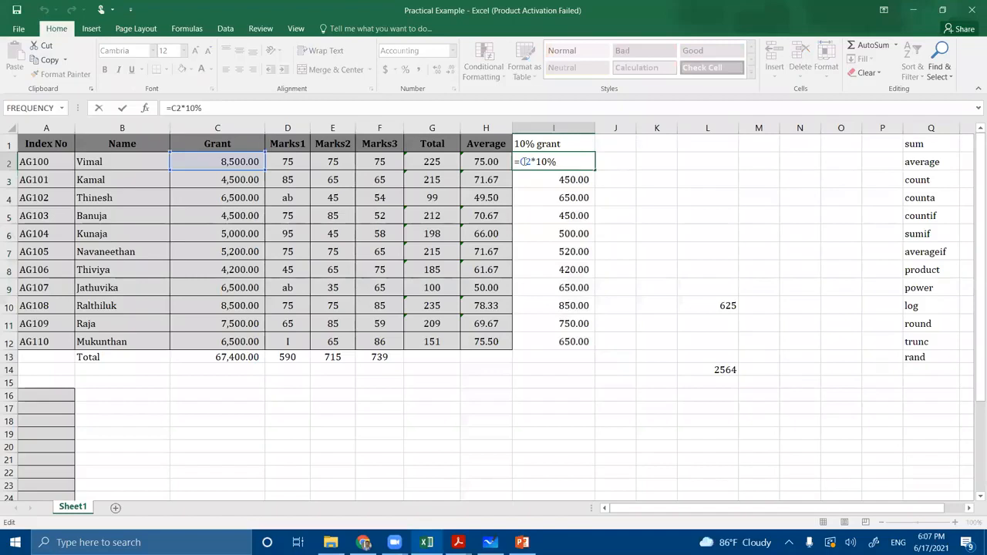
key(Return)
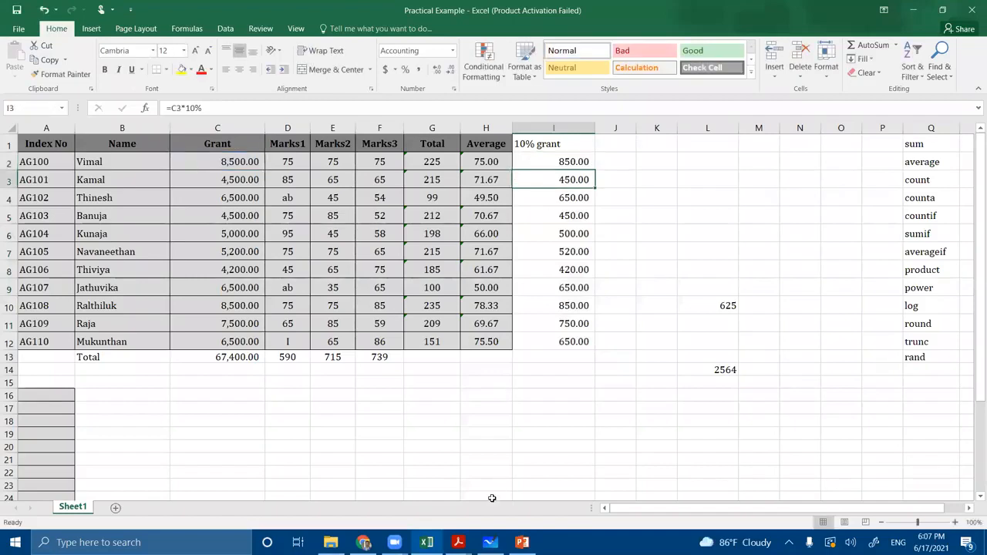
click(458, 542)
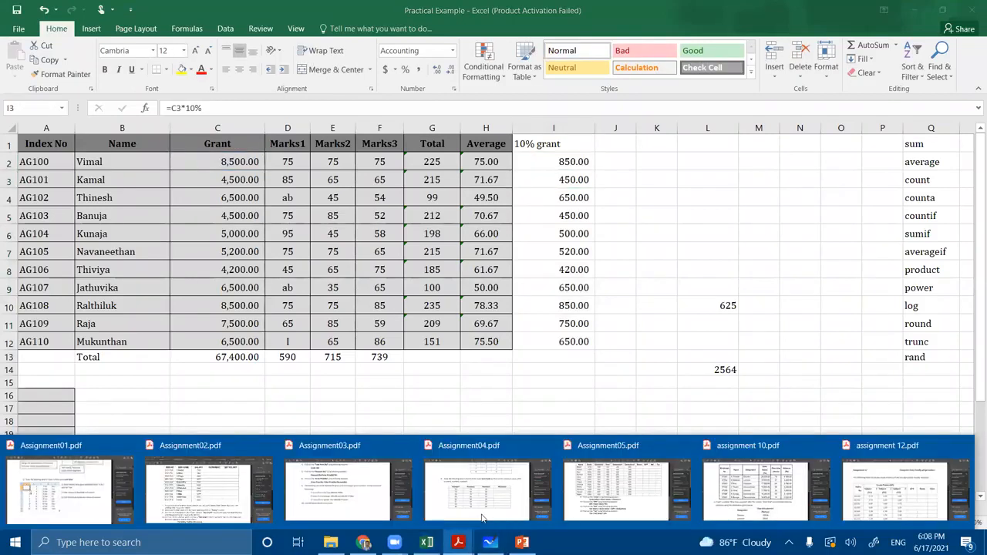
click(231, 486)
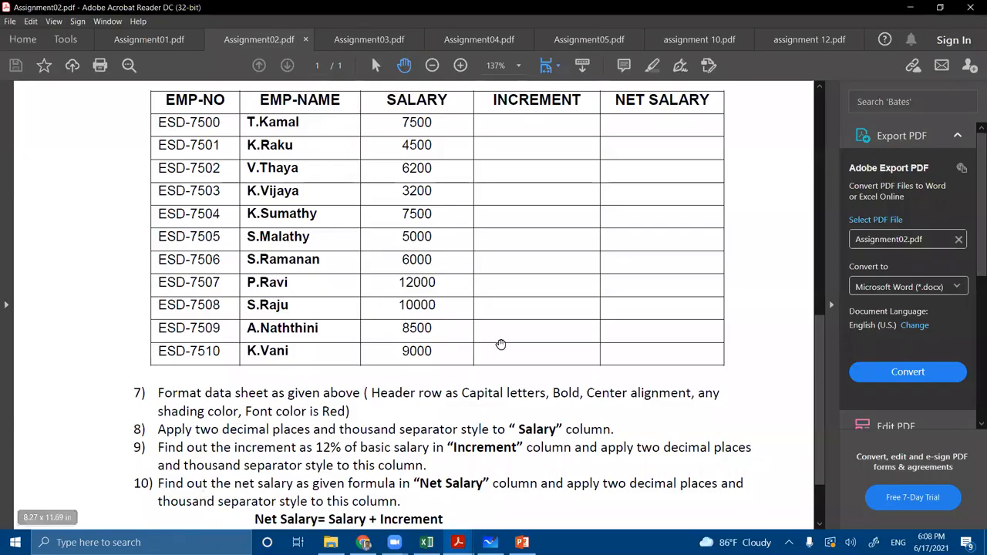
scroll(486, 224, down, 2)
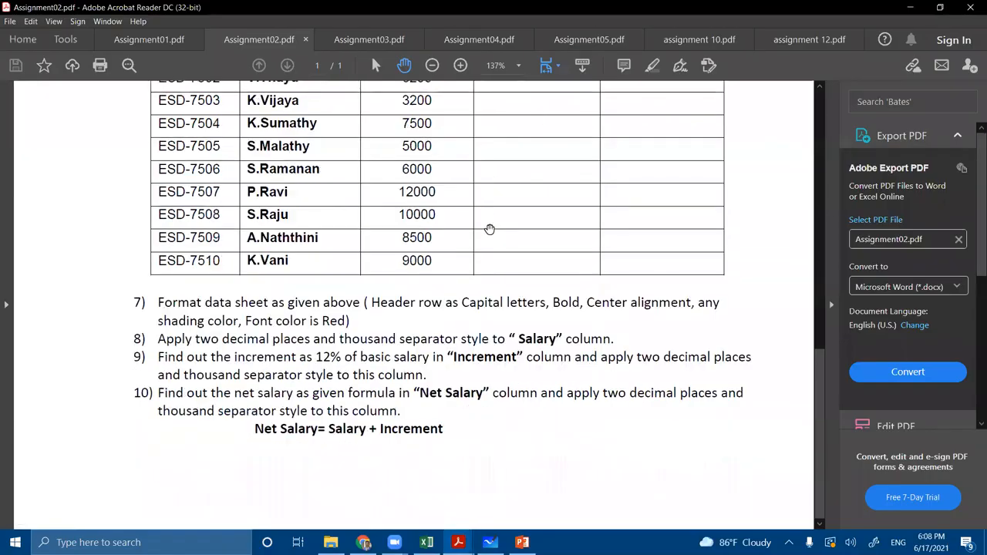
scroll(494, 232, up, 4)
scroll(494, 233, up, 6)
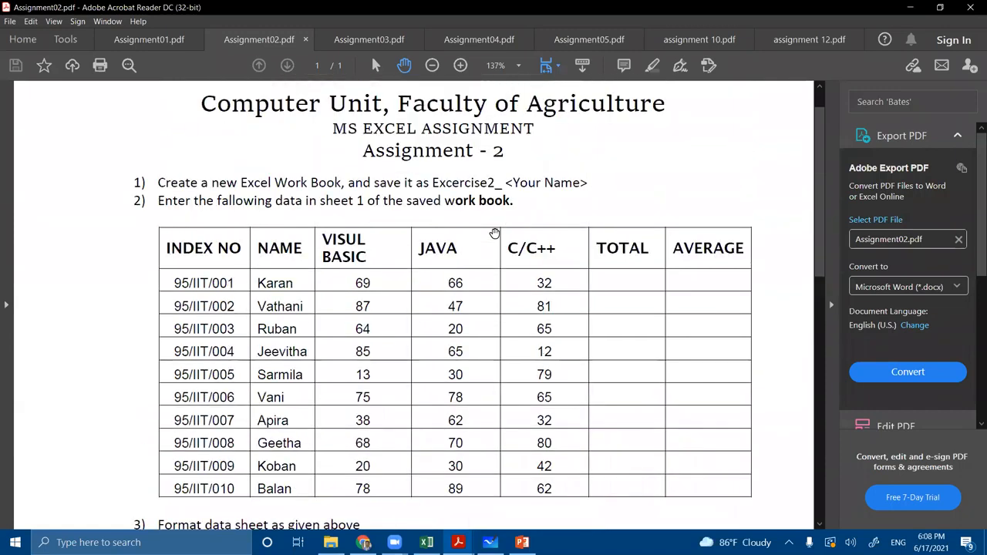
Open Assignment03.pdf and examine the item quantity table together with the Balance Quantity task.
click(365, 39)
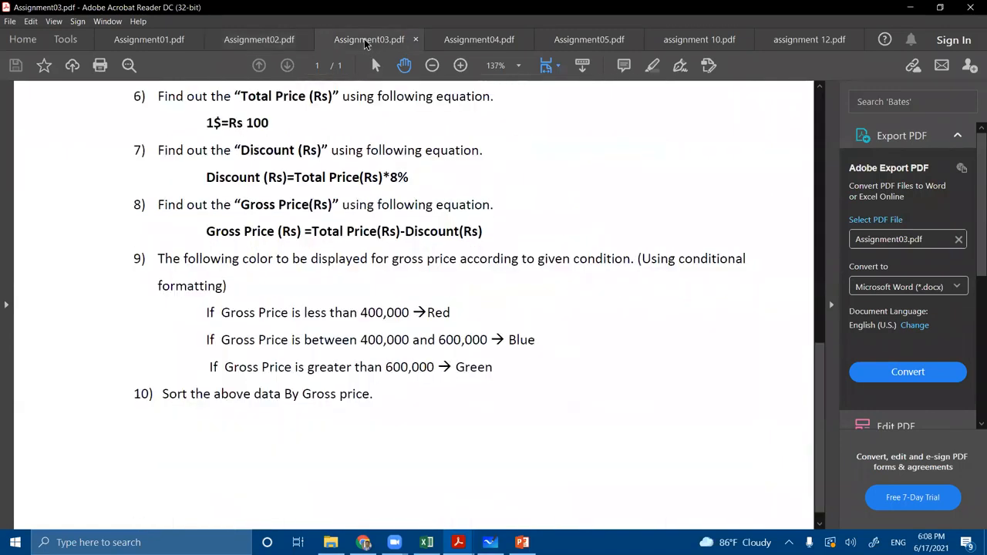
scroll(474, 232, up, 7)
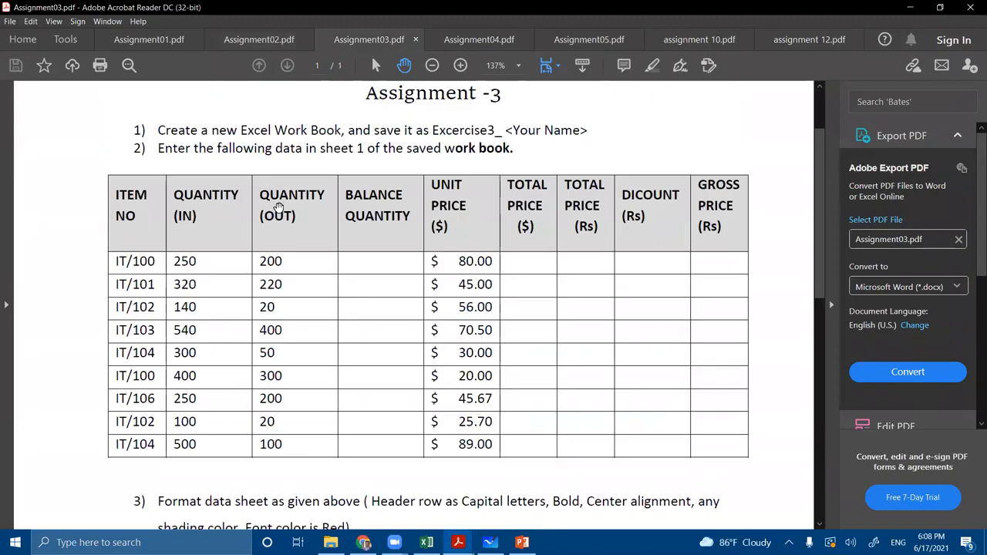
scroll(361, 288, down, 3)
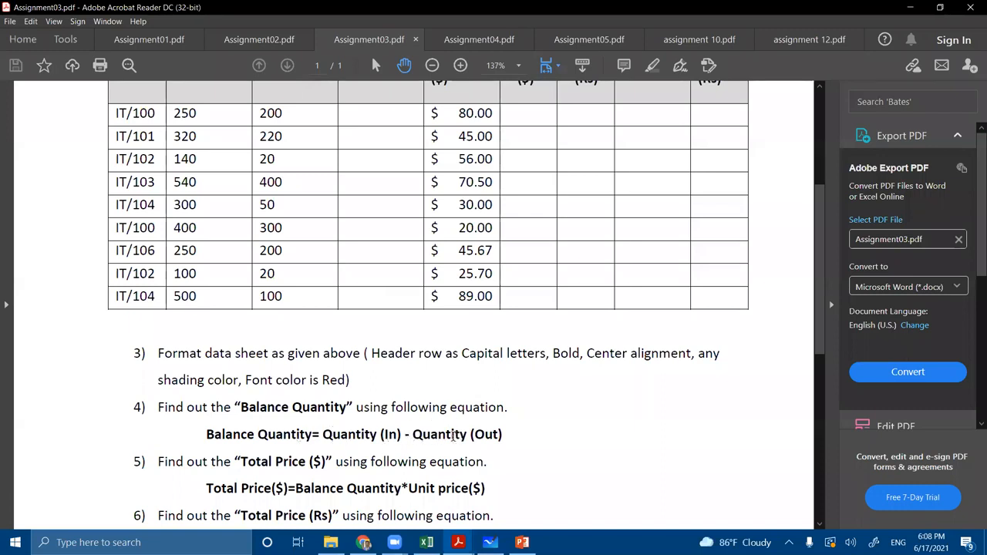
scroll(454, 436, up, 5)
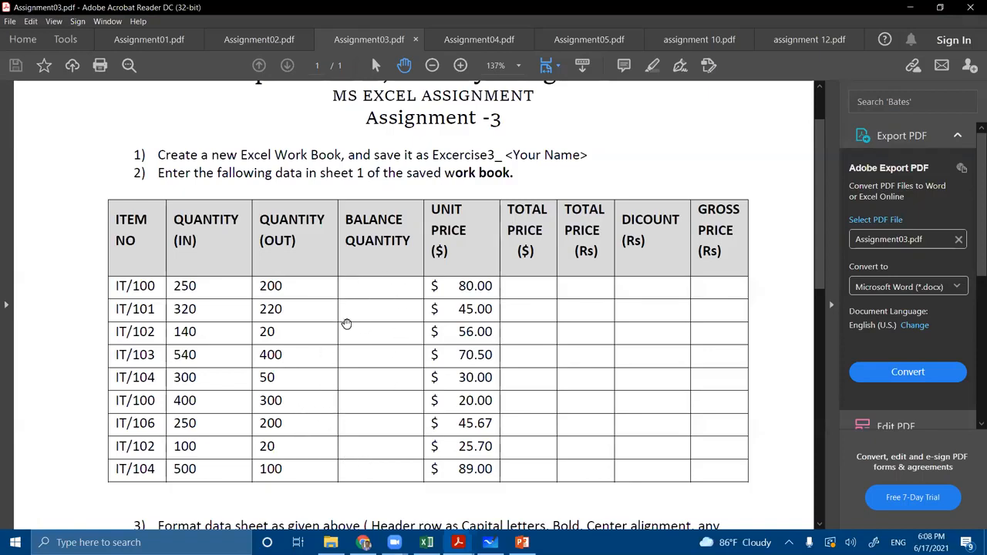
scroll(348, 339, down, 4)
scroll(373, 453, down, 1)
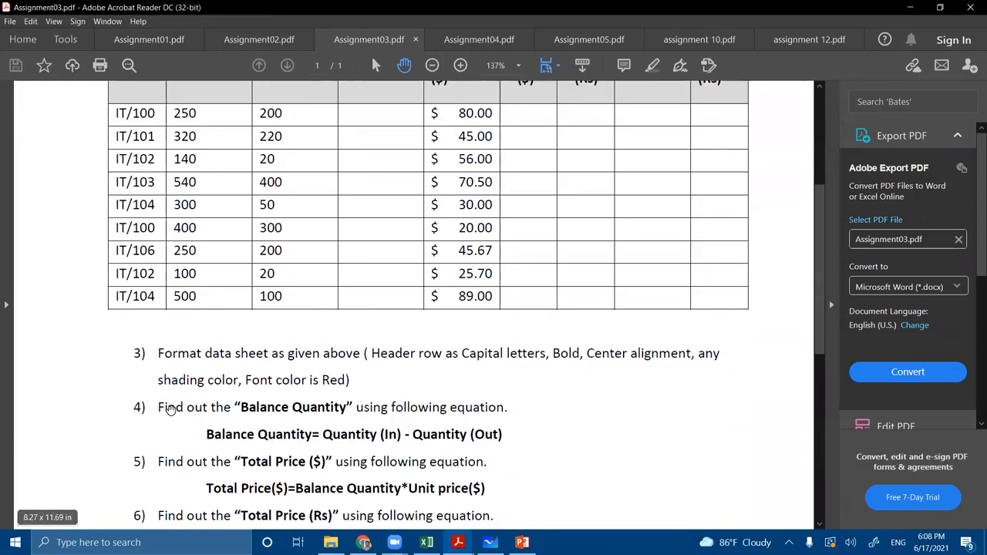
Examine the Total Price, Discount and Gross Price equations in Assignment 3 against the matching table columns.
scroll(370, 431, down, 5)
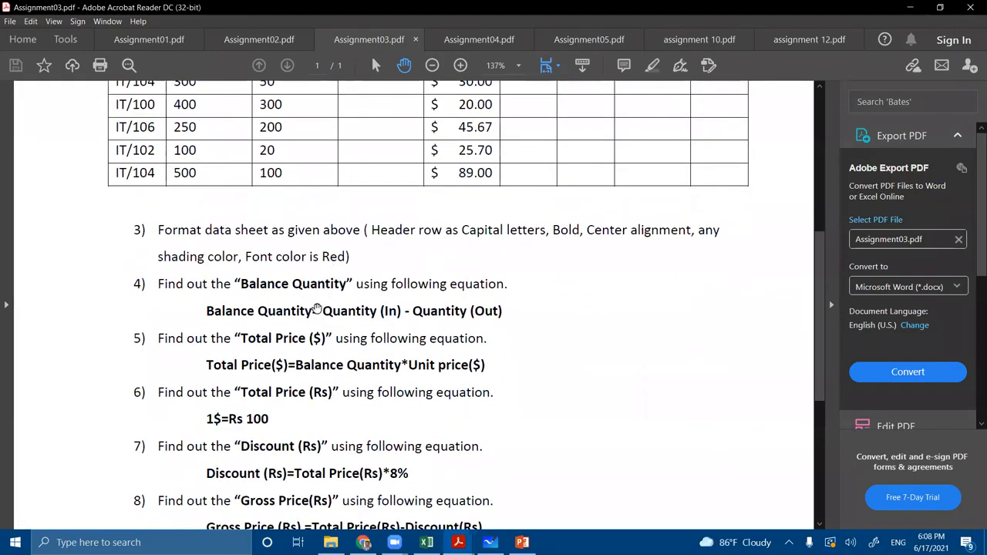
scroll(293, 402, down, 5)
scroll(293, 404, down, 3)
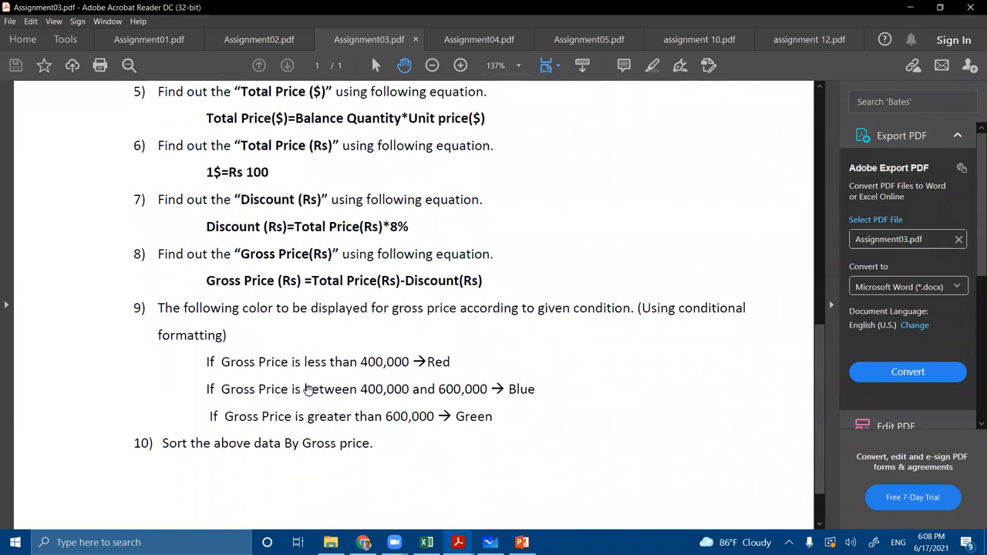
scroll(385, 341, up, 7)
scroll(385, 342, up, 5)
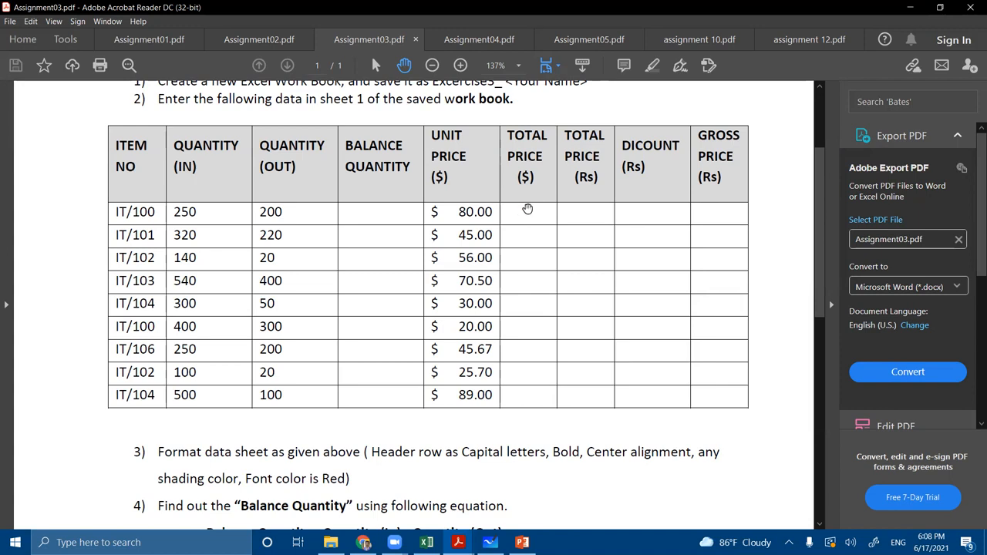
scroll(567, 230, down, 5)
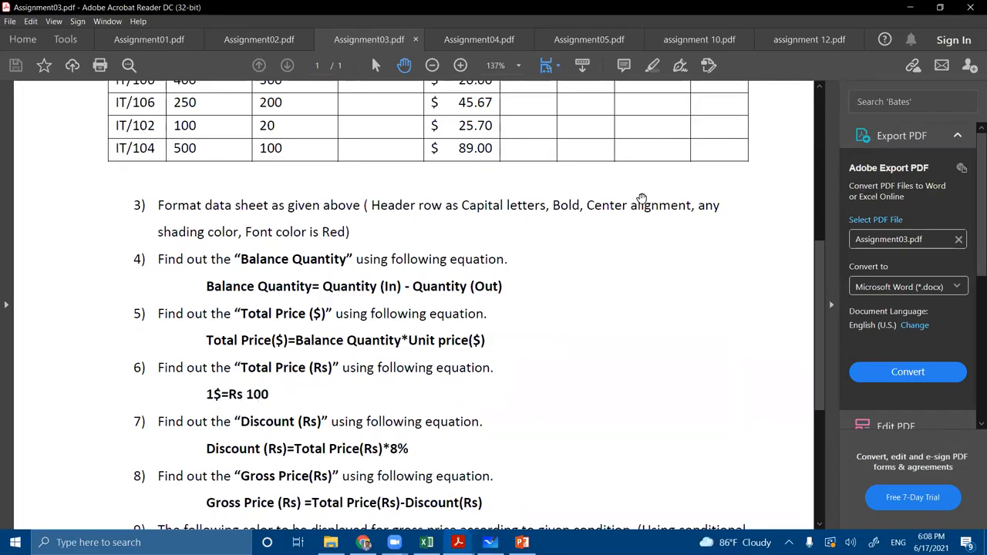
scroll(641, 198, up, 5)
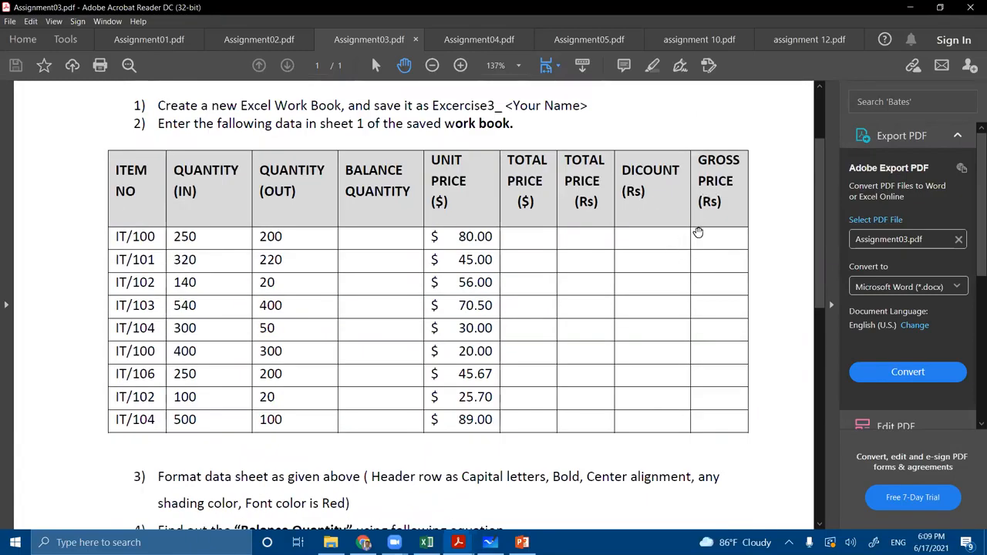
scroll(714, 287, down, 3)
scroll(714, 287, down, 6)
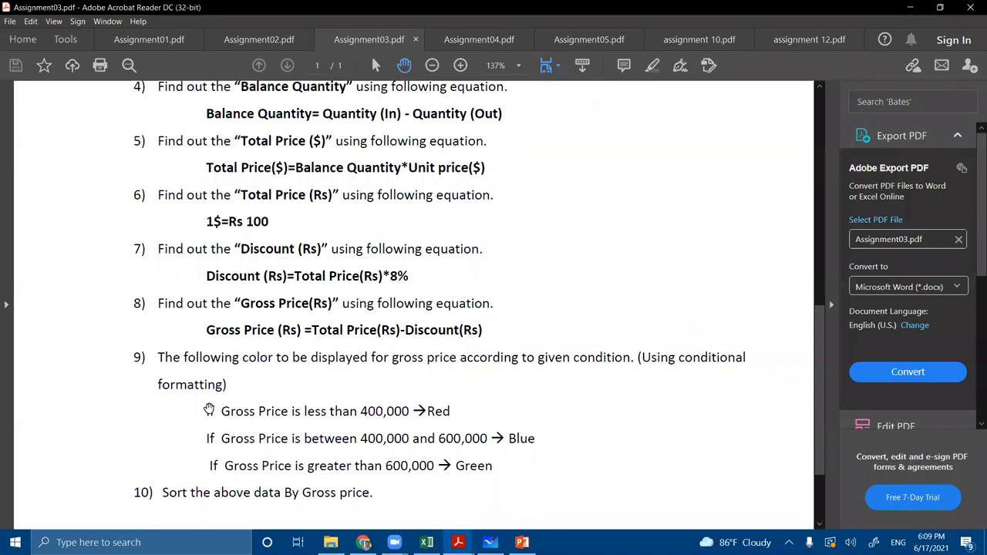
Select the three Gross Price conditional formatting rules, and after them the task to sort by Gross Price, to review them.
drag(208, 411, 476, 472)
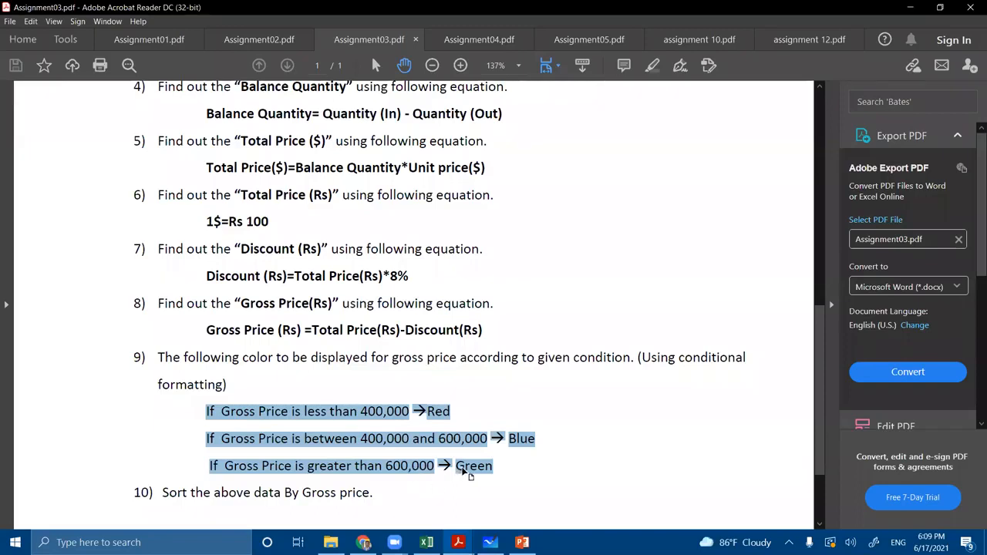
drag(497, 467, 206, 411)
scroll(371, 392, down, 1)
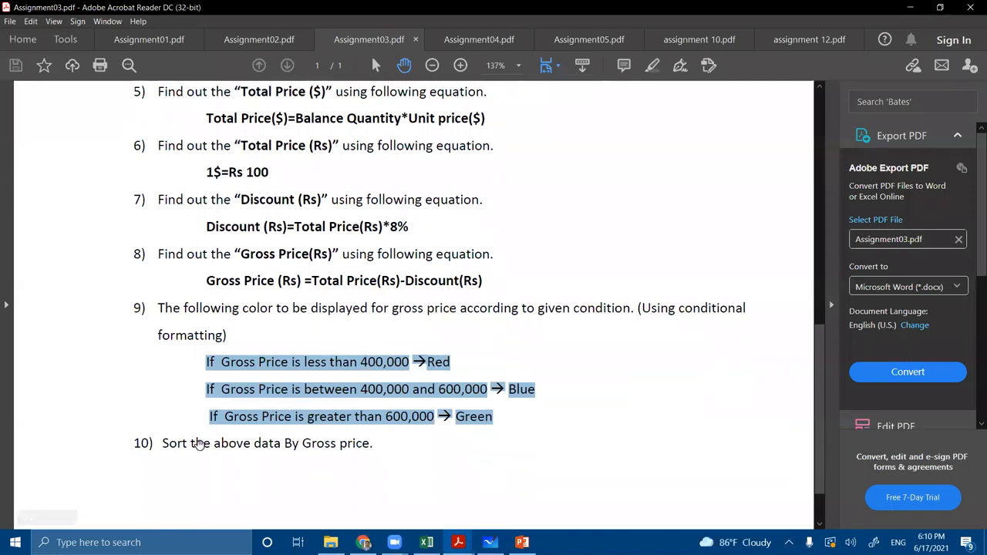
click(170, 443)
drag(170, 443, 356, 442)
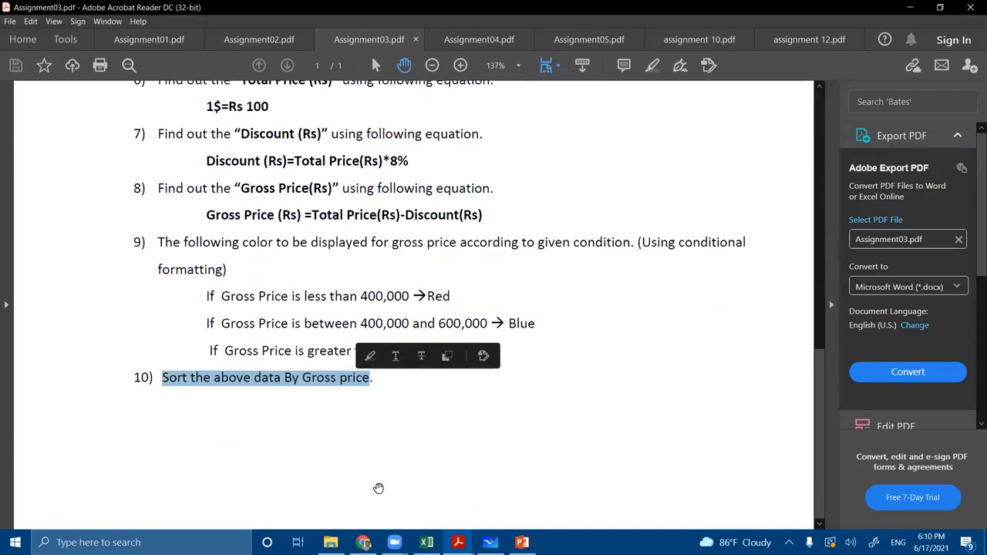
Switch to the Practical Example workbook in Excel and sort the table in ascending order by the Average column (H1:H12), expanding the selection.
click(426, 542)
click(485, 427)
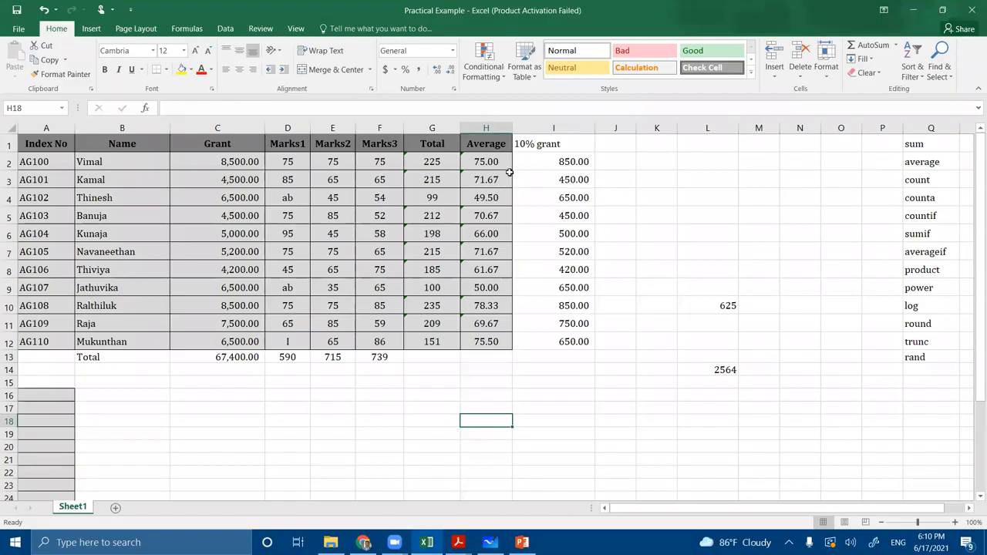
drag(478, 144, 481, 342)
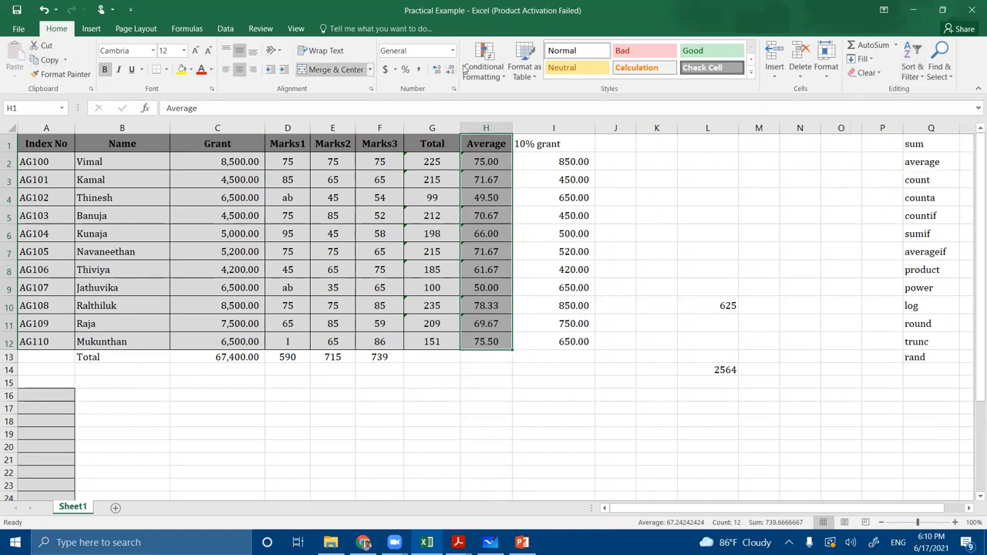
click(925, 78)
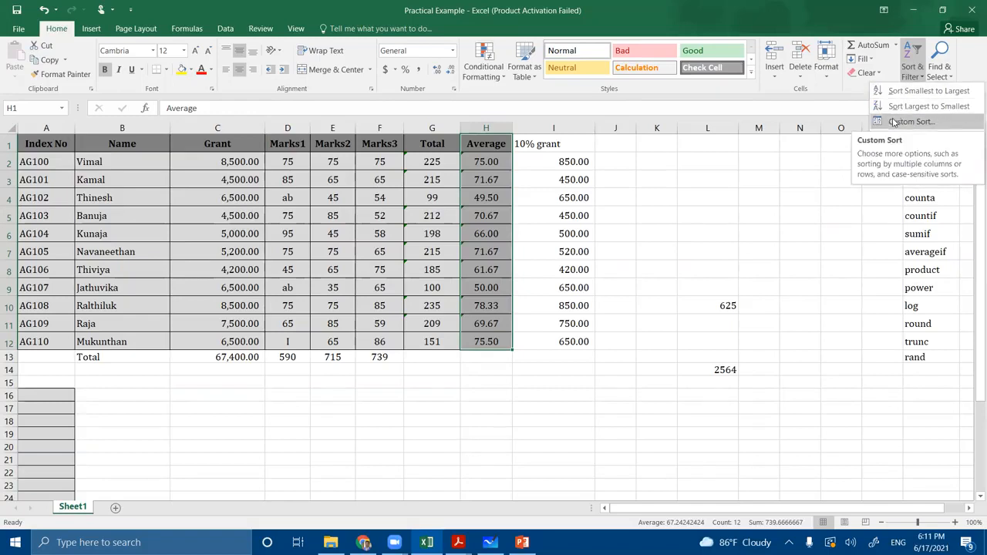
click(737, 28)
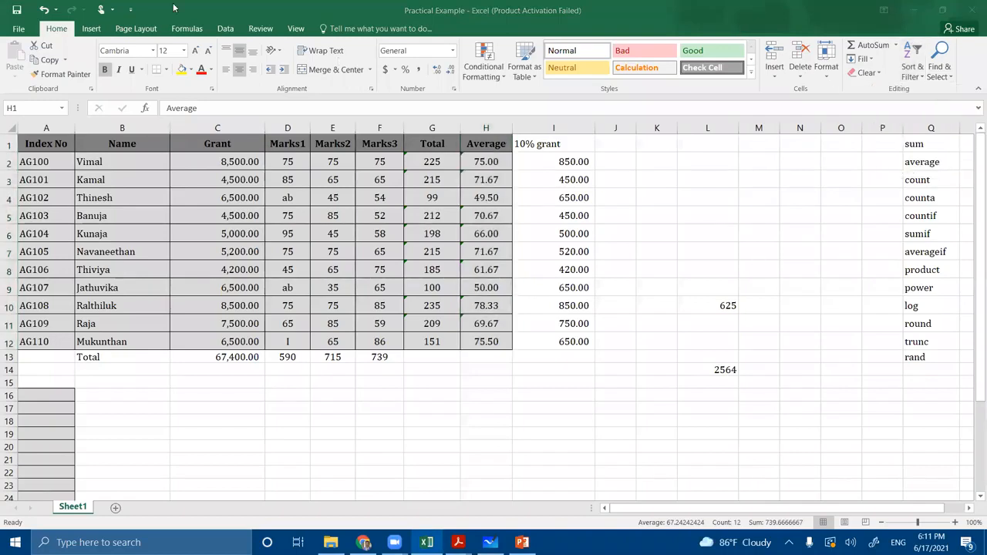
click(224, 29)
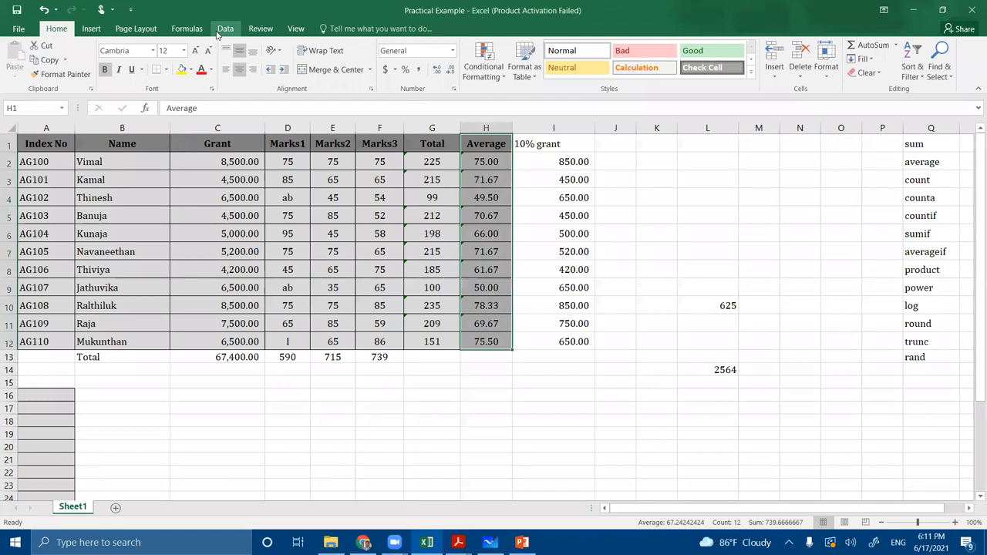
click(226, 29)
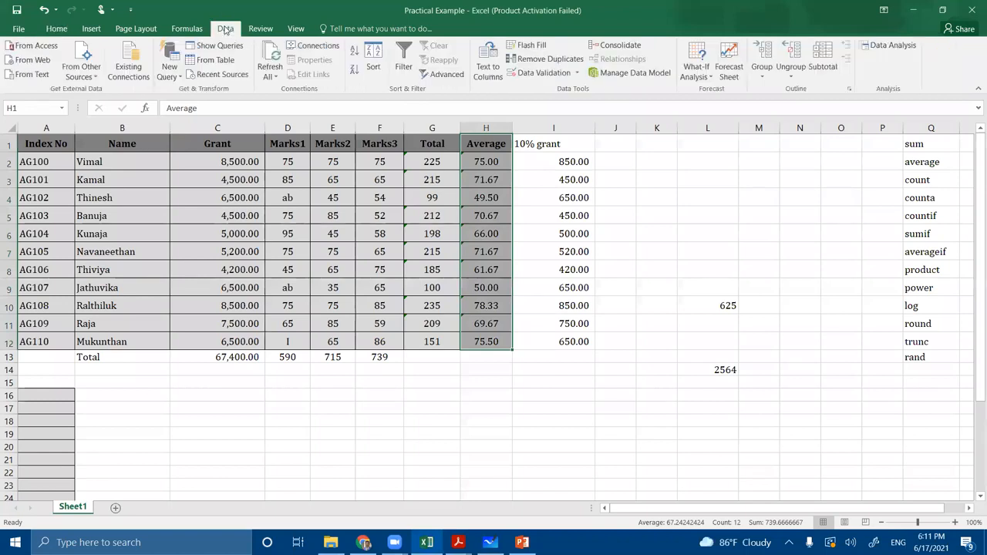
click(353, 54)
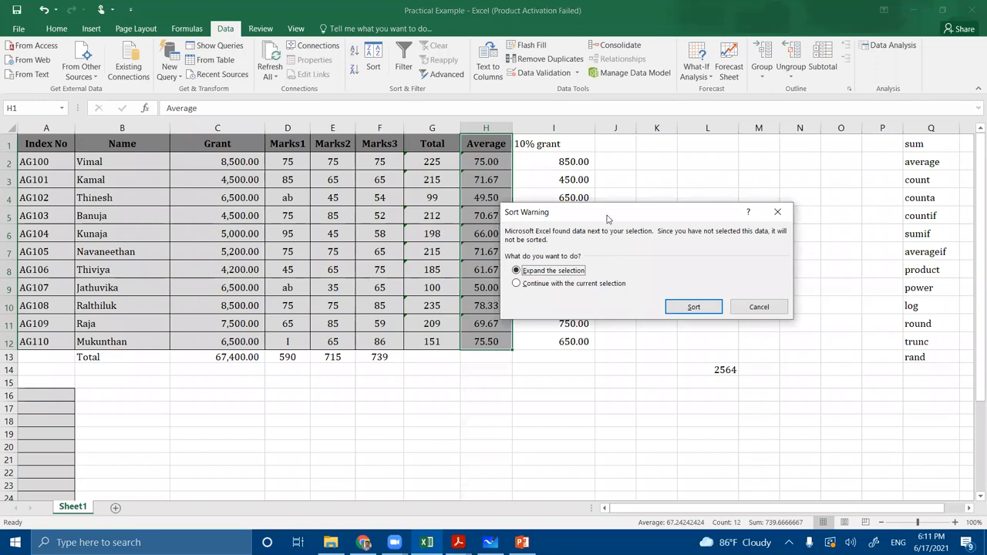
drag(621, 213, 692, 210)
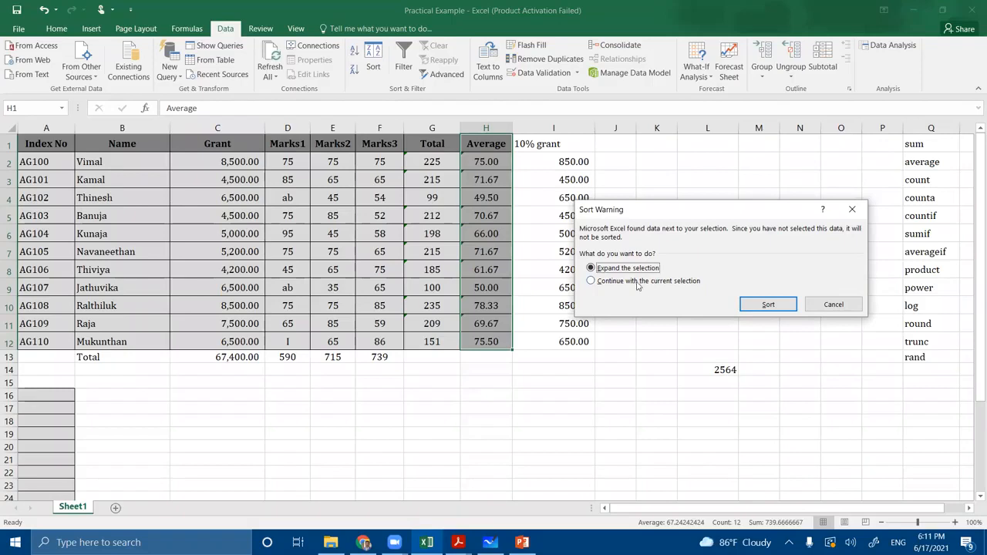
click(591, 282)
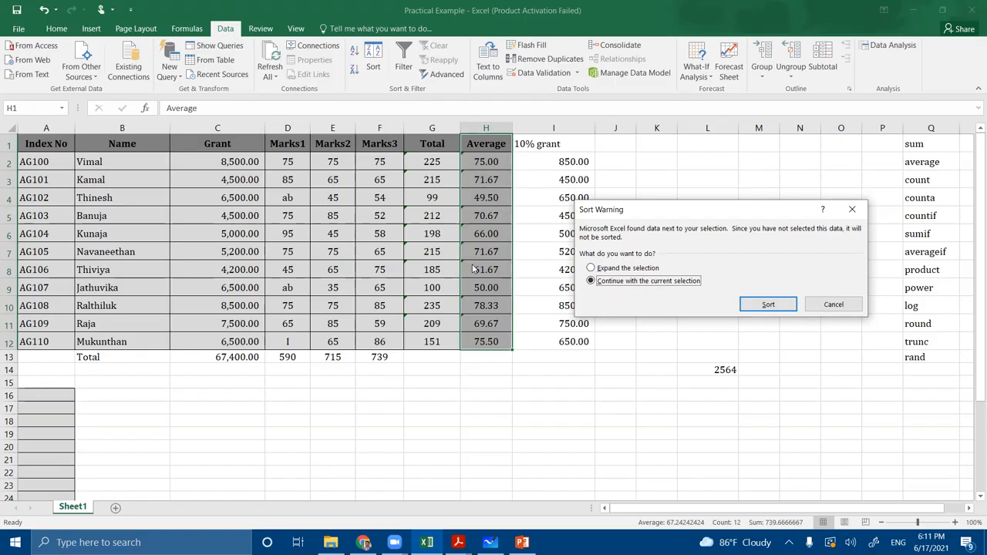
click(591, 268)
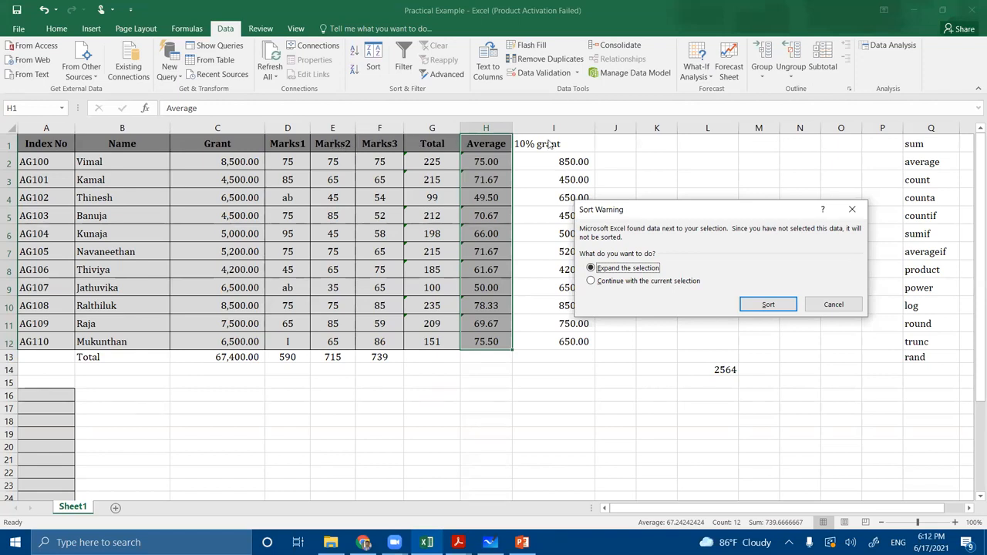
click(606, 282)
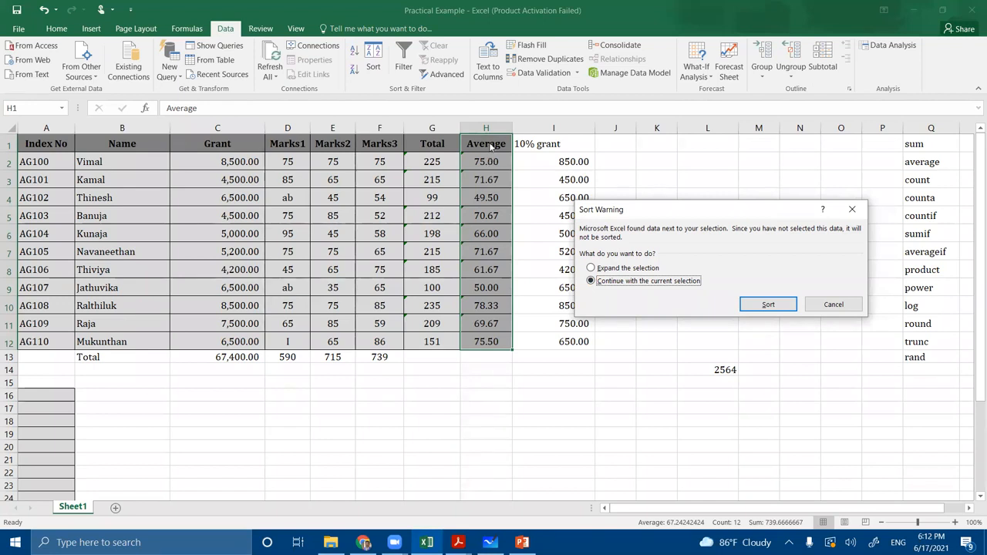
click(592, 269)
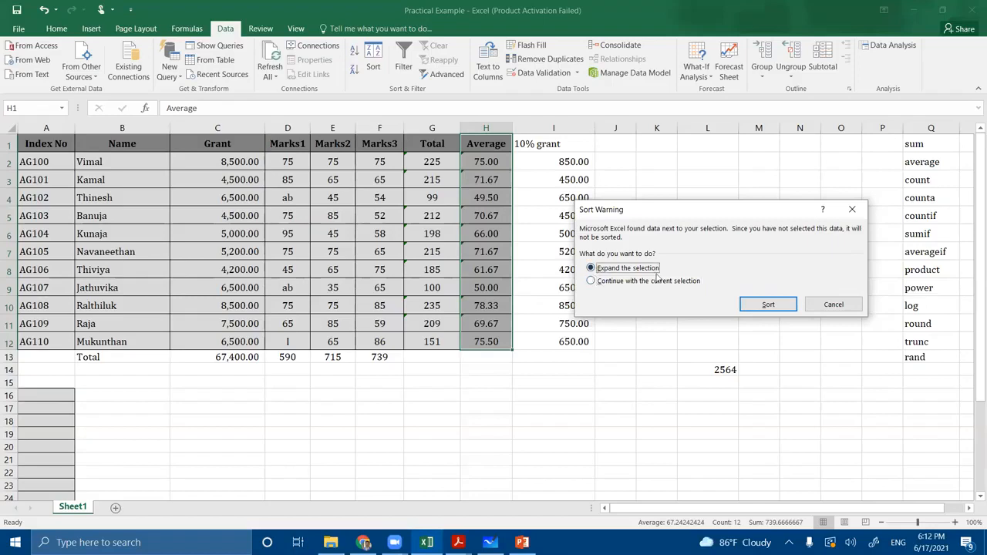
click(745, 303)
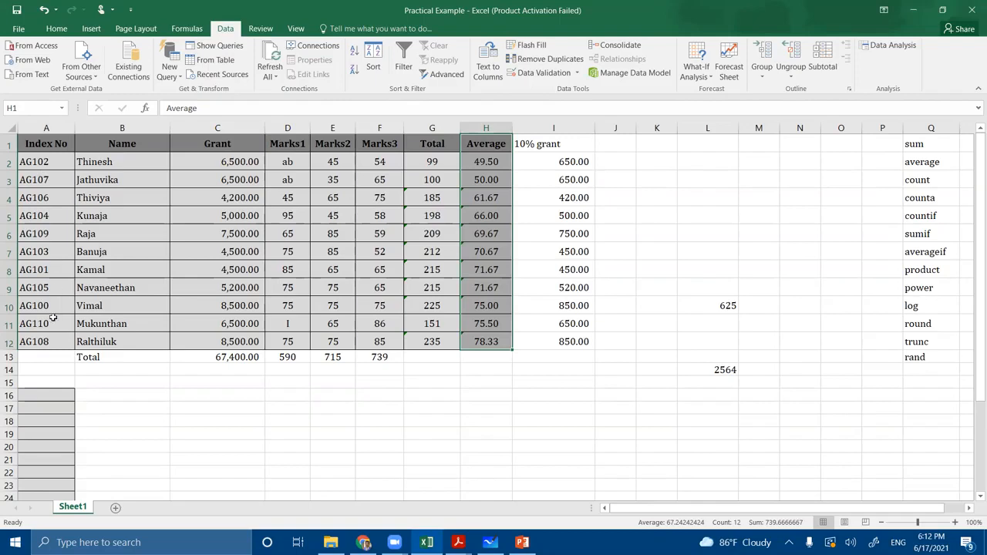
Check the index numbers in column A of the sorted table against their rows.
click(34, 179)
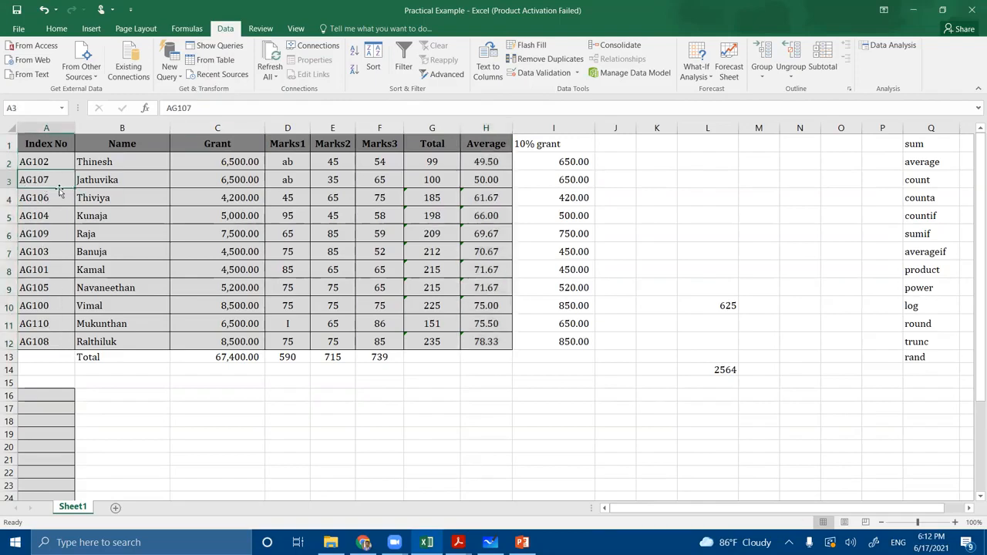
click(44, 200)
click(48, 269)
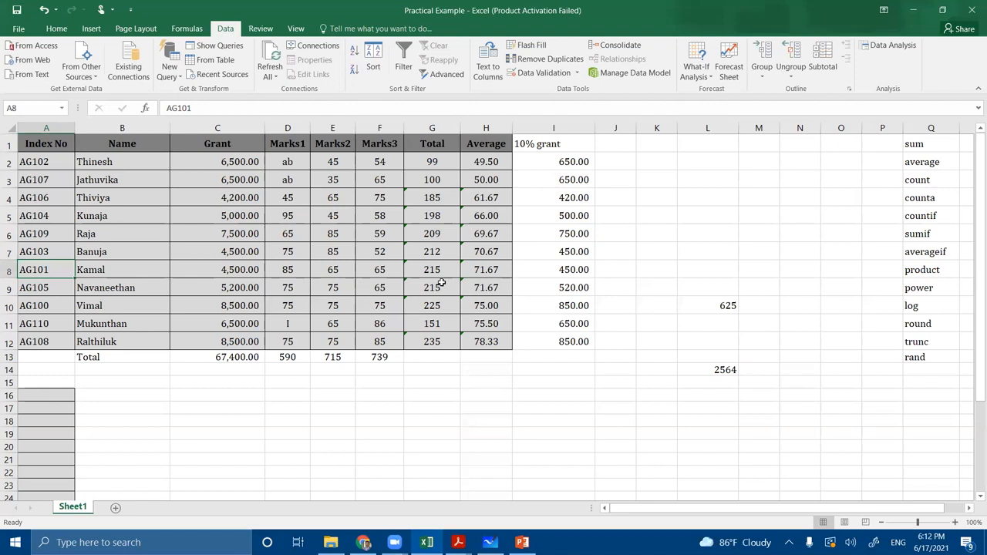
Undo the last sort and select the whole table with its headers (A1:I12), leaving out the Total row.
key(ctrl+z)
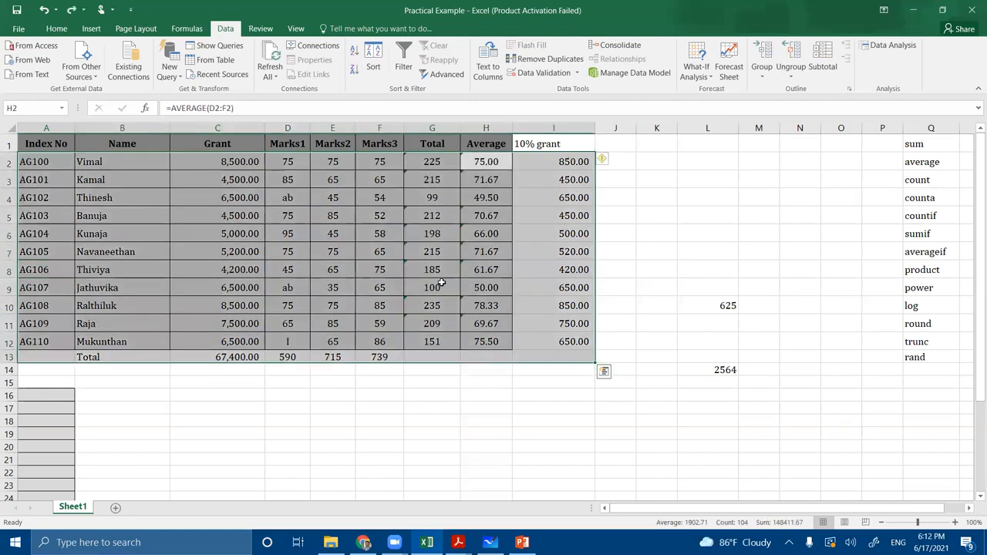
click(652, 258)
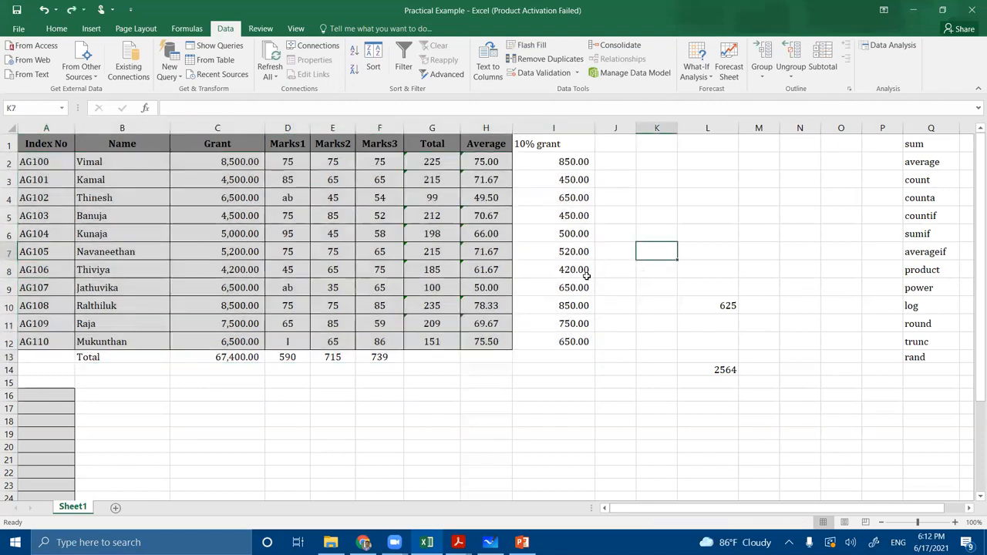
drag(45, 143, 560, 345)
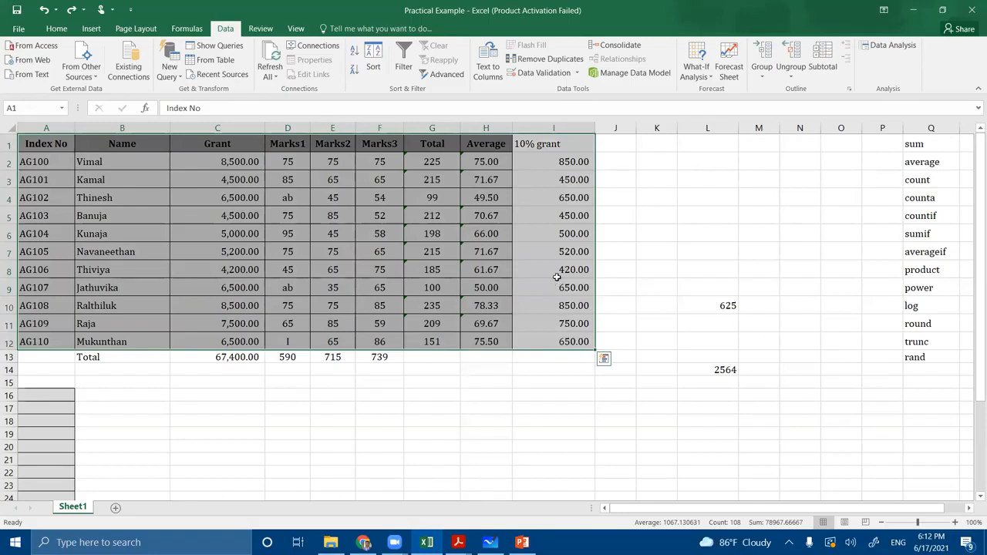
Open the custom Sort settings for the selection, check the columns offered, and switch the header-row option off and back on.
click(373, 65)
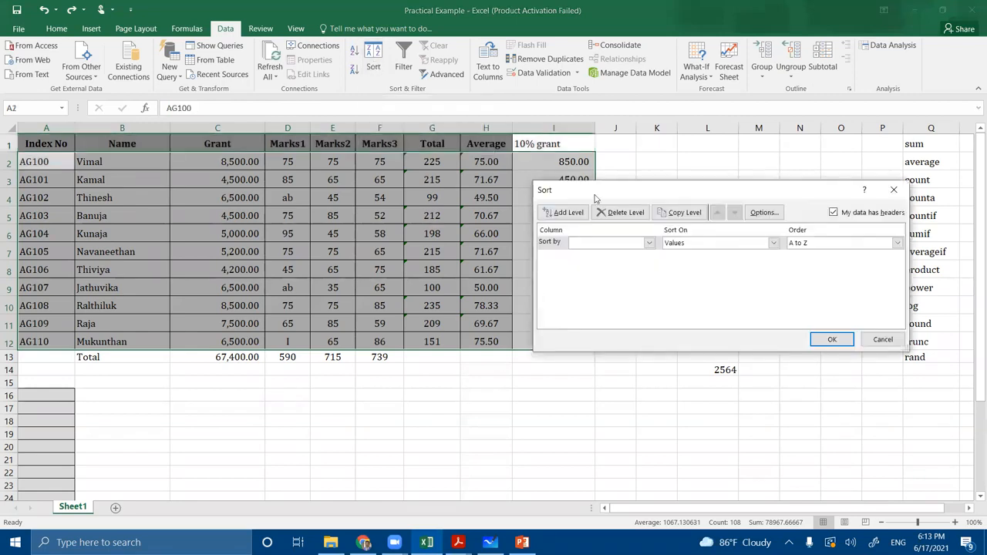
drag(612, 197, 424, 245)
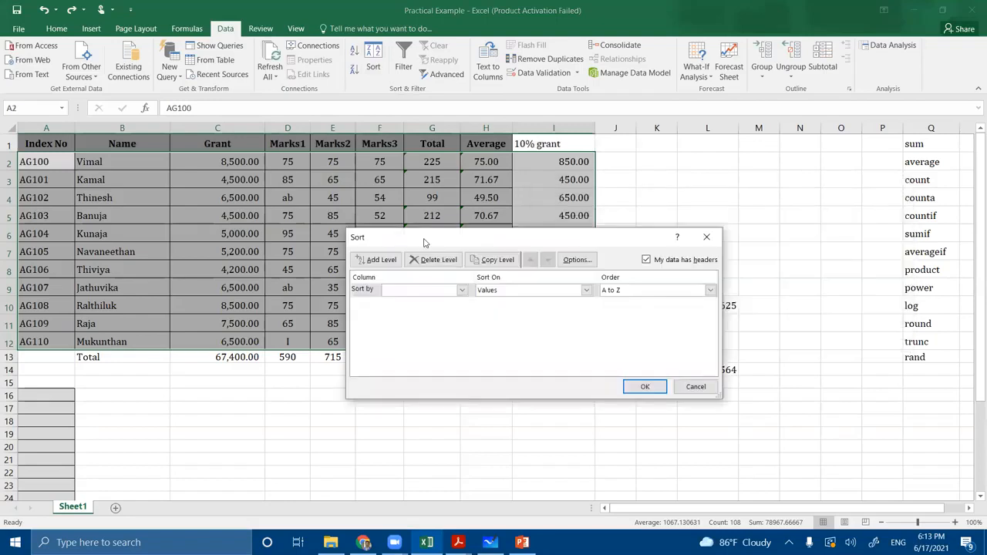
click(462, 290)
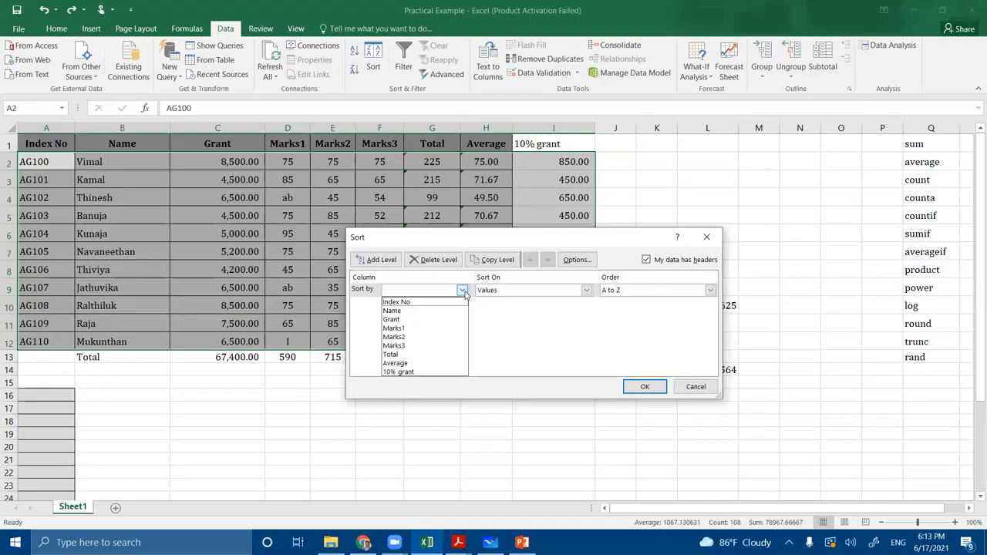
click(524, 338)
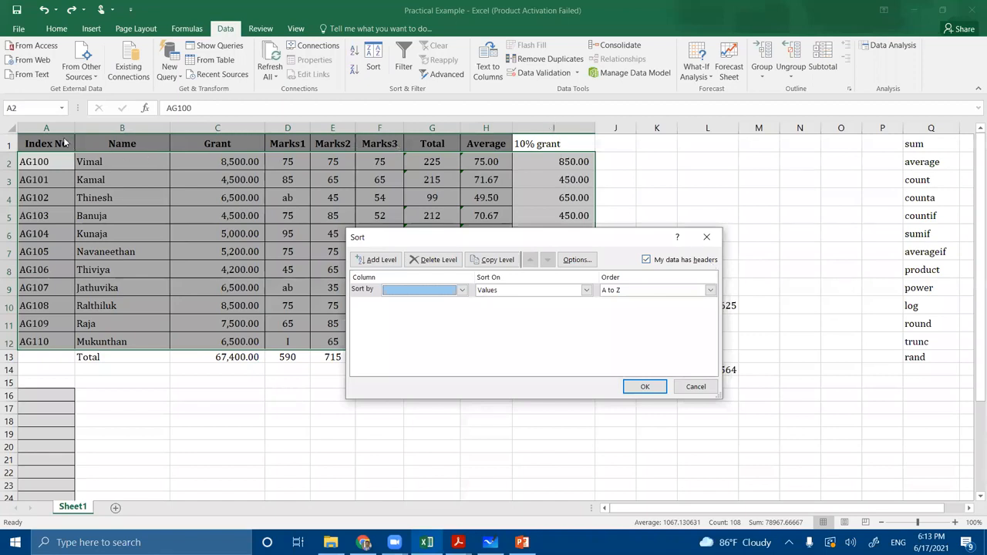
click(647, 260)
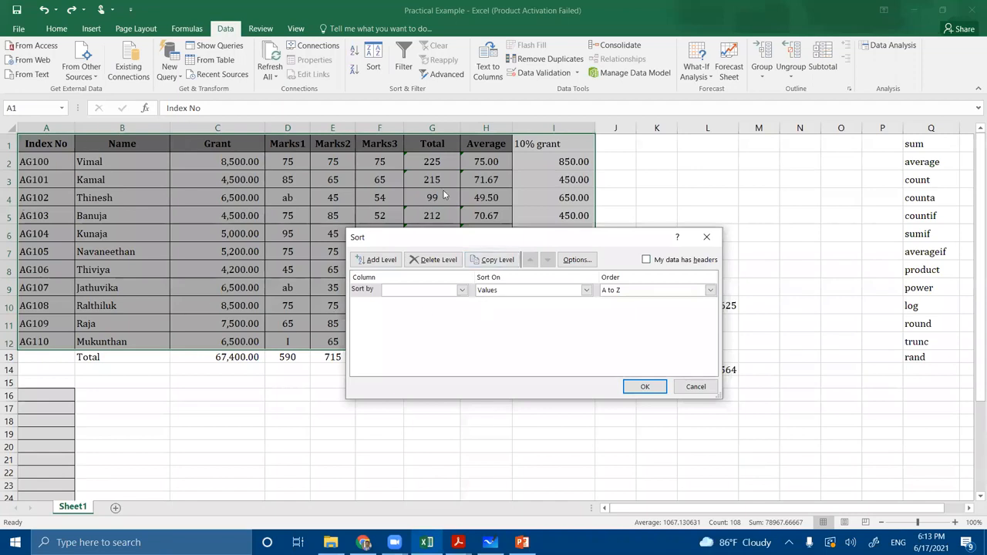
click(647, 260)
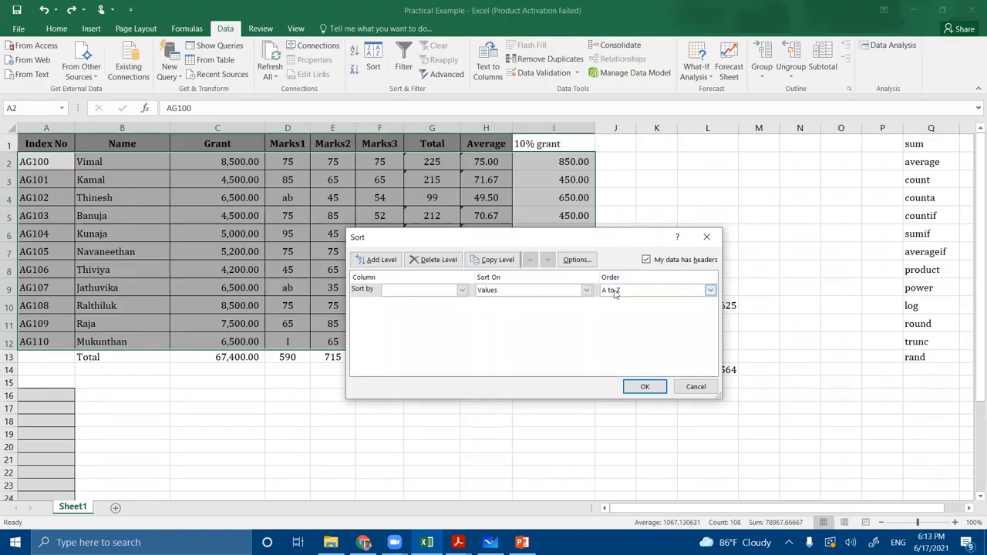
Sort the selected table by the Average column's values from smallest to largest.
click(462, 290)
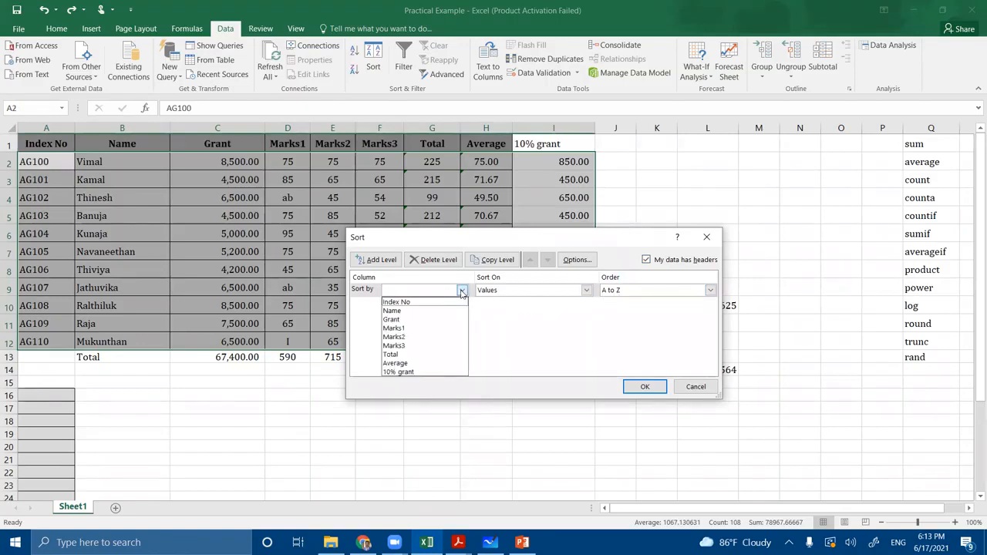
click(408, 363)
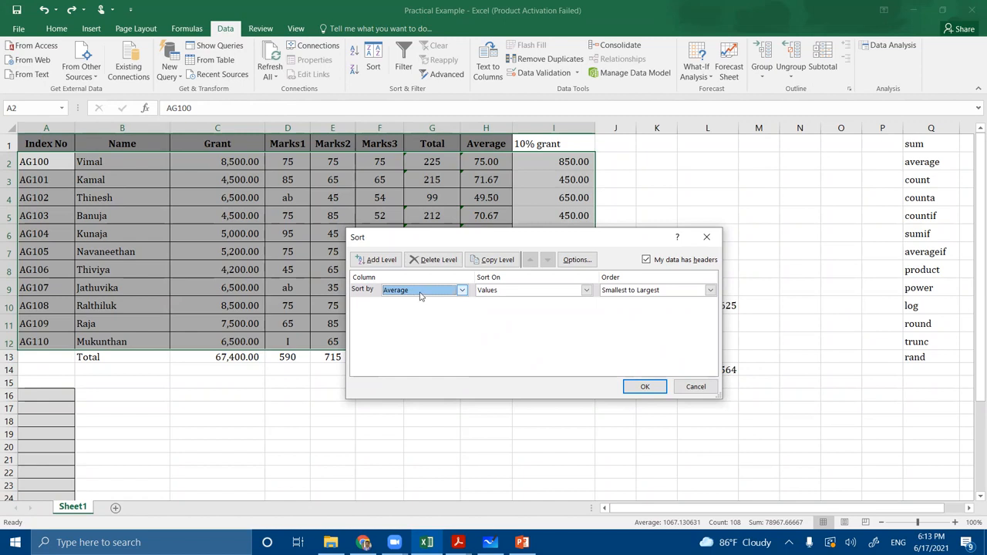
click(616, 291)
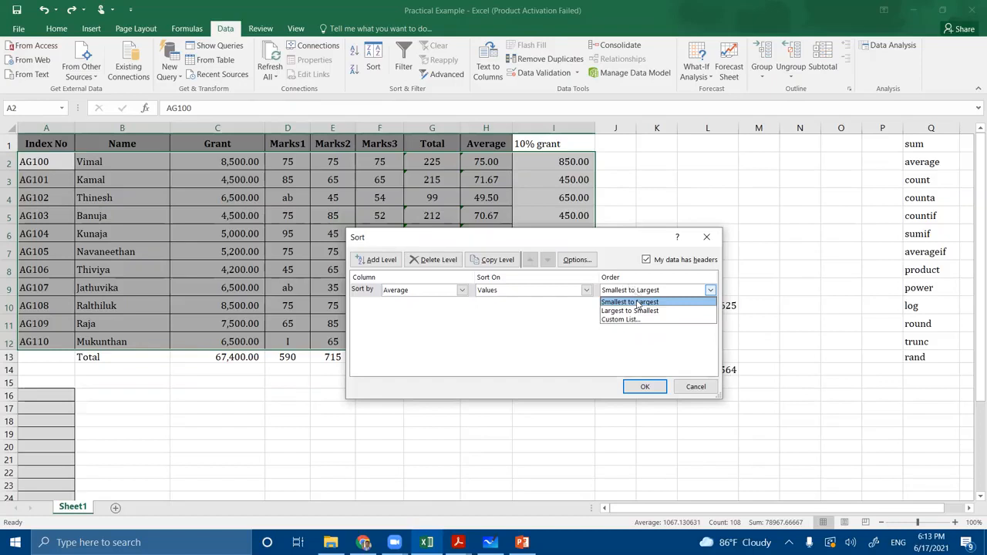
click(637, 303)
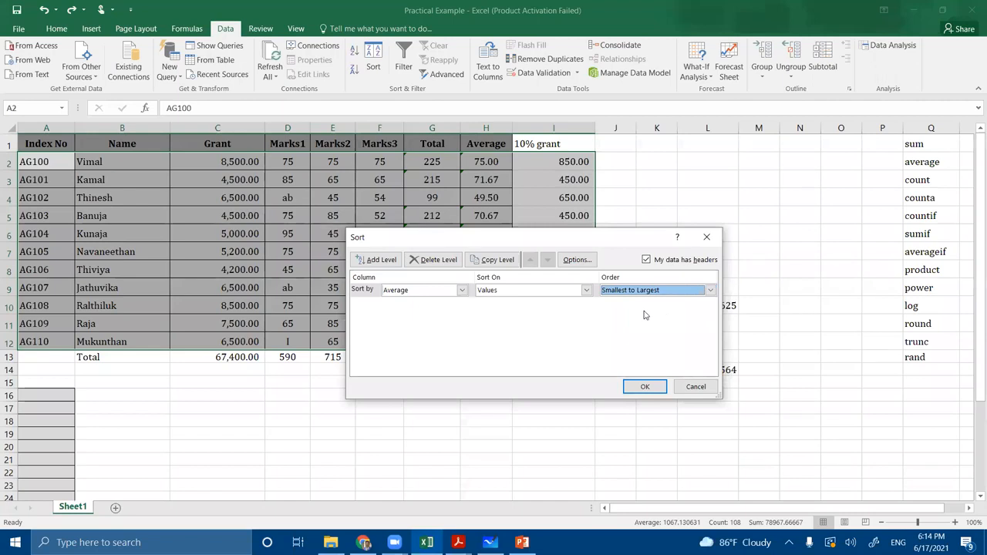
click(645, 390)
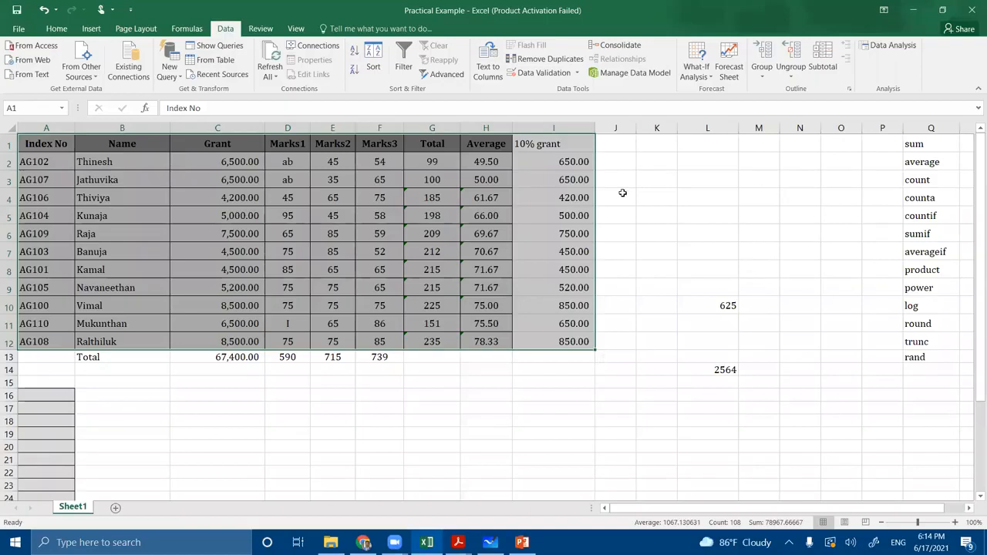
Select the Average values in H2:H12 to check their order after sorting.
click(493, 161)
drag(493, 161, 486, 344)
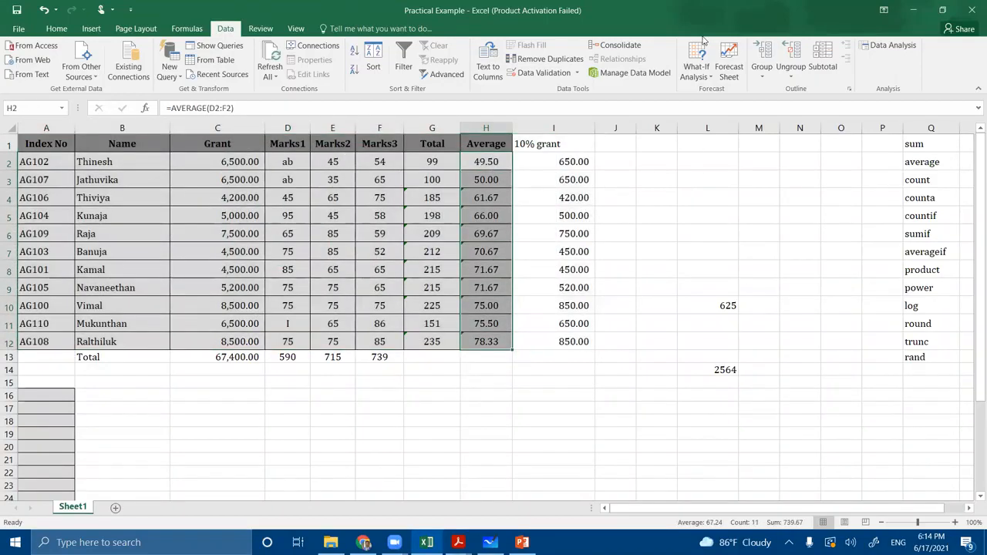
click(629, 231)
Switch to Assignment03.pdf in Acrobat Reader, and from there go to Assignment04.pdf to review its salary table and opening tasks.
click(454, 538)
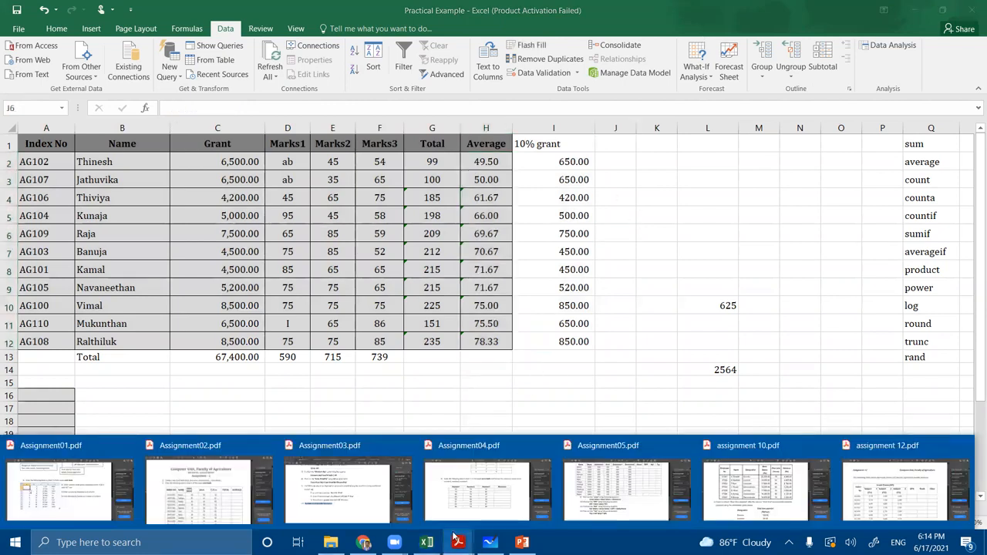
click(354, 501)
click(335, 363)
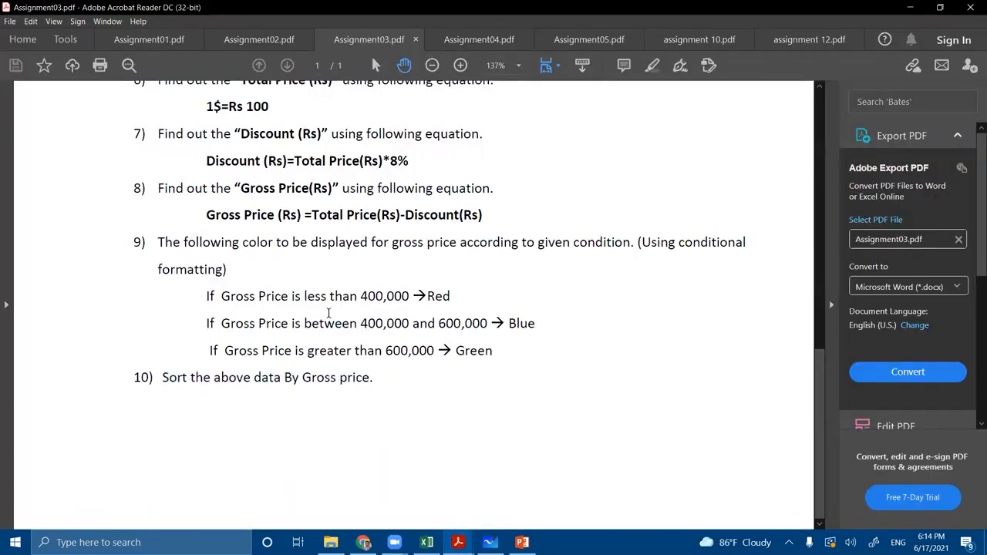
click(473, 45)
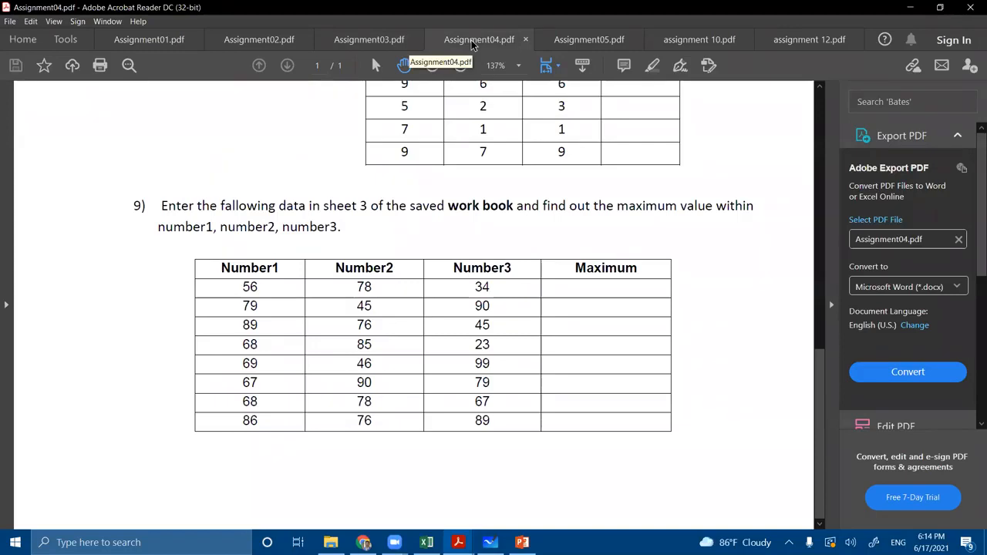
scroll(505, 213, up, 8)
scroll(505, 212, up, 5)
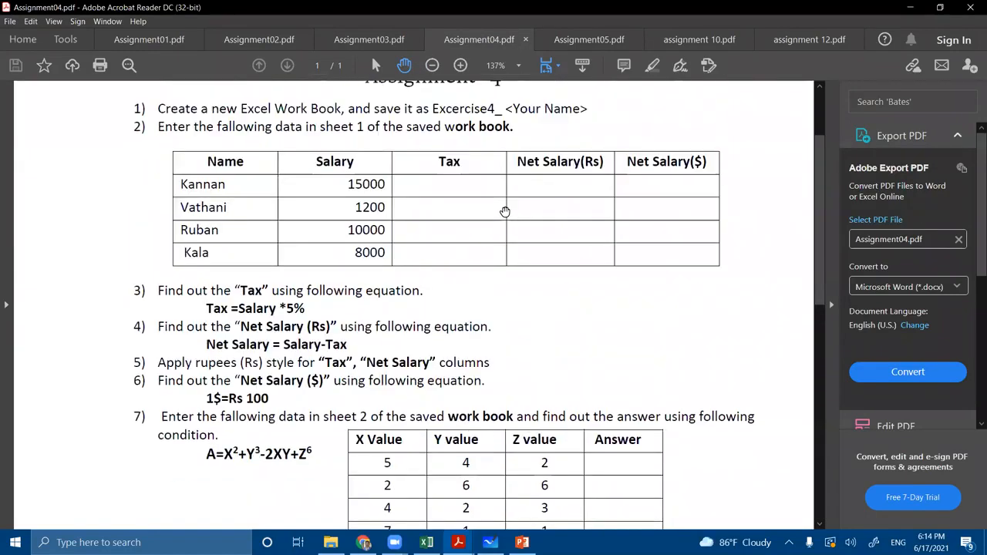
scroll(505, 212, down, 1)
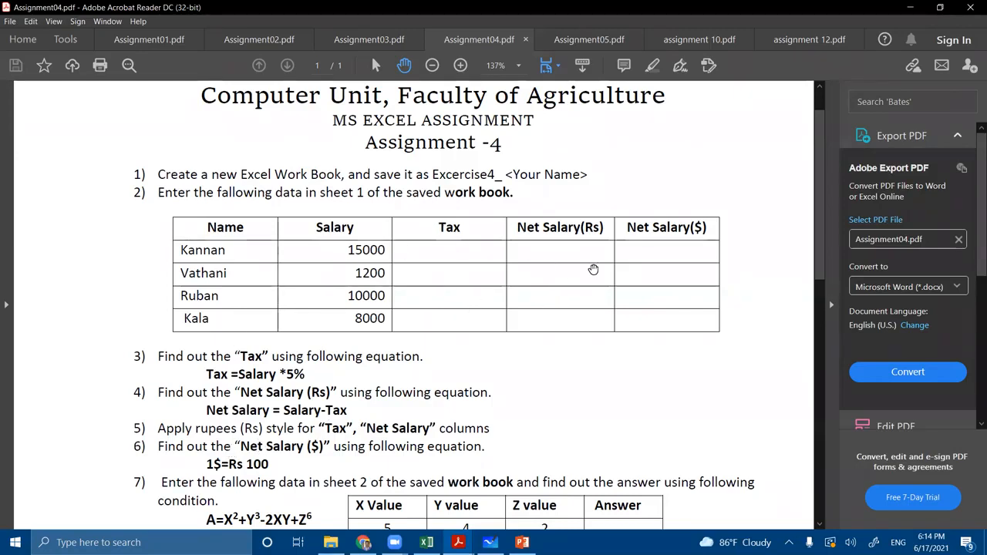
Annotate question 7: circle A, underline its expression, point to Answer, tick the three value headers, and put an equals sign in the first Answer cell.
scroll(665, 278, down, 4)
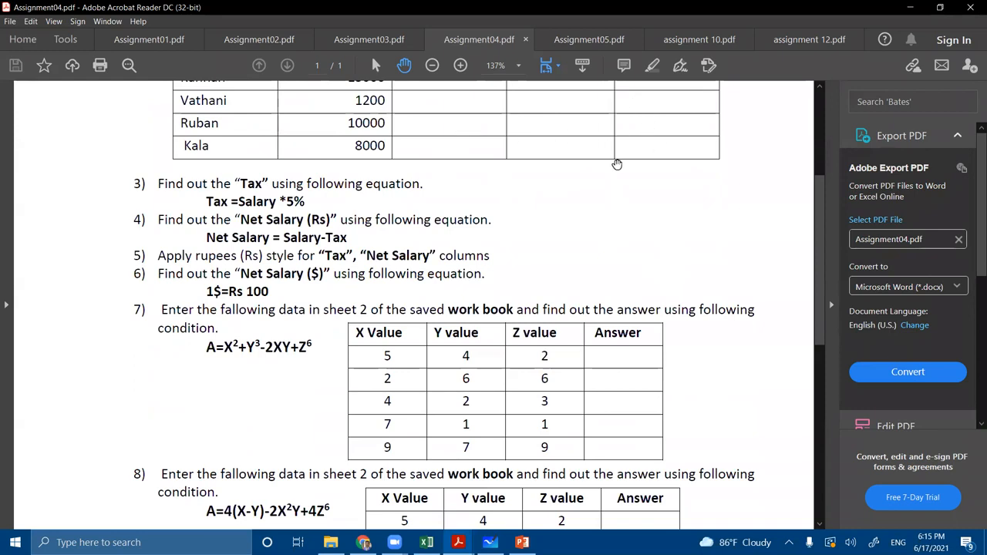
scroll(612, 166, down, 3)
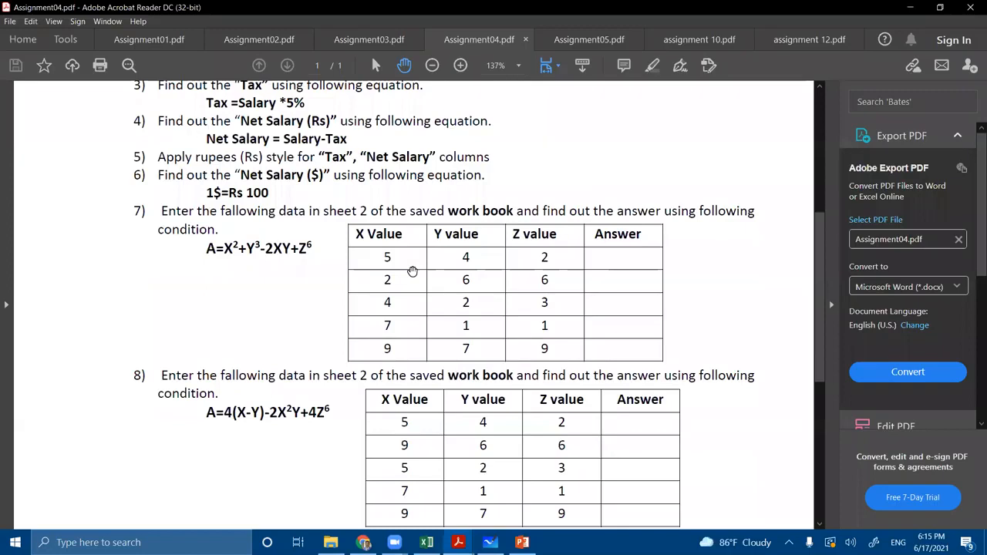
scroll(413, 270, down, 1)
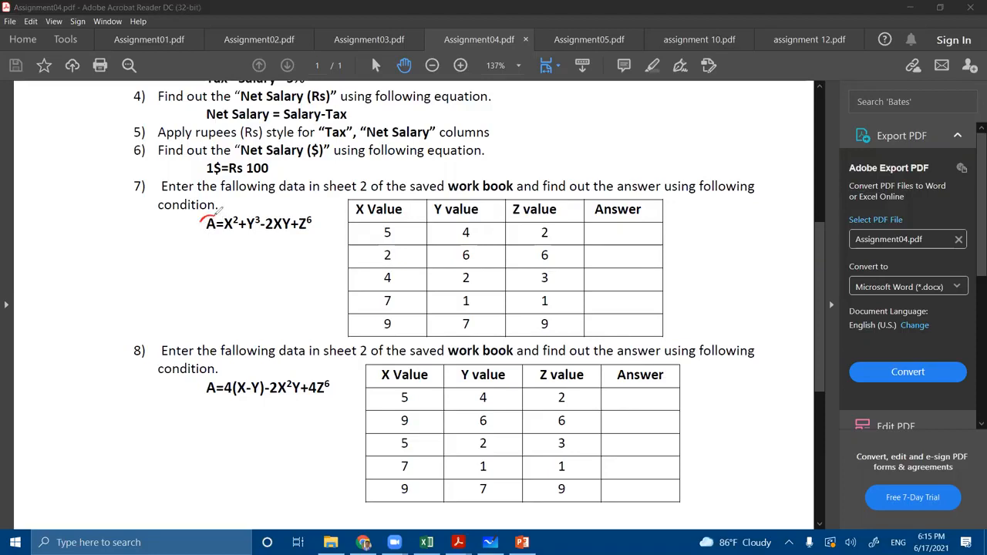
mouse_move(621, 177)
mouse_down()
mouse_move(622, 203)
mouse_move(628, 196)
mouse_up()
drag(231, 238, 306, 239)
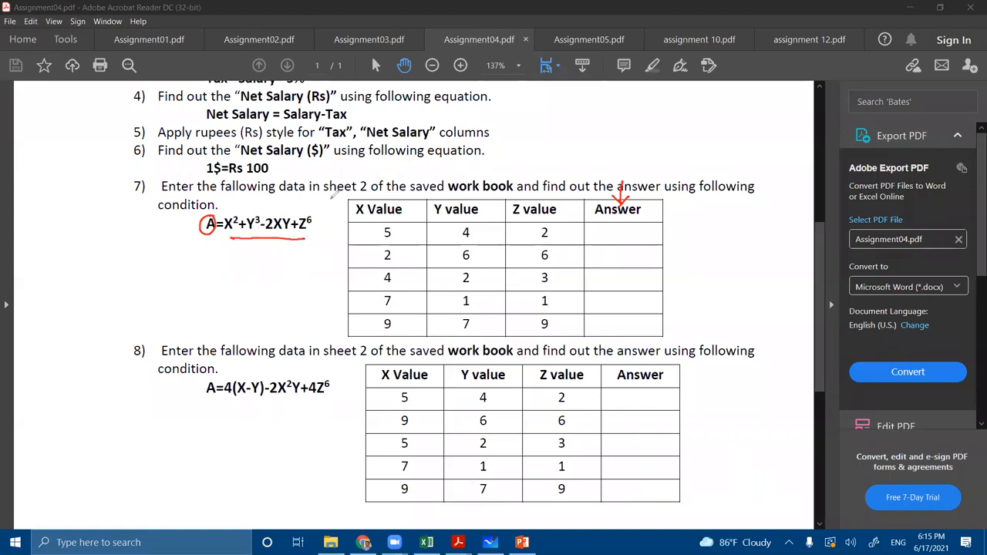
mouse_move(377, 204)
mouse_down()
mouse_move(413, 191)
mouse_move(538, 202)
mouse_up()
drag(589, 231, 600, 237)
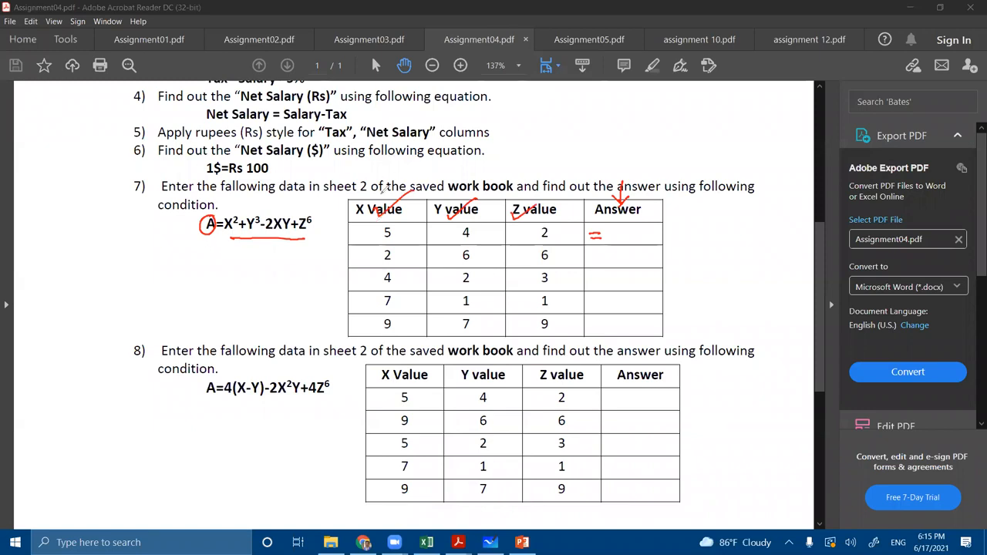
Label the columns of question 7's table A to D and number its rows 1 to 6.
mouse_move(389, 174)
mouse_down()
mouse_move(395, 192)
mouse_move(396, 181)
mouse_move(454, 190)
mouse_up()
drag(551, 182, 547, 189)
drag(619, 174, 621, 190)
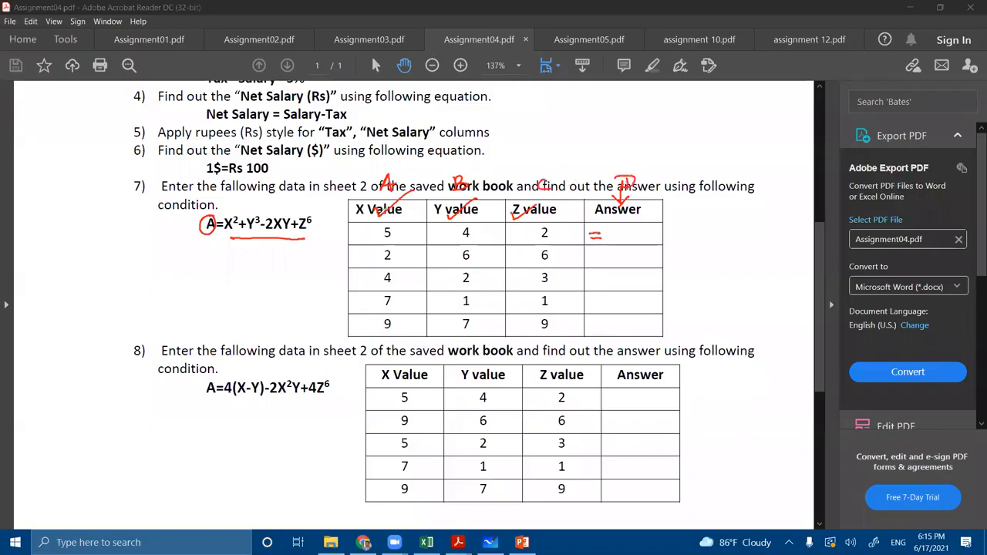
mouse_move(336, 205)
mouse_down()
mouse_move(341, 238)
mouse_move(330, 270)
mouse_up()
drag(333, 274, 336, 293)
drag(339, 296, 332, 333)
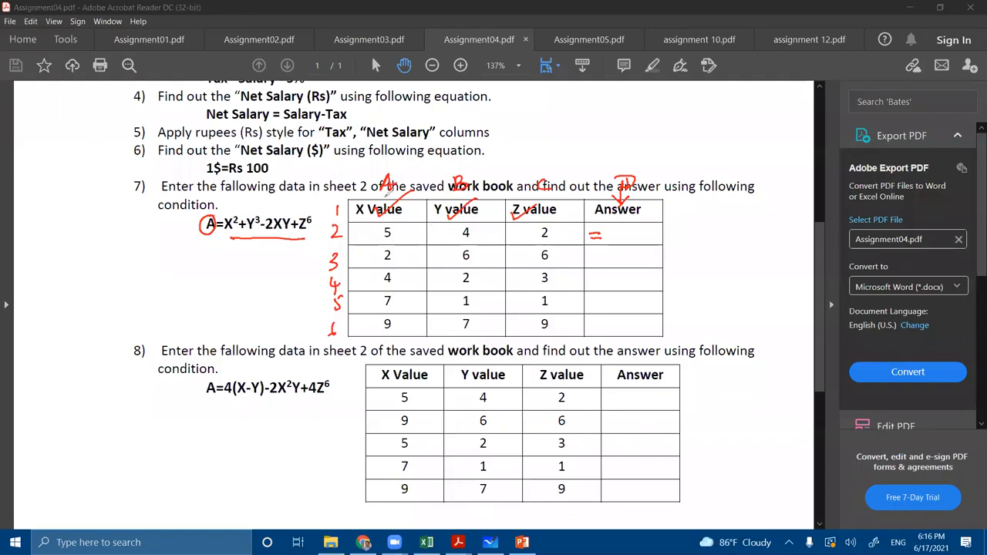
Handwrite A2^2 + B2^3 + after the equals sign in question 7's first Answer cell.
mouse_move(608, 242)
mouse_down()
mouse_move(617, 228)
mouse_move(634, 241)
mouse_up()
drag(631, 233, 652, 233)
drag(649, 229, 637, 235)
drag(637, 236, 661, 240)
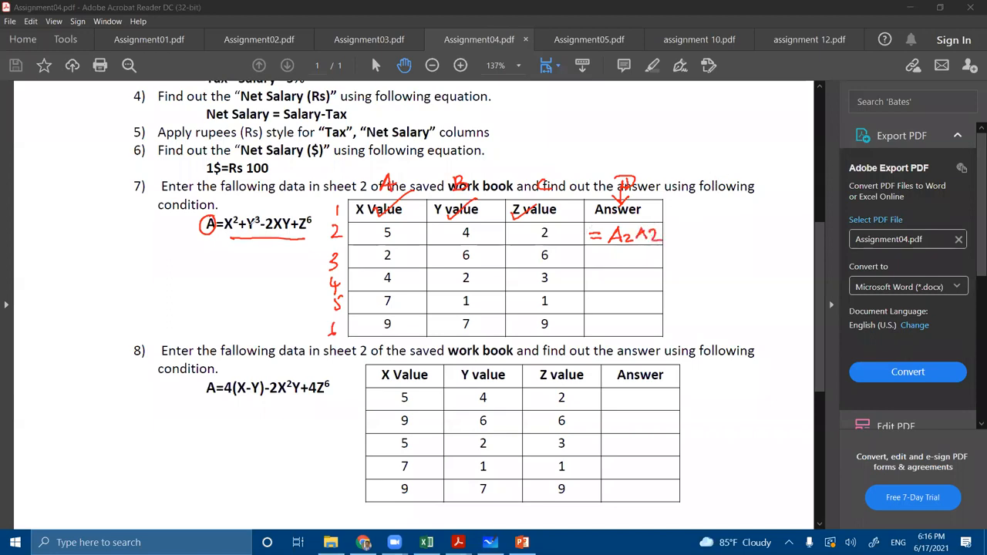
mouse_move(672, 225)
mouse_down()
mouse_move(673, 240)
mouse_move(679, 232)
mouse_up()
mouse_move(690, 227)
mouse_down()
mouse_move(709, 236)
mouse_move(765, 228)
mouse_up()
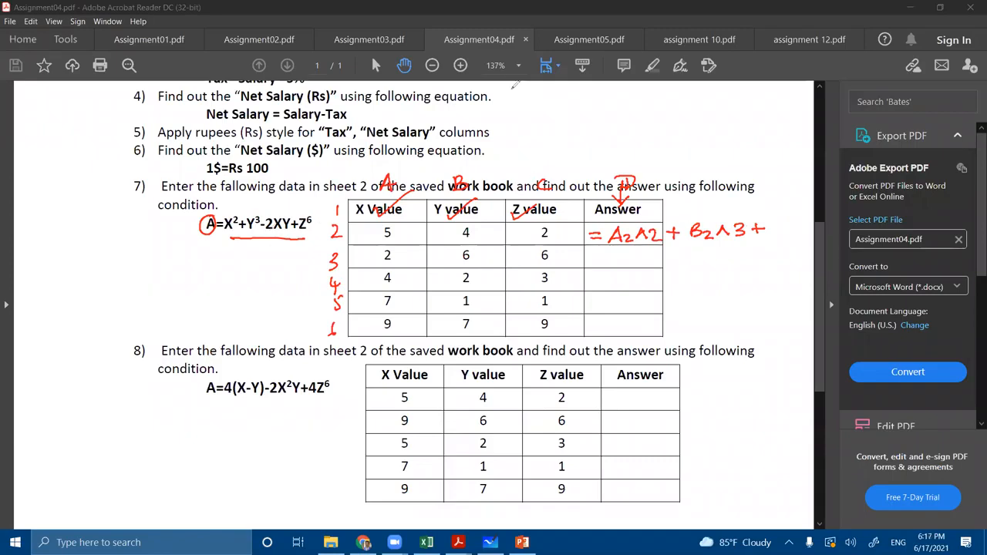
Change the handwritten formula's trailing plus to a minus and complete it with 2*A2*B2 + C2^6.
click(755, 227)
drag(766, 221, 795, 233)
drag(787, 227, 802, 227)
mouse_move(822, 220)
mouse_down()
mouse_move(813, 230)
mouse_move(849, 225)
mouse_up()
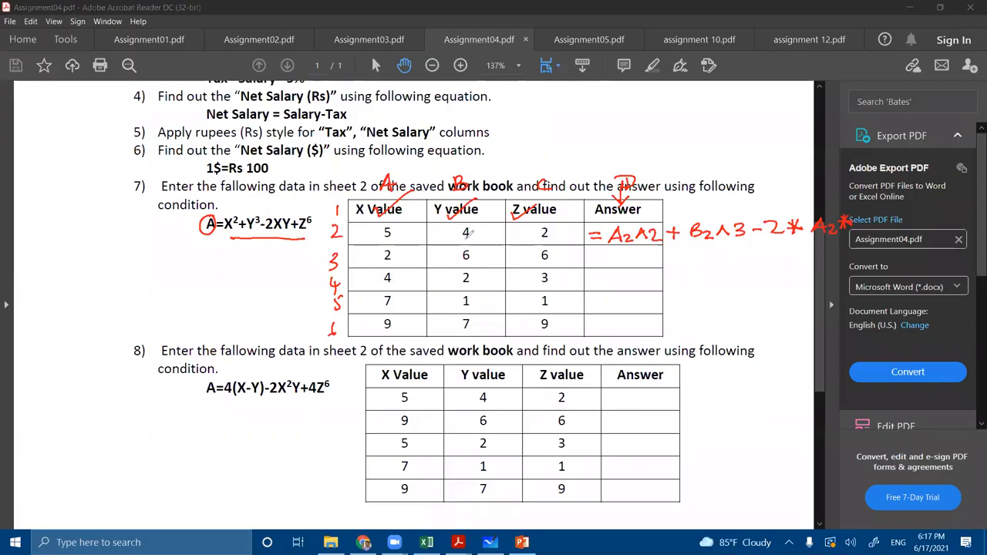
drag(862, 215, 877, 225)
drag(888, 222, 908, 222)
drag(921, 213, 922, 225)
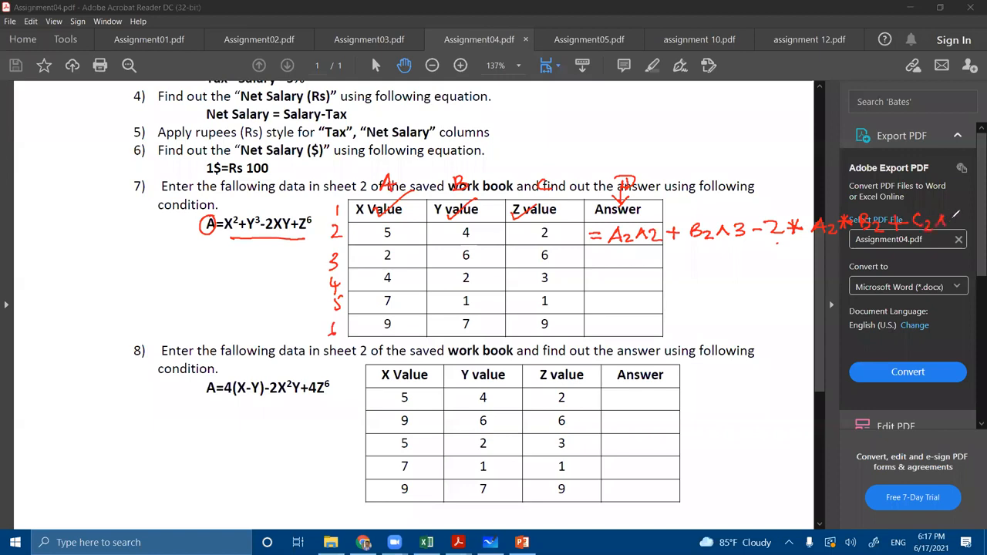
drag(957, 217, 953, 224)
Draw a fill-down arrow along question 7's Answer column, and clear all annotations from the page.
mouse_move(660, 241)
mouse_down()
mouse_move(651, 323)
mouse_move(668, 311)
mouse_up()
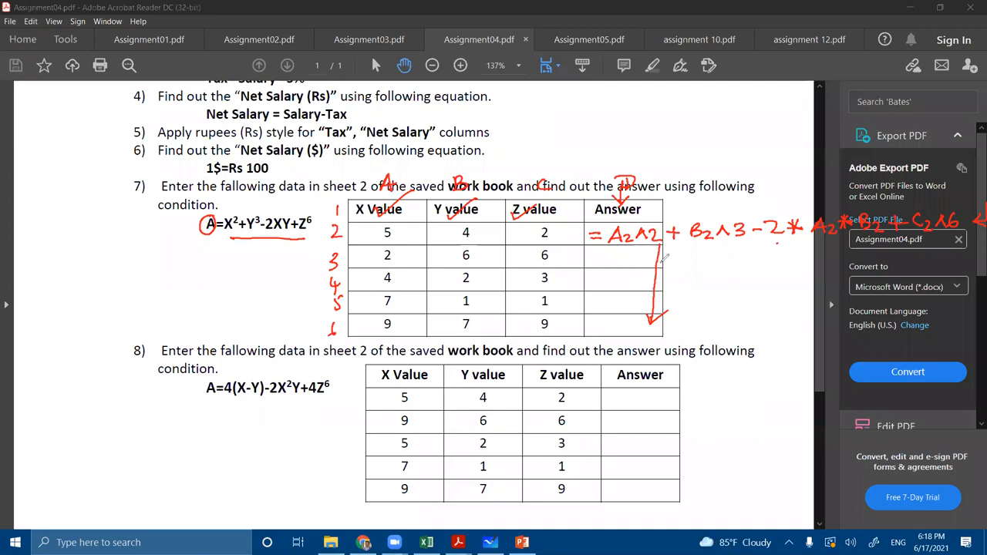
click(653, 89)
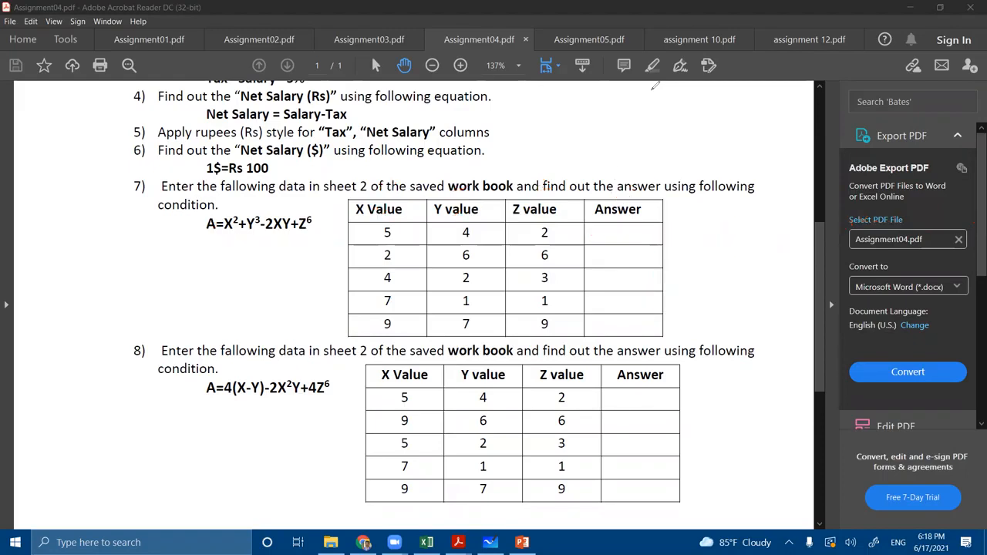
Label the columns of question 8's table A to D above their headers.
scroll(508, 193, down, 5)
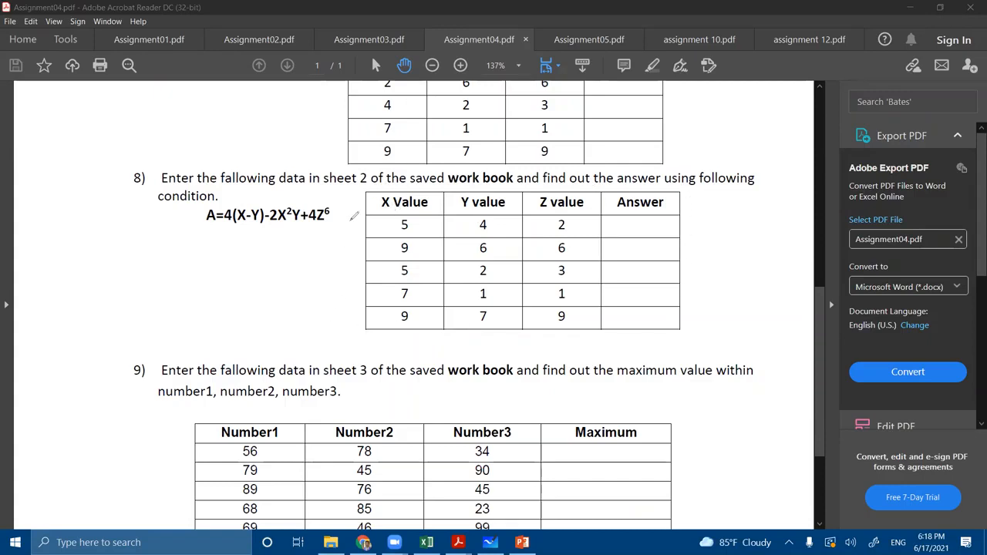
drag(407, 177, 401, 189)
mouse_move(408, 177)
mouse_down()
mouse_move(415, 189)
mouse_move(420, 183)
mouse_up()
drag(465, 177, 466, 189)
drag(545, 178, 551, 186)
drag(612, 174, 617, 191)
Number the rows of question 8's table 1 to 6 and put an equals sign in its first Answer cell.
drag(359, 199, 364, 236)
mouse_move(354, 242)
mouse_down()
mouse_move(364, 251)
mouse_move(351, 264)
mouse_move(364, 279)
mouse_up()
click(356, 270)
mouse_move(362, 285)
mouse_down()
mouse_move(358, 297)
mouse_move(361, 288)
mouse_up()
drag(358, 297, 353, 330)
drag(607, 227, 615, 231)
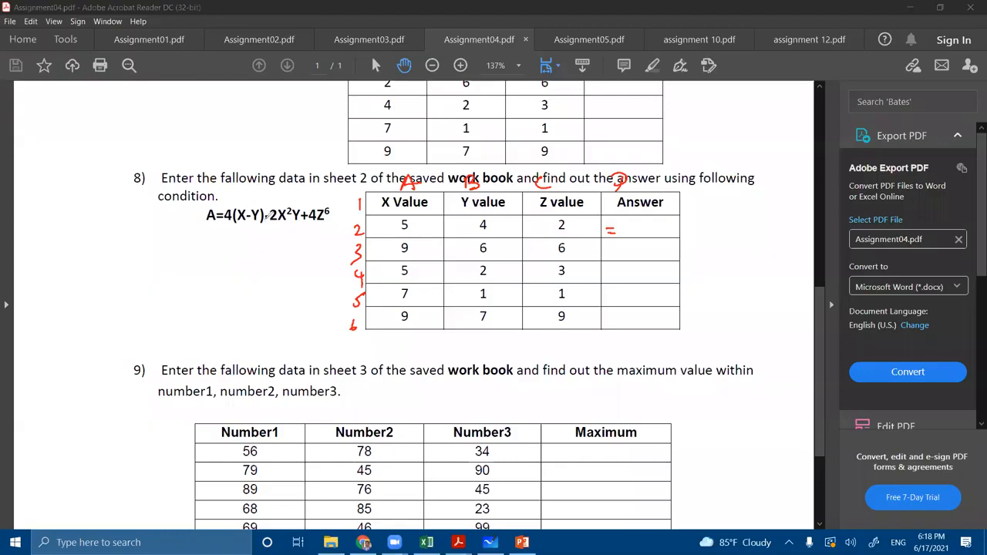
Continue the handwritten formula in question 8's first Answer cell with 4*(A2-B2) - 2*A2^2*B2 +.
mouse_move(626, 218)
mouse_down()
mouse_move(634, 236)
mouse_move(657, 238)
mouse_up()
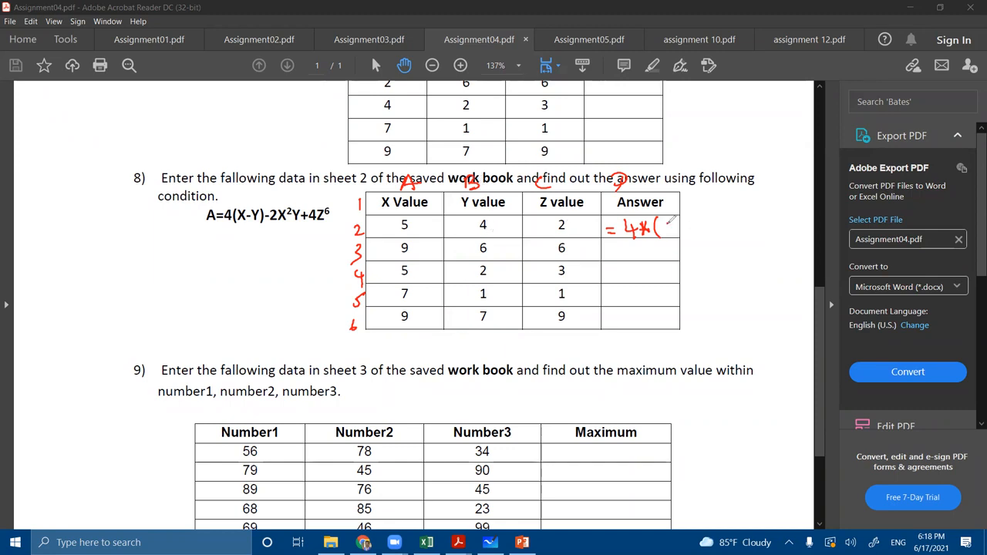
mouse_move(669, 220)
mouse_down()
mouse_move(723, 222)
mouse_move(725, 236)
mouse_move(756, 225)
mouse_up()
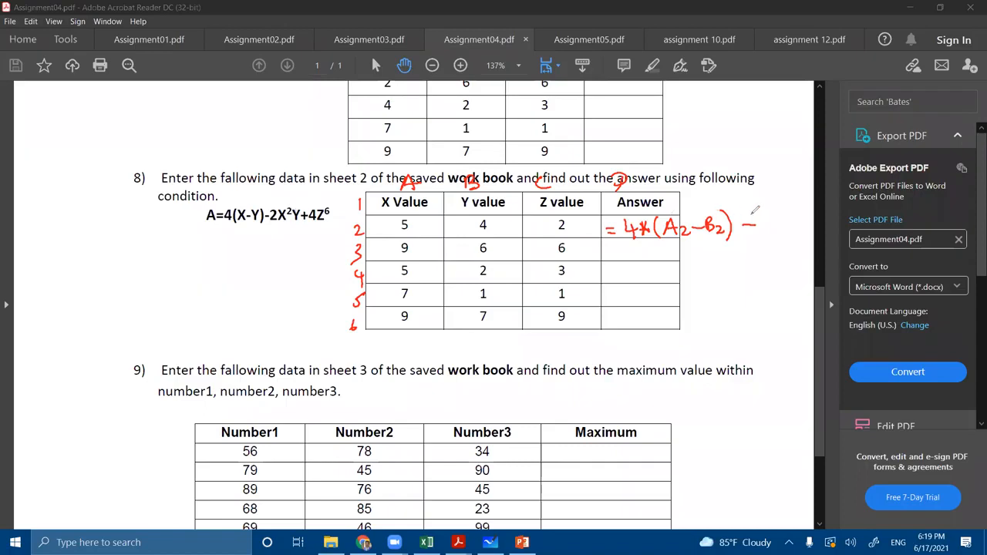
mouse_move(769, 218)
mouse_down()
mouse_move(780, 232)
mouse_move(800, 219)
mouse_up()
drag(809, 229, 877, 228)
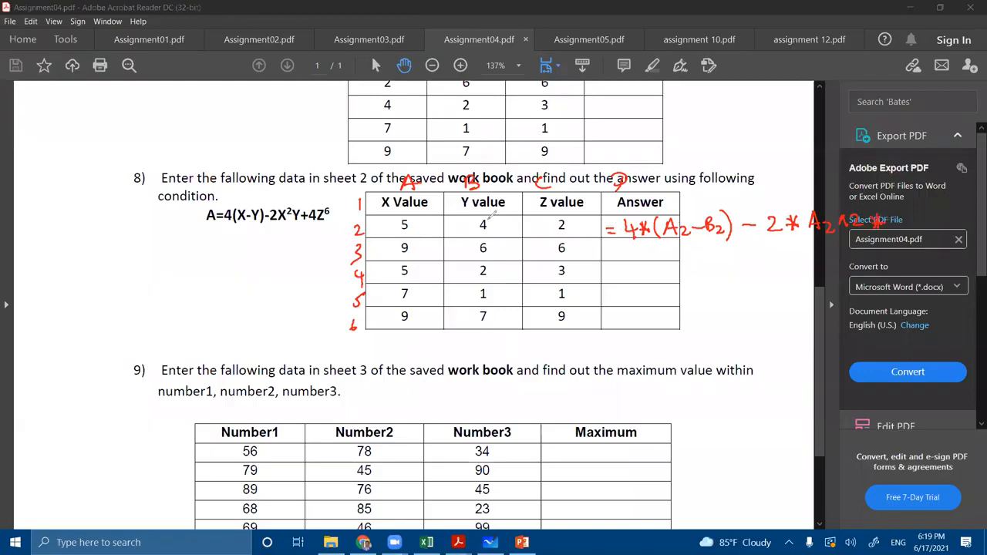
drag(911, 218, 922, 228)
drag(942, 213, 942, 226)
drag(933, 220, 951, 219)
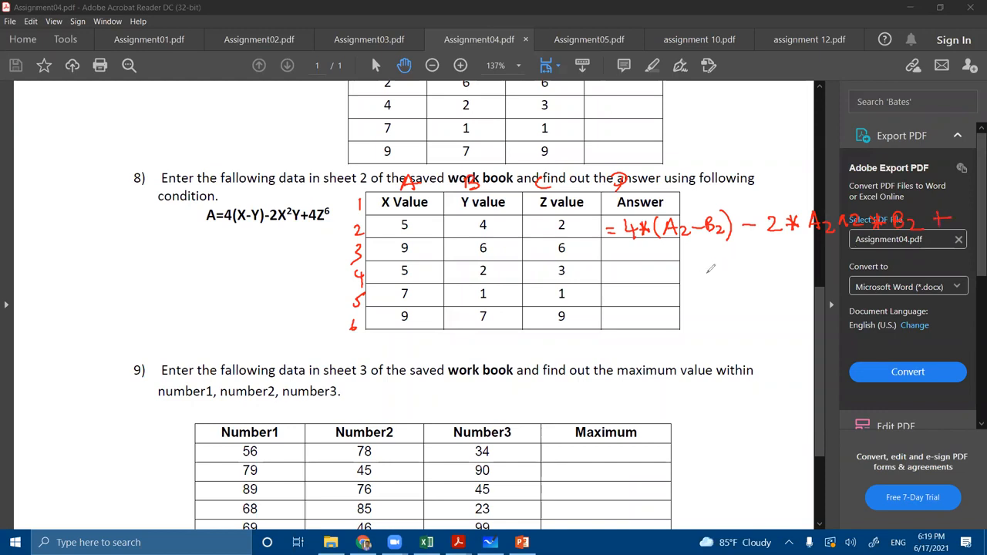
Complete the handwritten formula with 4*C2^6 on a second line, and draw a fill-down arrow along question 8's Answer column.
mouse_move(705, 264)
mouse_down()
mouse_move(716, 273)
mouse_move(710, 283)
mouse_move(748, 264)
mouse_up()
mouse_move(769, 262)
mouse_down()
mouse_move(771, 275)
mouse_move(792, 273)
mouse_up()
click(784, 261)
drag(793, 260, 788, 275)
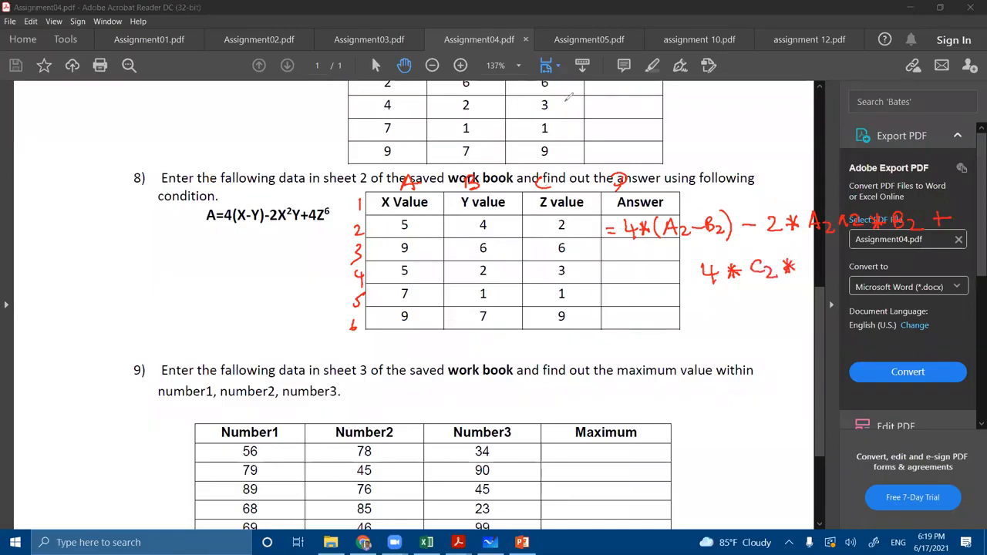
drag(792, 261, 787, 272)
drag(782, 272, 795, 270)
mouse_move(637, 247)
mouse_down()
mouse_move(638, 288)
mouse_move(656, 285)
mouse_up()
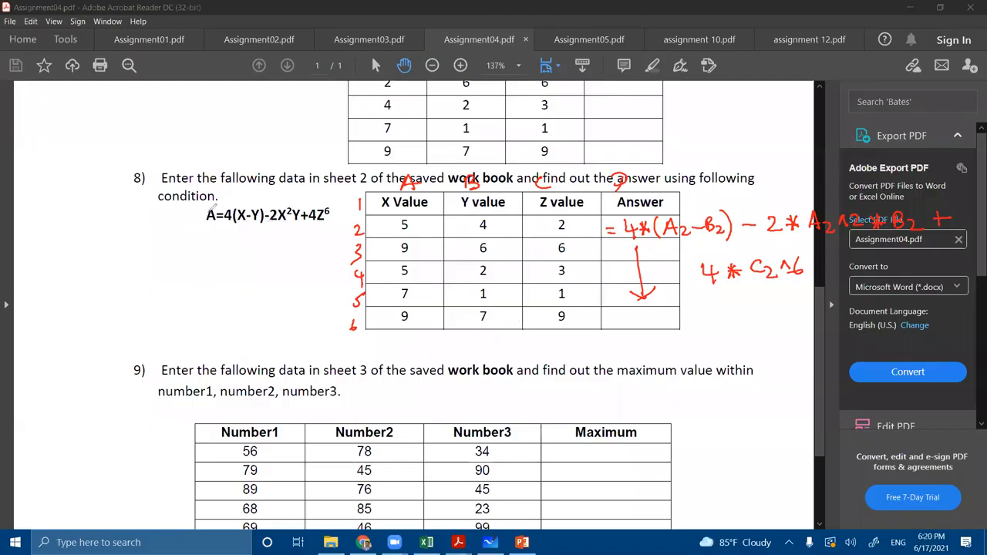
Box question 8's equation and circle the Answer header, and clear all annotations from the page.
mouse_move(198, 203)
mouse_down()
mouse_move(247, 228)
mouse_move(332, 227)
mouse_up()
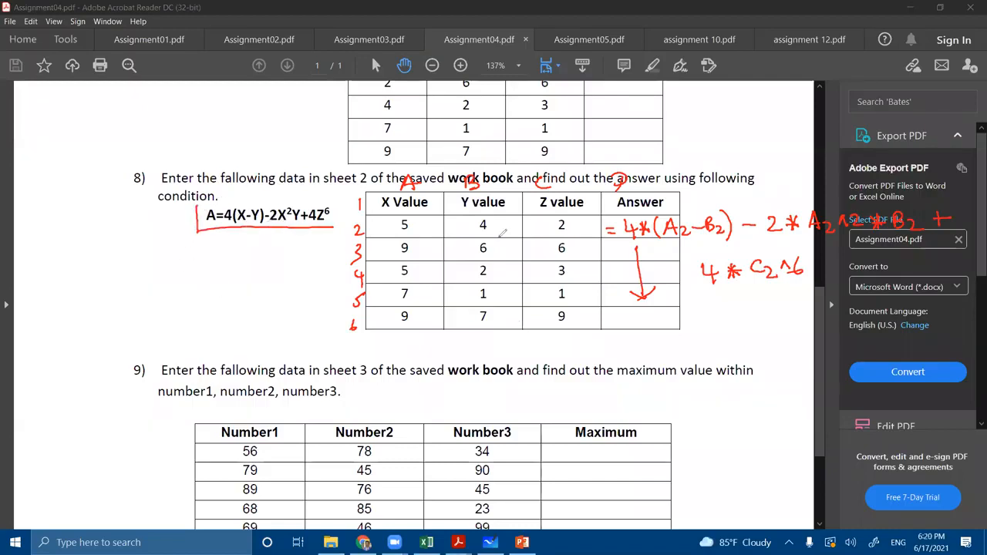
mouse_move(670, 194)
mouse_down()
mouse_move(617, 213)
mouse_move(667, 193)
mouse_up()
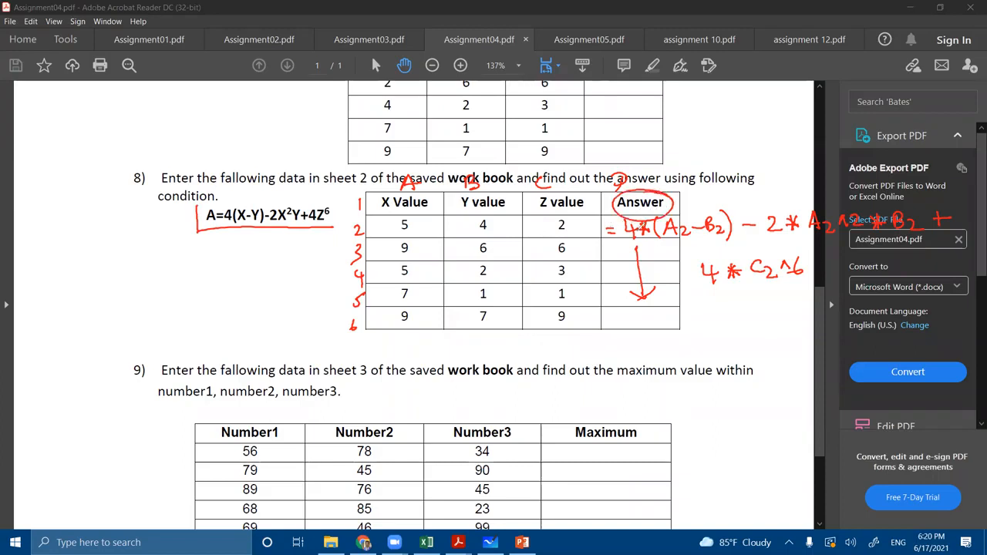
mouse_move(205, 198)
mouse_down()
mouse_move(330, 197)
mouse_move(332, 230)
mouse_up()
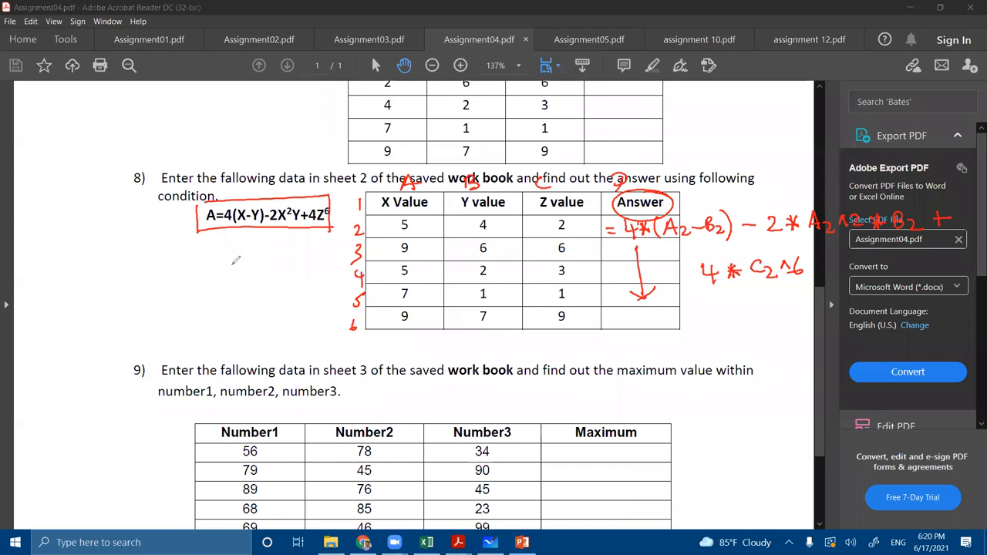
click(662, 88)
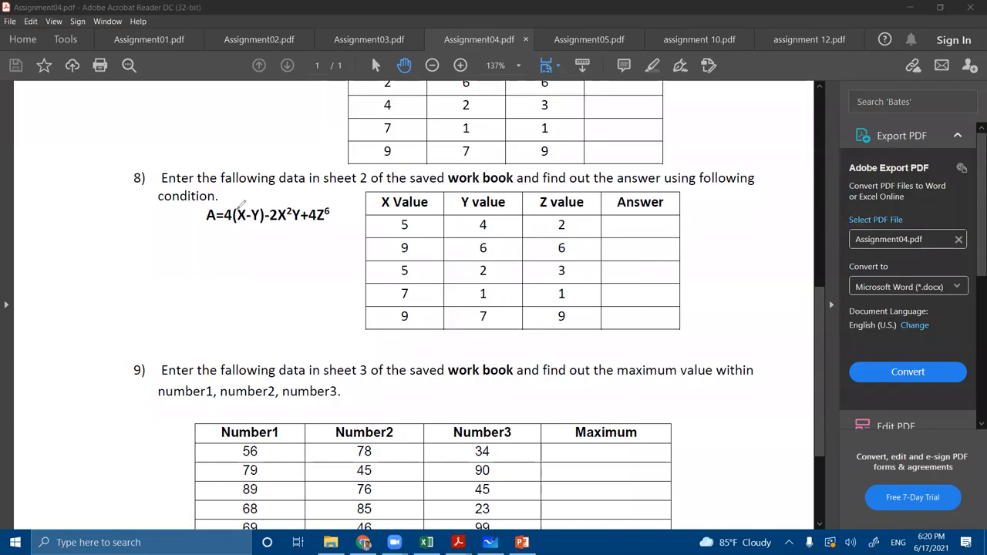
Mark a multiplication sign after the equation's first 4, underline 2X²Y and write it out below as 2*x²*y.
drag(233, 224, 232, 232)
drag(230, 228, 233, 252)
drag(233, 244, 229, 252)
drag(271, 226, 301, 225)
drag(264, 251, 279, 261)
drag(282, 256, 311, 246)
mouse_move(310, 239)
mouse_down()
mouse_move(342, 271)
mouse_move(305, 244)
mouse_move(298, 259)
mouse_move(318, 263)
mouse_move(350, 247)
mouse_up()
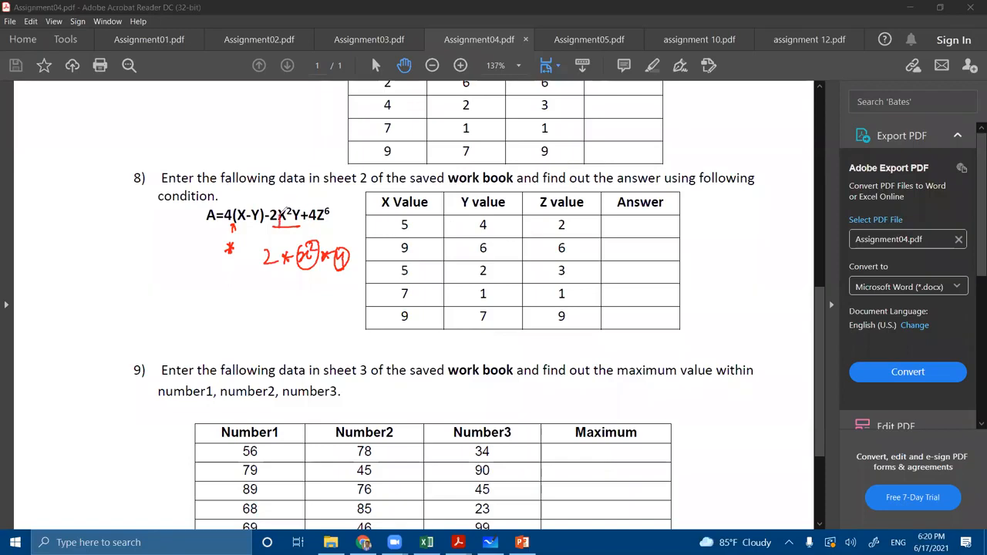
Mark the multiplication points in 2X²Y and 4Z⁶, write 4Z⁶ in a box below, and clear the annotations.
mouse_move(286, 215)
mouse_down()
mouse_move(285, 231)
mouse_move(302, 223)
mouse_move(313, 231)
mouse_up()
mouse_move(185, 310)
mouse_down()
mouse_move(195, 336)
mouse_move(229, 326)
mouse_move(225, 314)
mouse_up()
drag(235, 292, 233, 300)
mouse_move(170, 330)
mouse_down()
mouse_move(173, 309)
mouse_move(245, 324)
mouse_up()
drag(163, 293, 271, 336)
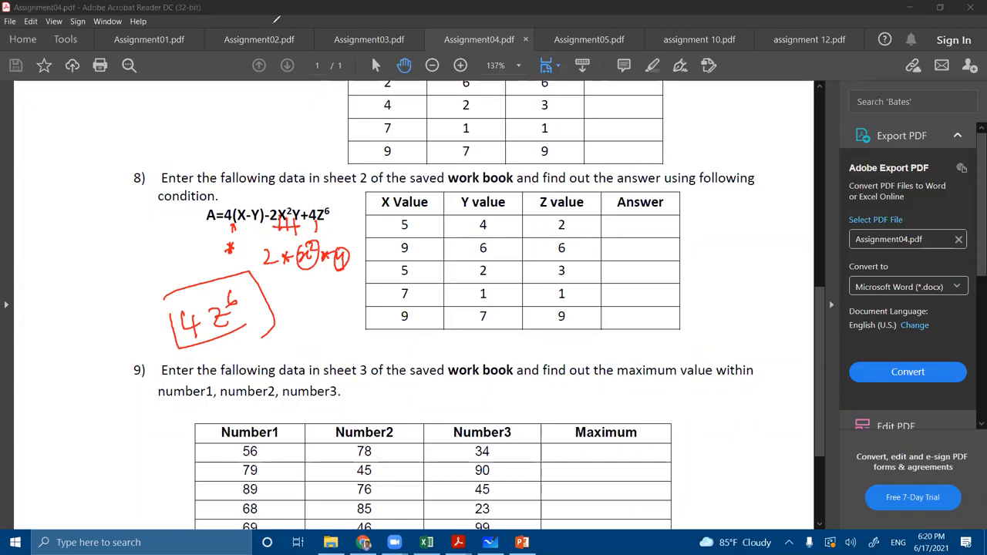
key(Escape)
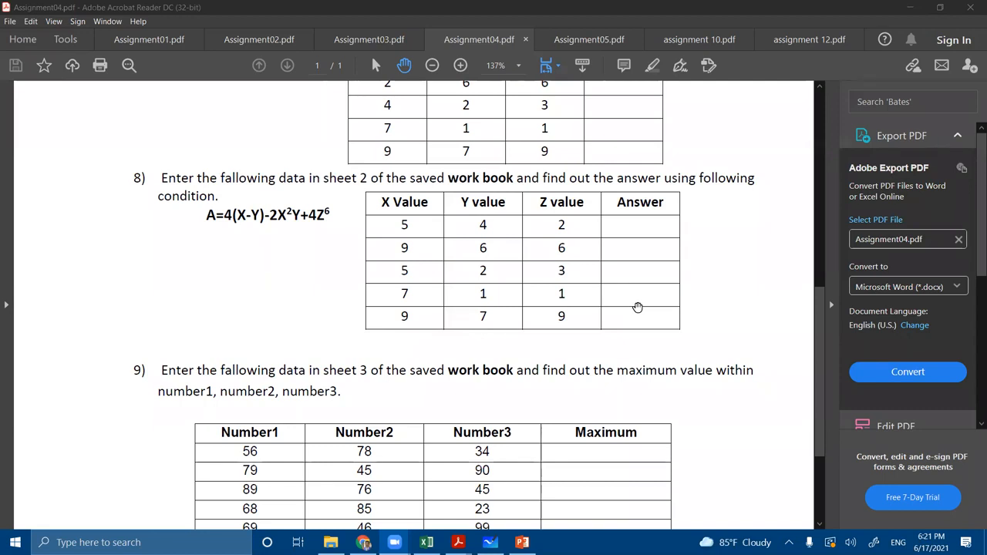
Switch to the Practical Example workbook in Excel and add max and Min to the function list in Q14 and Q15.
scroll(493, 259, down, 4)
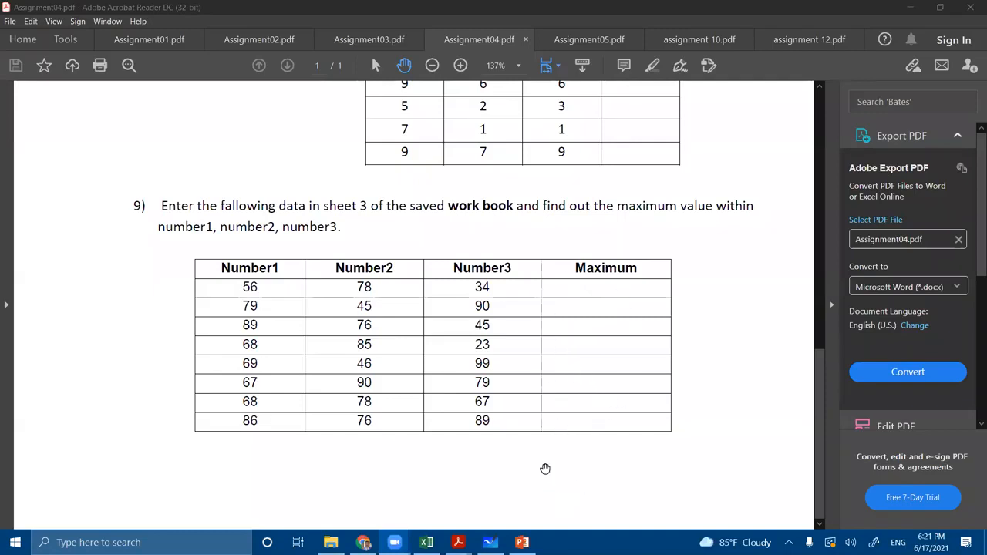
click(426, 542)
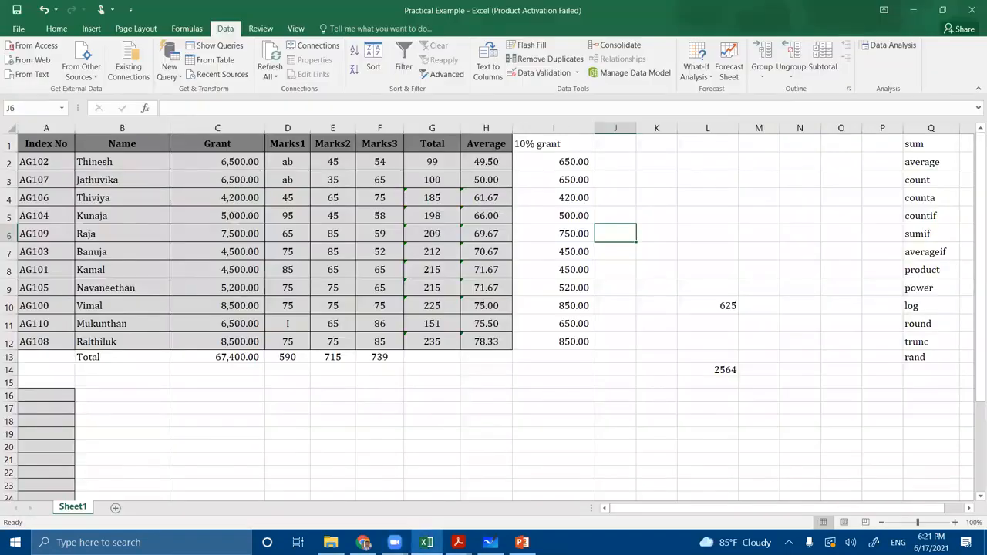
click(539, 420)
click(917, 371)
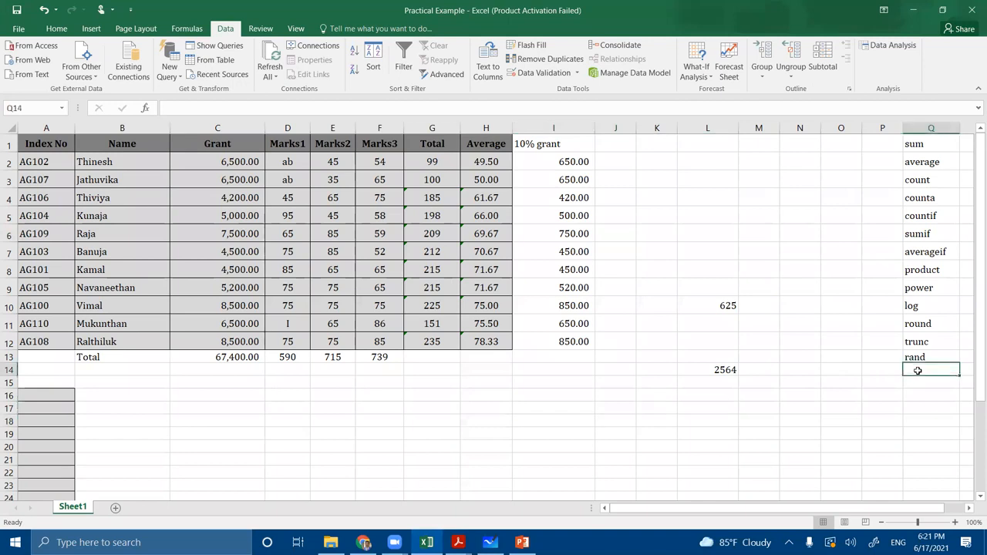
text(ma)
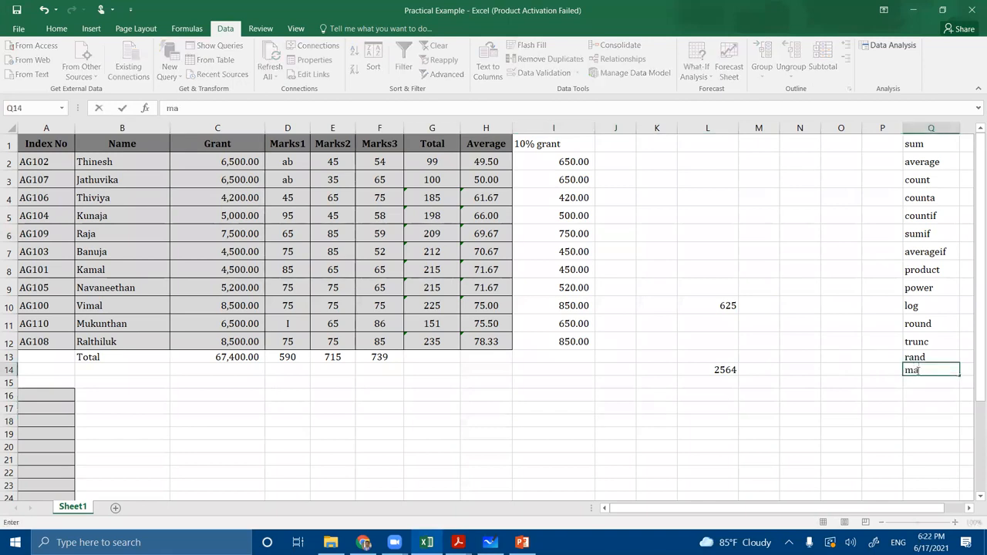
text(x)
key(Return)
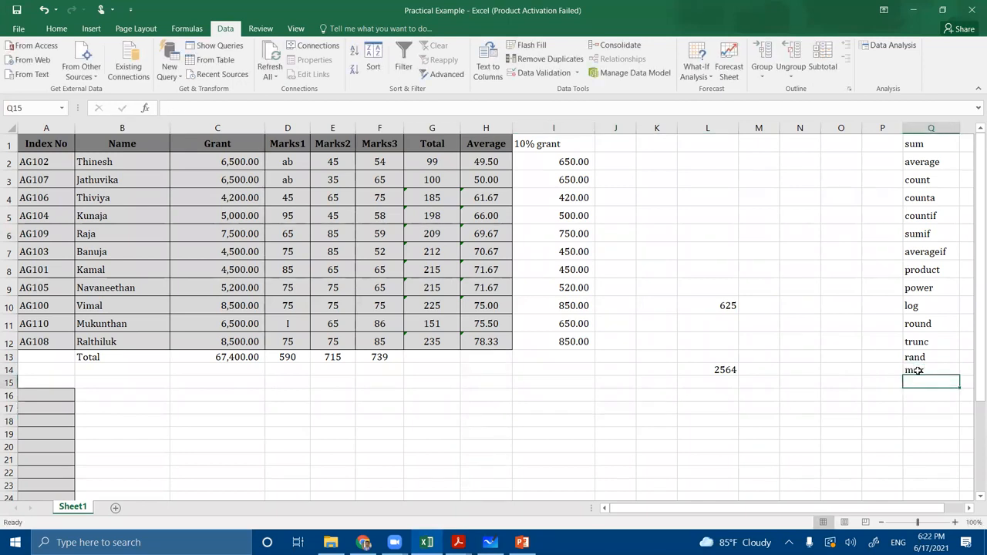
text(Min)
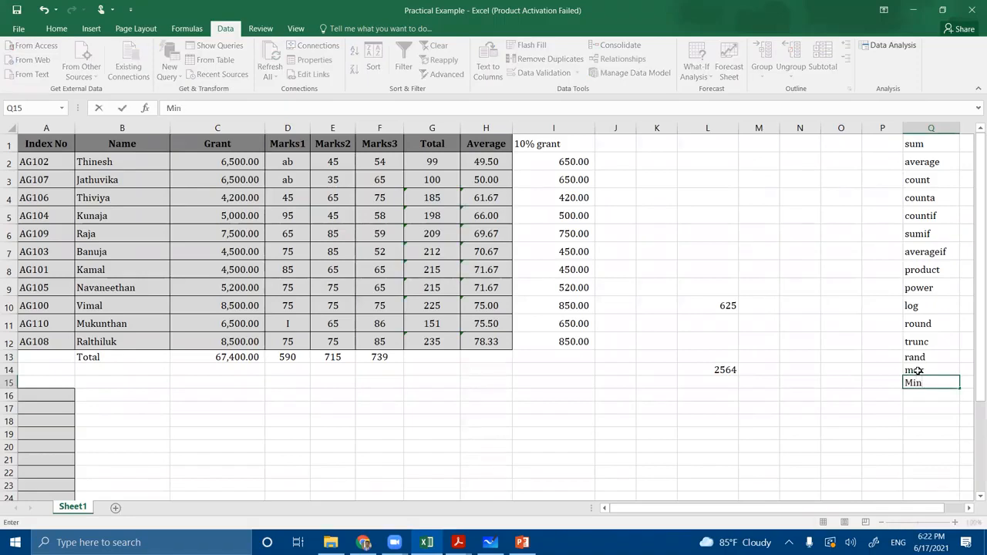
click(246, 397)
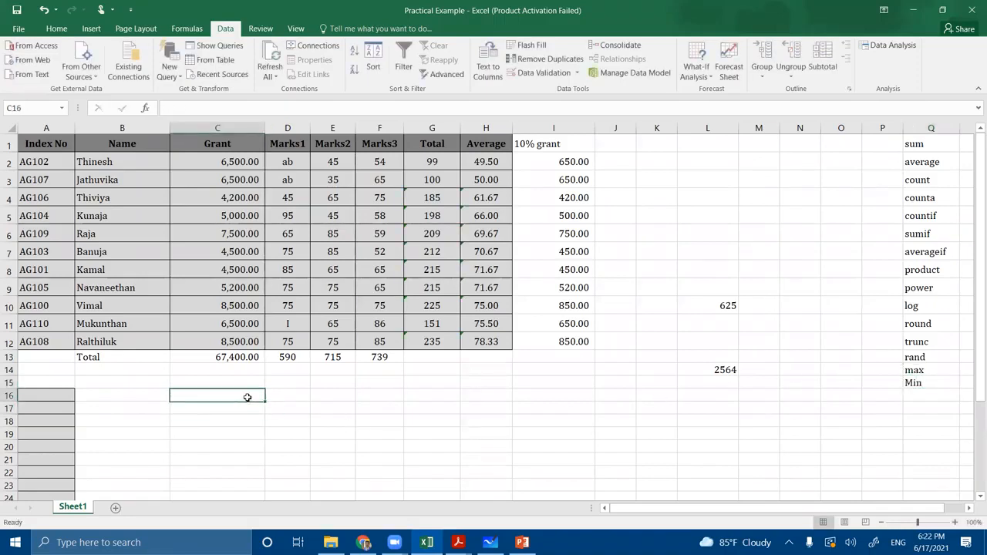
Find the highest Marks1 value in cell D16 with =max(D2:D12).
click(288, 395)
text(=)
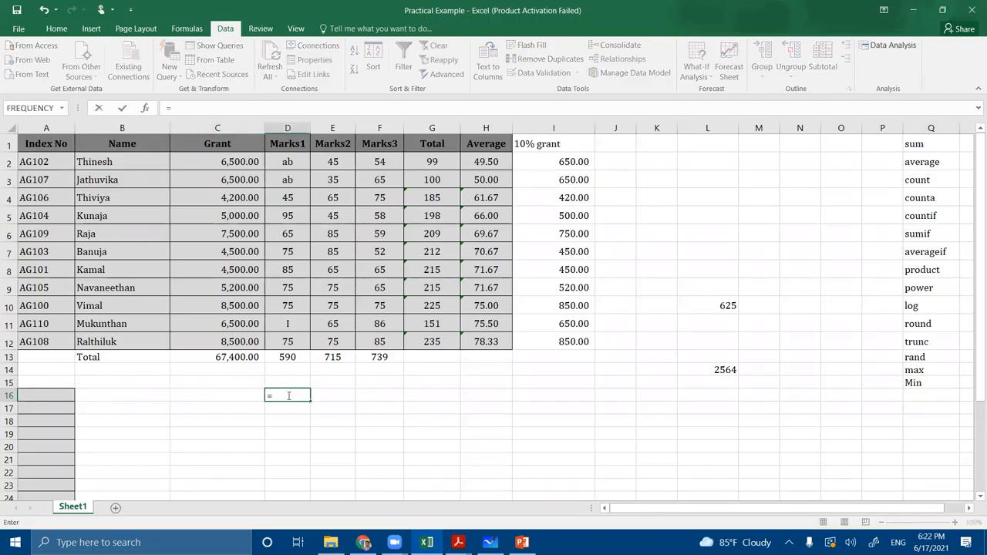
text(max()
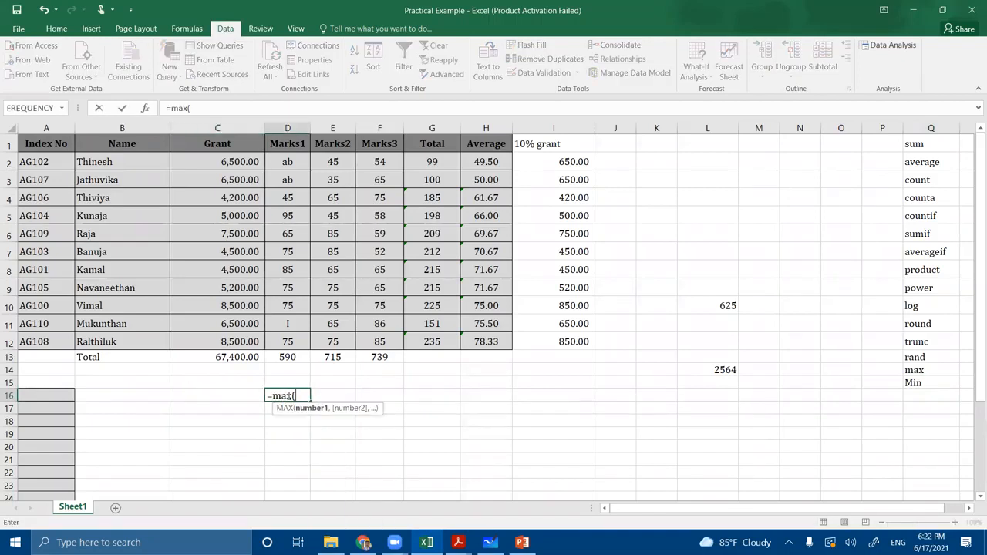
drag(287, 161, 288, 341)
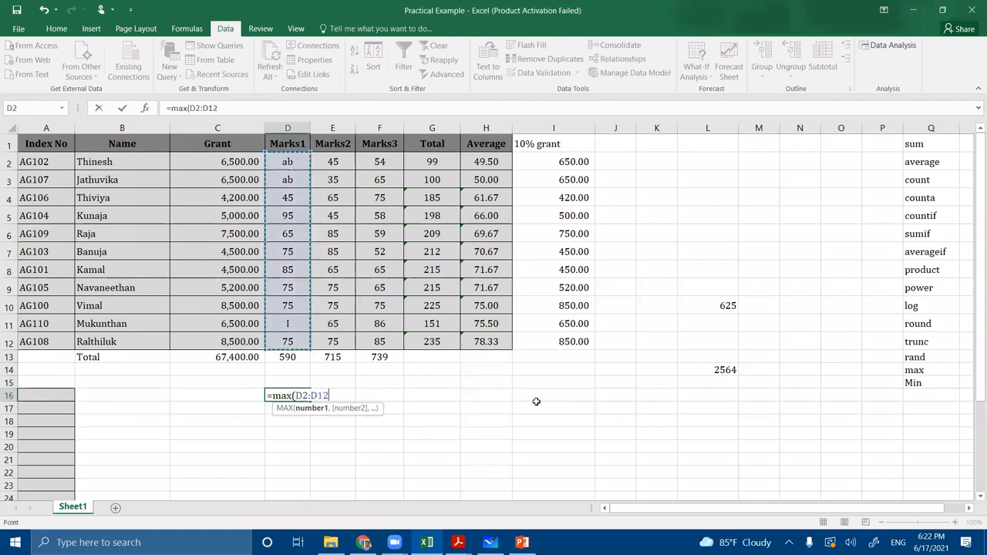
text())
key(Return)
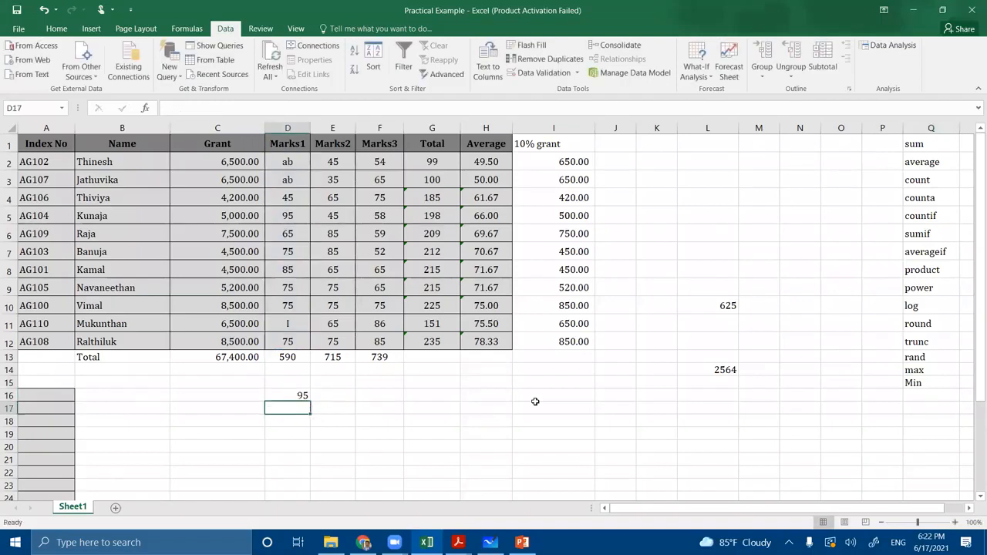
Find the lowest Marks1 value in cell D17 with =min(D2:D12).
text(=mi)
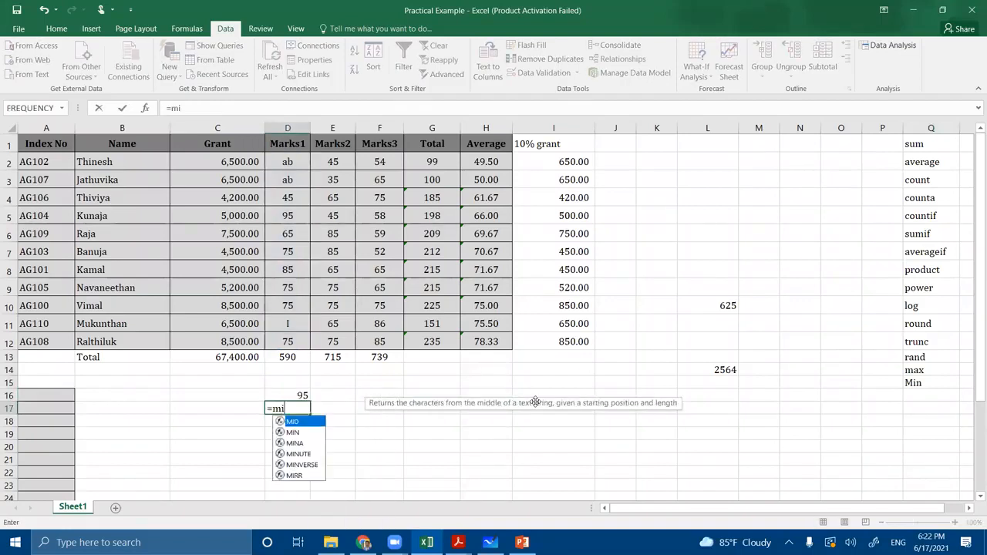
text(n()
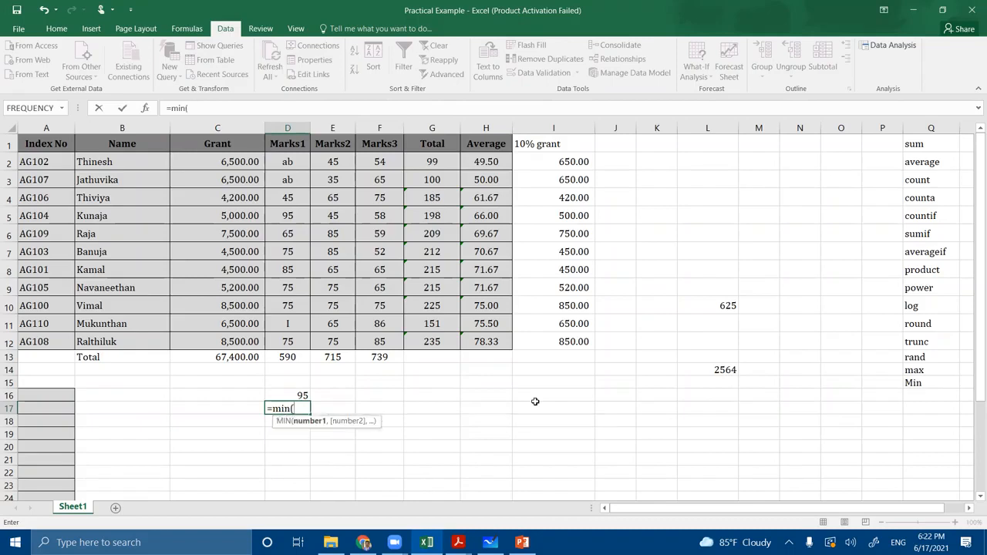
drag(306, 158, 301, 342)
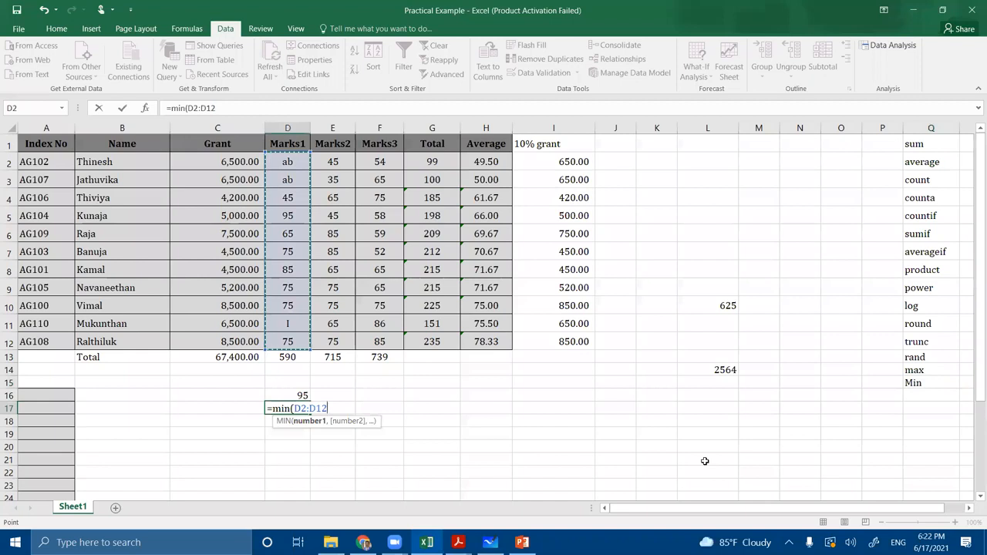
text())
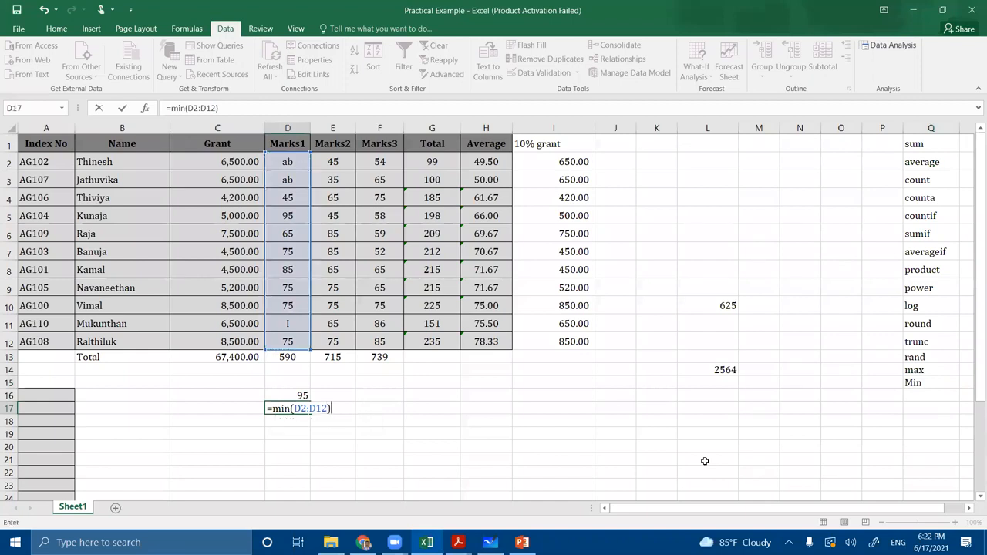
key(Return)
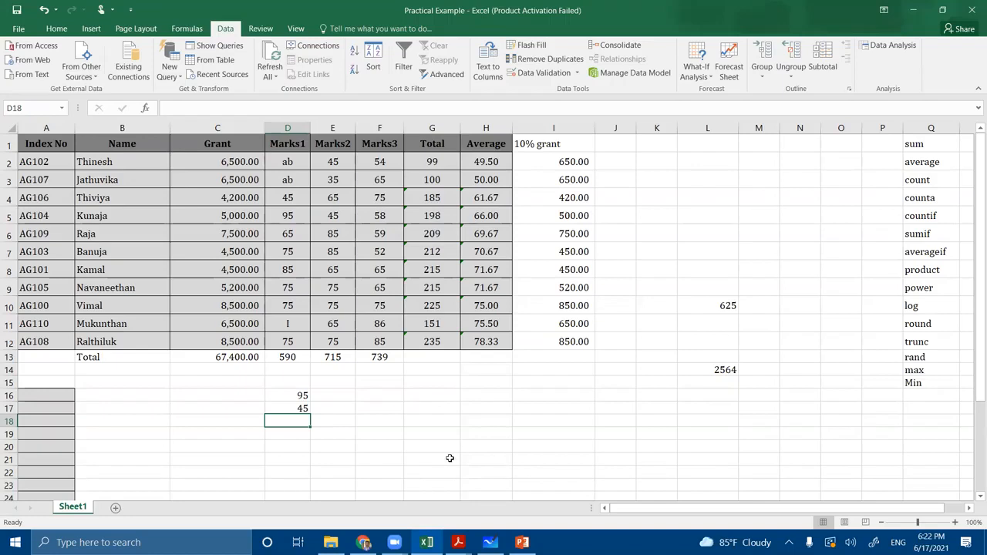
Switch to Assignment04.pdf in Acrobat Reader, and open Assignment05.pdf to review its salary table, employee table and questions.
mouse_move(458, 542)
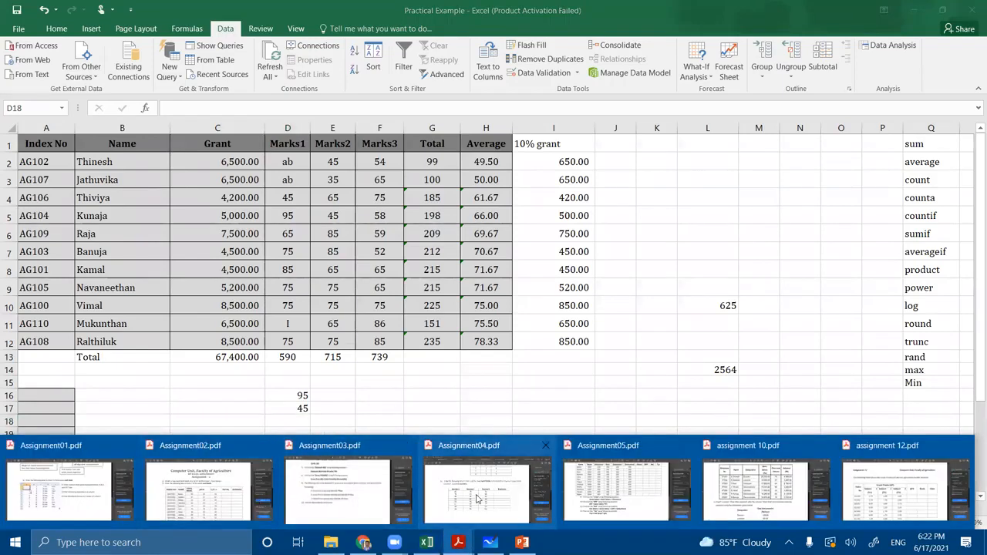
click(531, 501)
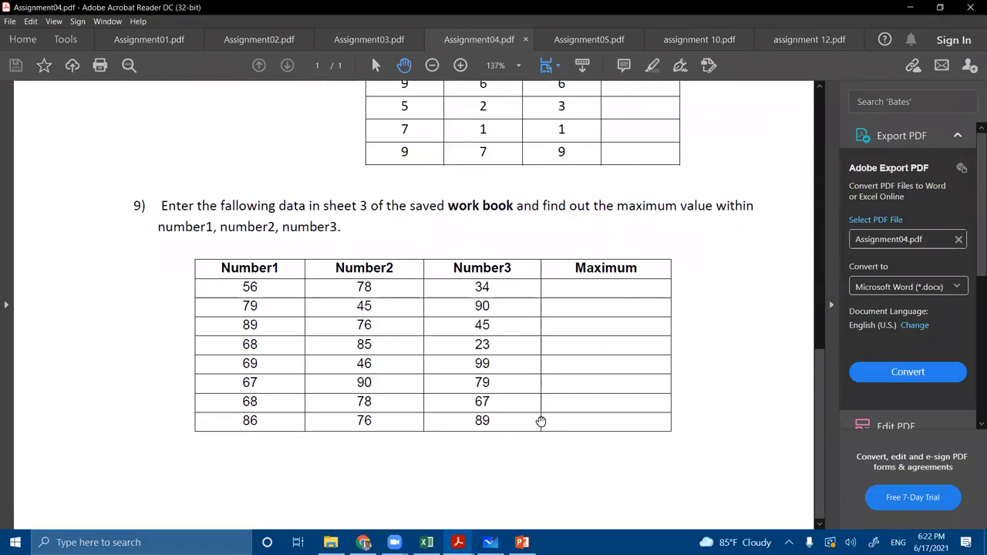
click(588, 44)
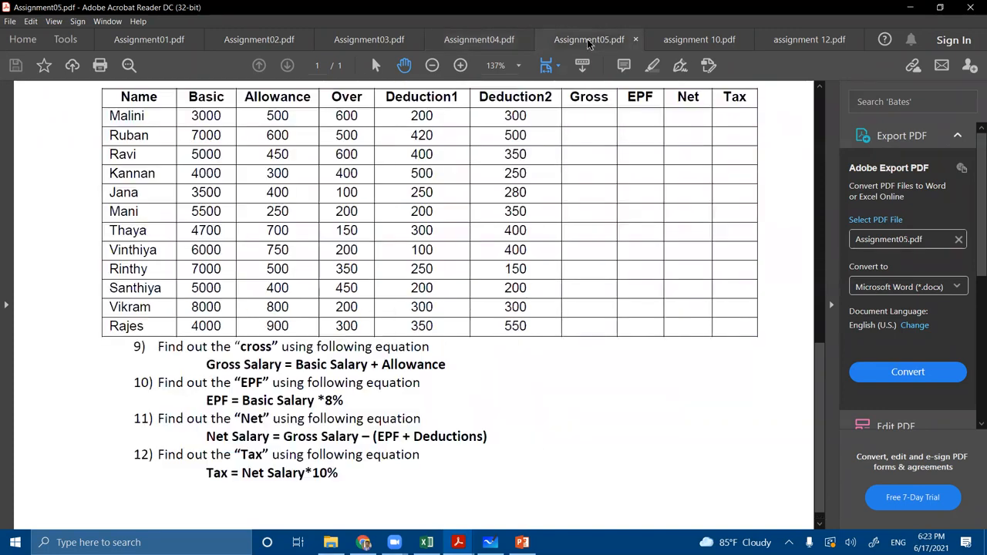
scroll(598, 252, up, 3)
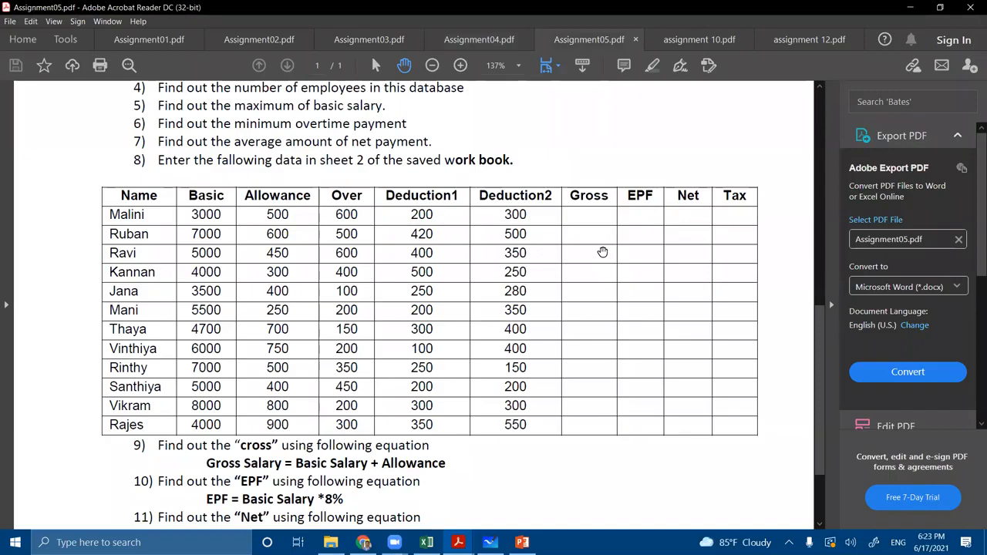
scroll(602, 252, up, 10)
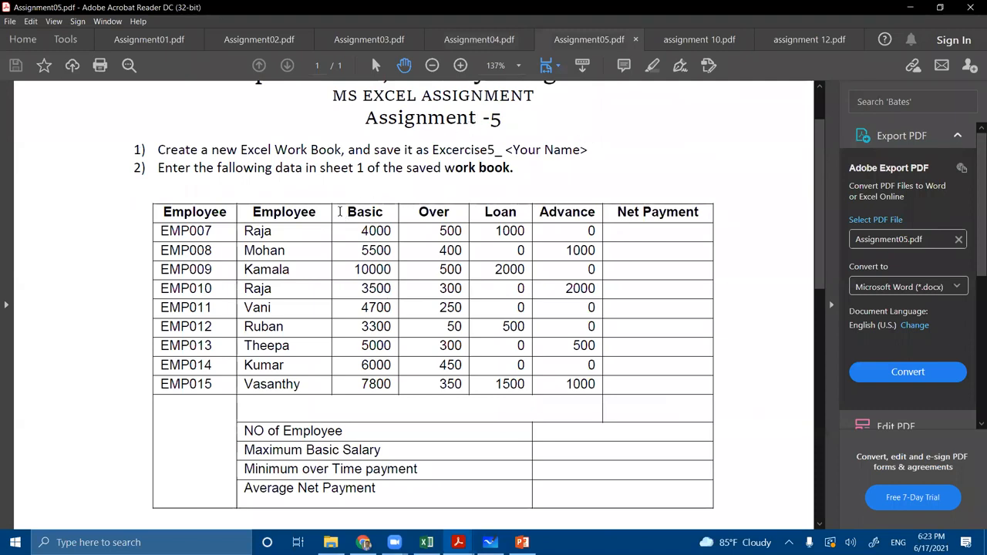
scroll(339, 211, down, 2)
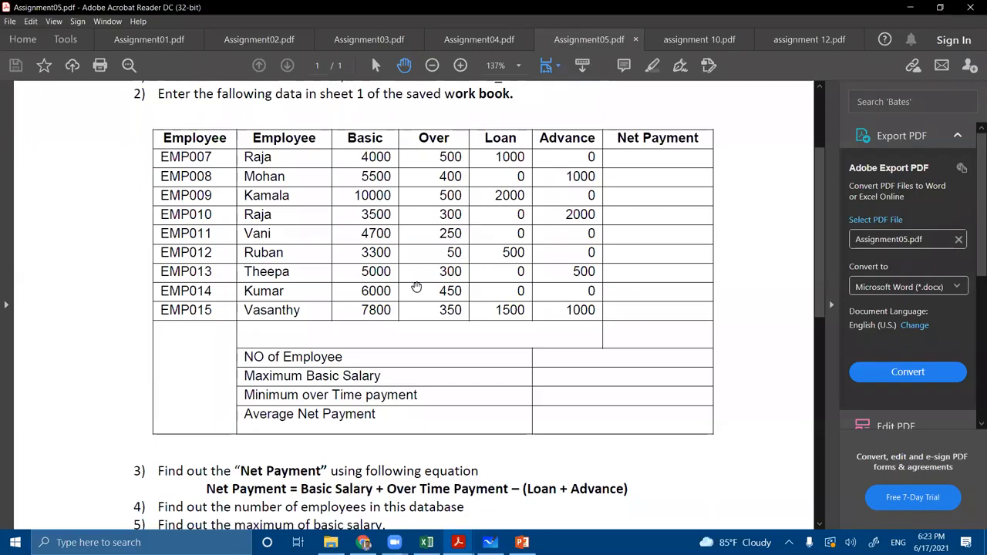
Examine how the Net Payment equation in question 3 applies to the employee table's Basic, Over, Loan and Advance columns.
scroll(213, 358, down, 1)
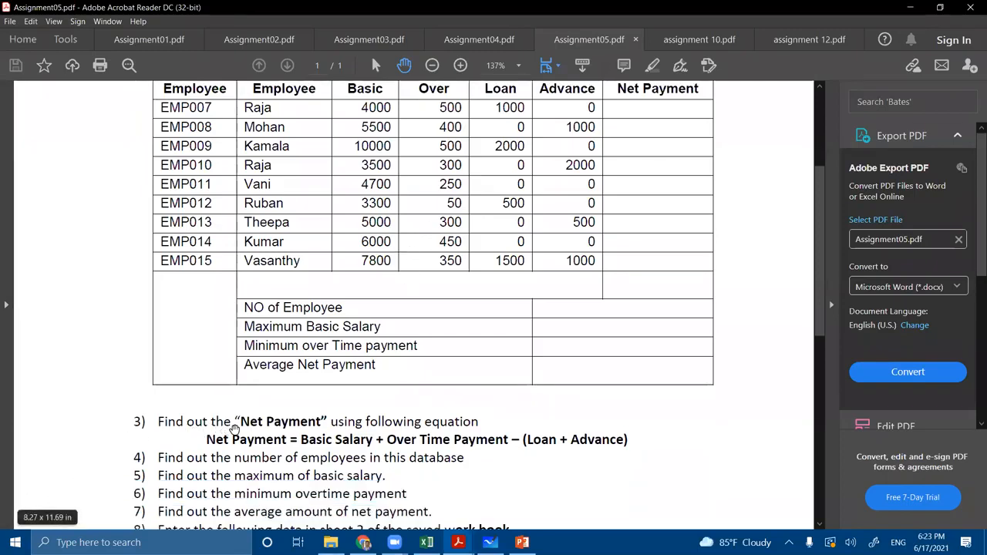
scroll(601, 409, up, 2)
scroll(632, 416, down, 2)
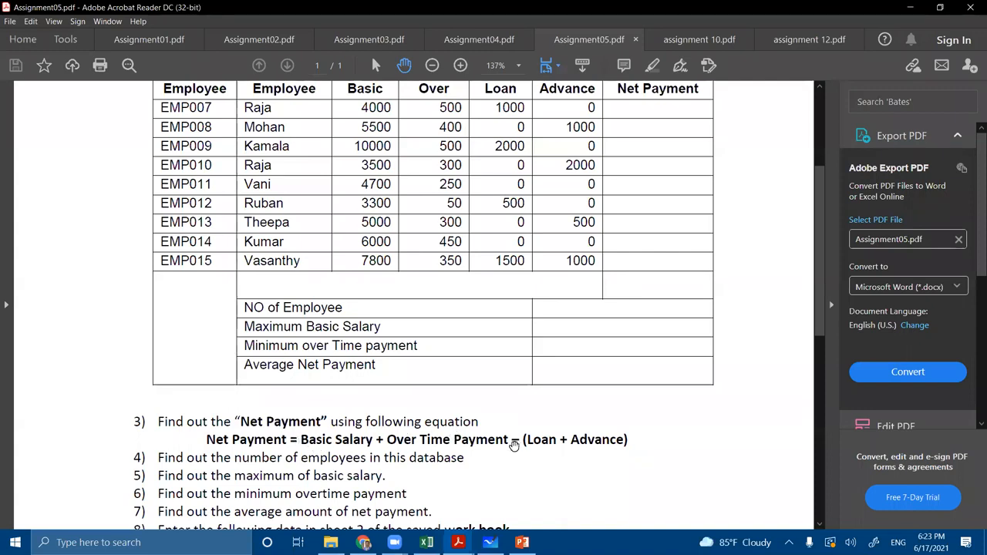
scroll(632, 207, up, 2)
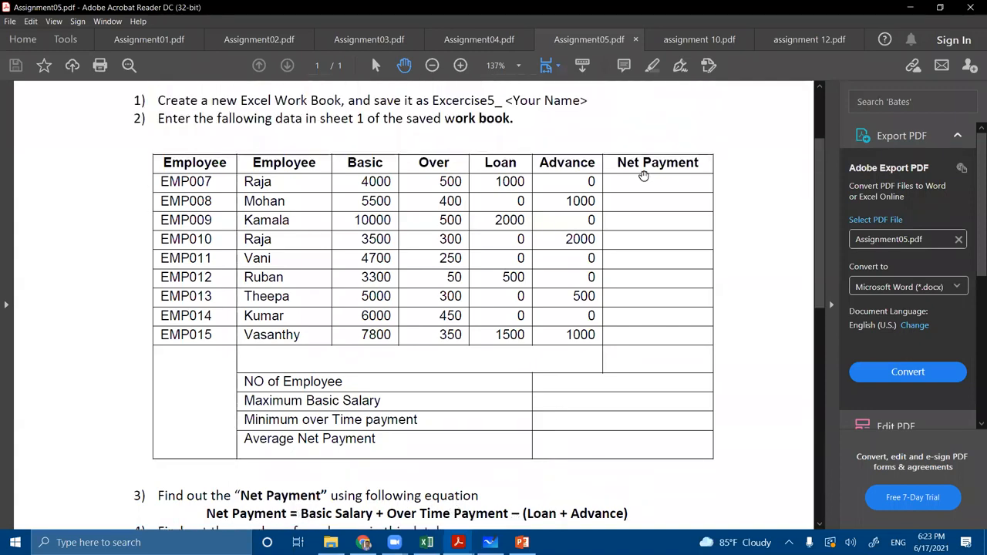
scroll(646, 330, down, 1)
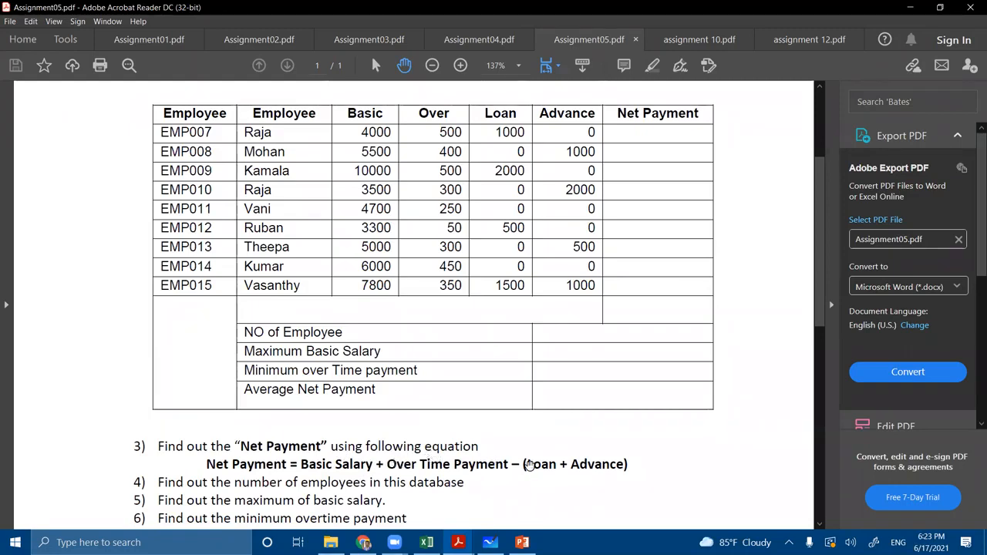
scroll(570, 362, up, 2)
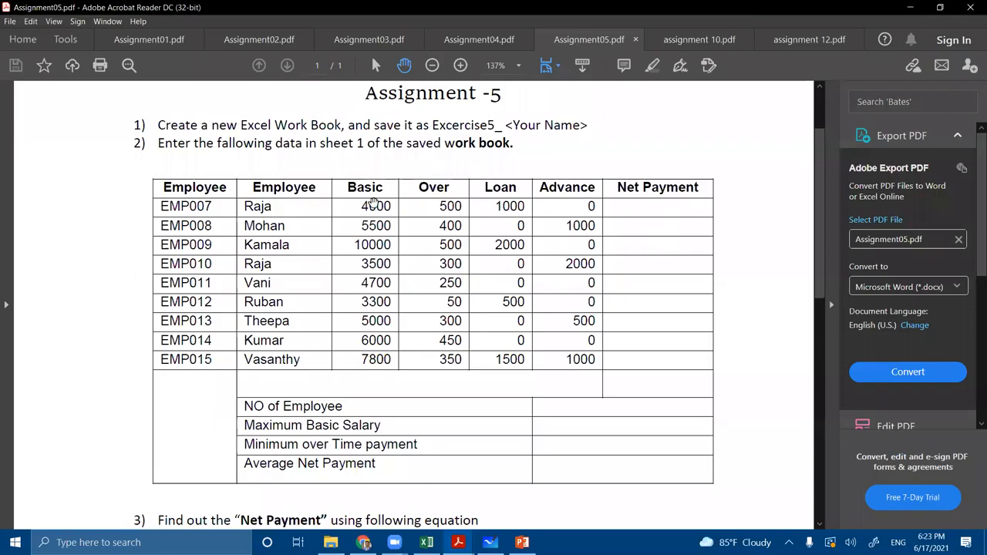
scroll(501, 351, down, 2)
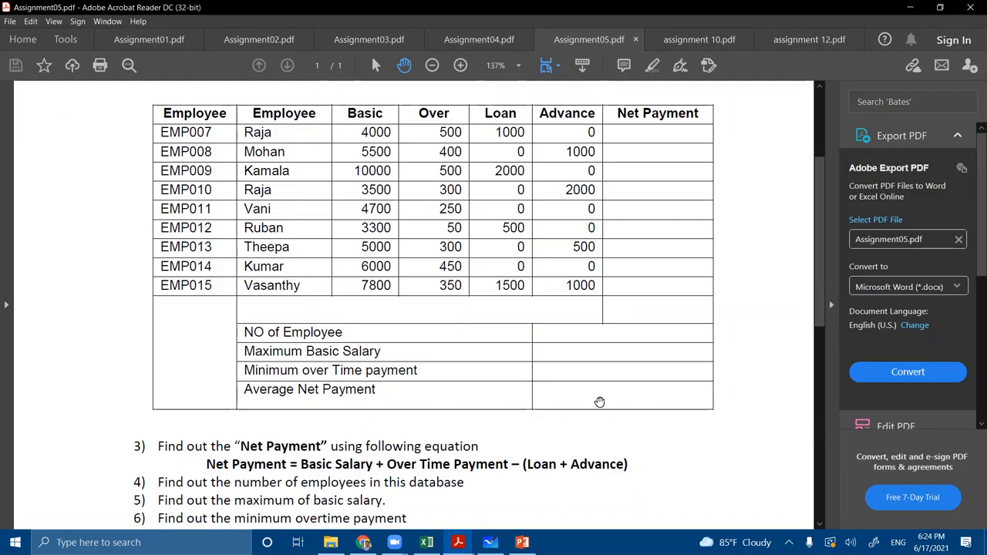
Review the sheet 2 salary table and the equations for Gross, EPF, Net and Tax in questions 9 to 12.
scroll(599, 402, down, 5)
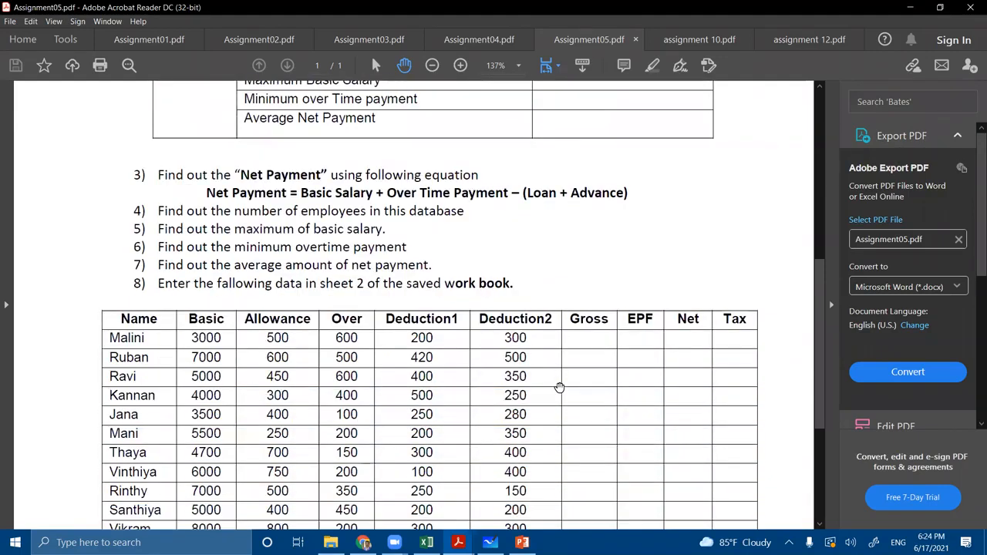
scroll(559, 387, down, 3)
scroll(559, 387, down, 2)
scroll(559, 387, up, 10)
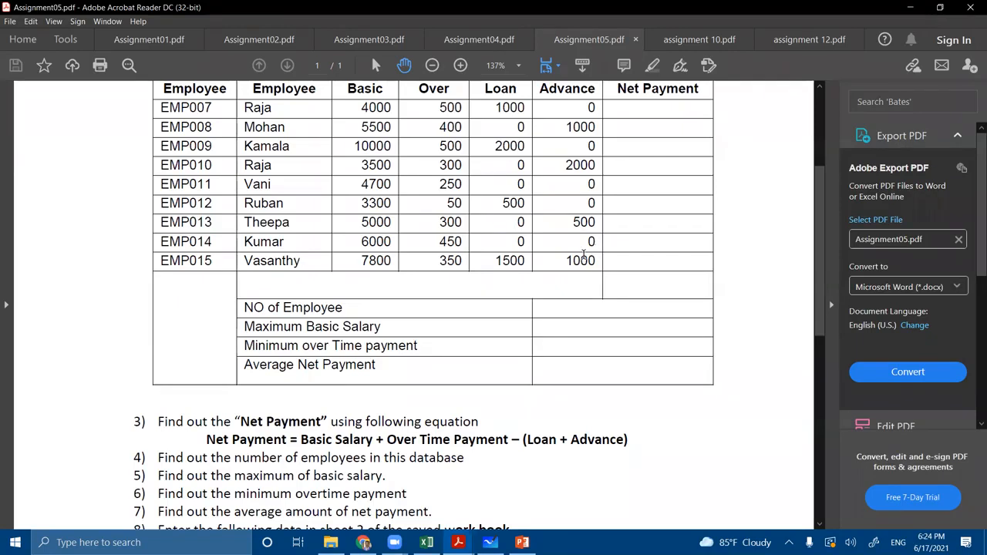
scroll(551, 281, down, 7)
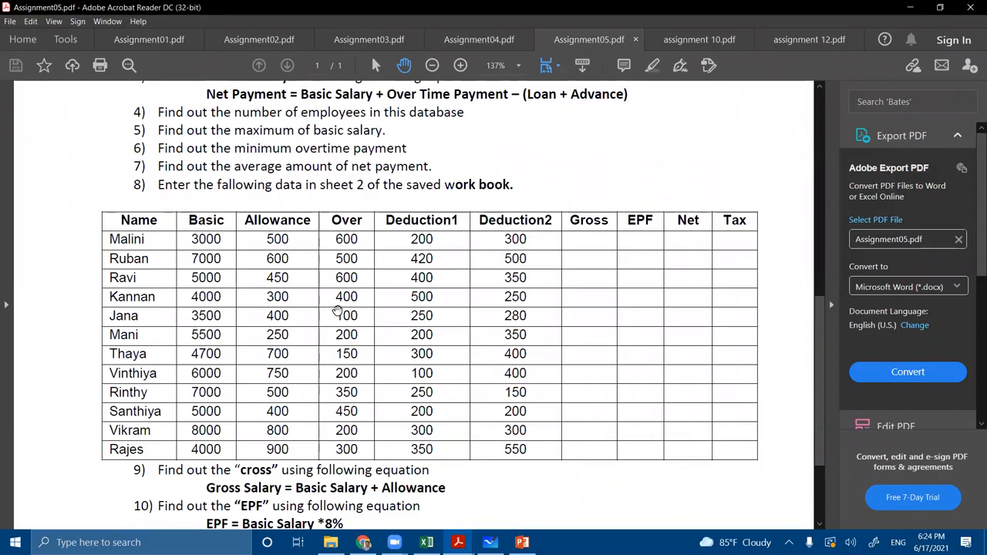
scroll(691, 243, down, 1)
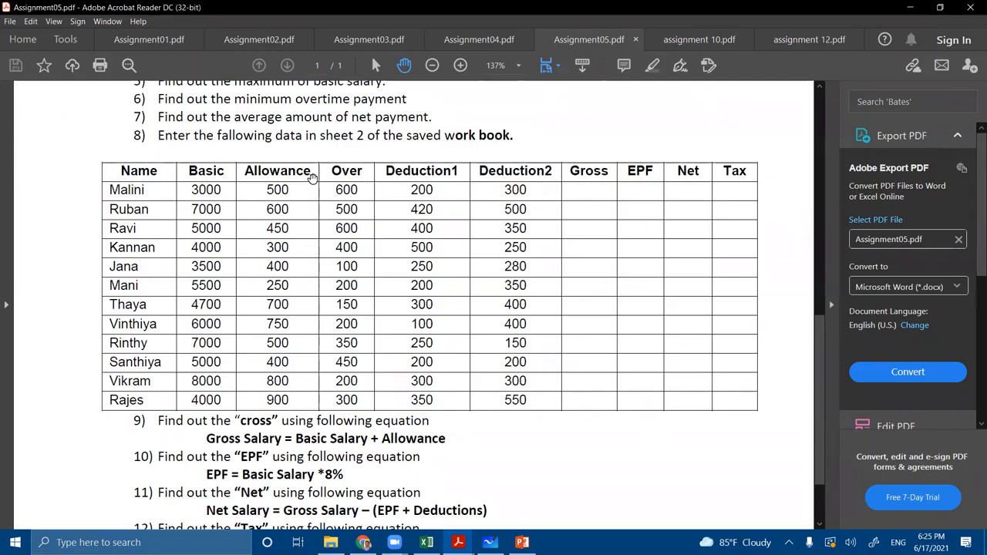
scroll(200, 244, down, 2)
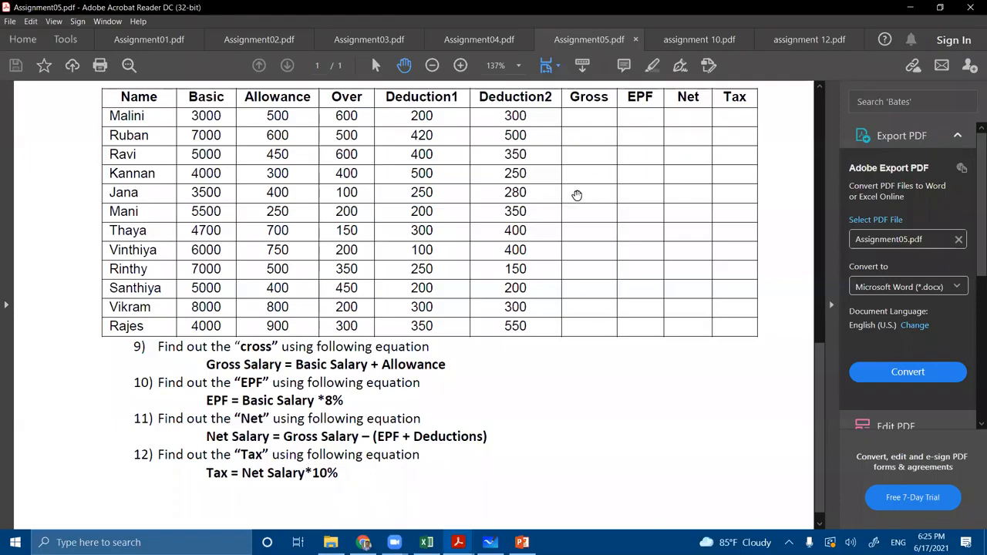
drag(414, 343, 408, 324)
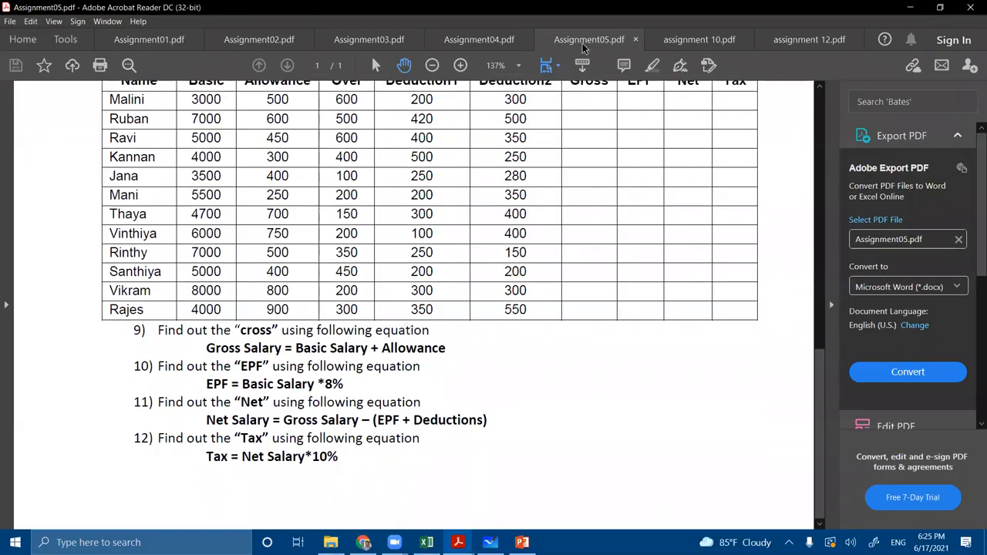
View assignment 10.pdf and assignment 12.pdf, and return to assignment 10.pdf.
click(696, 43)
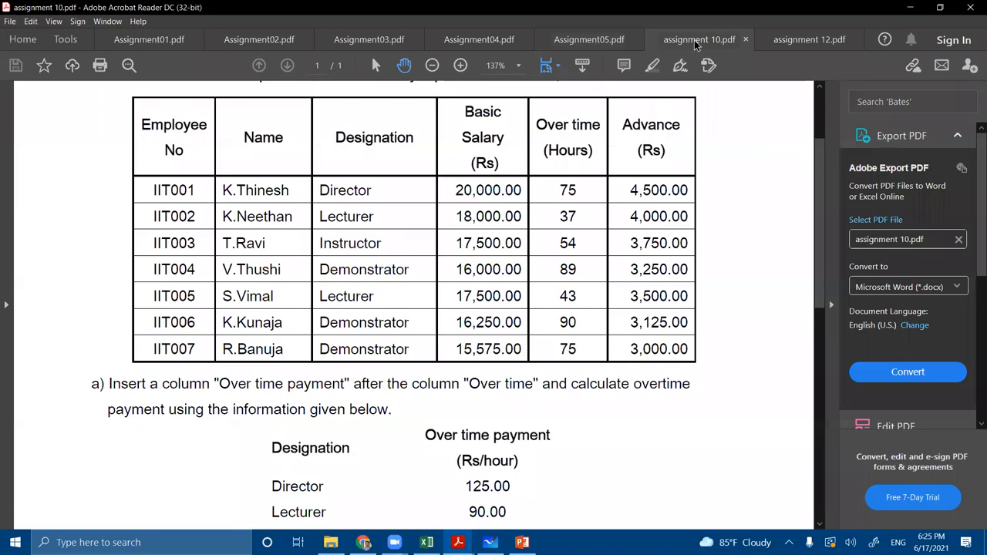
click(781, 41)
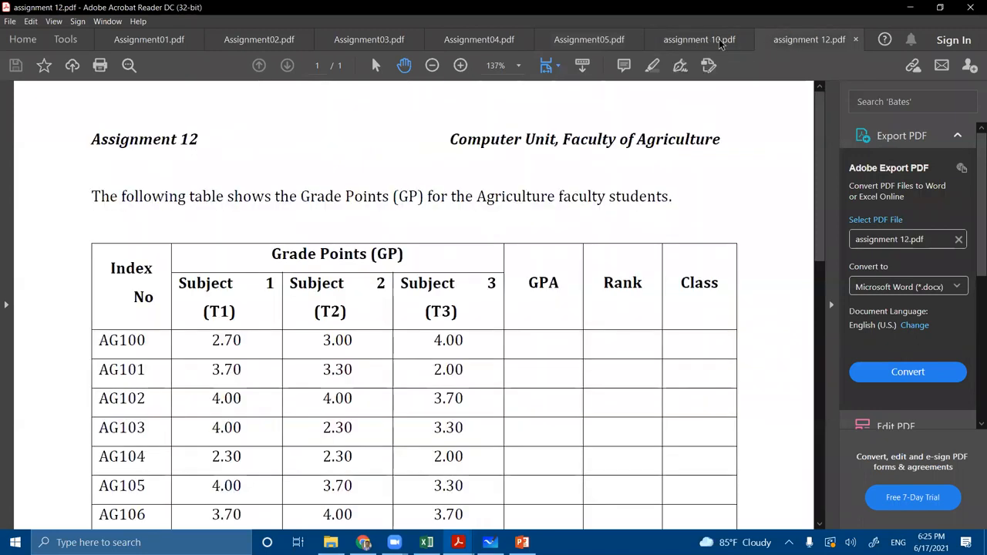
click(672, 43)
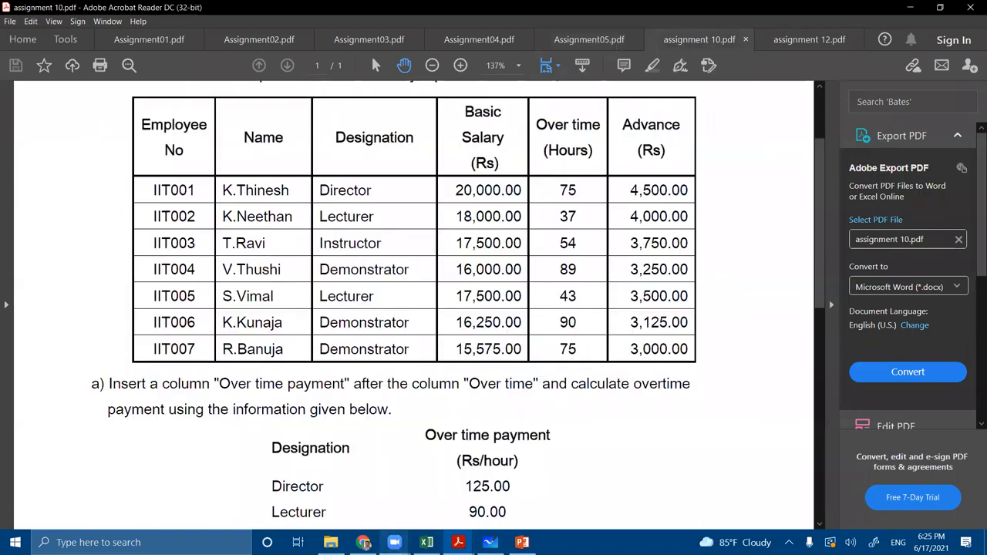
Switch to Chrome, load lms.jfn.ac.lk/agri/ in a new tab and open its login page.
key(alt+Tab)
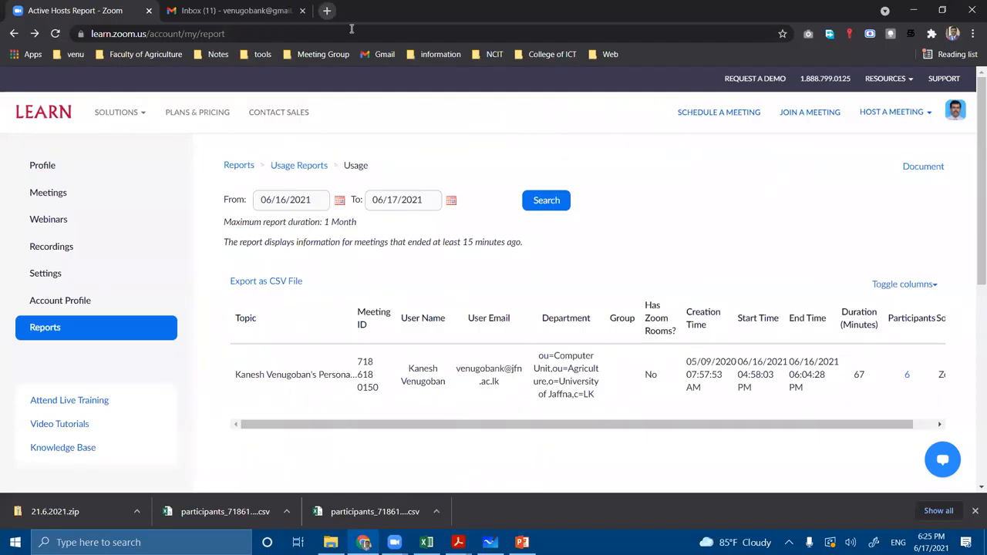
key(ctrl+t)
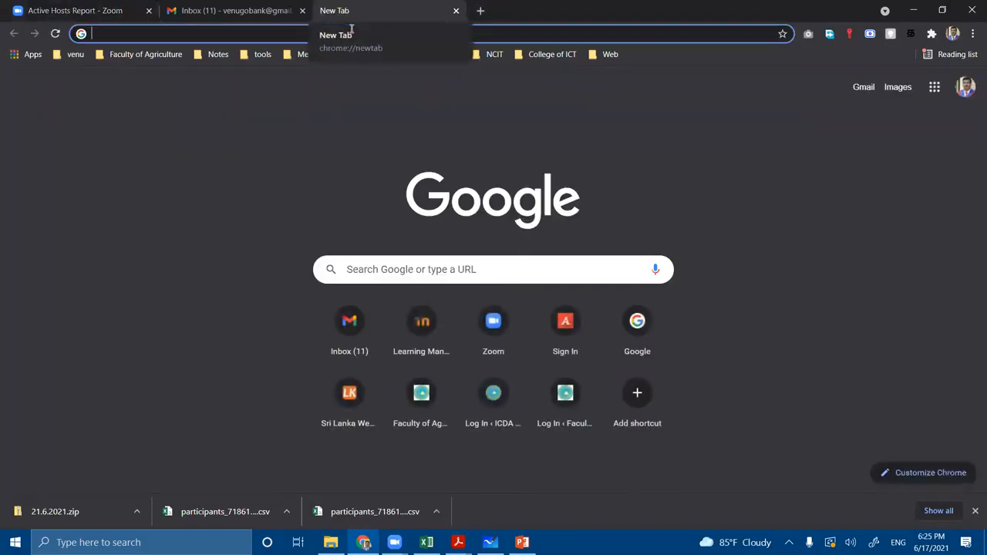
text(l)
key(Return)
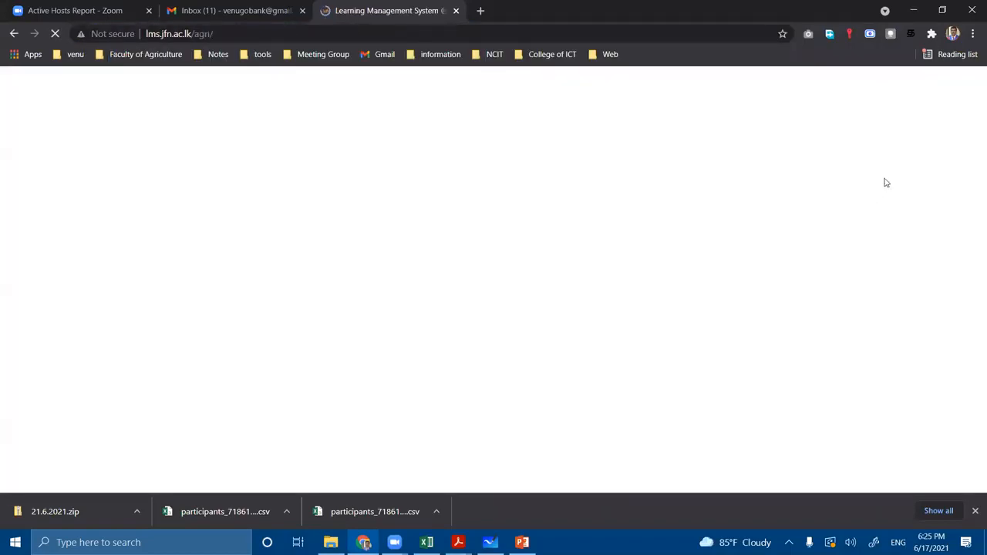
click(949, 82)
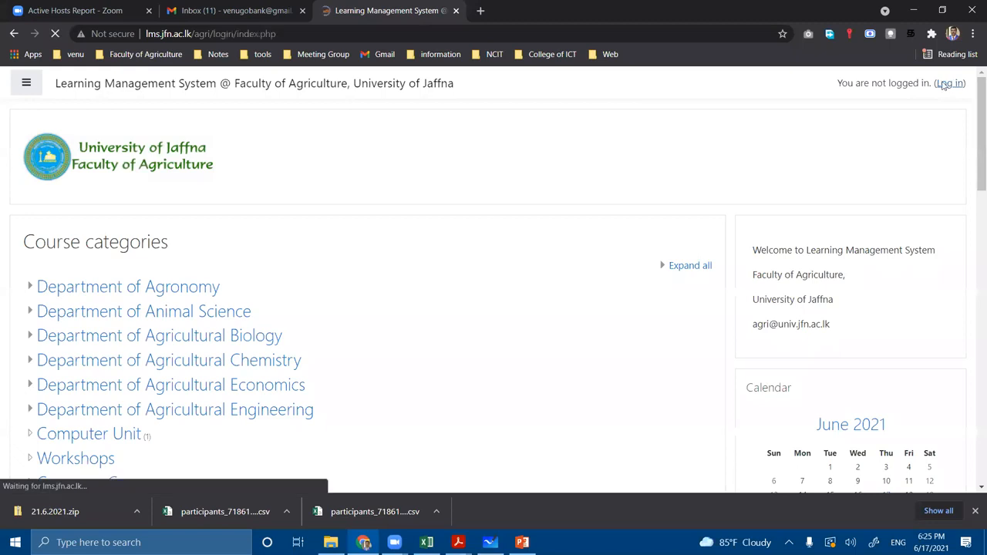
Log in to the Learning Management System with the saved account username and password.
click(390, 273)
click(379, 307)
click(399, 372)
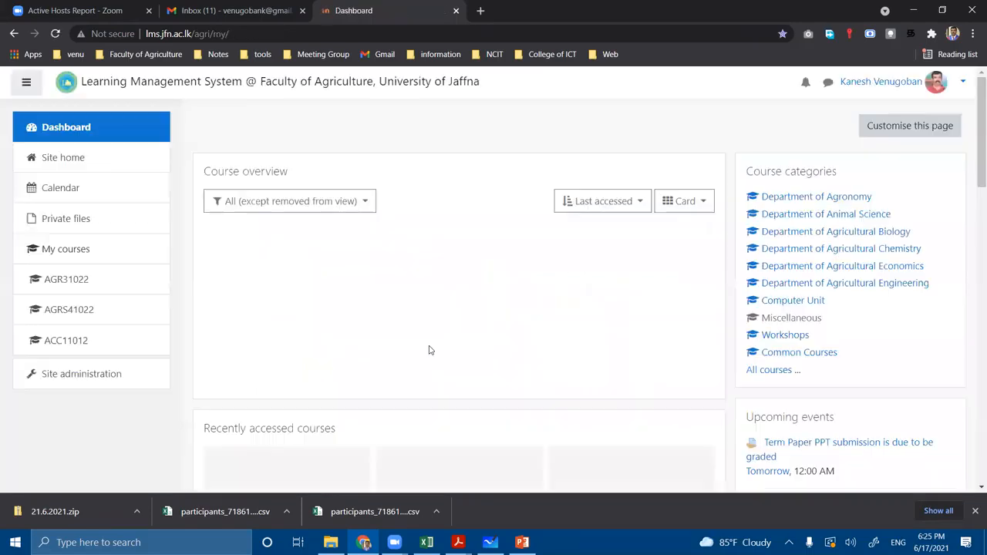
Open the course AGRS41022: Computer Application in Bio-Statistics from the Computer Unit category.
click(794, 303)
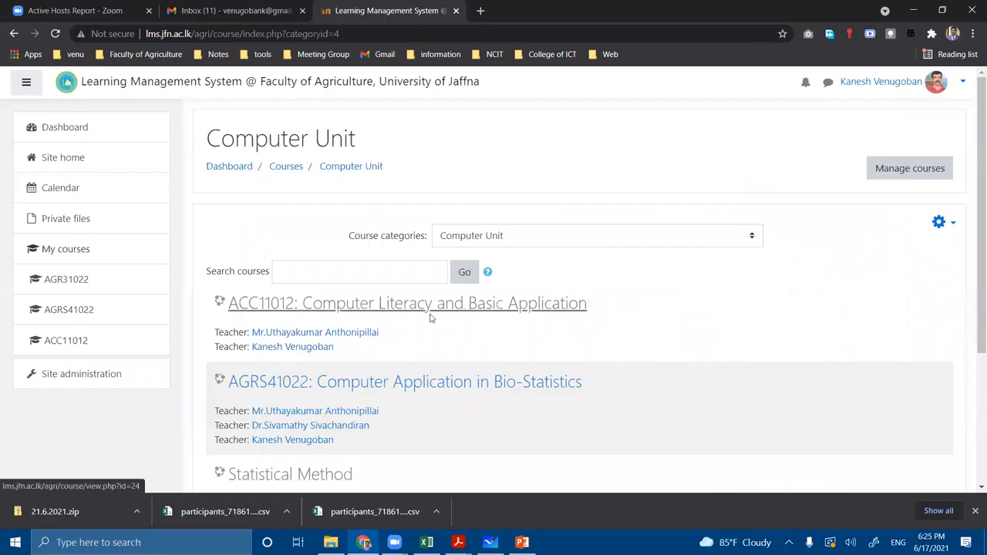
scroll(424, 324, down, 3)
click(463, 257)
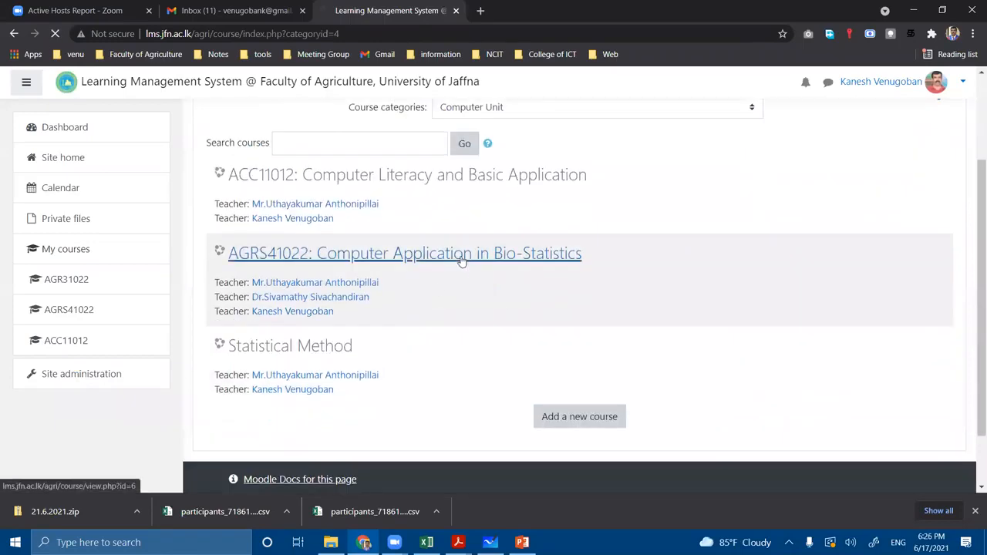
scroll(463, 285, down, 15)
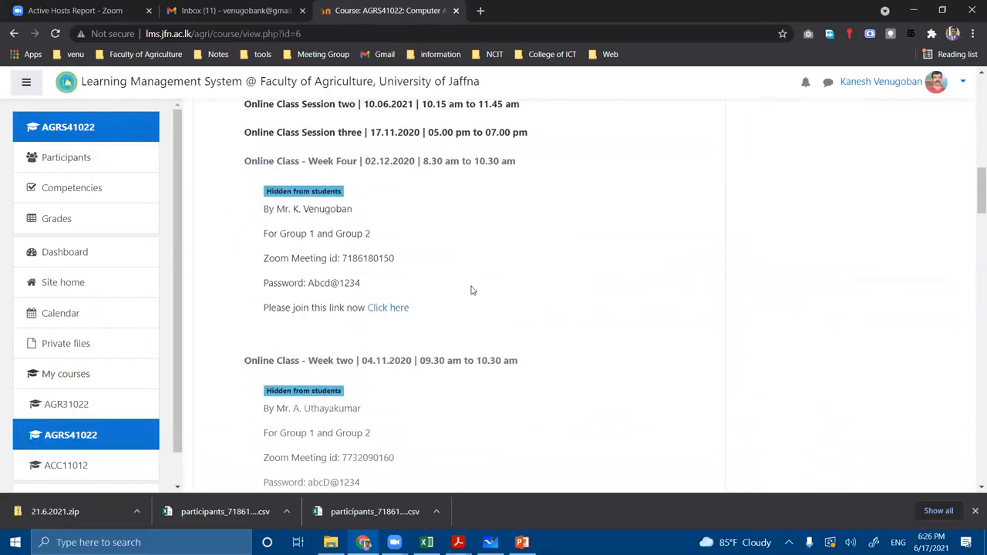
scroll(472, 292, down, 3)
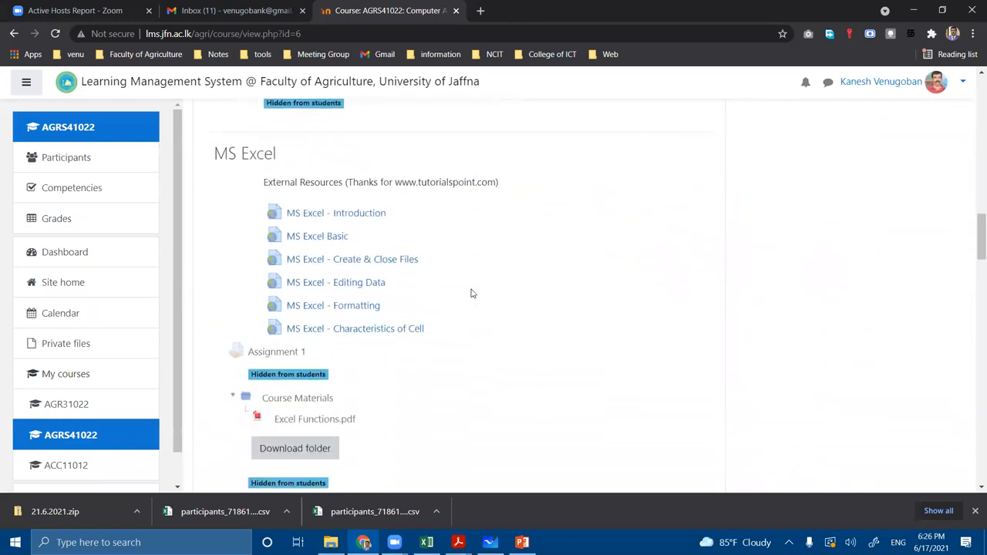
scroll(378, 262, down, 1)
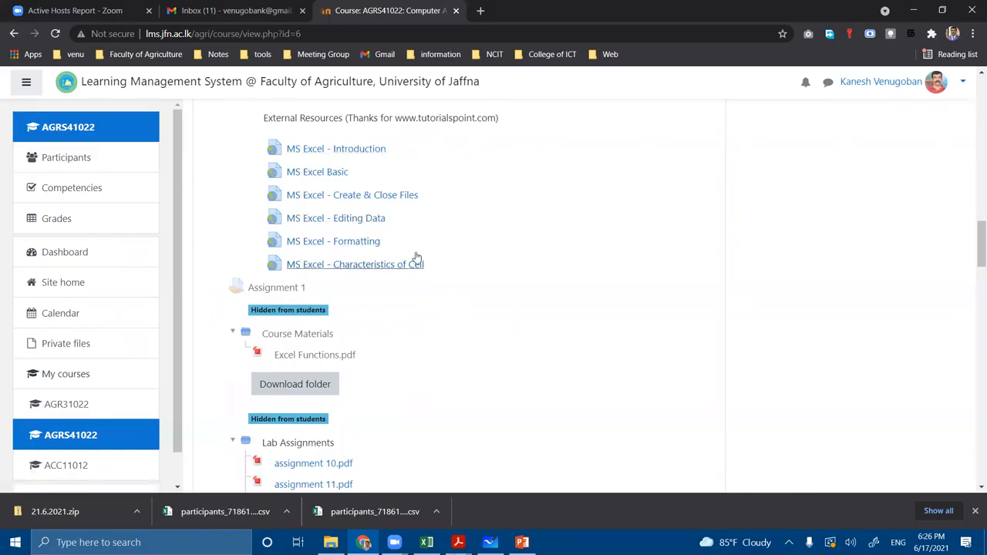
scroll(336, 176, up, 1)
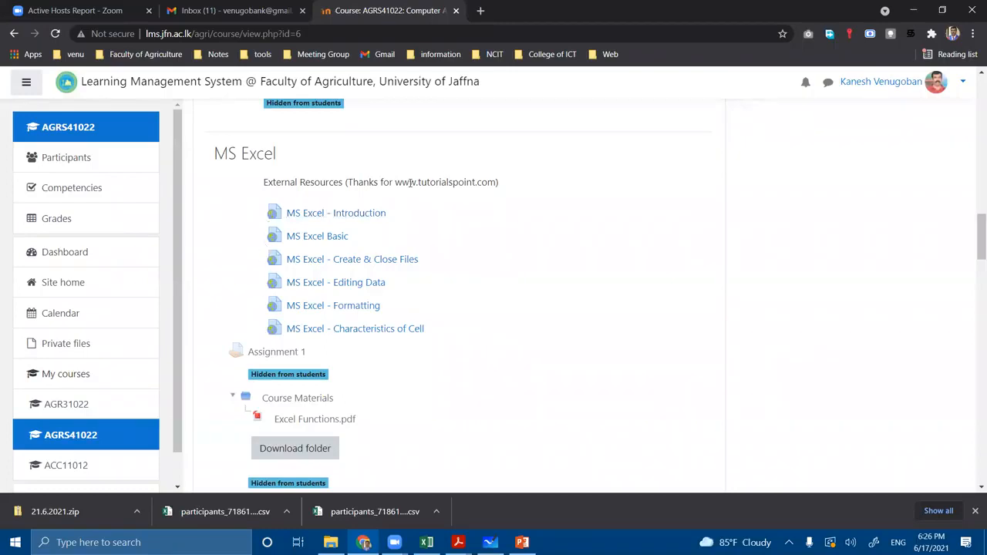
drag(396, 181, 495, 182)
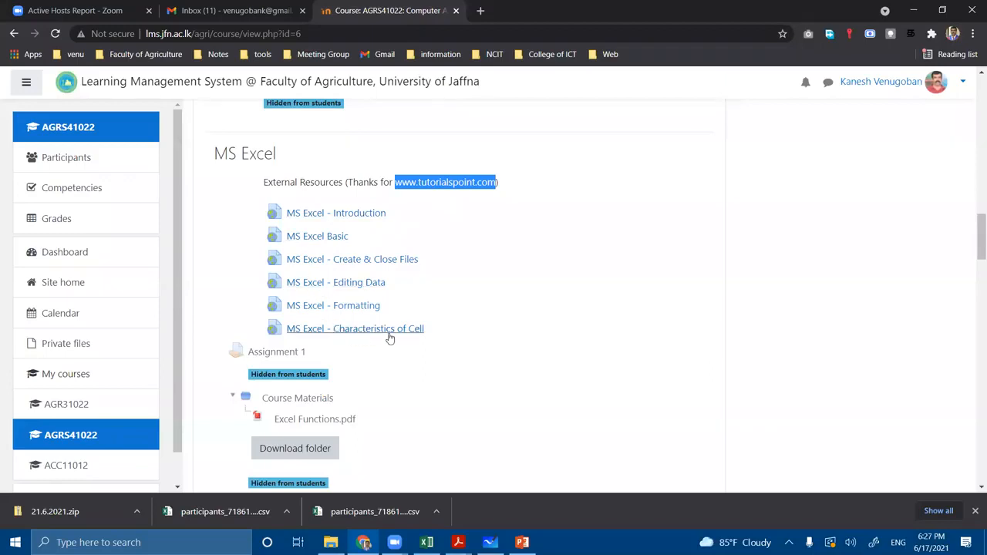
Play the MS Excel - Create & Close Files video briefly, pause it and return to the course page.
click(340, 263)
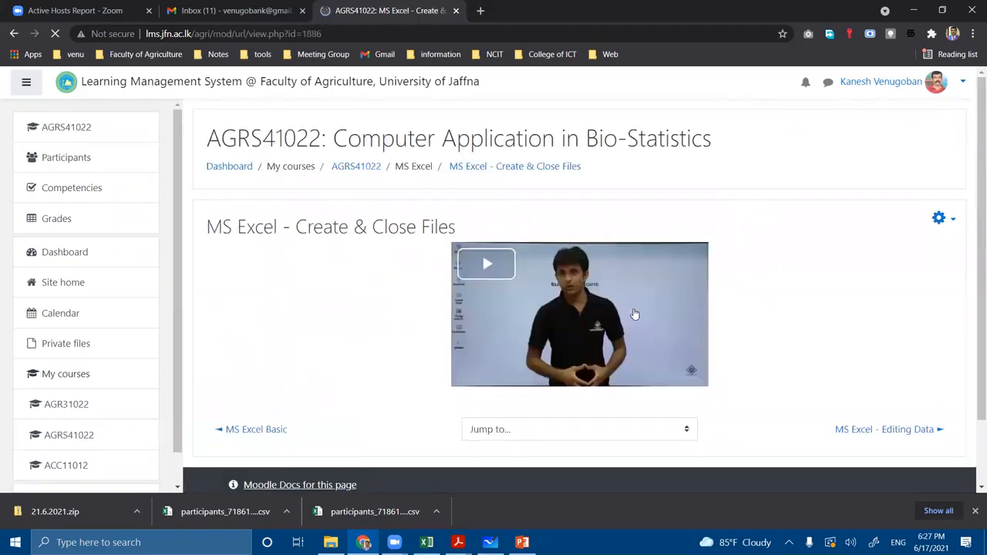
click(479, 269)
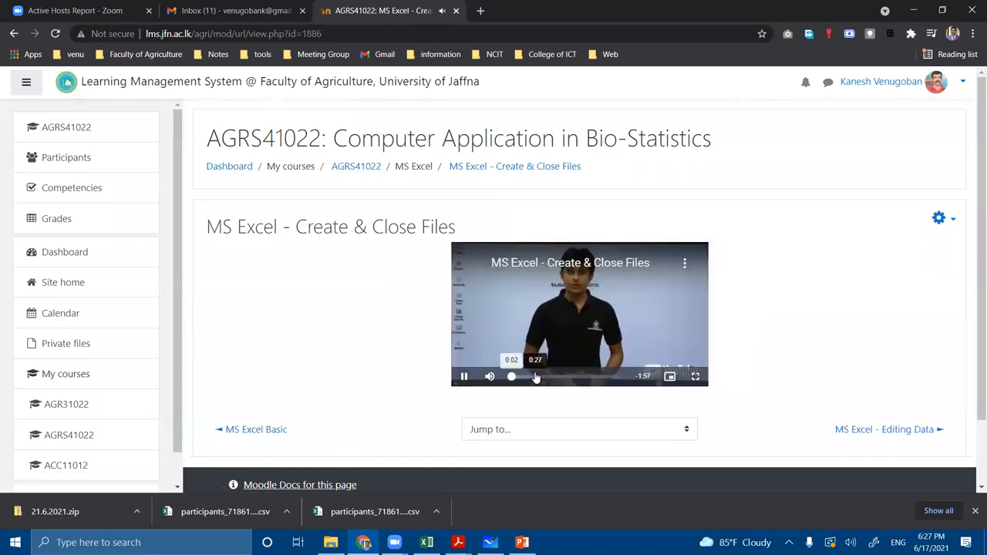
click(464, 377)
click(13, 35)
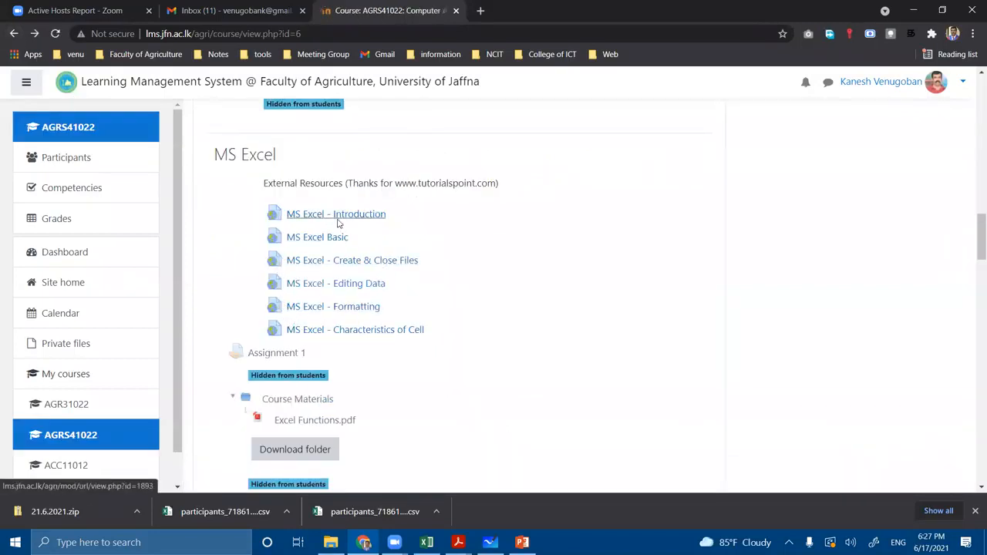
Look through the course's Course Materials, Lab Assignments PDFs and Exam Papers down to the SPSS section.
scroll(324, 247, down, 1)
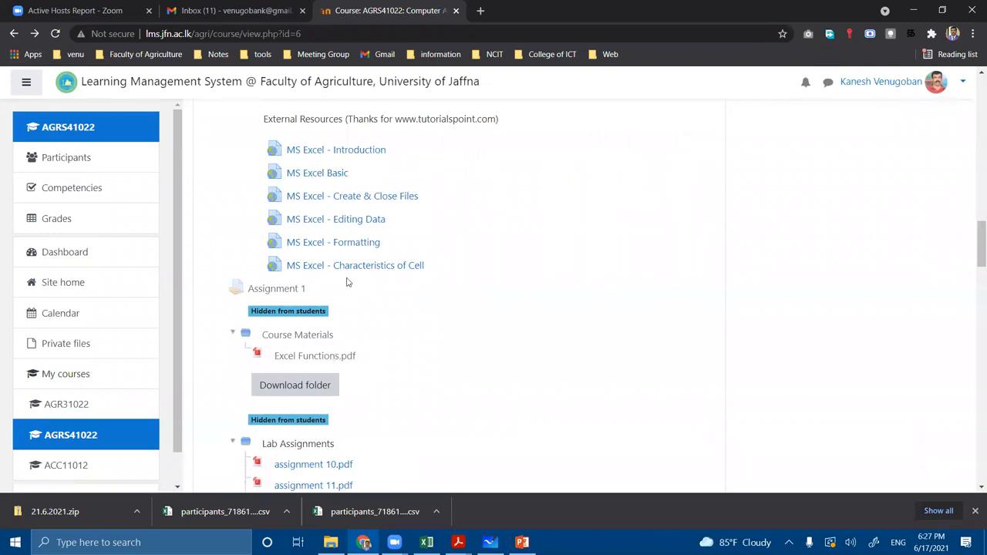
scroll(347, 286, down, 1)
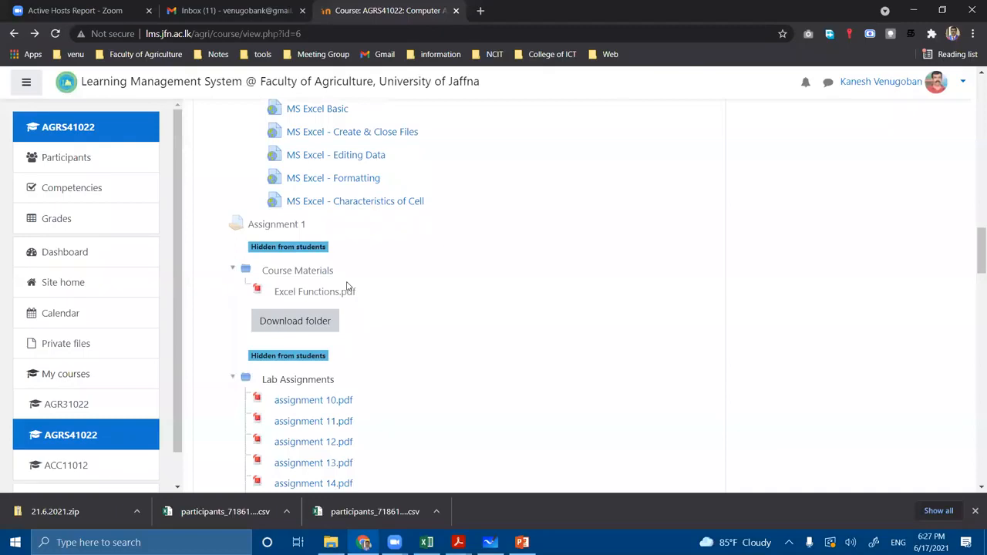
scroll(387, 289, down, 4)
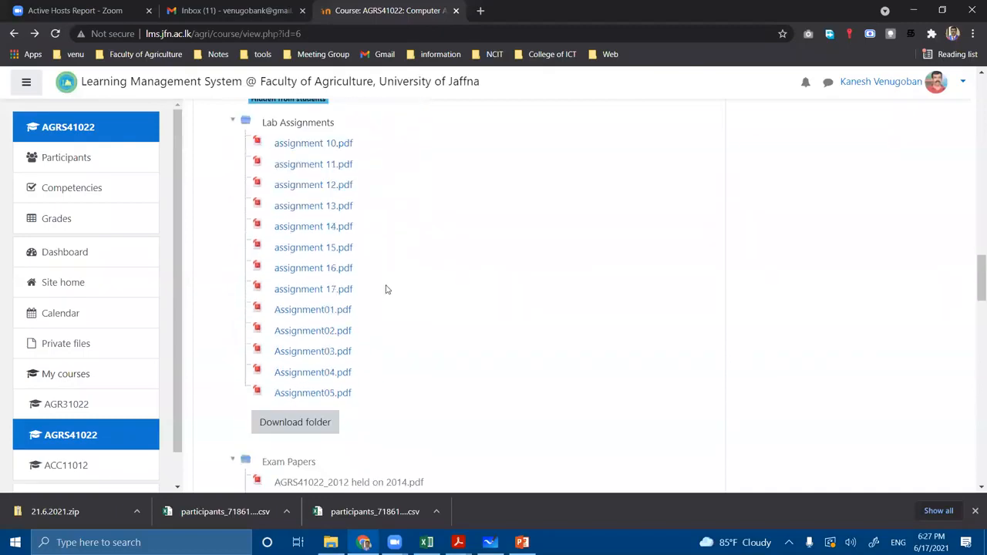
scroll(387, 290, up, 1)
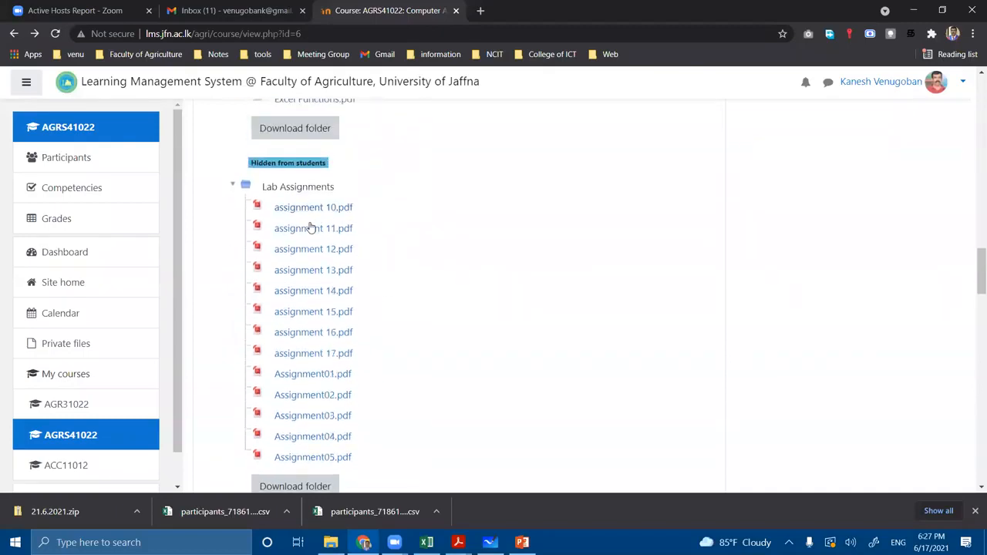
scroll(346, 359, down, 7)
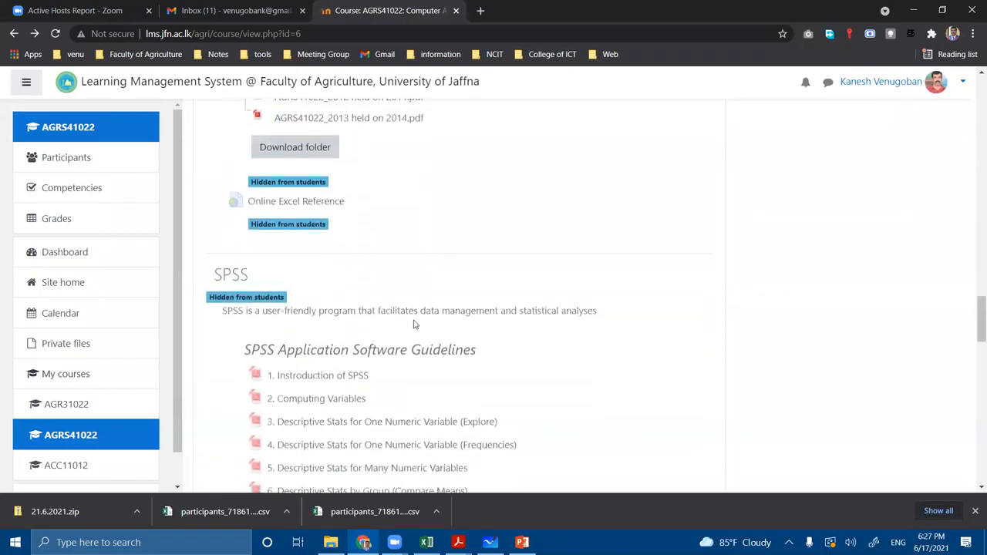
Look through the Lab Assignments PDFs on the course page, from assignment 10.pdf to Assignment05.pdf.
scroll(423, 326, down, 6)
scroll(426, 319, up, 9)
scroll(426, 311, up, 4)
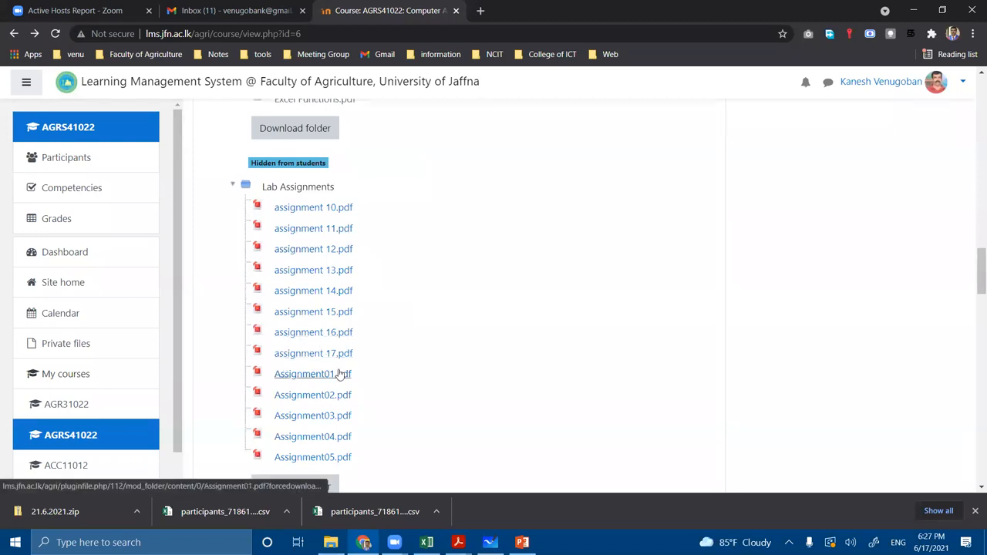
scroll(340, 374, down, 1)
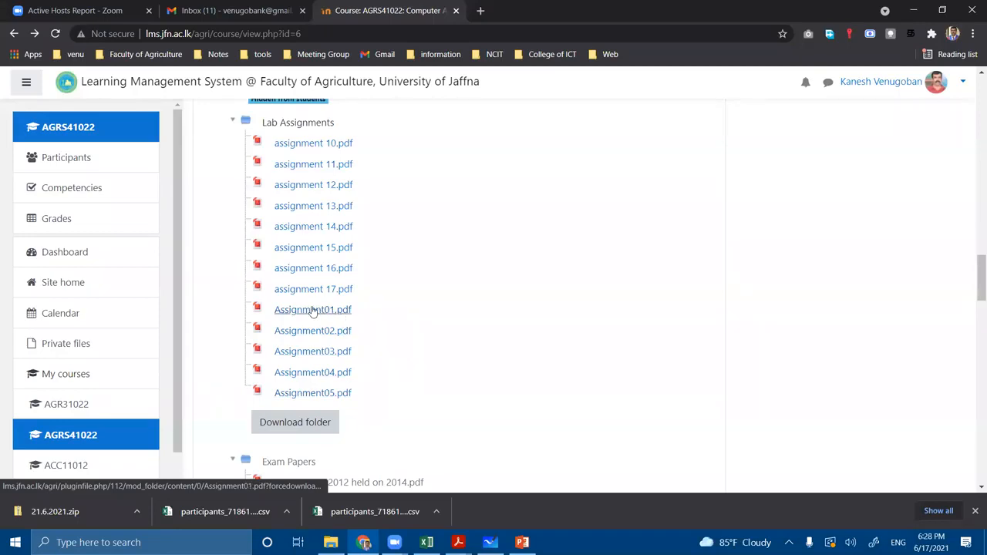
Switch to the Practical Example workbook in Excel and rename Sheet1 as Assignment 1.
click(426, 542)
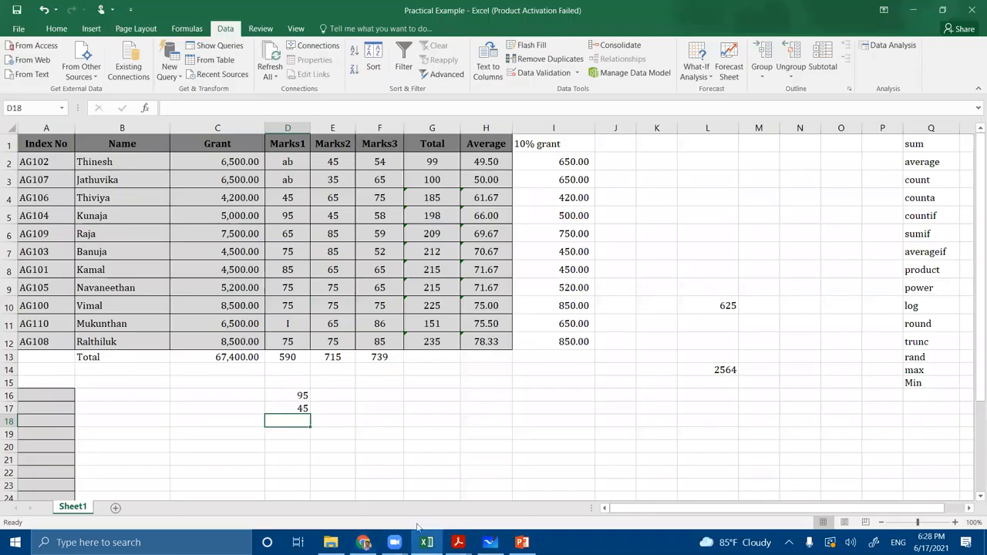
right_click(77, 510)
click(122, 390)
text(Ass)
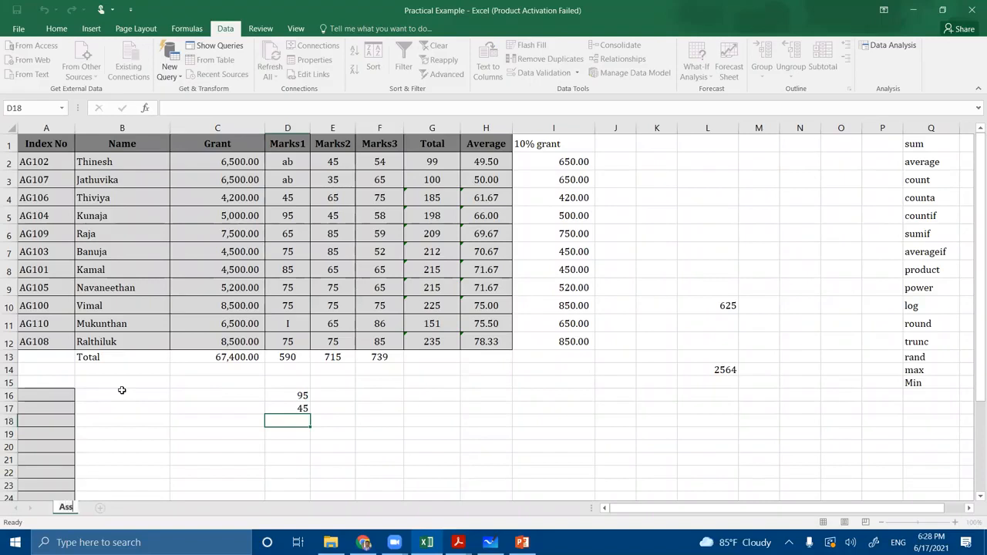
text(ignment 1)
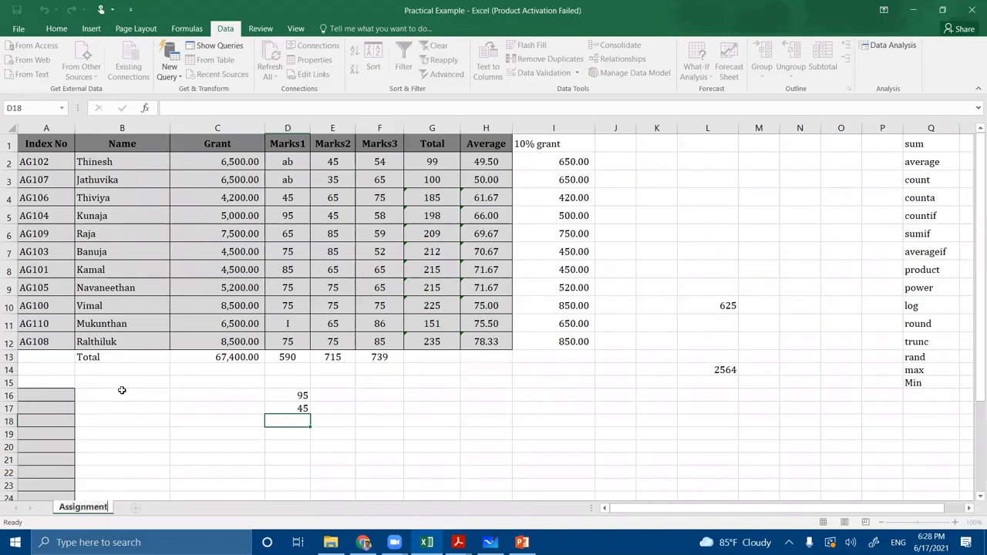
key(Return)
Add a new worksheet after Assignment 1 and rename it Ass2.
click(145, 507)
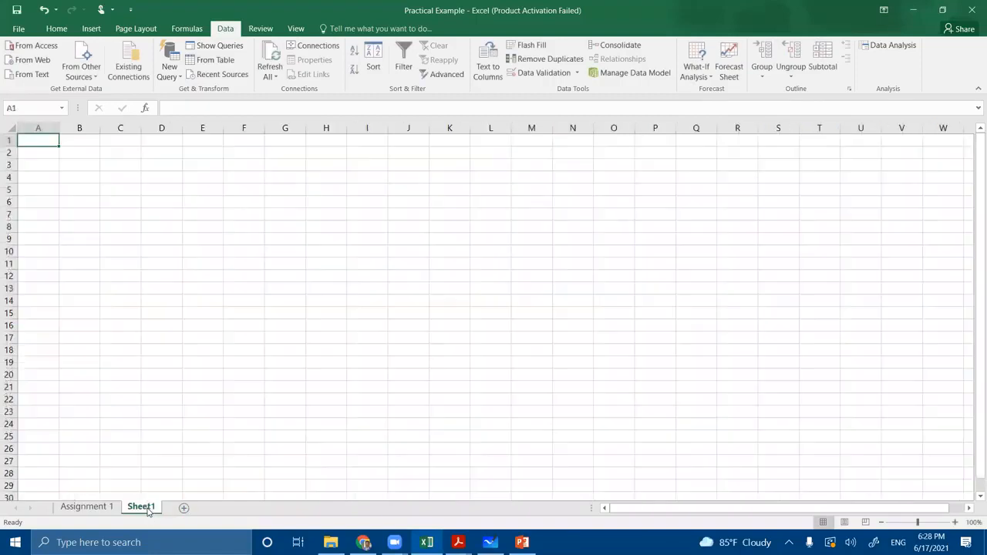
right_click(145, 506)
click(181, 387)
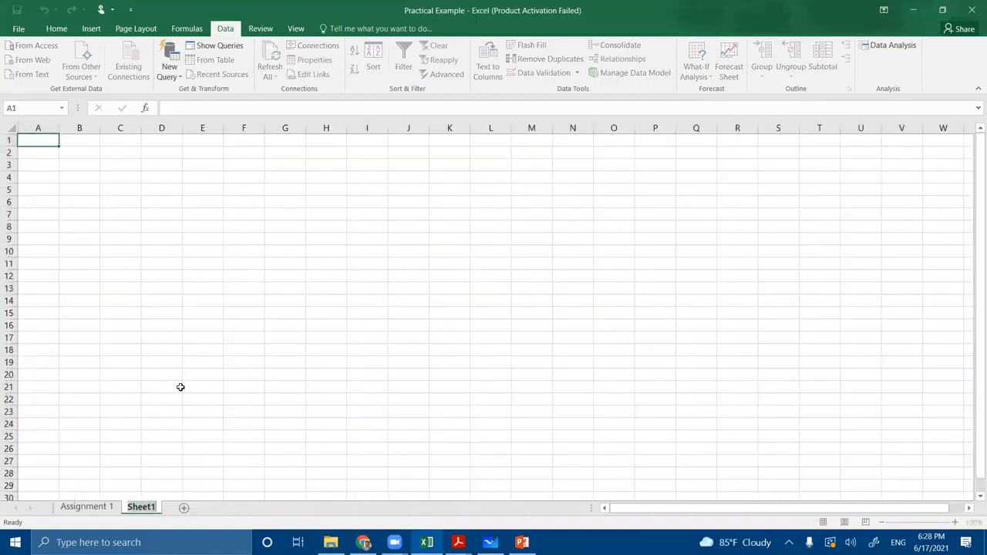
text(Ass2)
click(213, 389)
Add a third worksheet after Ass2 and rename it Ass3.
click(205, 507)
right_click(172, 506)
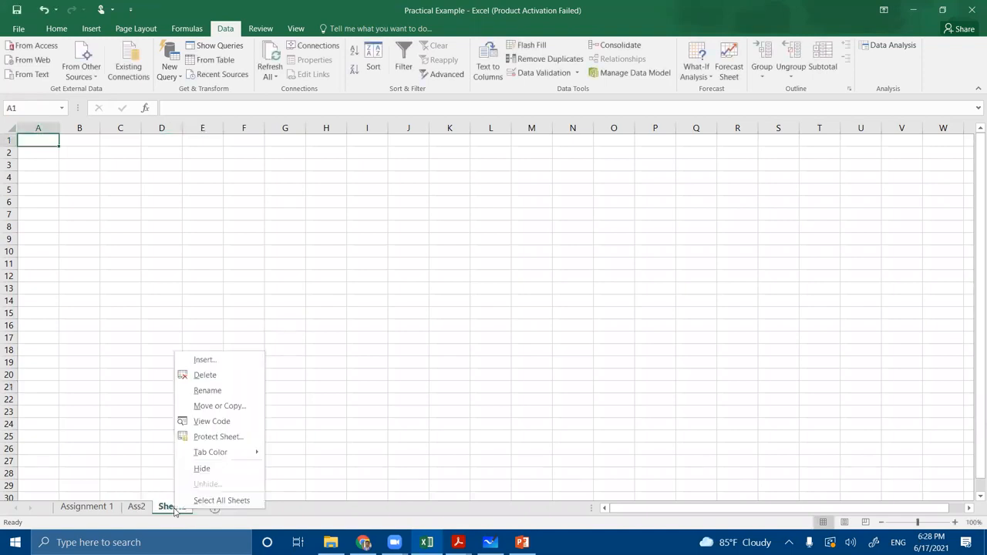
click(200, 394)
text(Ass3)
click(159, 376)
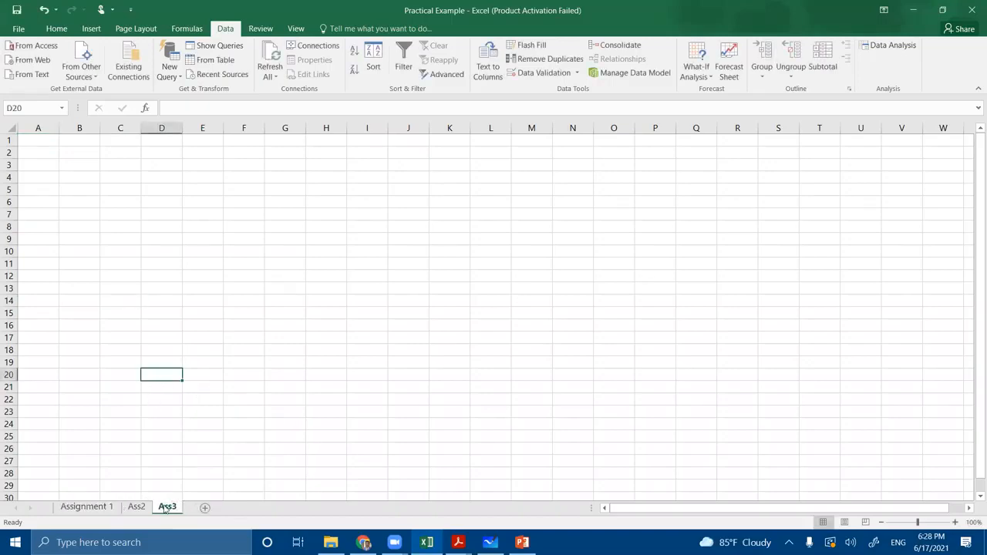
click(272, 459)
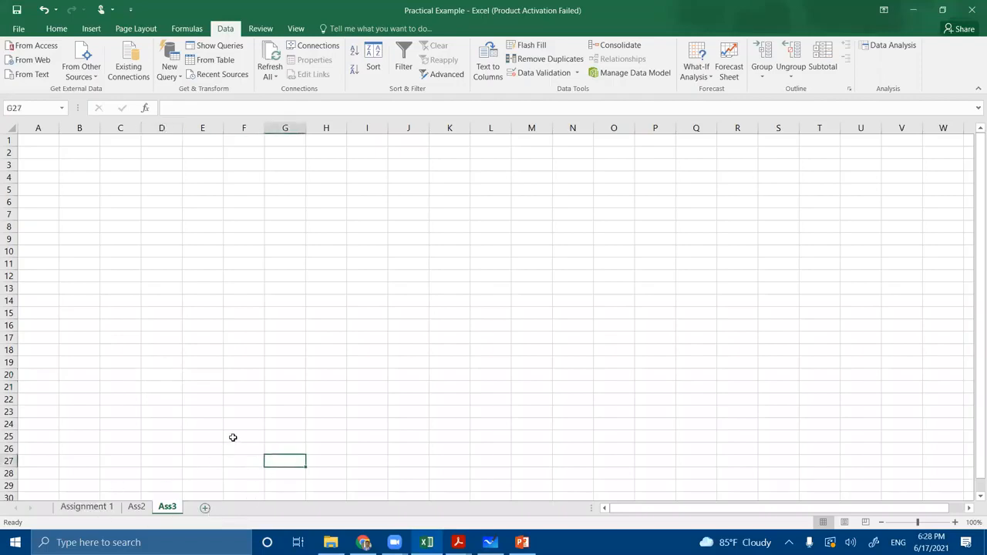
Switch back to the course page in Chrome and view the MS Excel section's external resources.
click(362, 542)
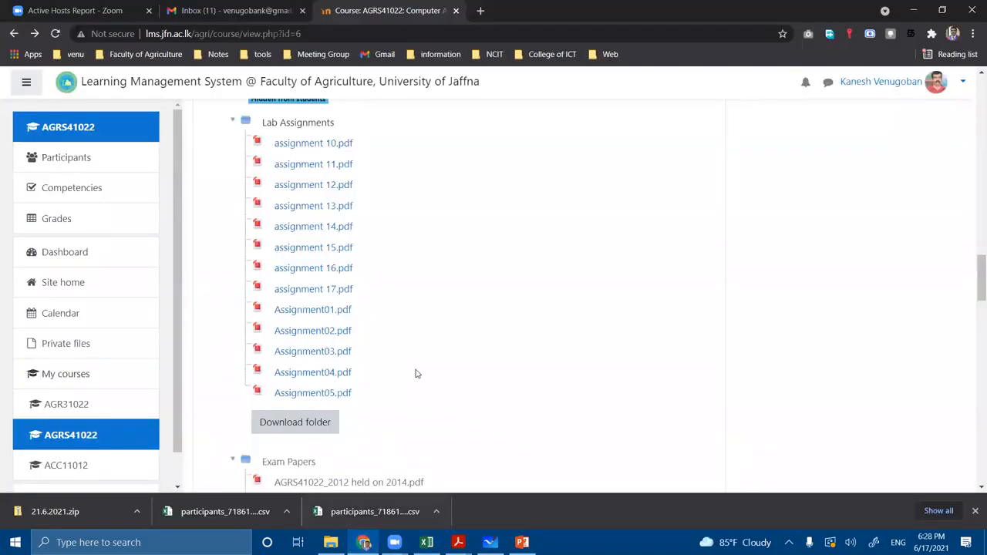
scroll(415, 293, up, 5)
scroll(414, 293, up, 1)
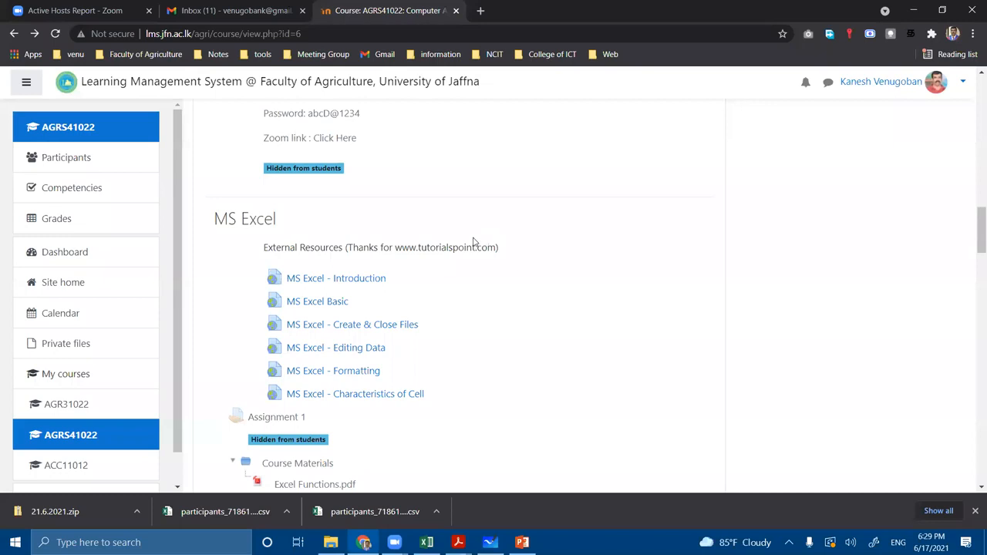
Switch to Excel and page through the Assignment 1, Ass2 and Ass3 sheets twice.
click(426, 542)
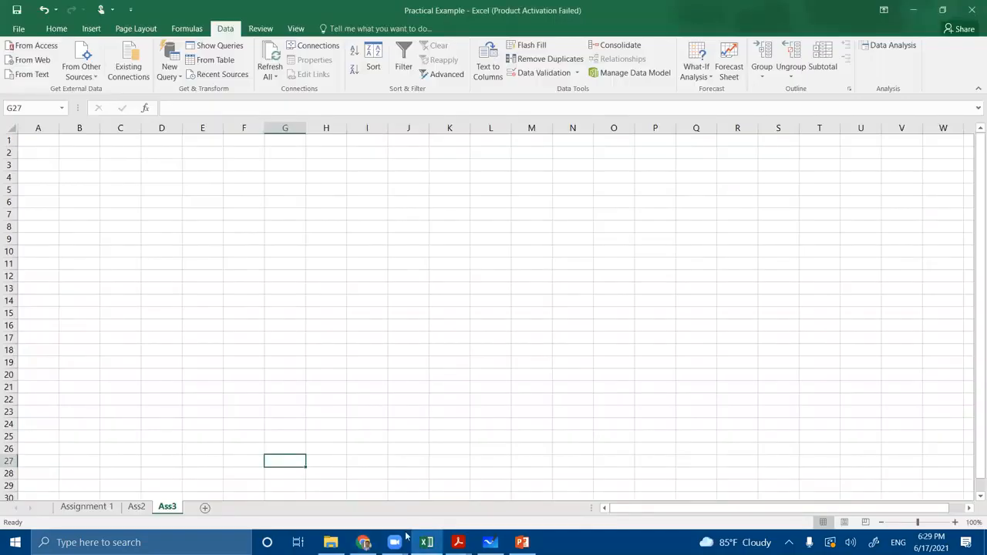
click(107, 507)
click(138, 508)
click(166, 512)
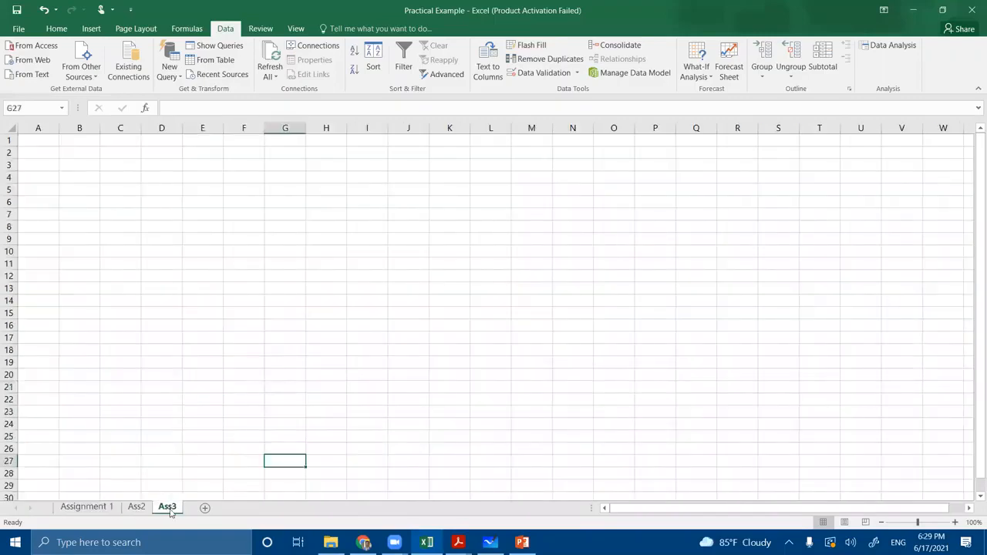
click(108, 507)
click(140, 508)
click(163, 511)
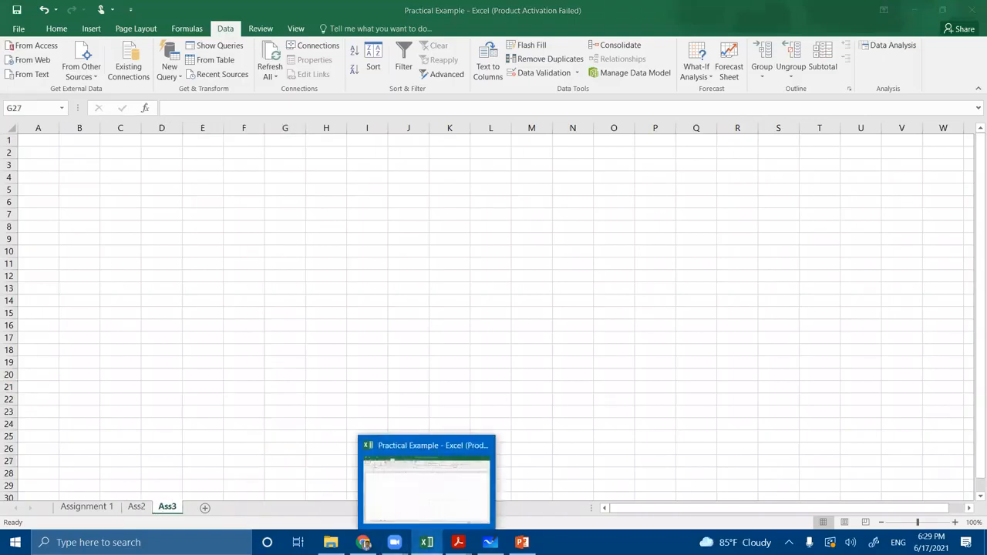
Switch to Chrome and review the course page from the MS Excel videos down to the Lab Assignments list.
click(363, 542)
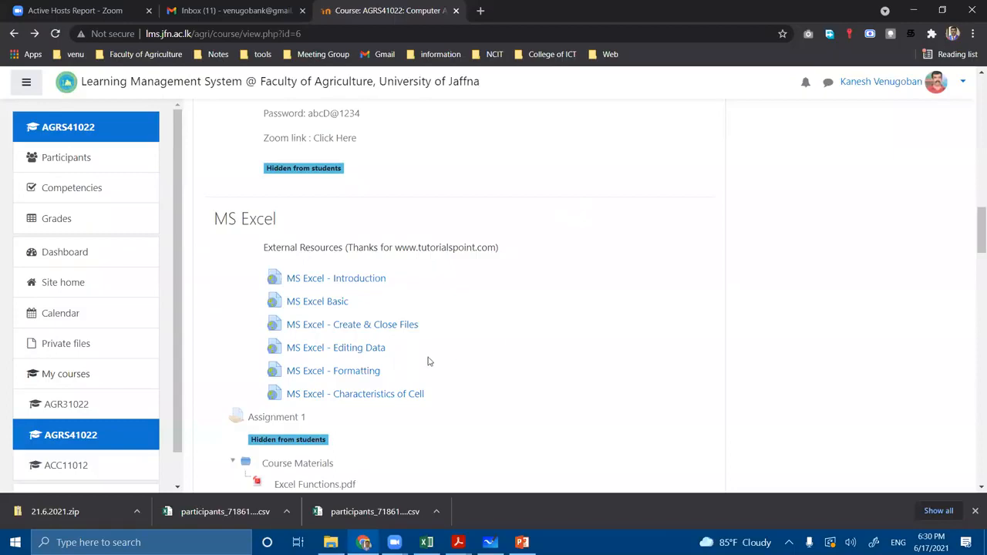
scroll(425, 361, down, 2)
scroll(424, 362, down, 1)
scroll(426, 367, down, 4)
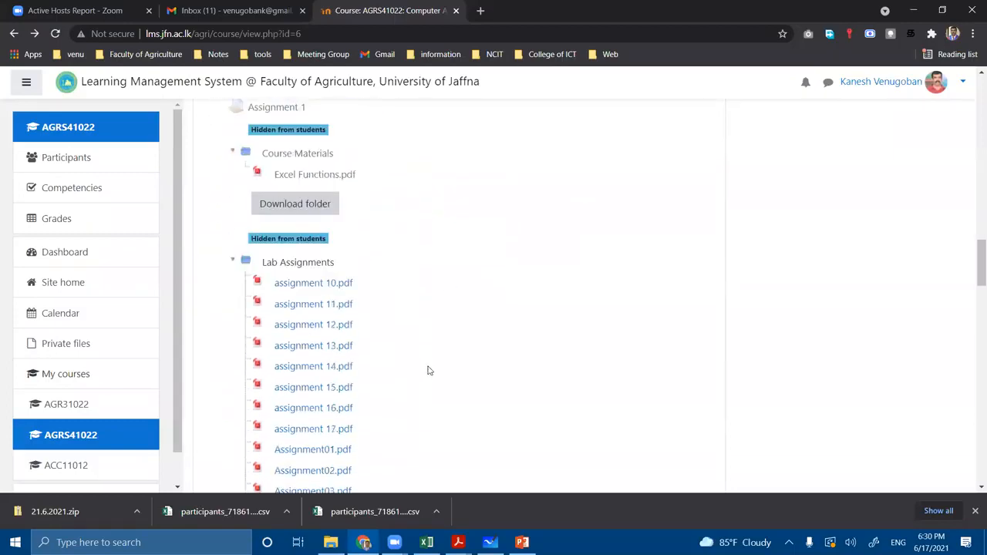
scroll(429, 373, up, 3)
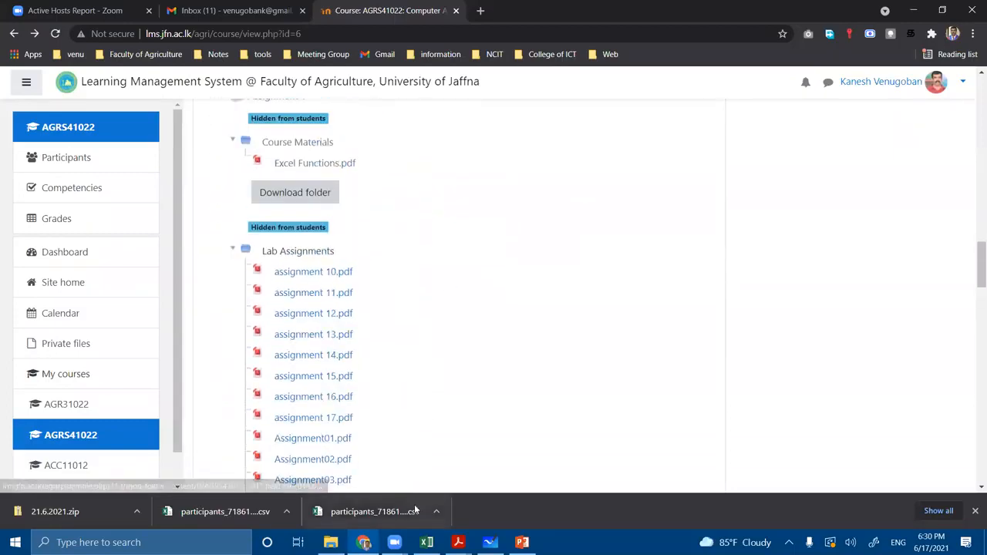
Switch to Excel and open the marks table on the Assignment 1 sheet.
click(427, 542)
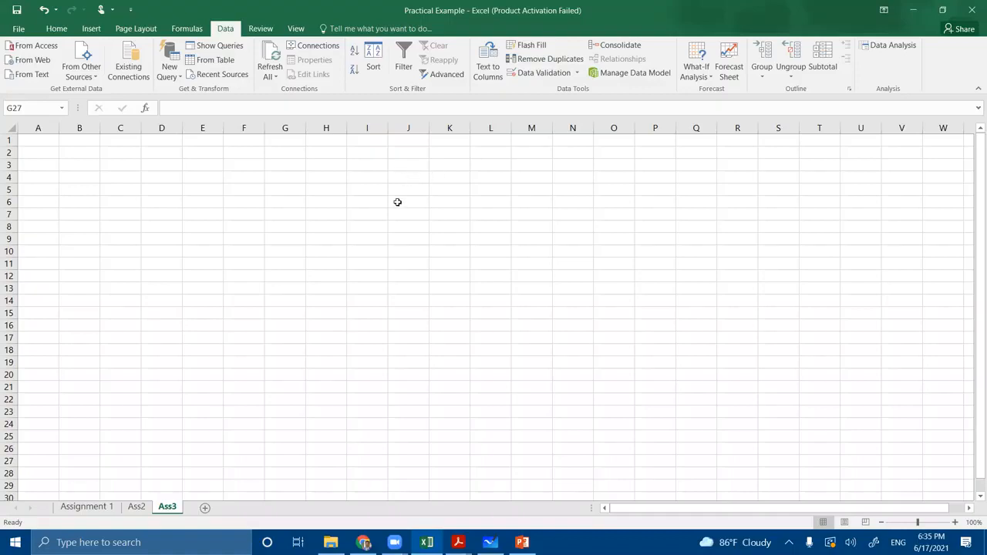
click(80, 509)
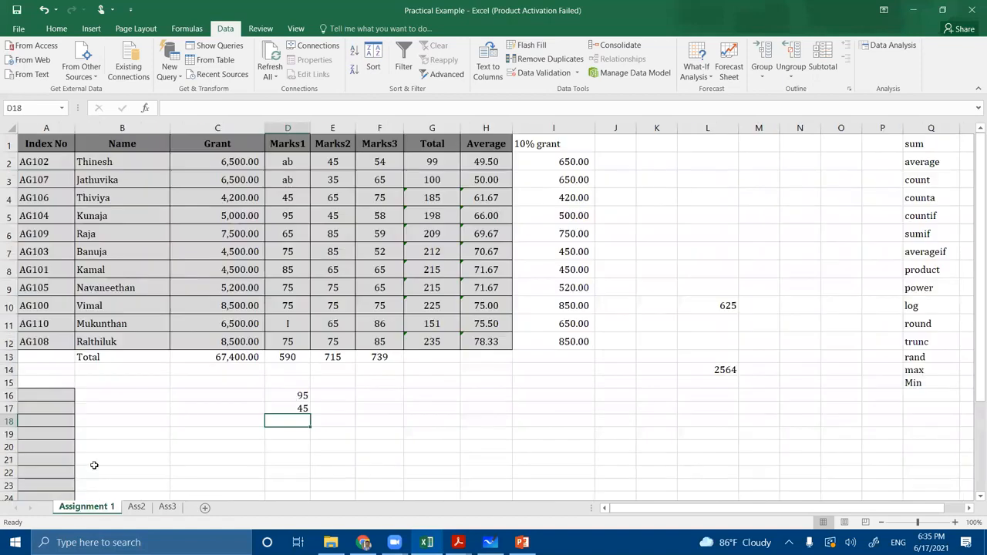
click(653, 327)
click(501, 252)
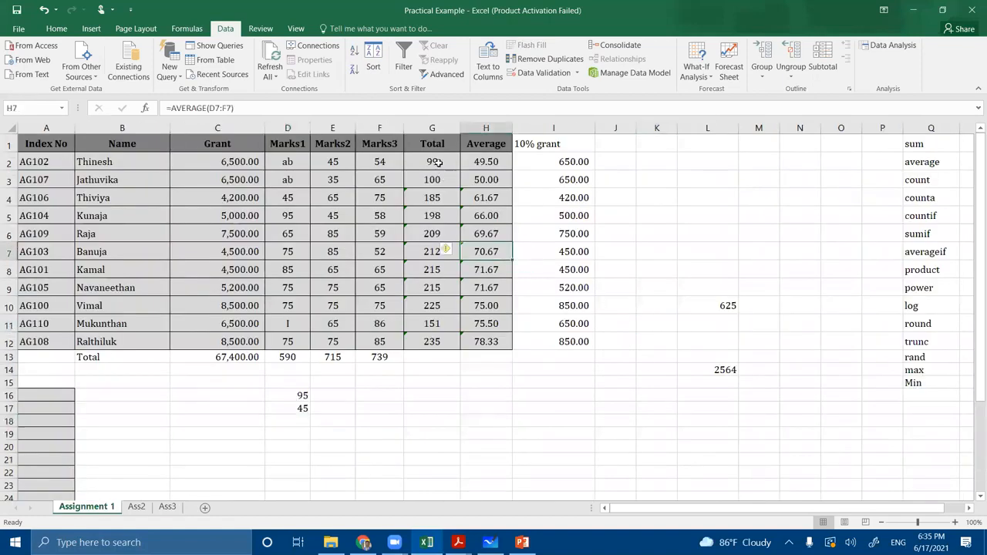
Try sorting only the Total column in ascending order, continuing with the current selection, and undo the sort.
drag(432, 145, 445, 339)
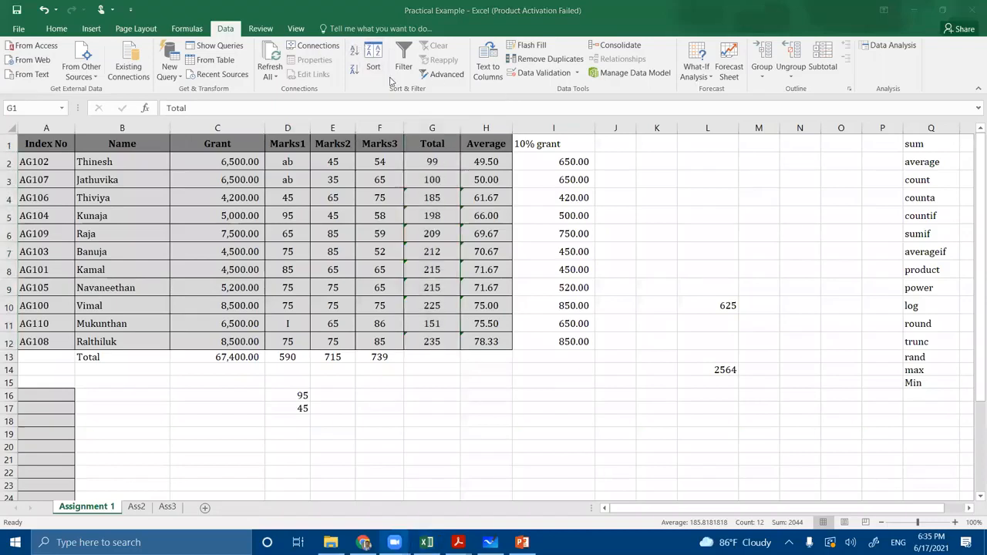
click(353, 51)
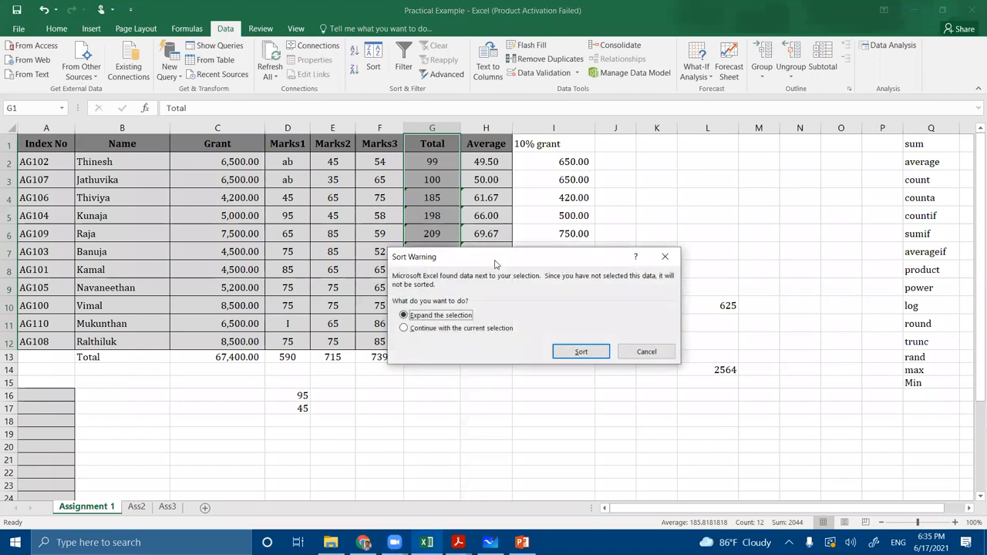
drag(496, 259, 600, 186)
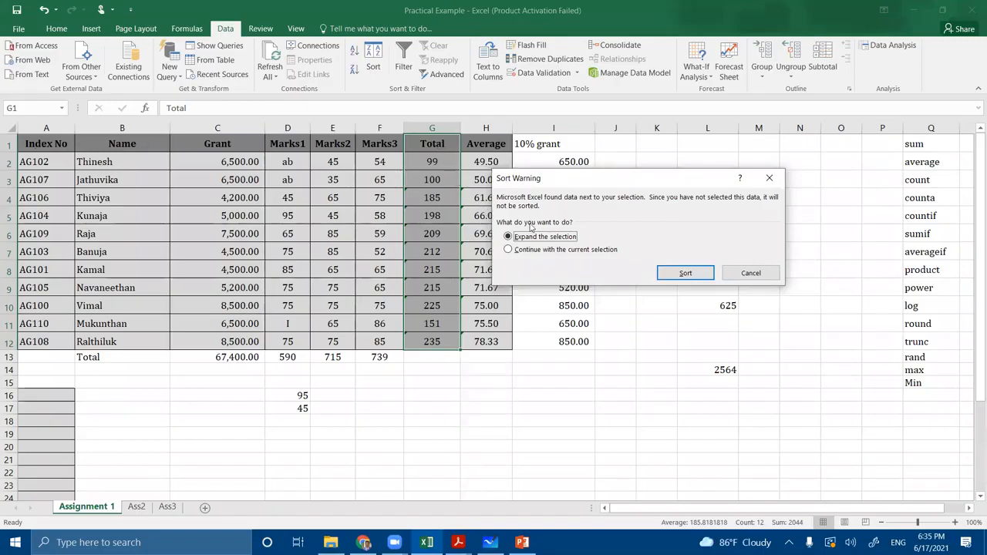
click(531, 252)
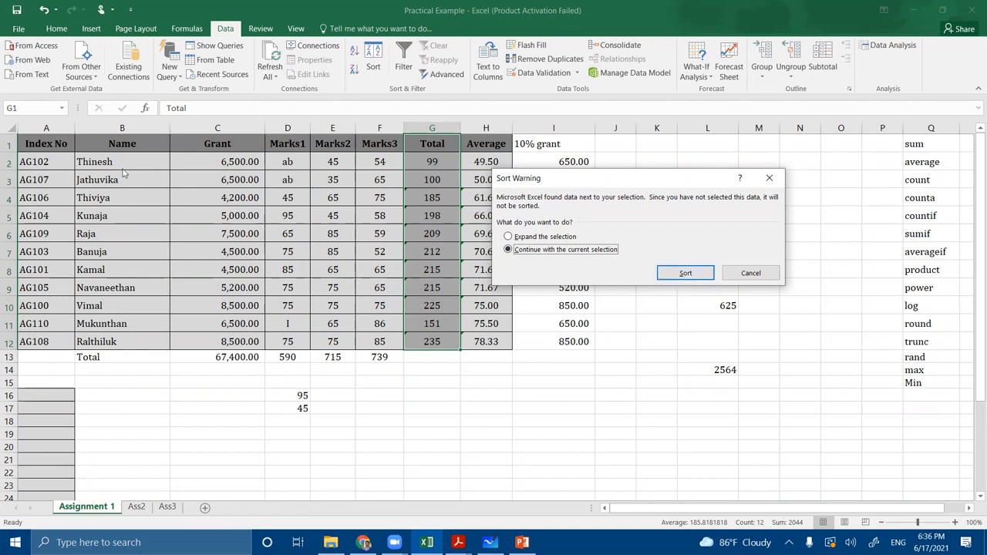
click(696, 273)
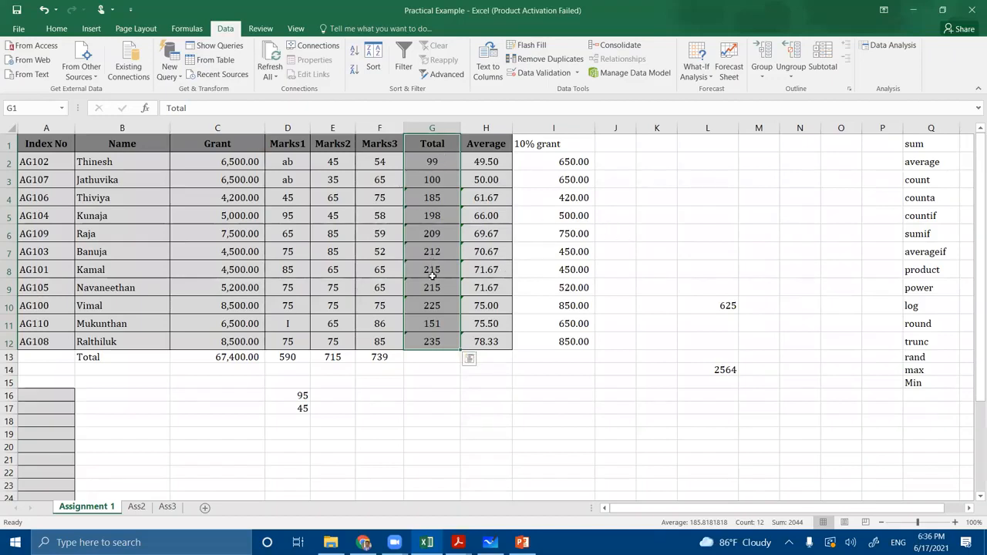
key(ctrl+z)
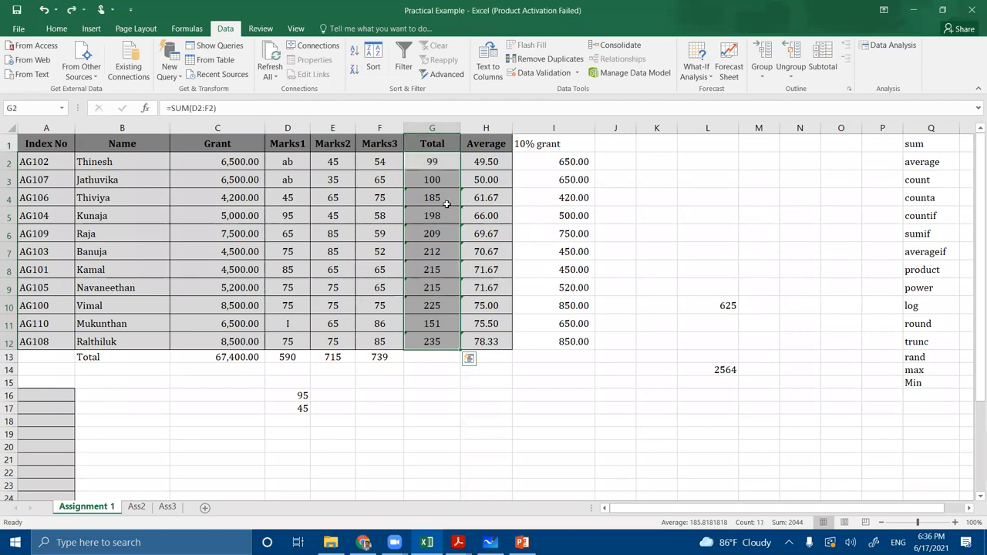
Sort the marks table by Total from smallest to largest, expanding the selection to the adjacent columns.
click(356, 52)
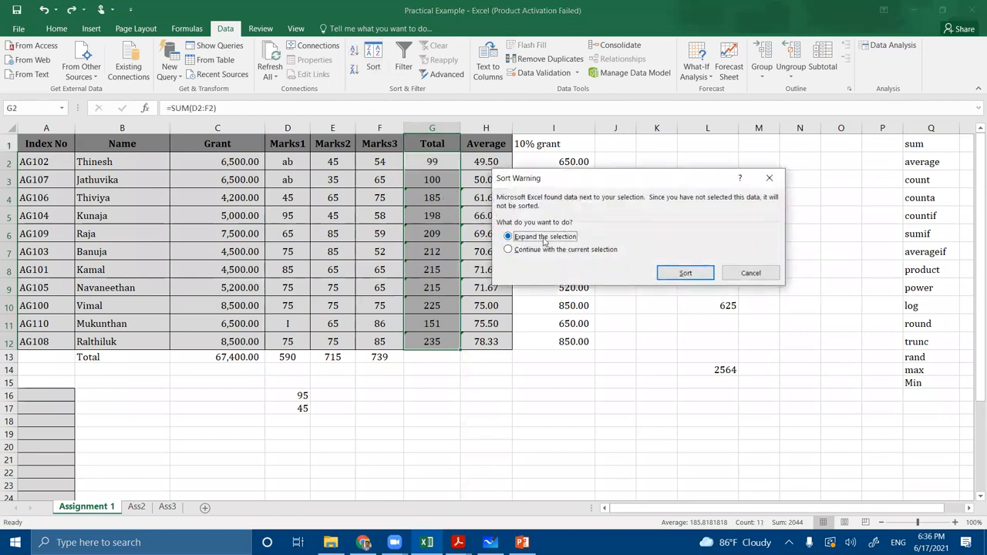
click(662, 272)
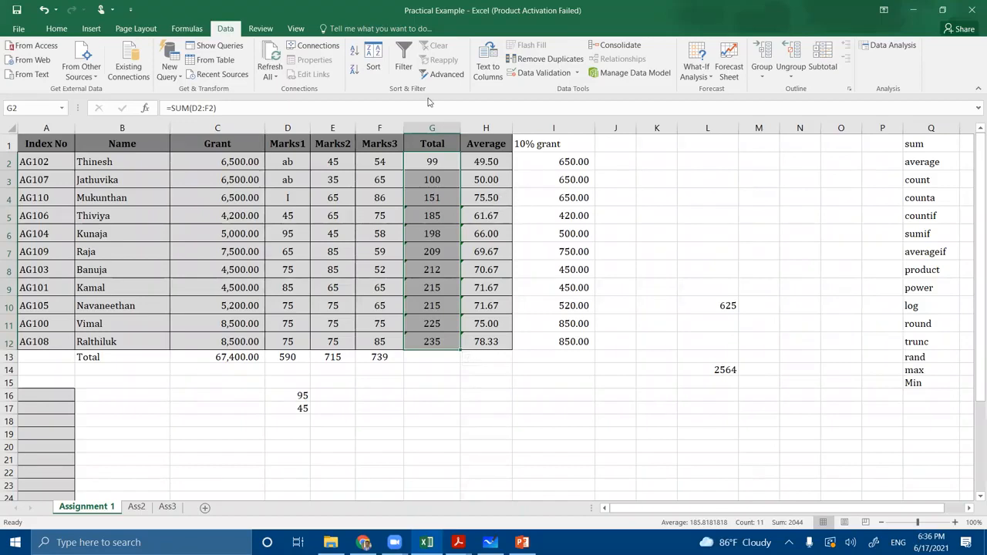
Open the custom Sort settings for the expanded selection, toggle the My data has headers option repeatedly, and close them without sorting.
click(374, 68)
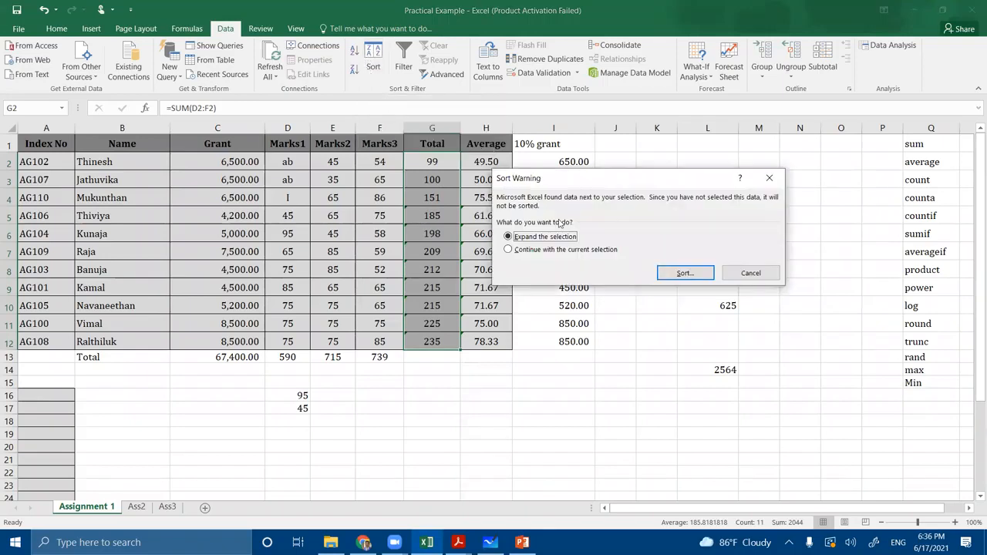
click(685, 273)
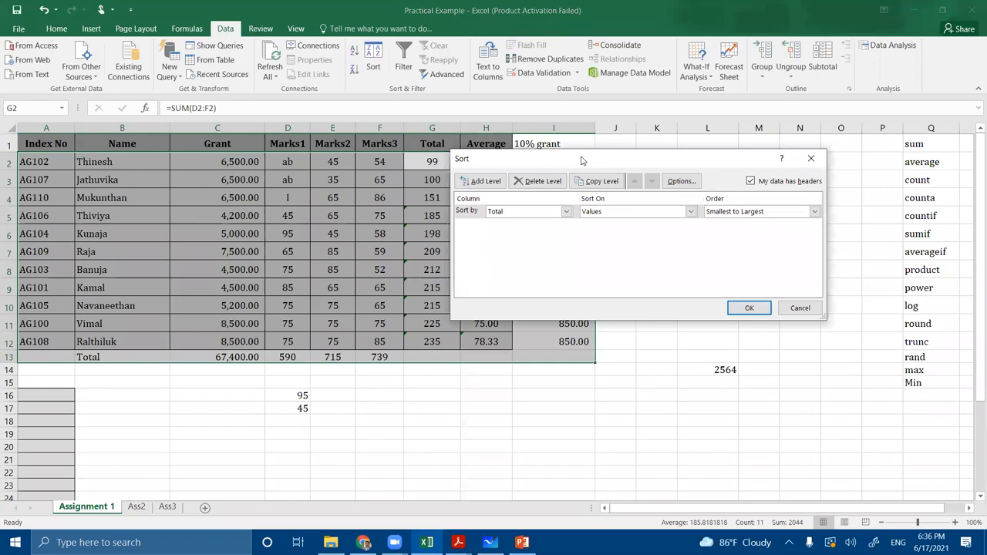
drag(582, 160, 706, 141)
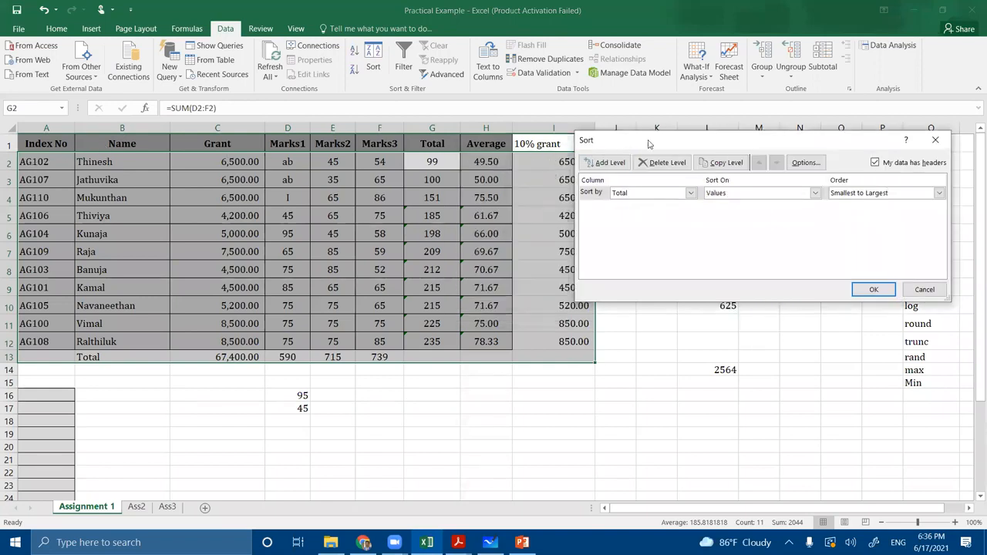
drag(651, 143, 469, 292)
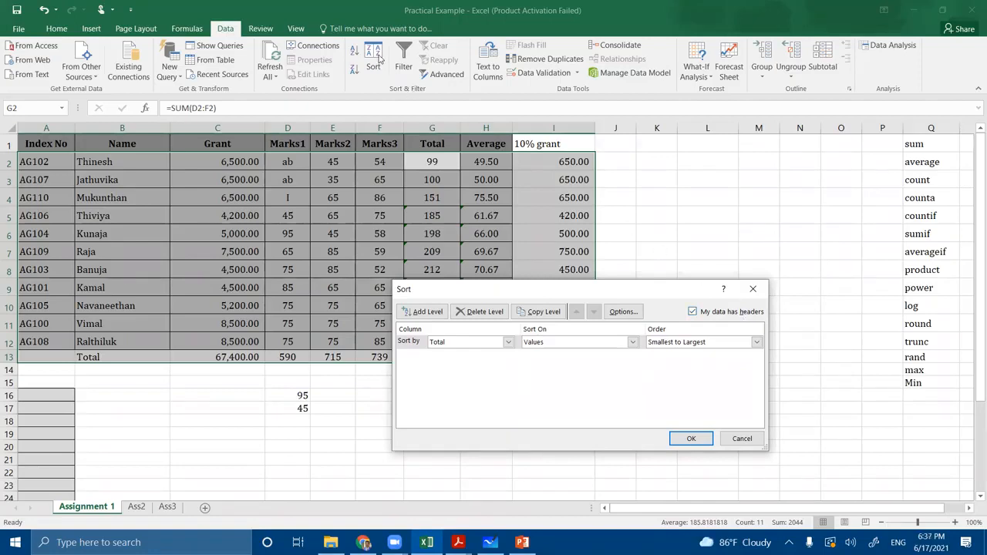
click(695, 318)
click(695, 317)
click(696, 318)
click(695, 317)
click(695, 318)
click(695, 318)
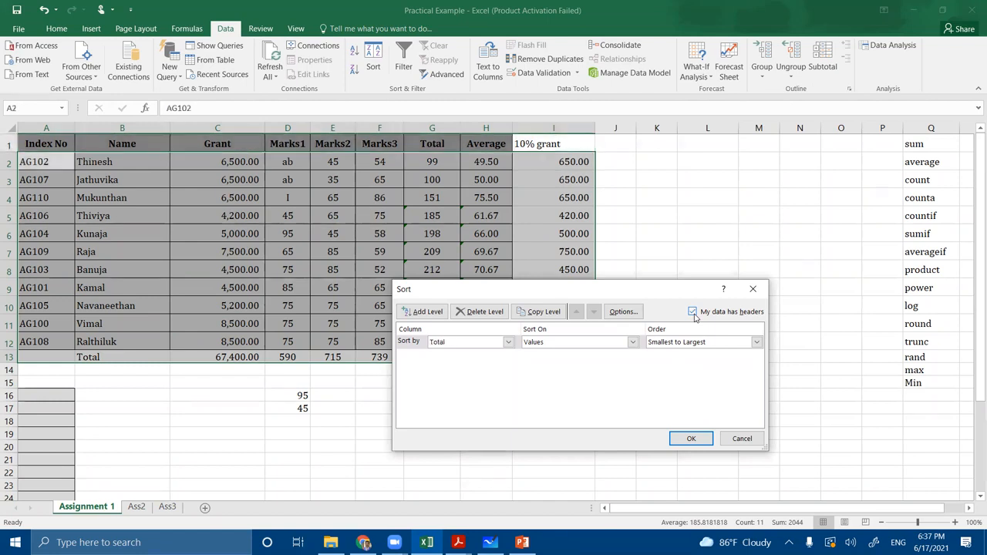
click(752, 289)
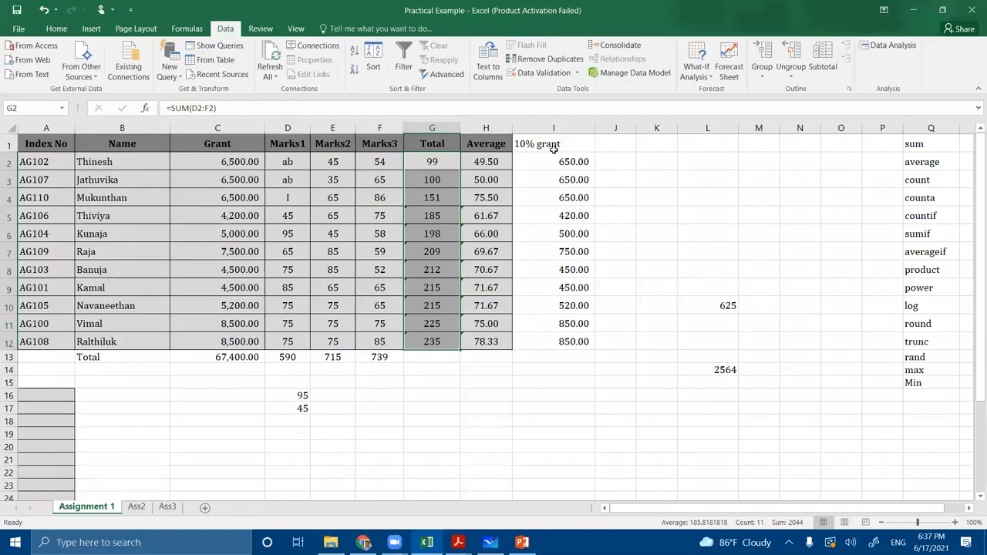
click(453, 65)
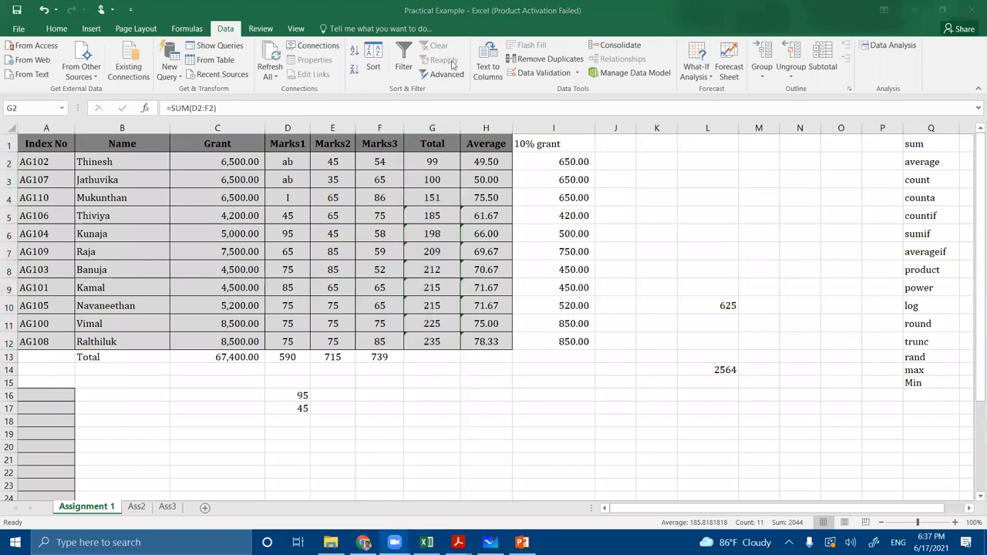